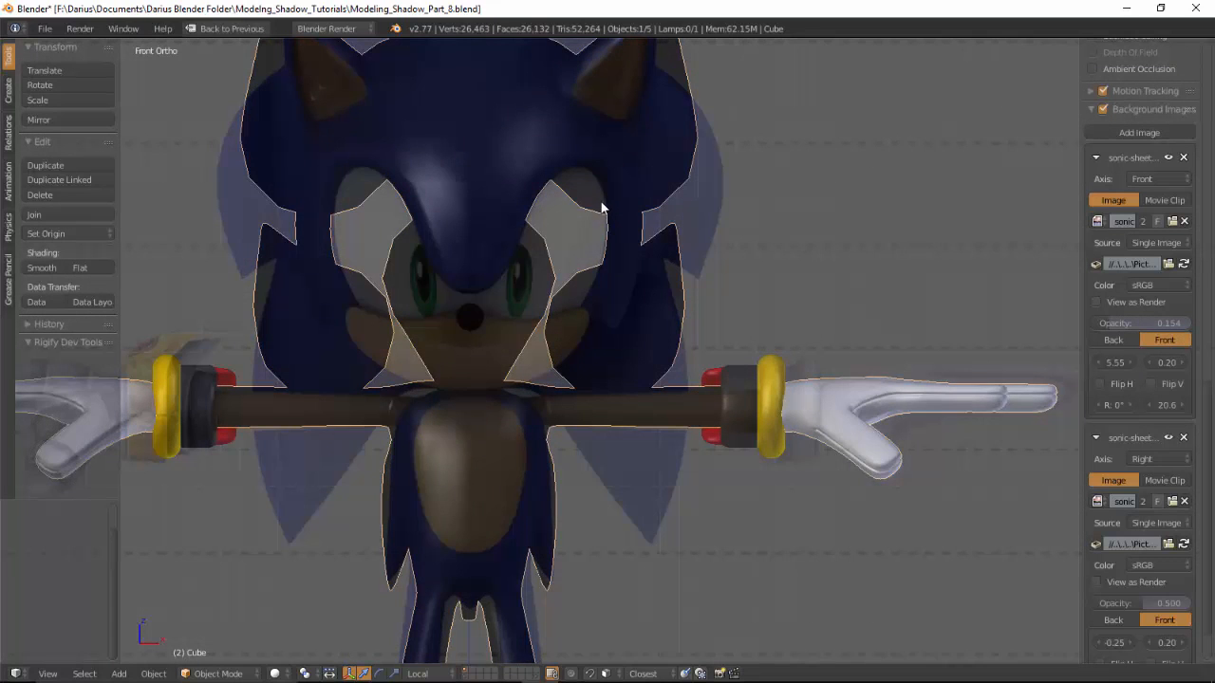
Step: Edit the character mesh and move the top quill's upper outer vertex about 0.05 outward and 0.083 up toward the reference outline
scroll(600, 326, "up", 3)
key("Tab")
scroll(597, 333, "up", 2)
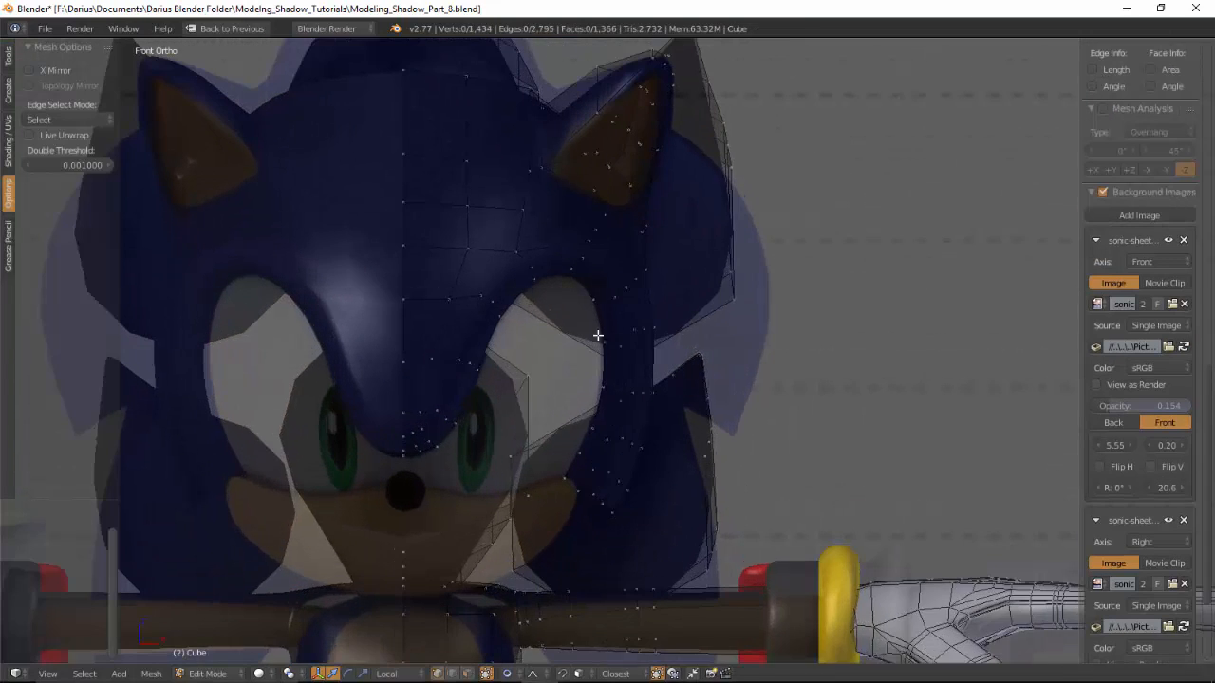
scroll(600, 329, "up", 2)
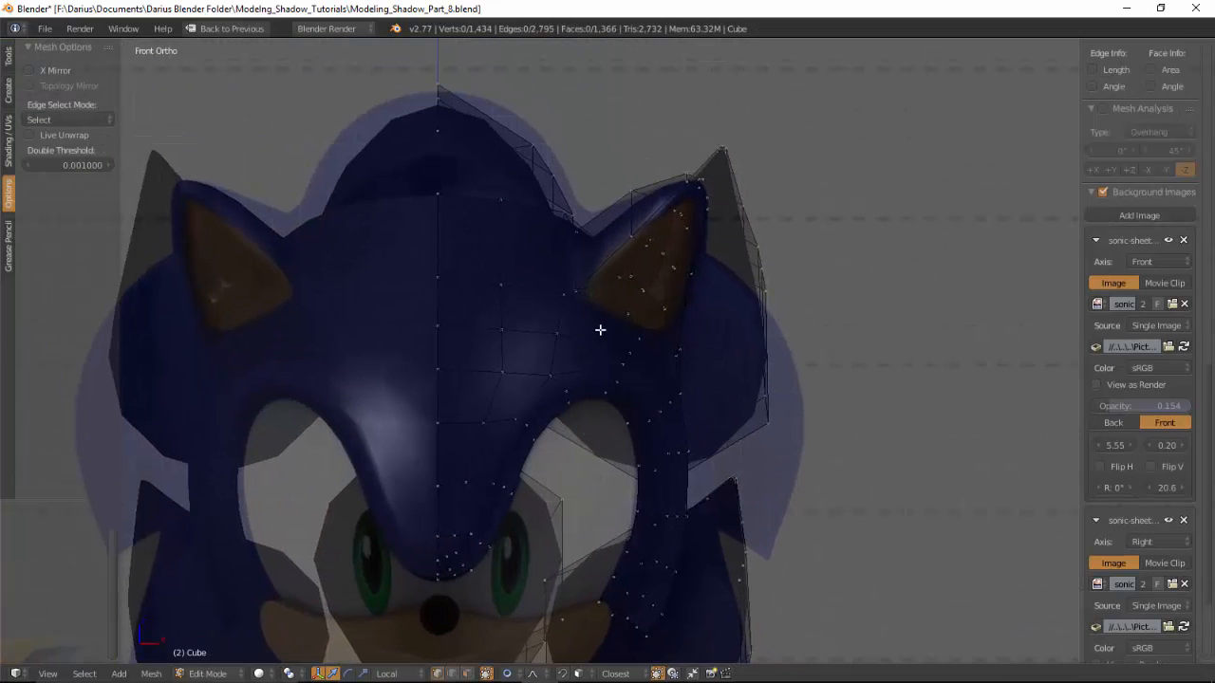
right_click(529, 142)
key("g")
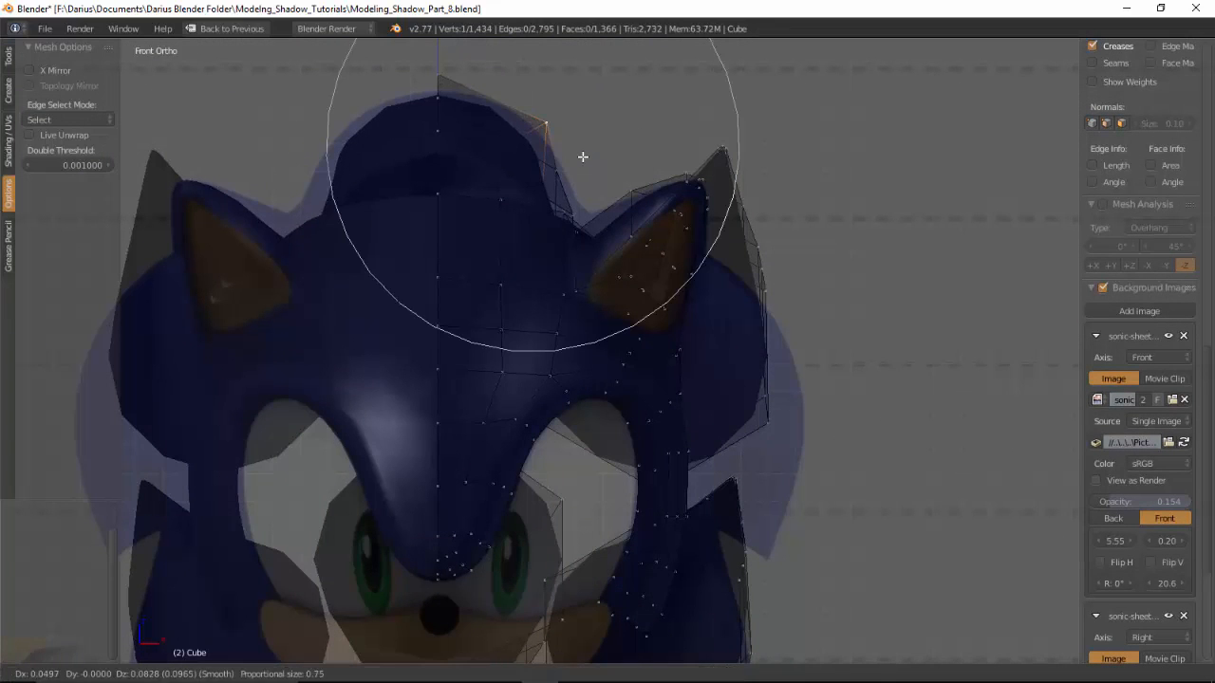
left_click(583, 156)
Step: Pull the top quill's two lower outer vertices outward by about 0.052 and 0.08 to follow the reference silhouette
right_click(566, 180)
key("g")
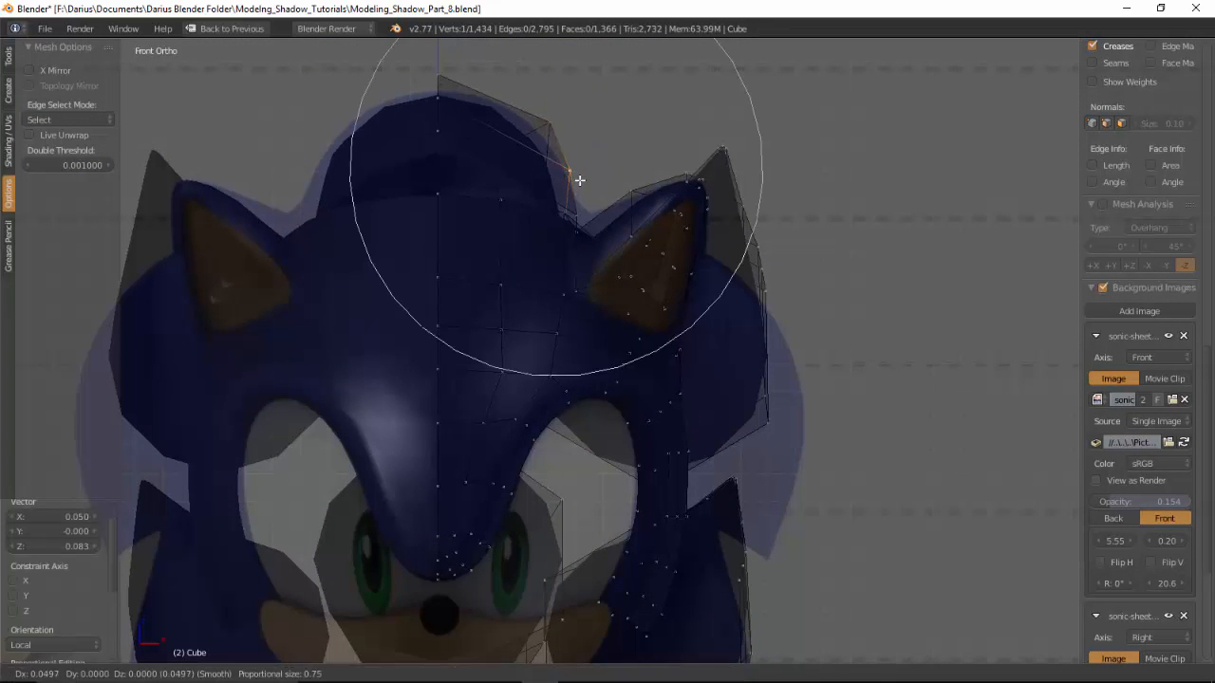
left_click(579, 182)
right_click(580, 221)
key("g")
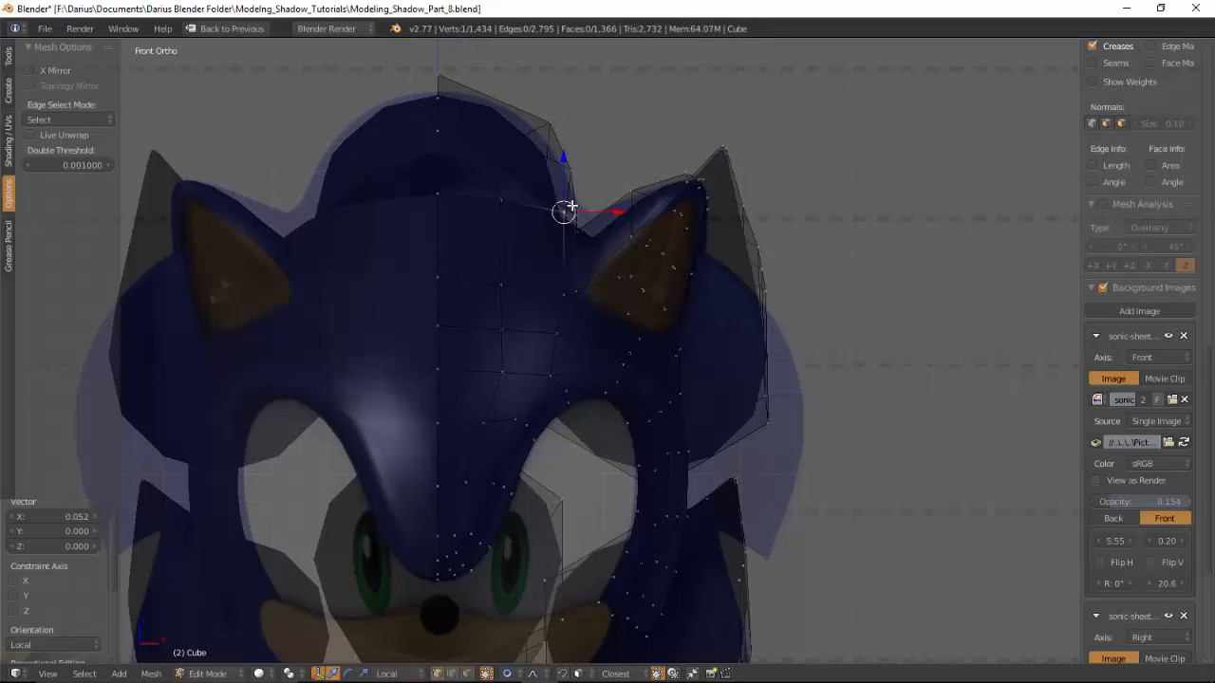
right_click(579, 206)
key("g")
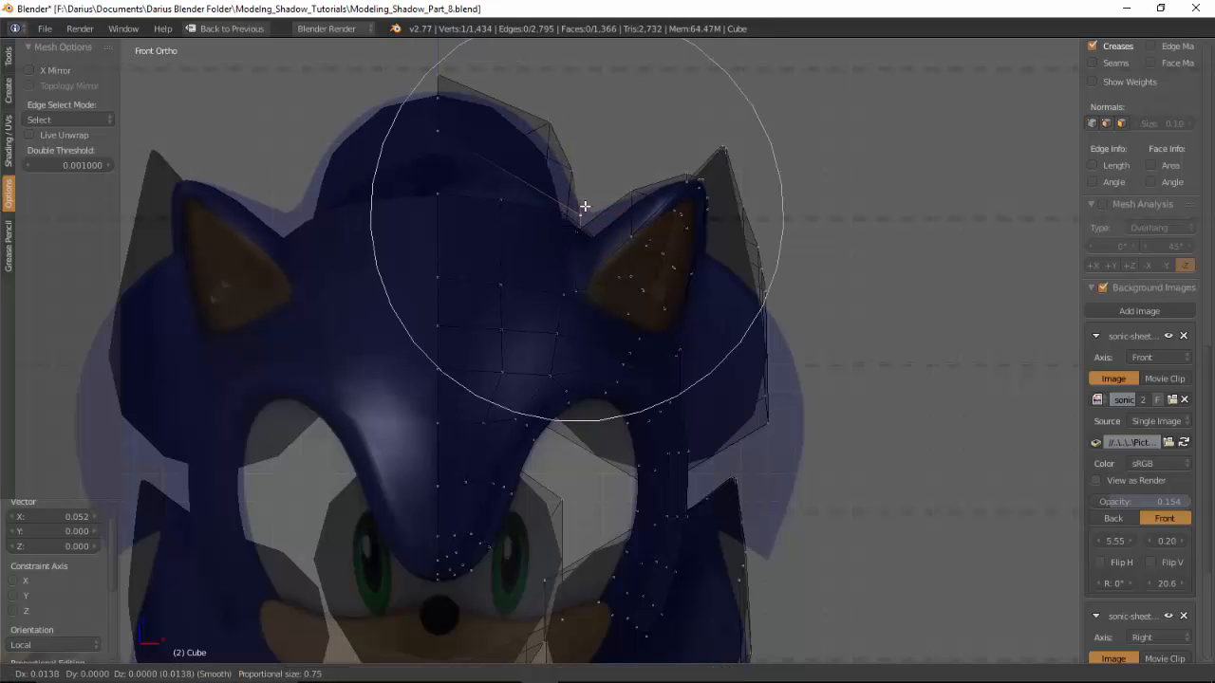
left_click(598, 210)
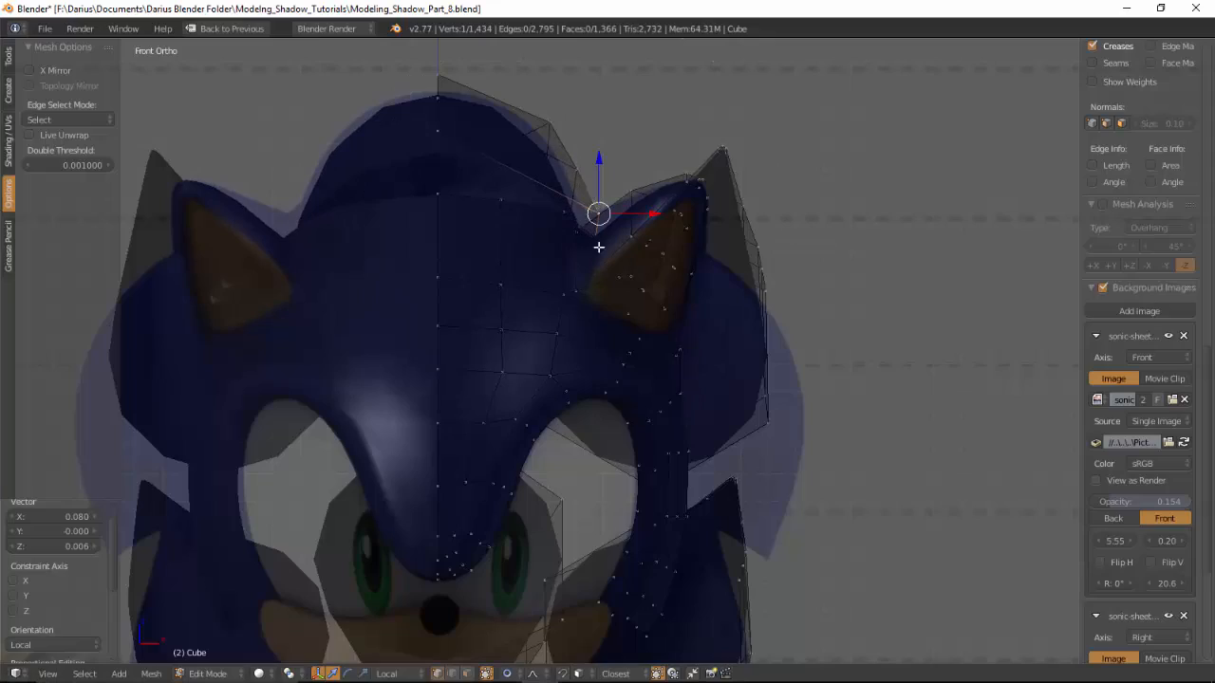
Step: Examine the head and quills against the front reference and from an angled view
scroll(731, 342, "down", 5)
scroll(718, 401, "up", 2)
scroll(727, 439, "up", 2)
middle_click_drag(727, 440, 801, 288, "shift")
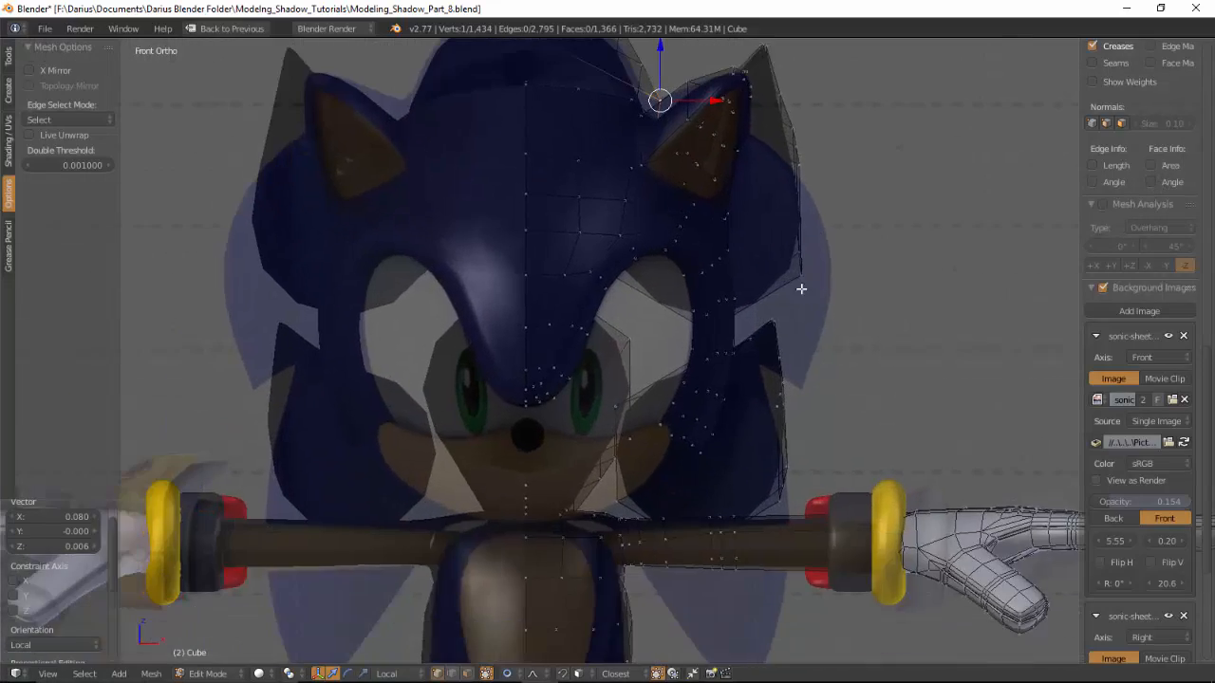
middle_click_drag(685, 291, 531, 334)
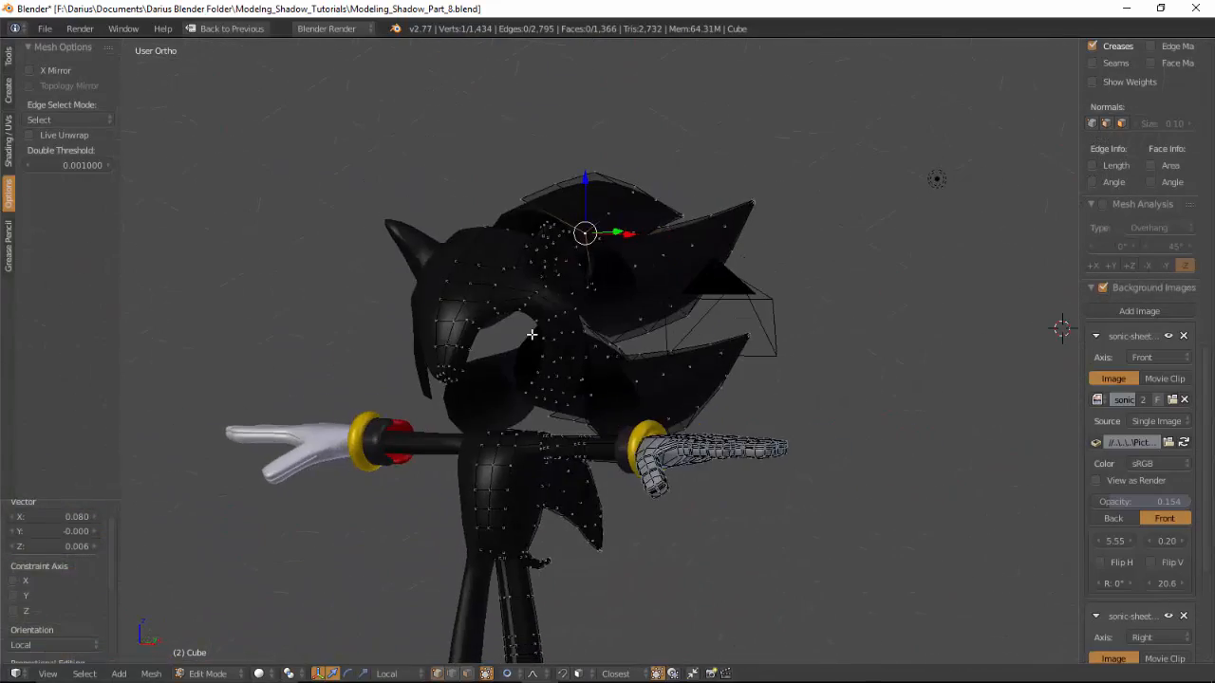
key("KP_1")
scroll(525, 351, "up", 4)
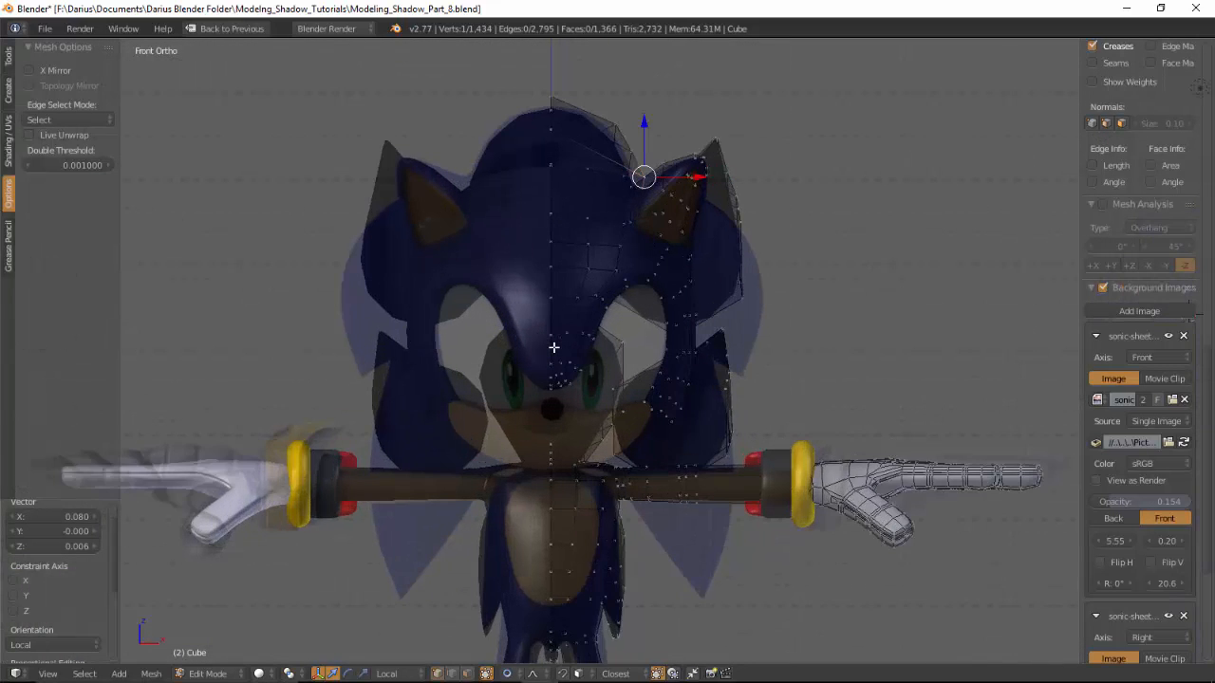
scroll(549, 349, "up", 2)
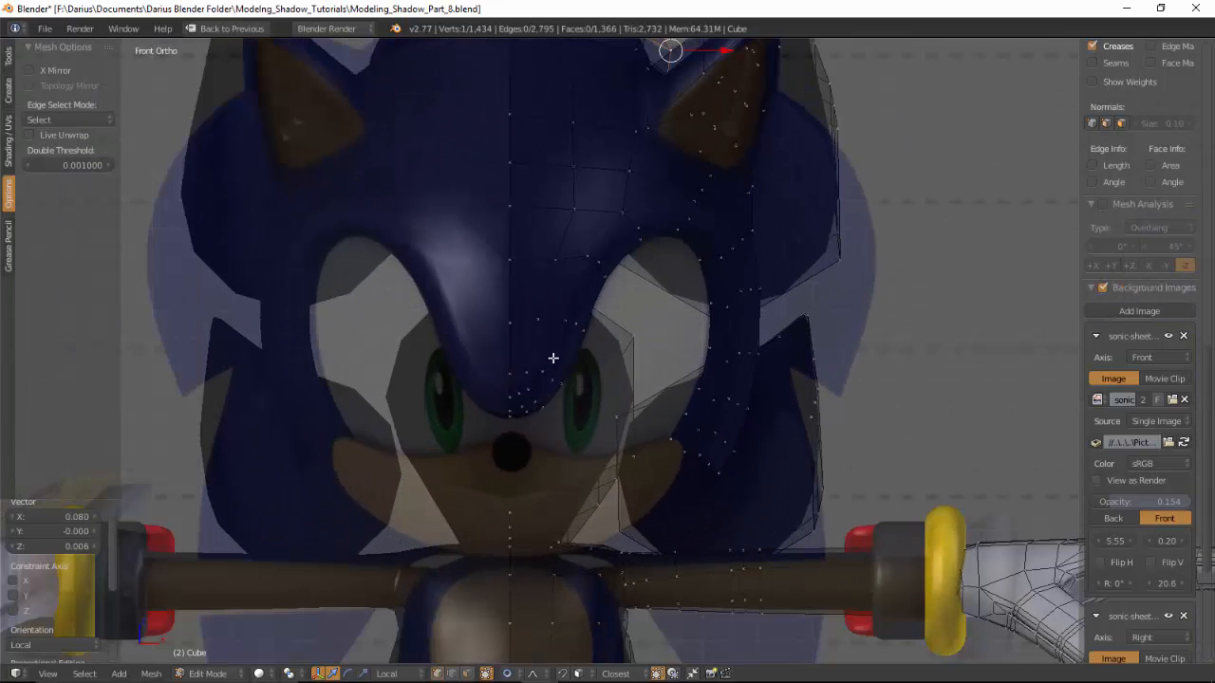
Step: Select the linked side quill geometry behind the head and hide it
right_click(809, 419)
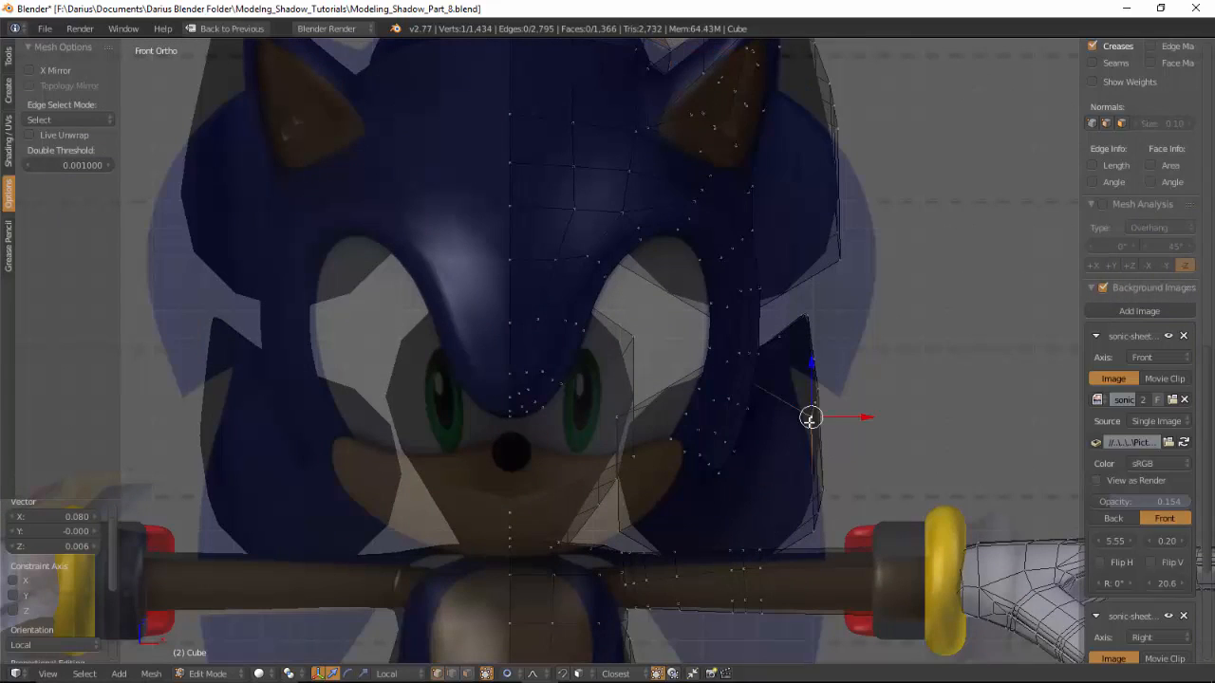
right_click(839, 235, "shift")
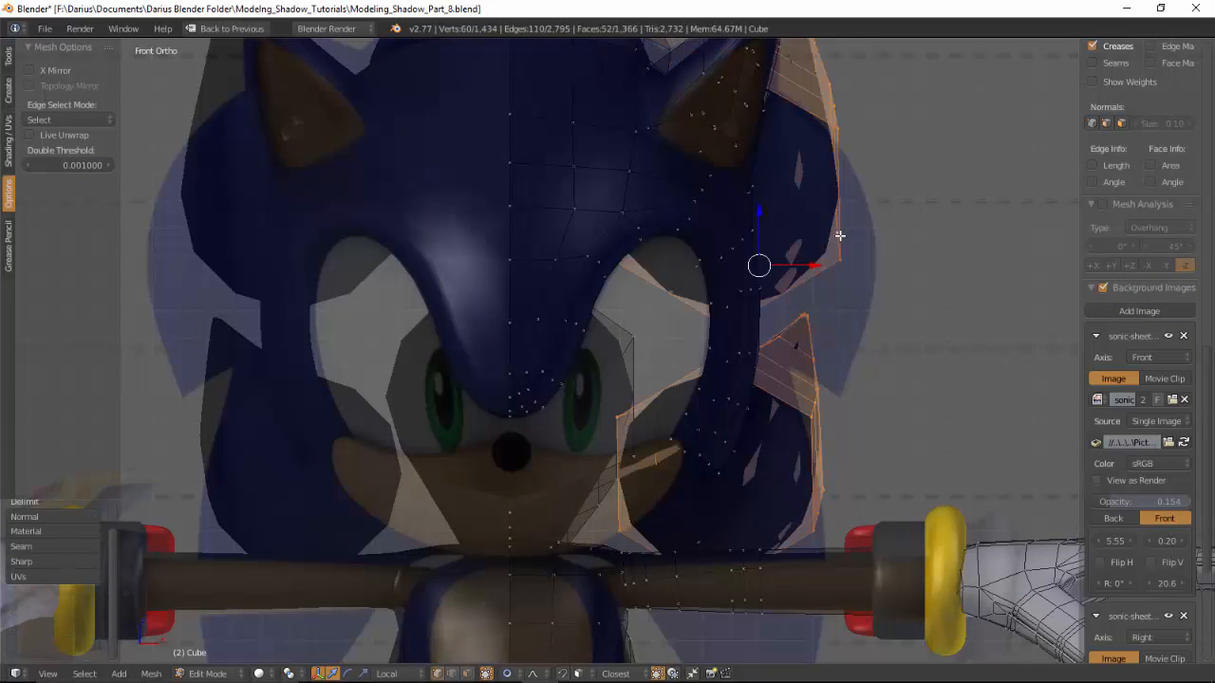
key("a")
scroll(833, 341, "down", 3)
scroll(774, 419, "up", 4)
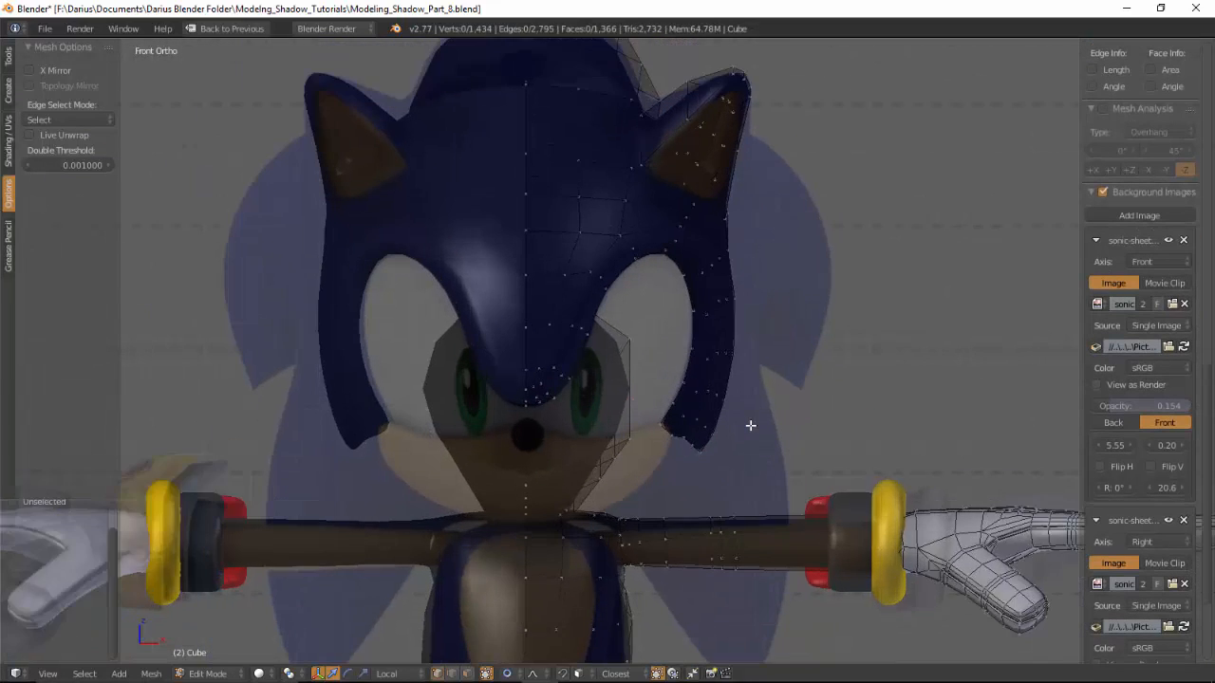
Step: In the right side view, raise the front vertex on the head side strip's lower edge by about 0.019
scroll(732, 443, "up", 1)
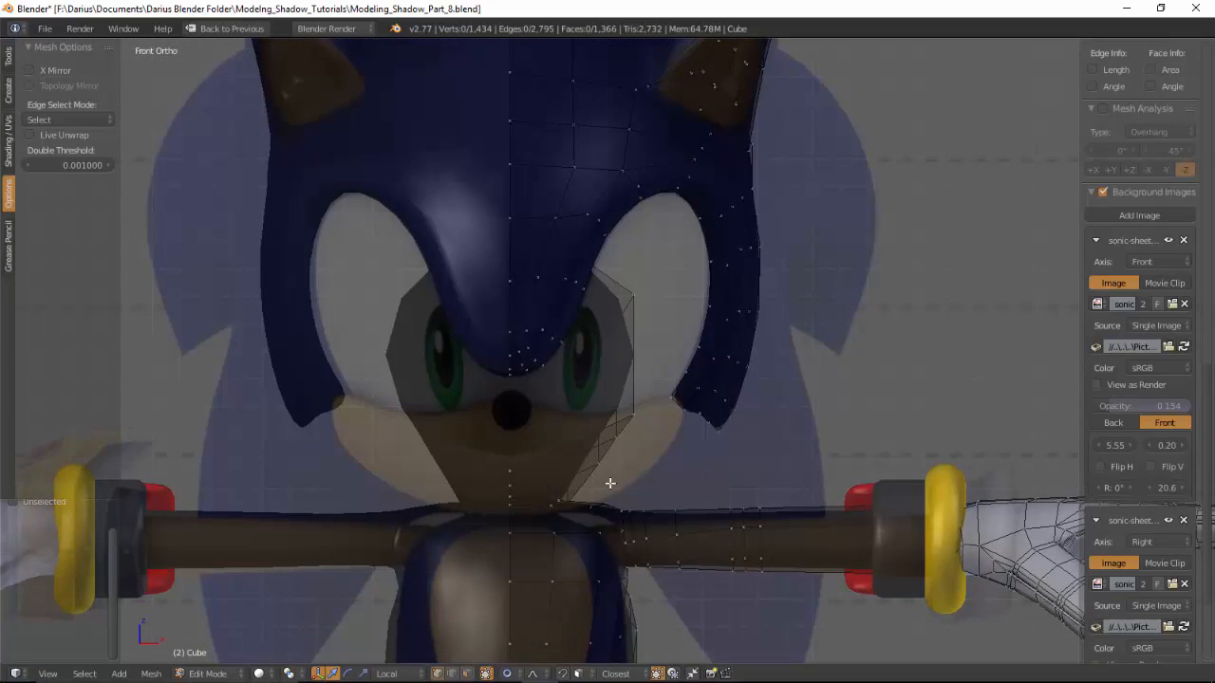
scroll(662, 442, "up", 2)
middle_click_drag(700, 381, 664, 380)
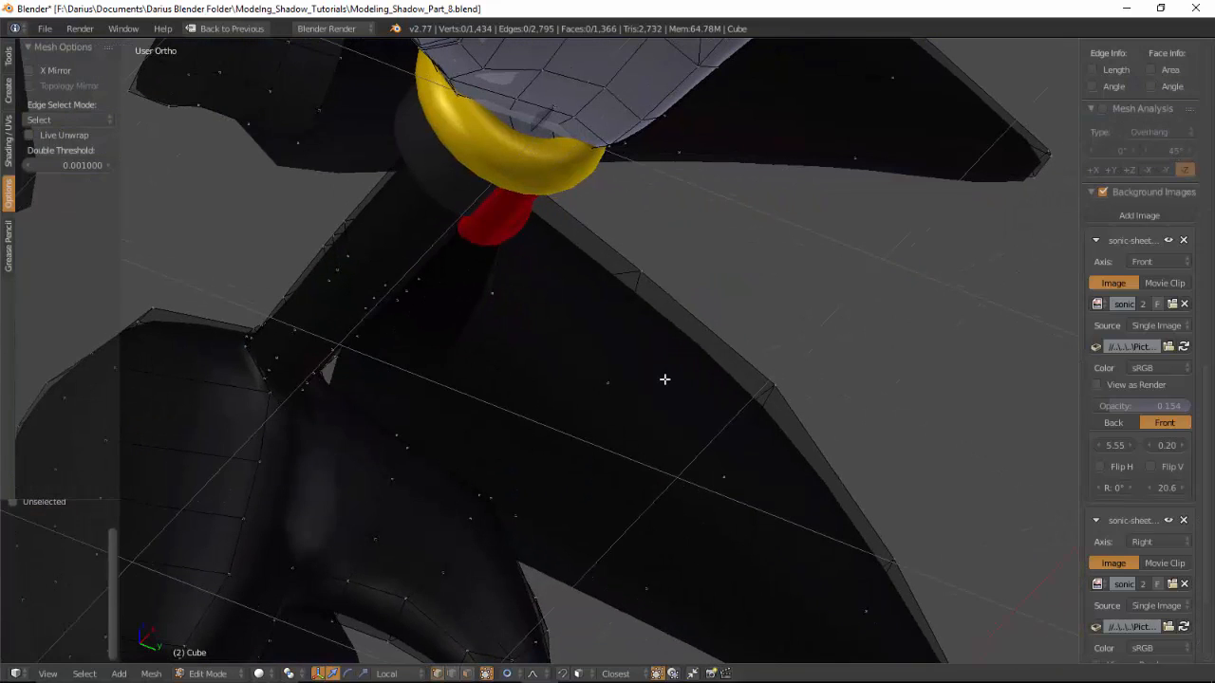
key("KP_3")
middle_click_drag(341, 357, 715, 329, "shift")
scroll(332, 310, "up", 2)
right_click(322, 298)
key("g")
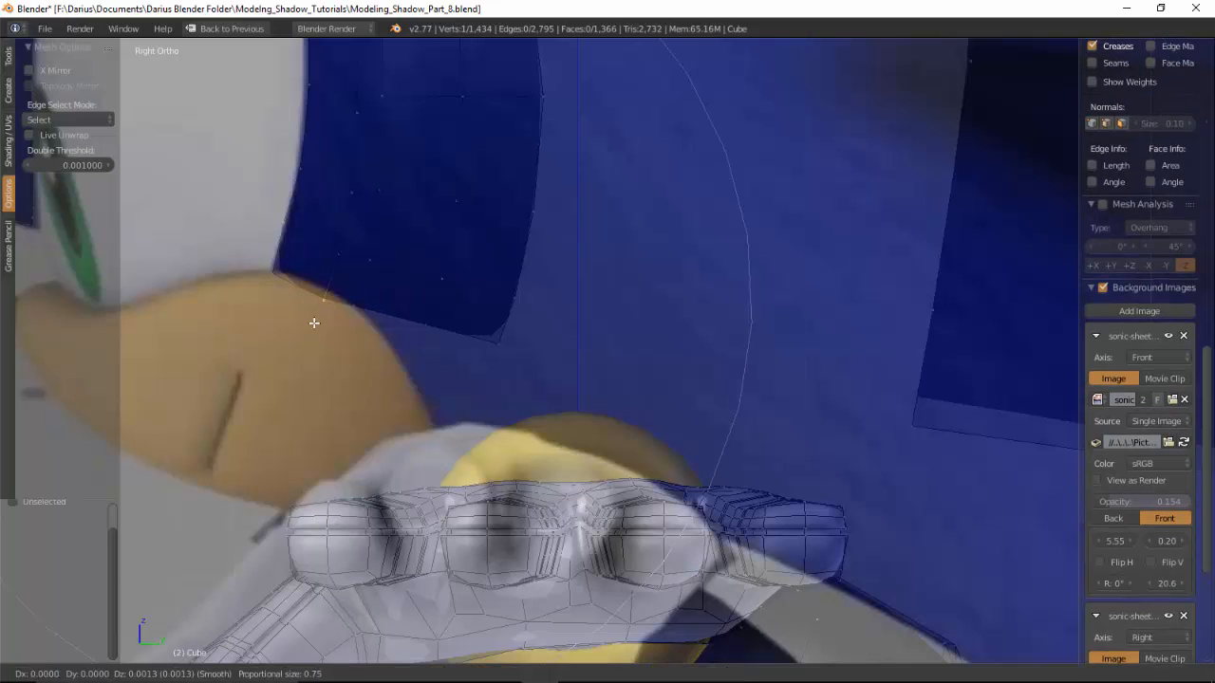
left_click(329, 321)
Step: Pull the side strip's next lower-edge vertex and its rear corner down and forward, reducing the proportional size to 0.18 and 0.14
key("g")
scroll(445, 350, "up", 7)
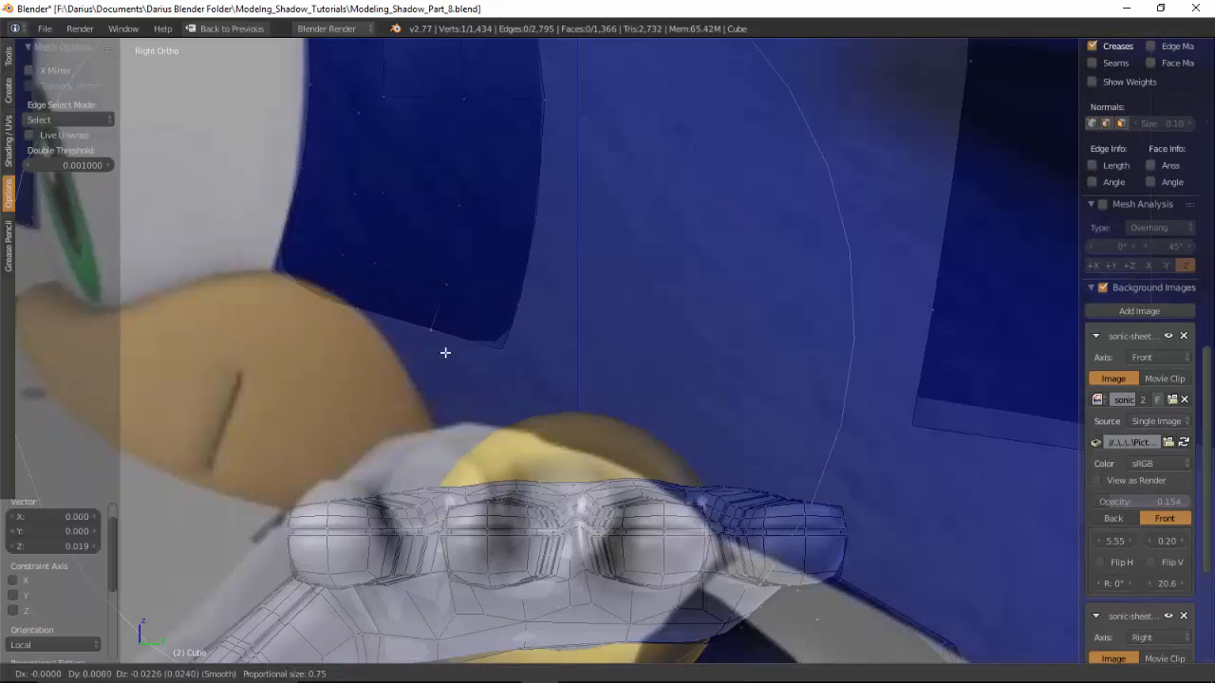
scroll(440, 356, "up", 8)
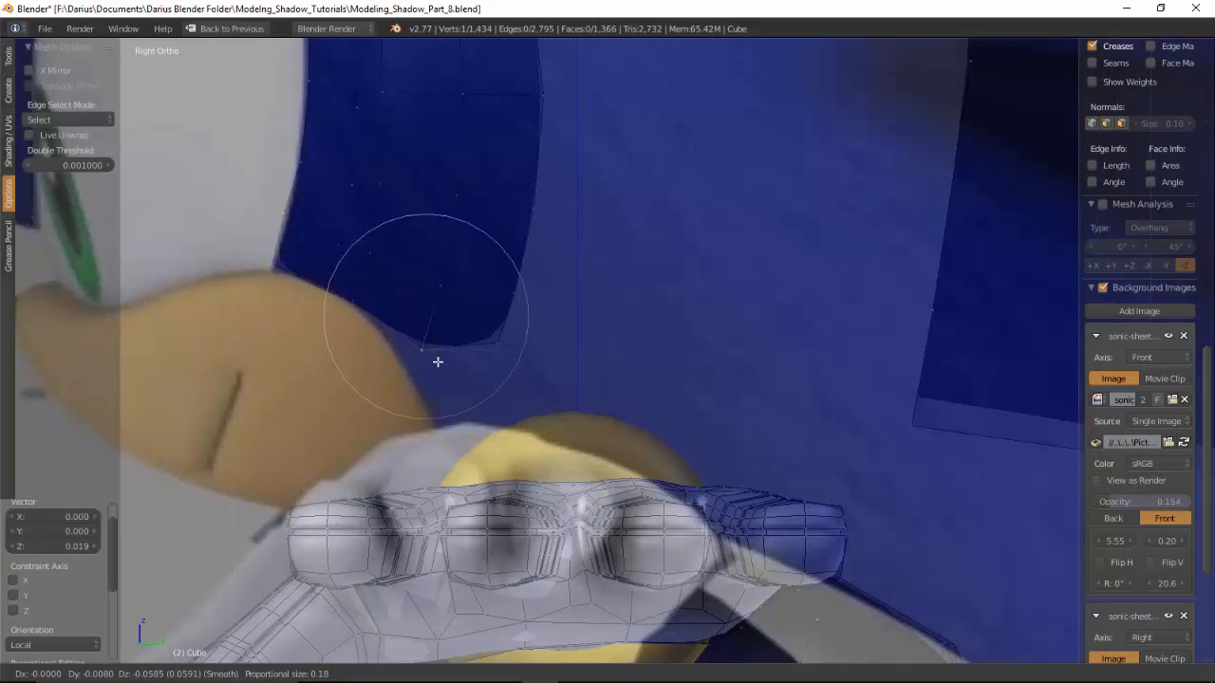
left_click(417, 364)
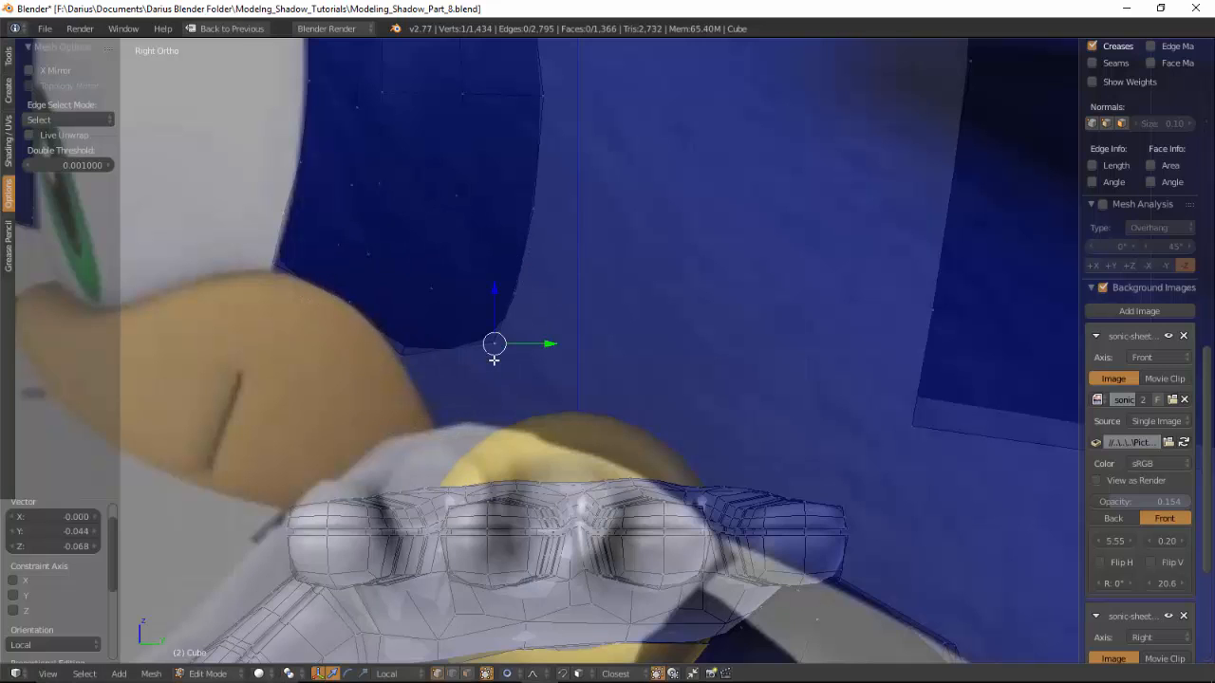
key("g")
scroll(490, 399, "up", 2)
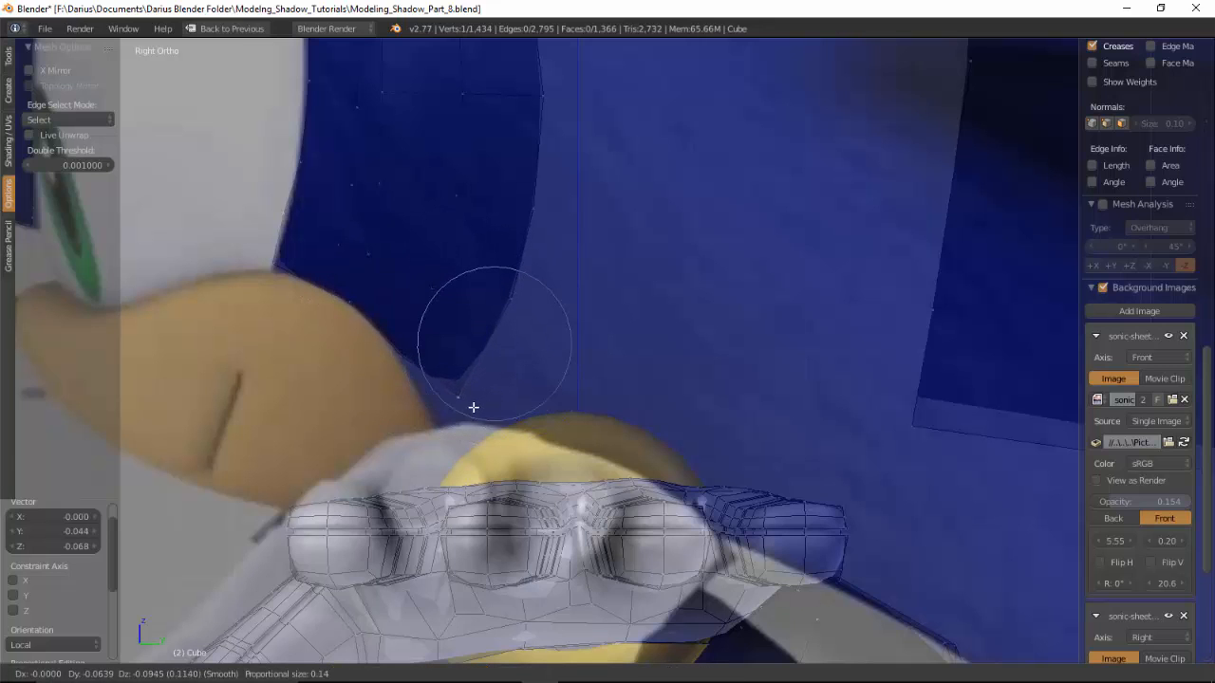
left_click(453, 410)
Step: In the front view, move the strip's two lower inner-edge vertices inward about 0.043 and 0.117 with proportional size 0.06
key("KP_1")
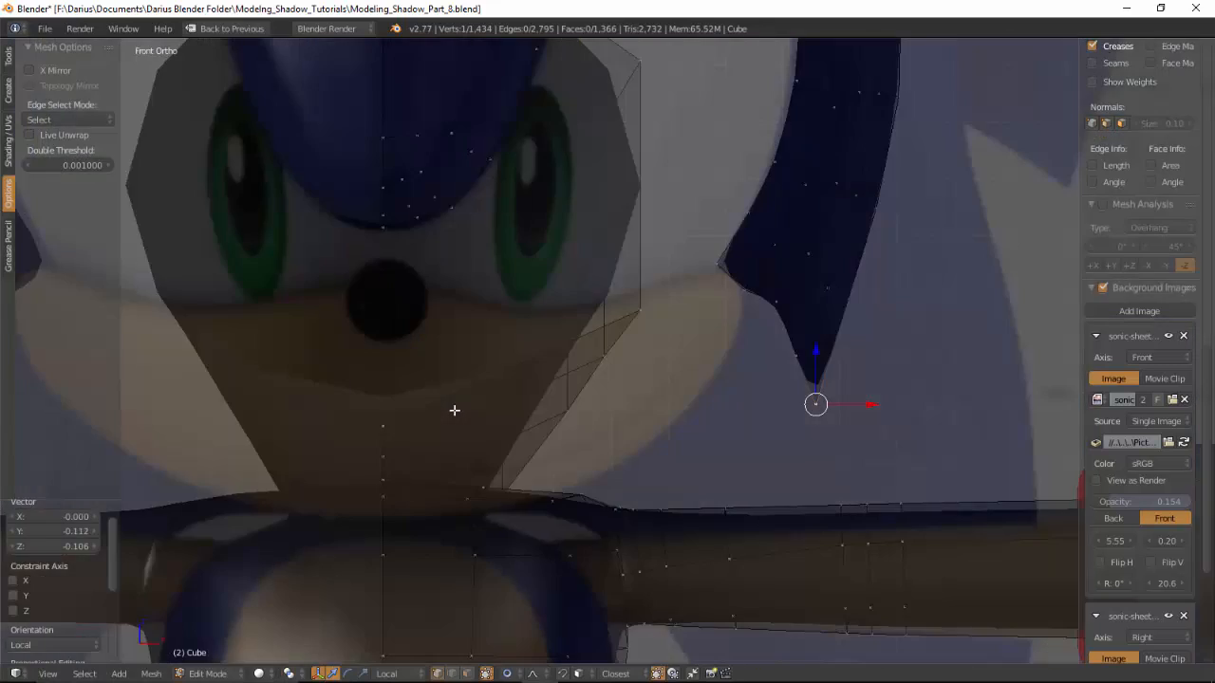
right_click(783, 308)
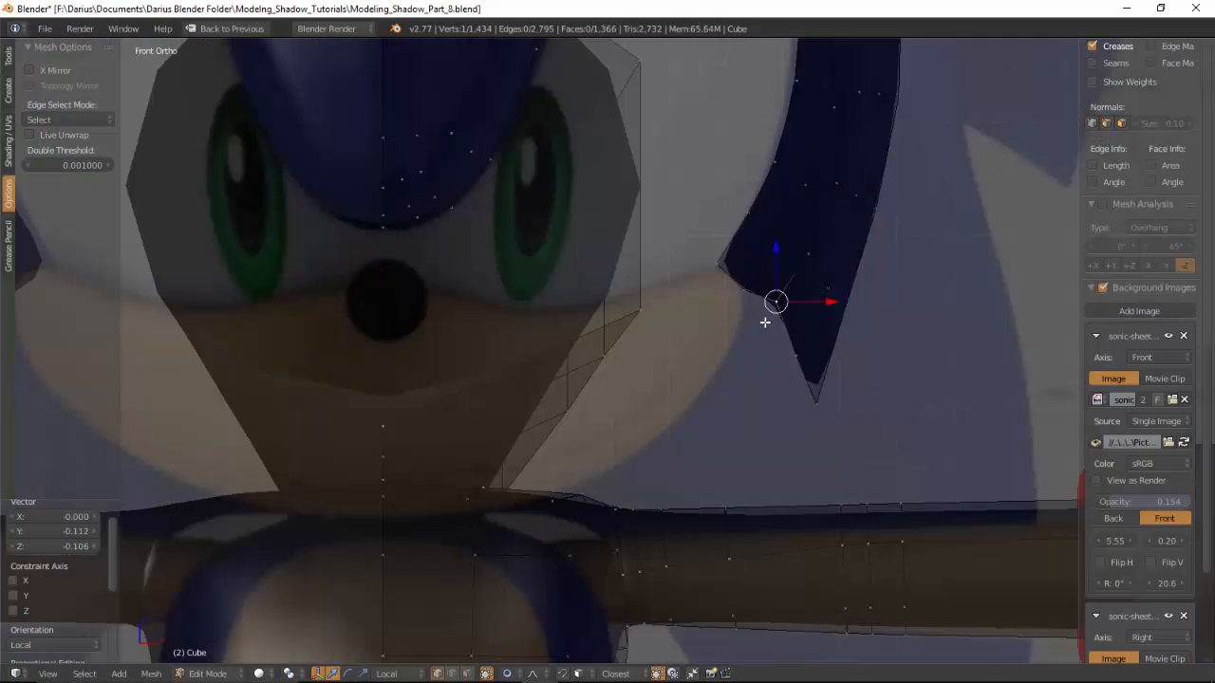
key("g")
scroll(757, 325, "up", 2)
scroll(743, 330, "up", 2)
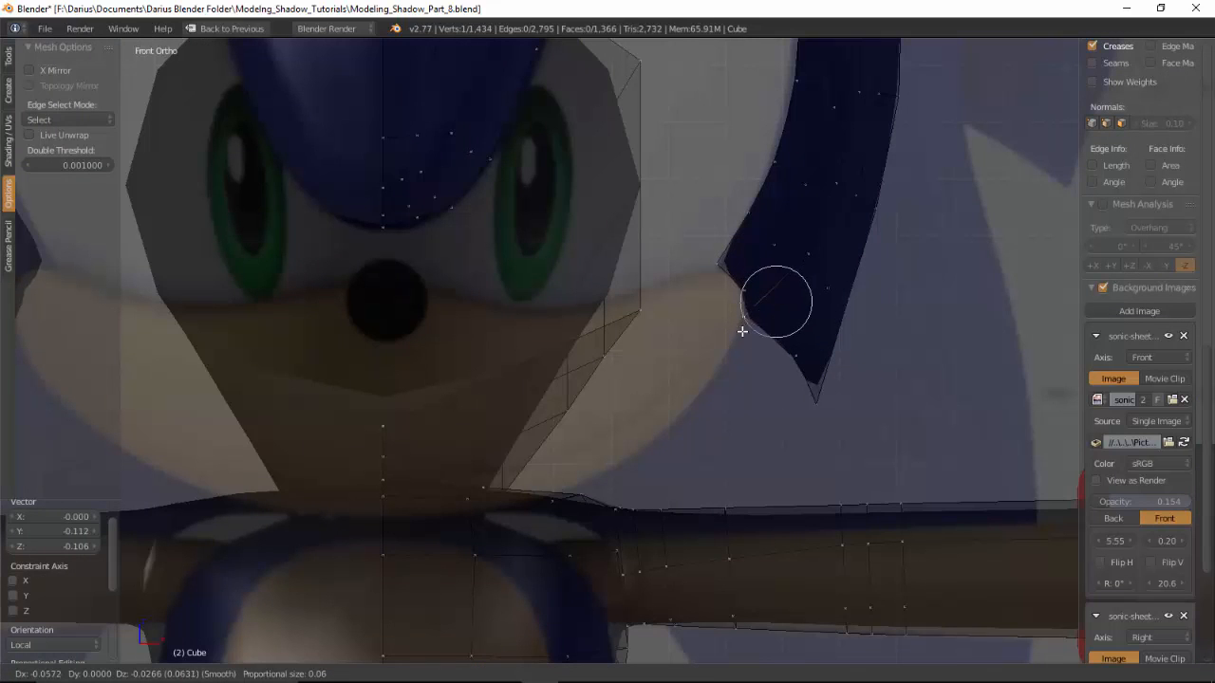
left_click(750, 334)
right_click(783, 357)
key("g")
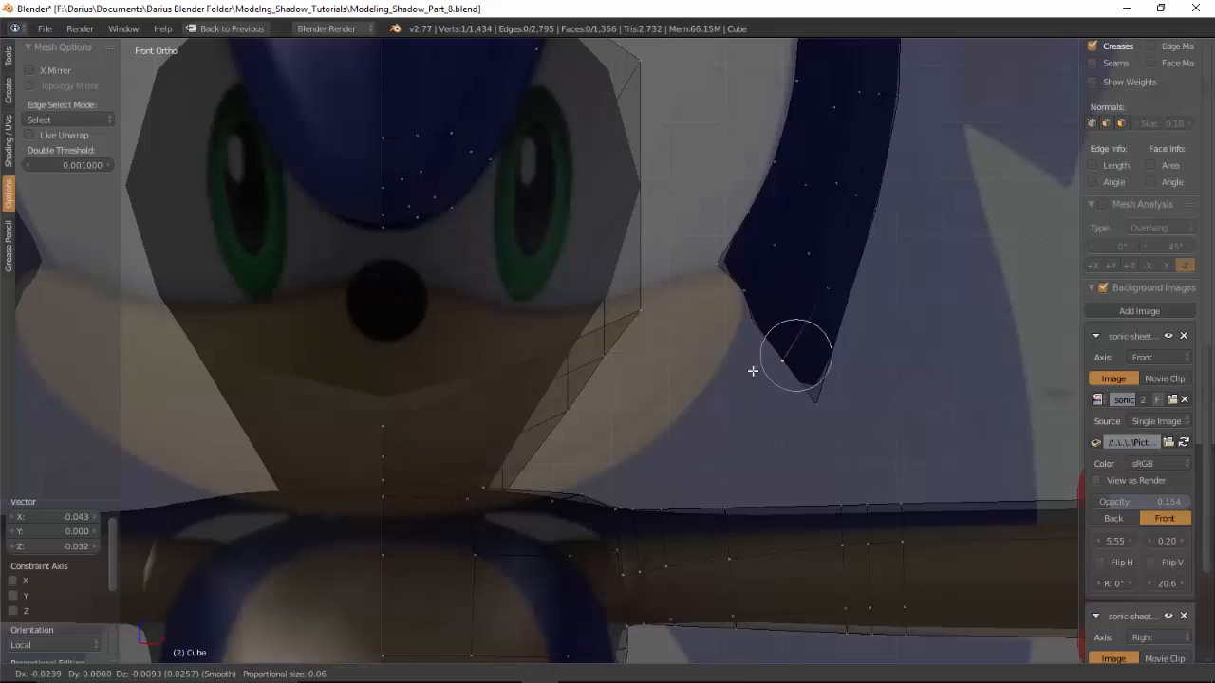
left_click(713, 371)
Step: Fine-tune the same two inner-edge vertices against the cheek outline, shifting one about 0.015 inward and raising the other about 0.024
right_click(747, 322)
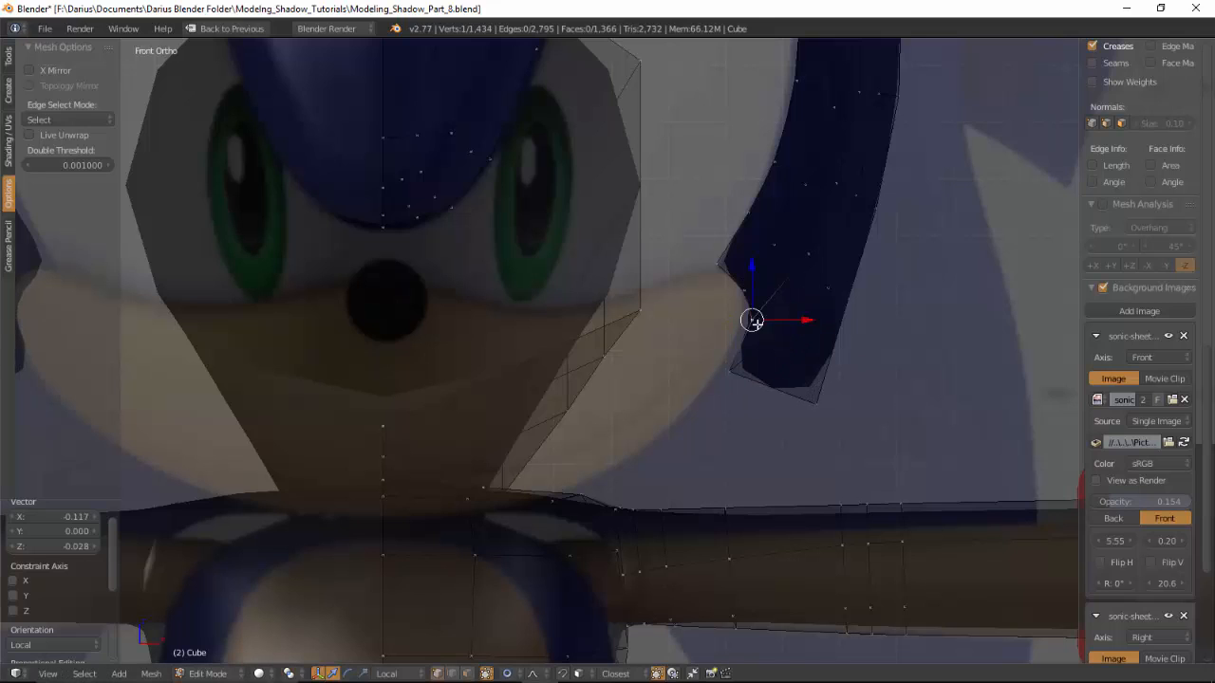
key("g")
left_click(748, 325)
right_click(727, 370)
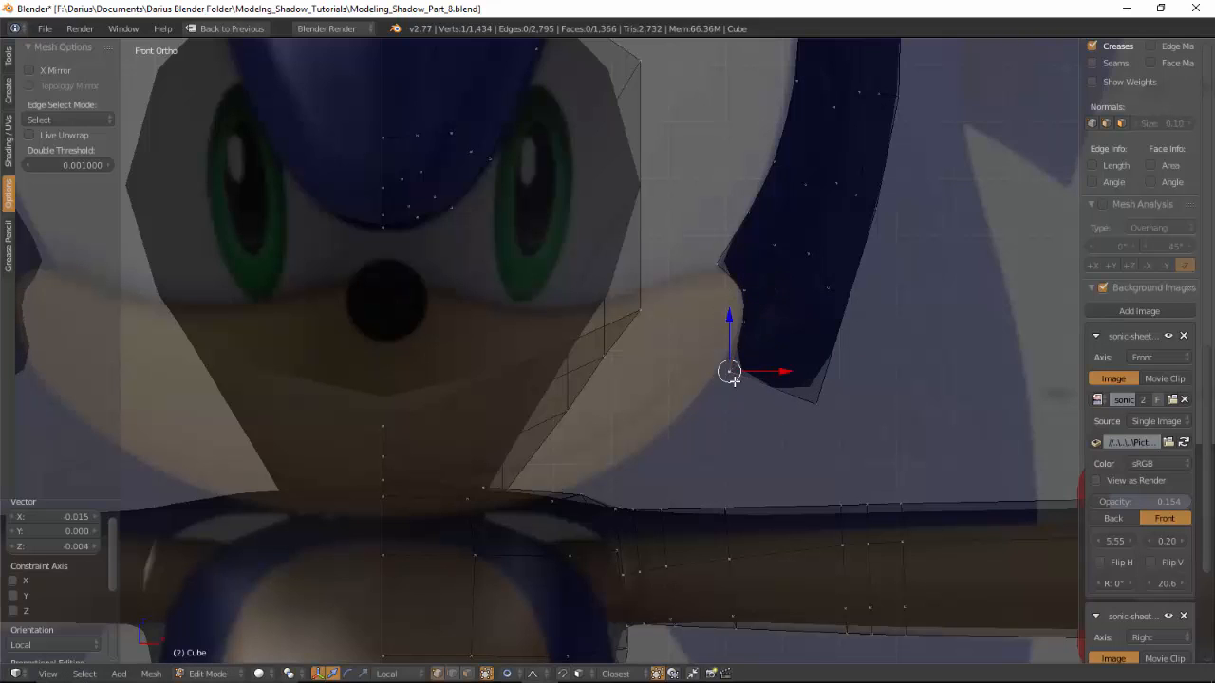
key("g")
left_click(733, 360)
Step: Move the strip's bottom tip about 0.192 inward onto the cheek outline, then nudge the vertex above it and the tip into line
right_click(811, 396)
key("g")
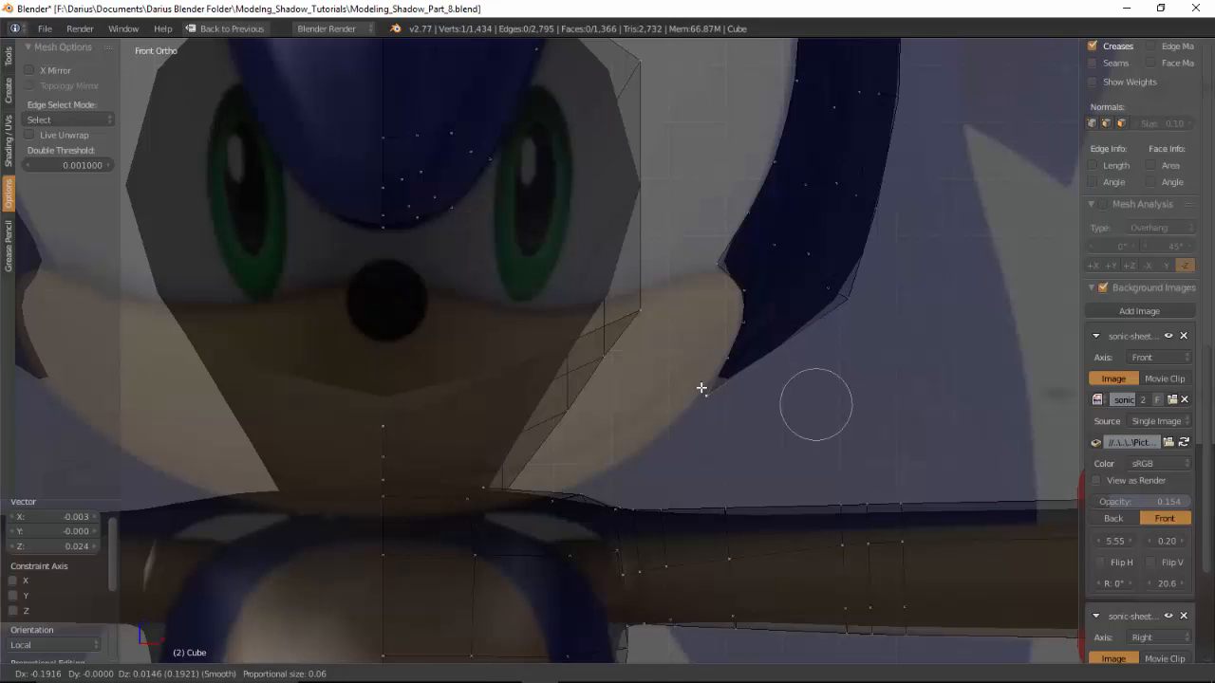
left_click(702, 385)
right_click(719, 362)
key("g")
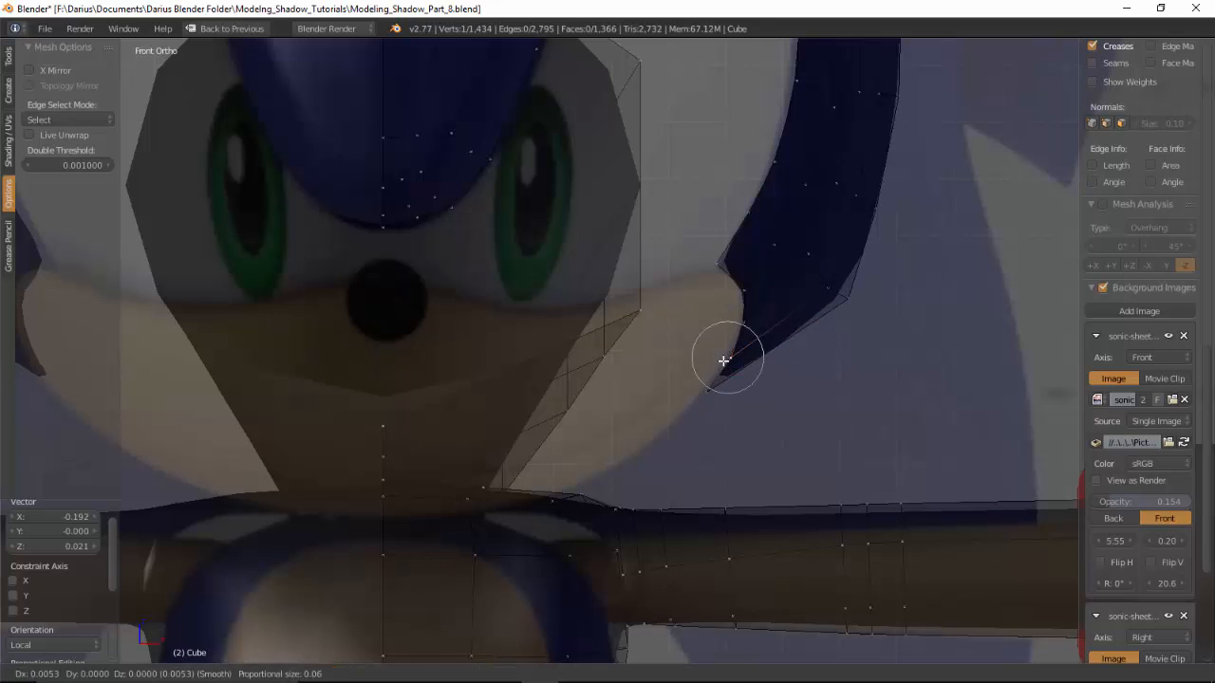
left_click(722, 362)
right_click(709, 388)
key("g")
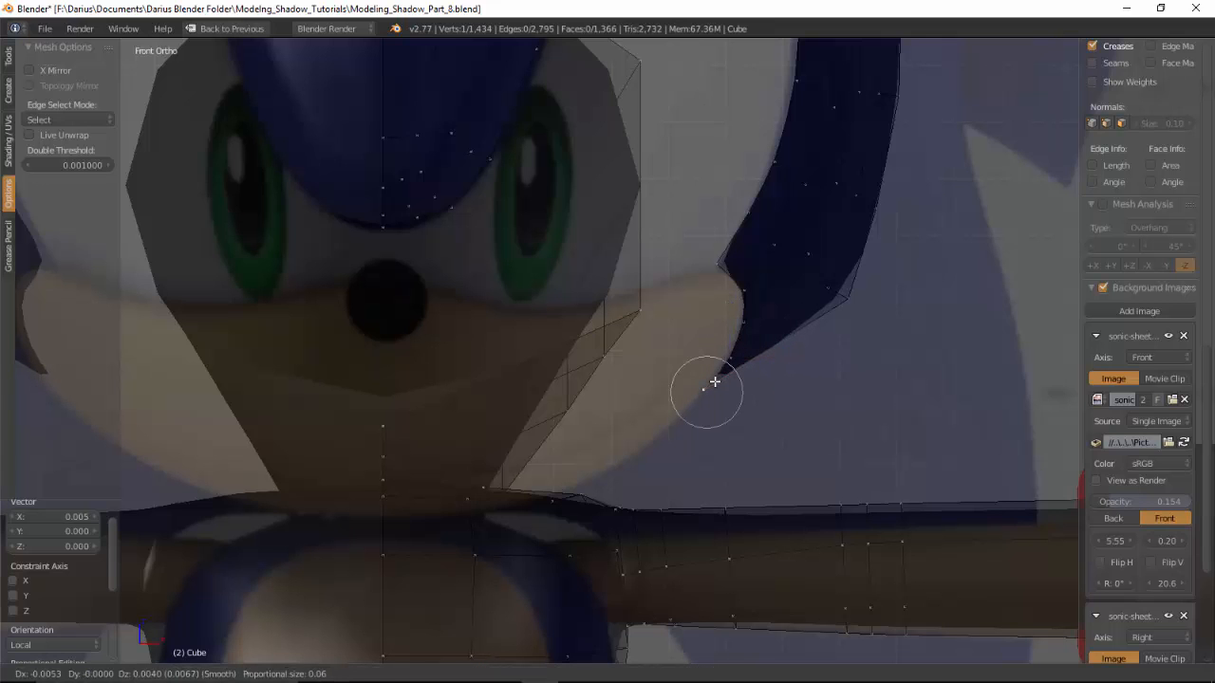
left_click(715, 387)
scroll(351, 266, "down", 4)
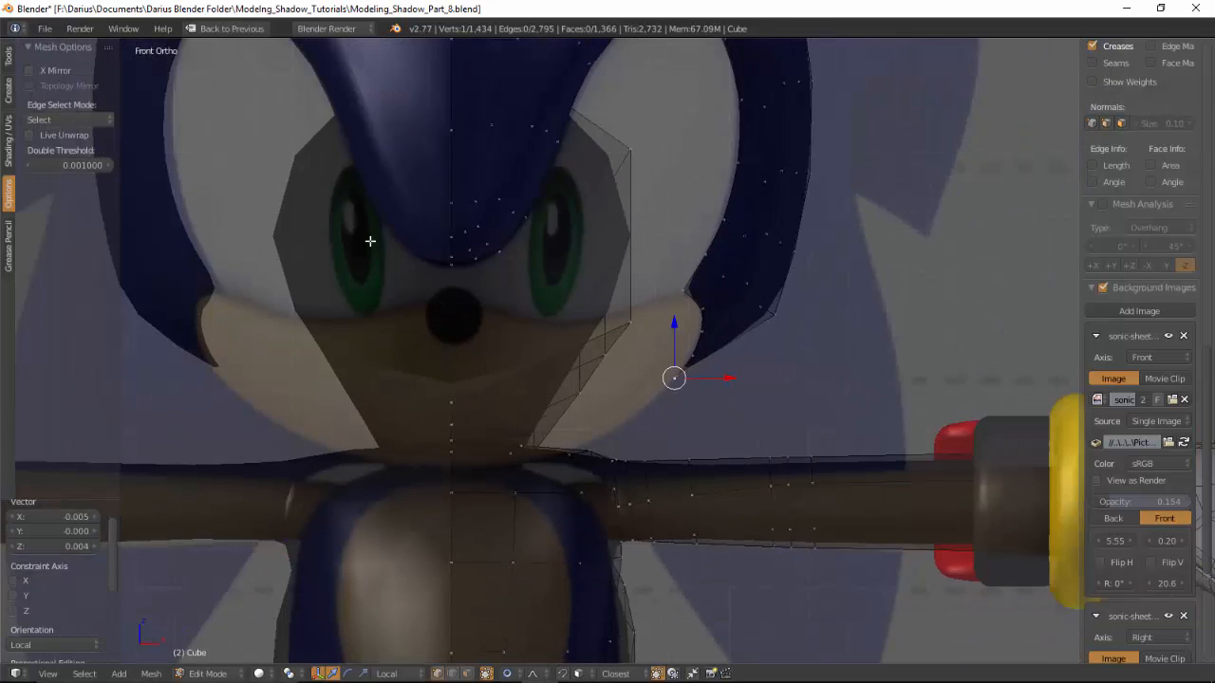
scroll(715, 304, "up", 5)
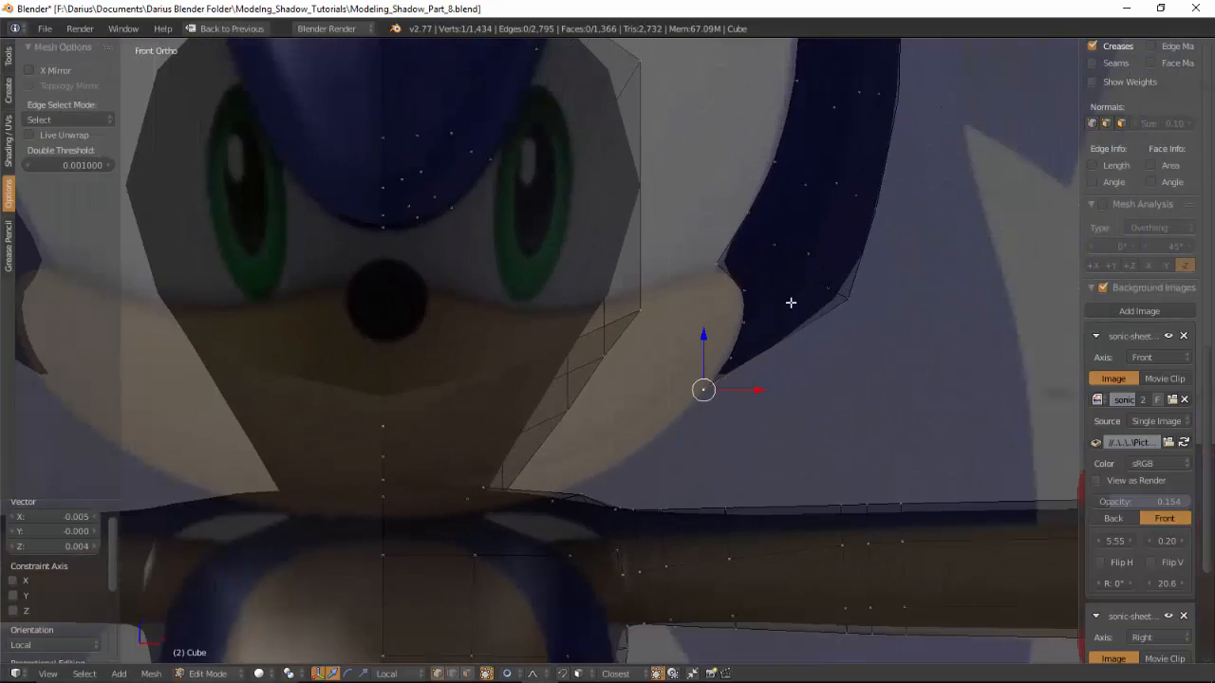
middle_click_drag(790, 301, 647, 302)
key("KP_1")
scroll(726, 307, "down", 4)
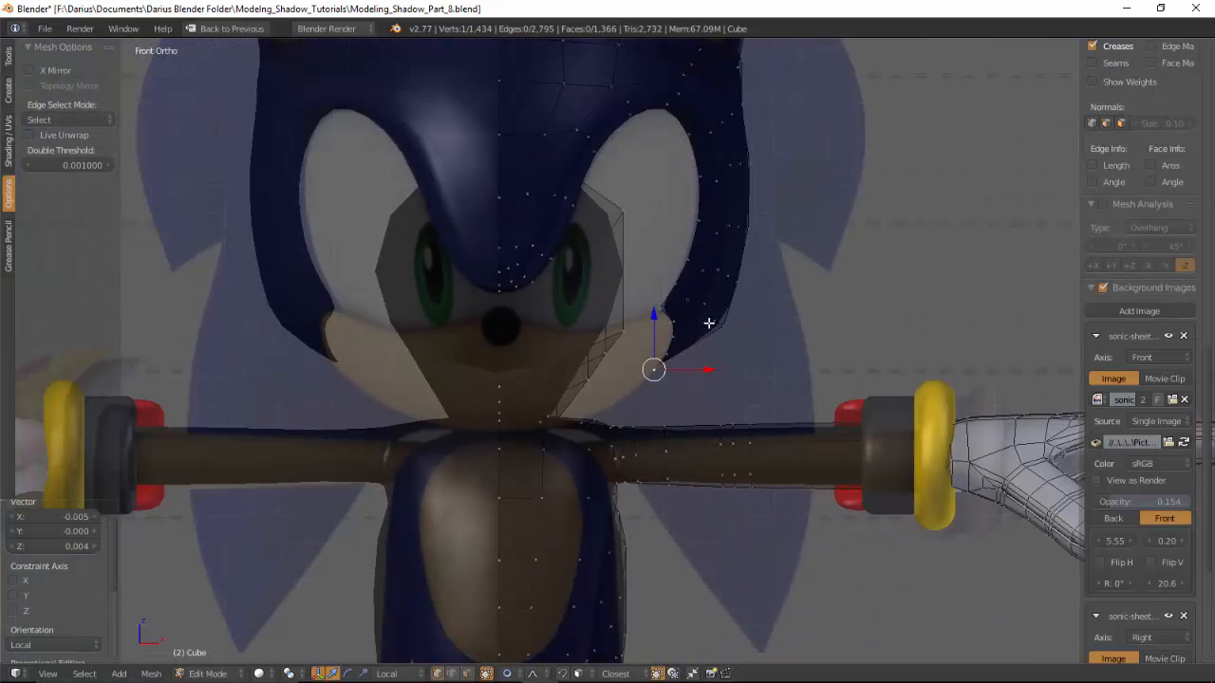
scroll(709, 323, "up", 5)
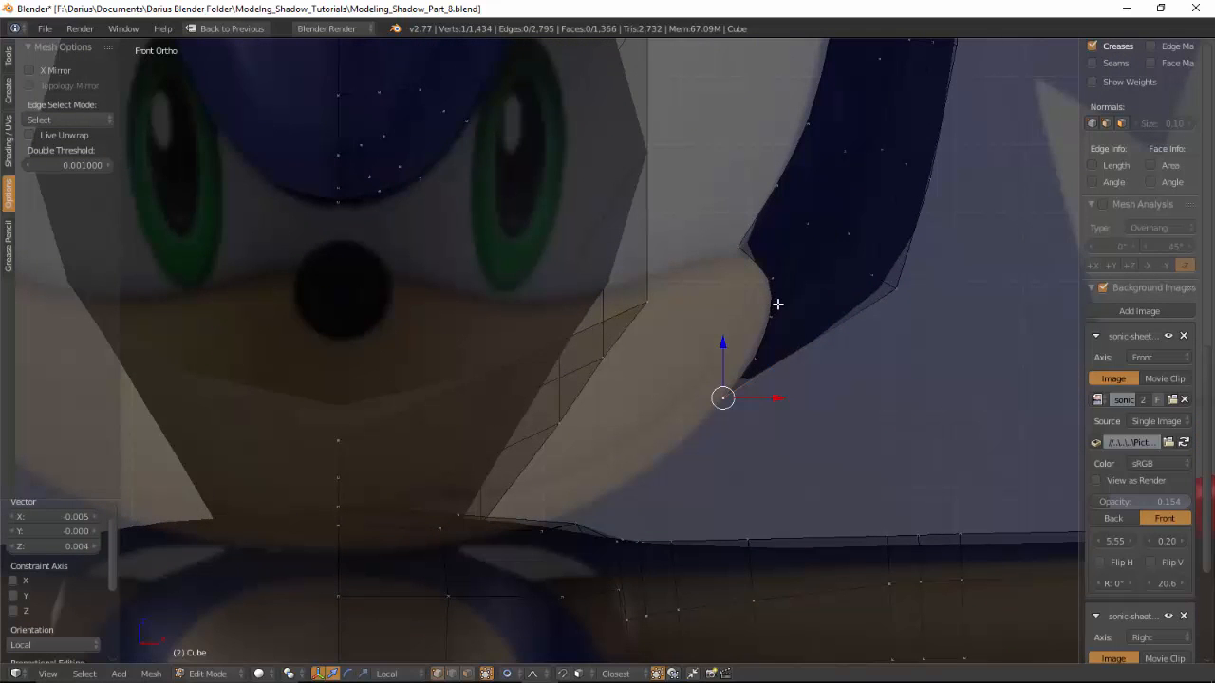
right_click(772, 306)
right_click(778, 307, "alt")
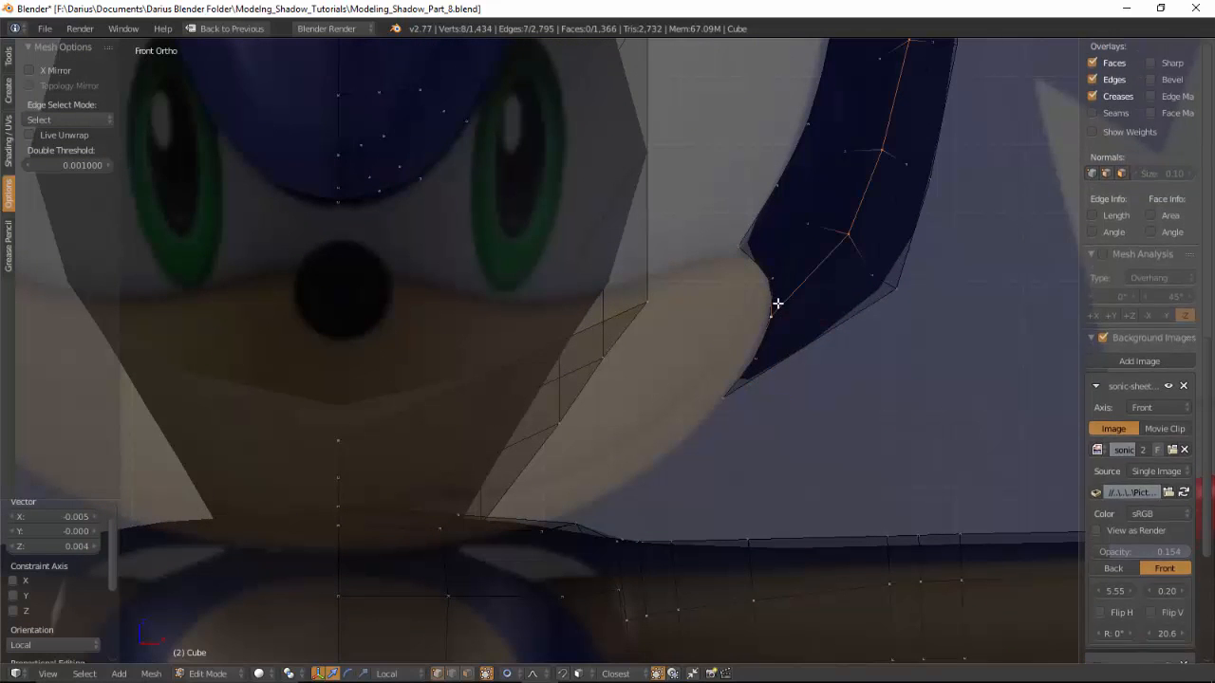
right_click(770, 289, "alt")
Step: Extrude three vertices from the side strip's inner corner along the muzzle's upper outline, moving inward about 0.099, 0.115 and 0.123
right_click(741, 248)
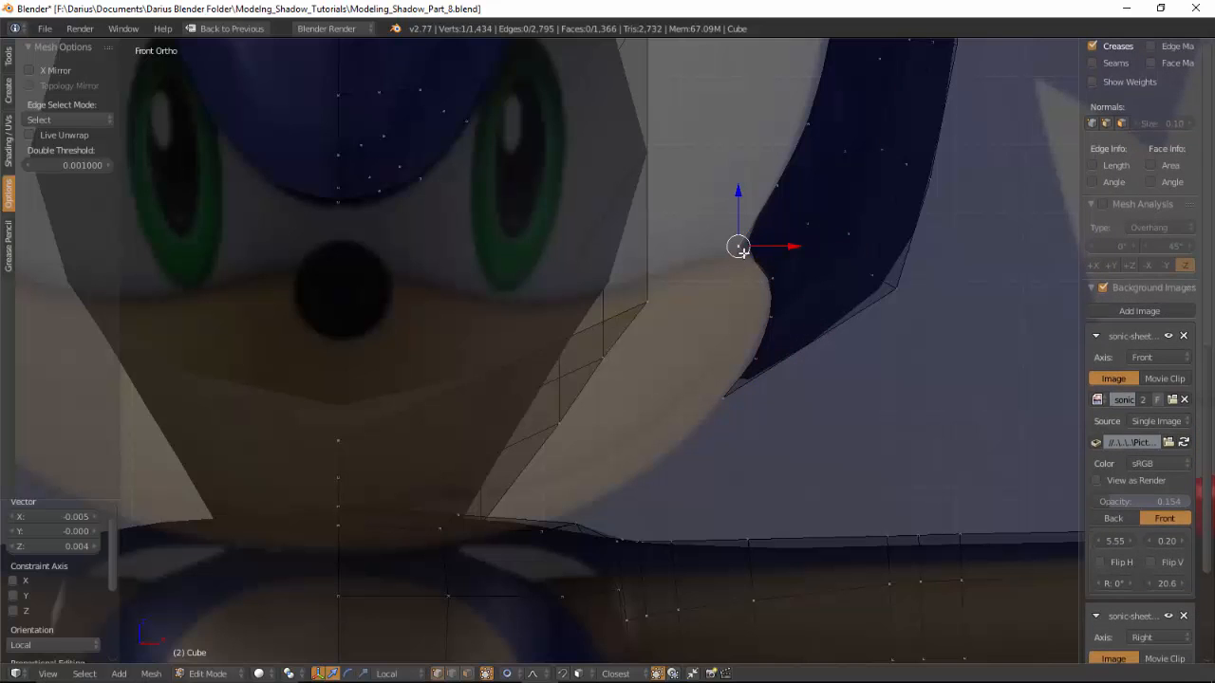
key("e")
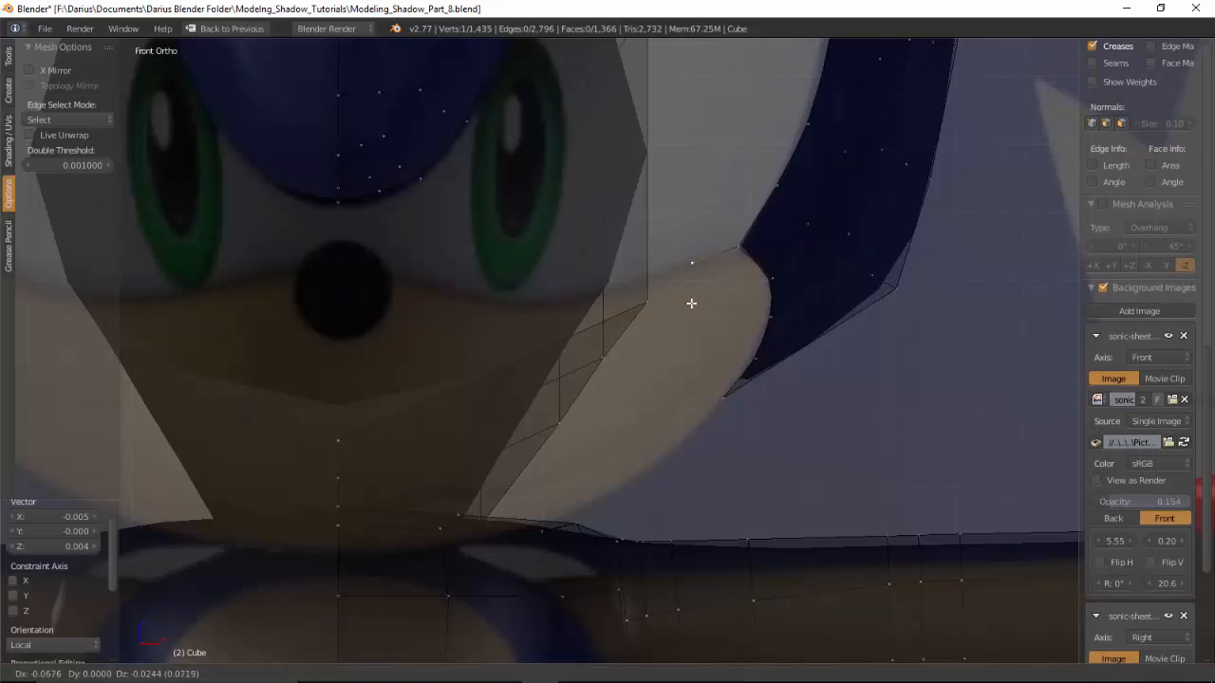
left_click(691, 297)
key("e")
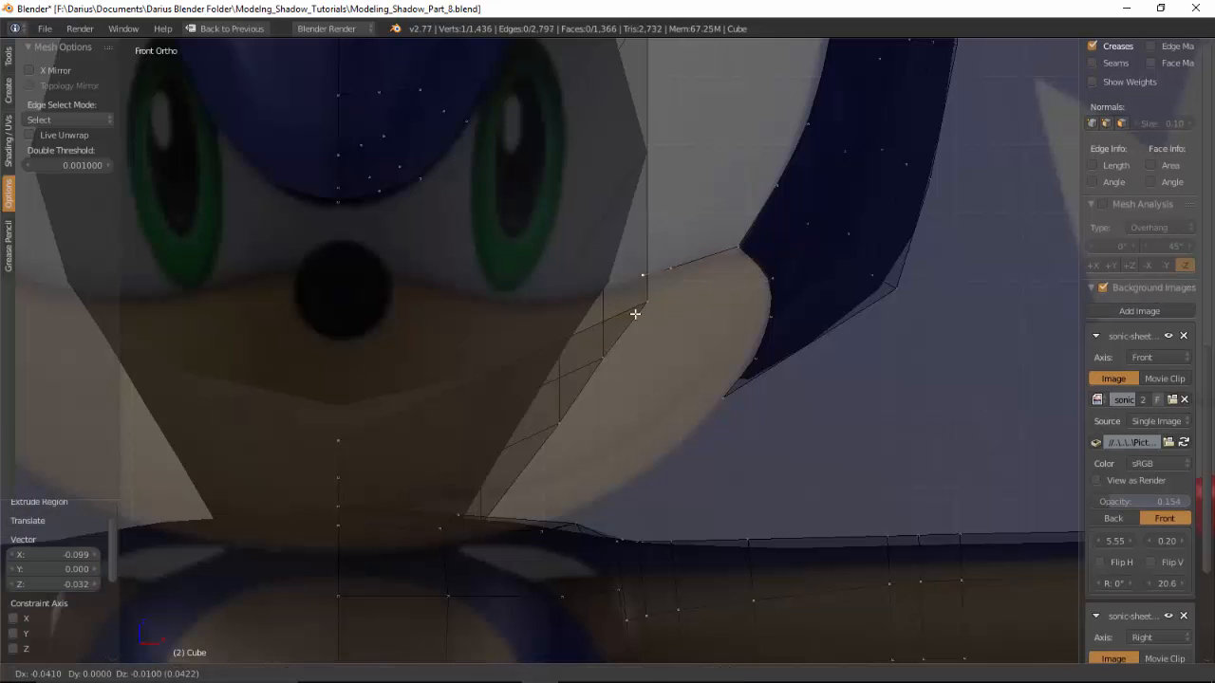
left_click(613, 328)
key("e")
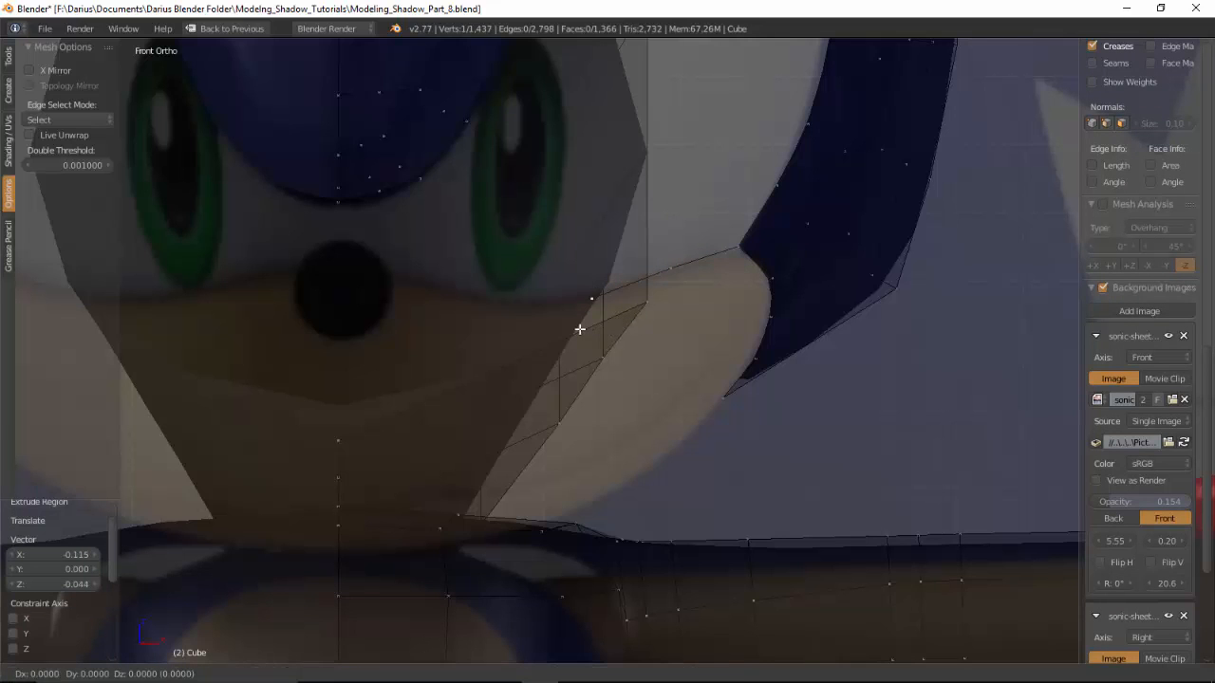
left_click(519, 339)
Step: Continue the muzzle's upper outline with three more extruded vertices across the nose, ending on the centre line
key("e")
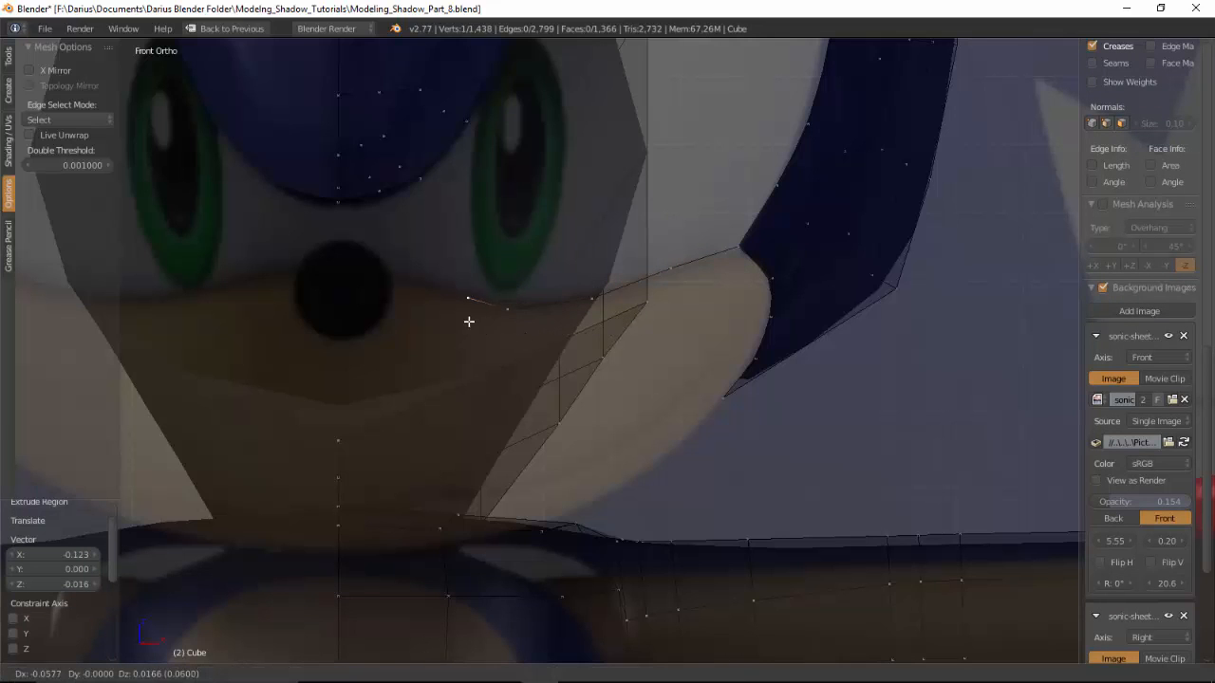
left_click(444, 313)
key("e")
left_click(364, 295)
key("e")
left_click(336, 290)
Step: Shift the strip's bottom tip about 0.008 outward and extrude two vertices from it down along the lower cheek outline
right_click(724, 397)
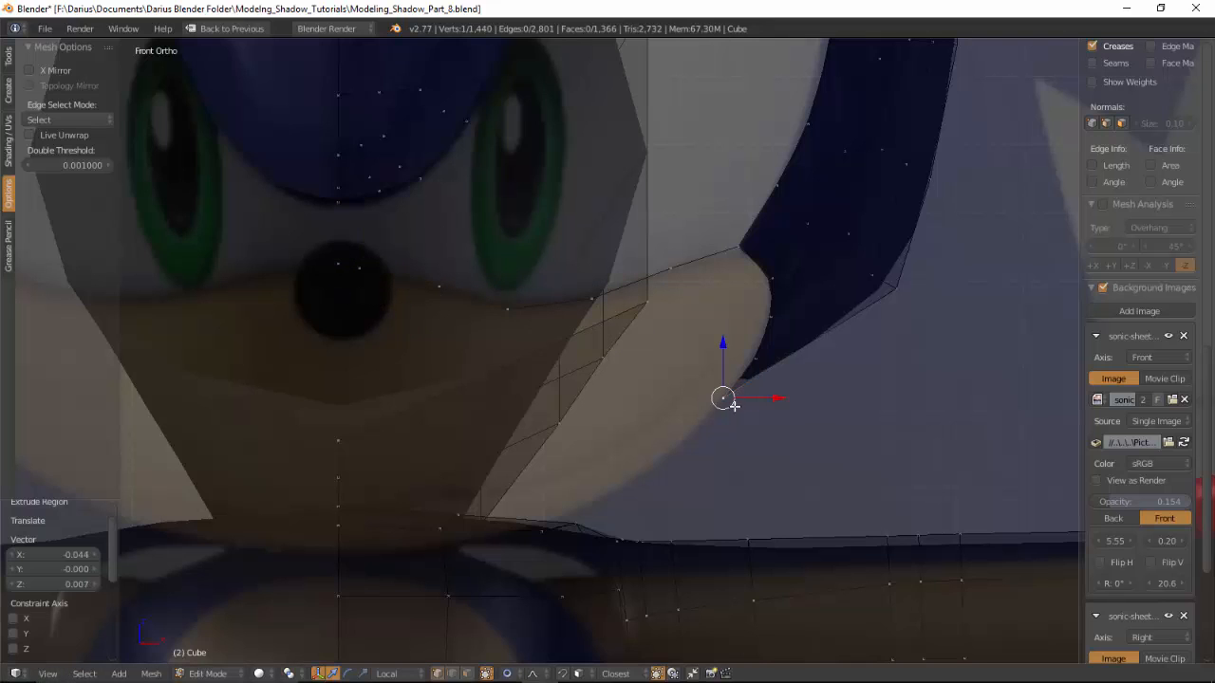
key("g")
left_click(725, 400)
key("e")
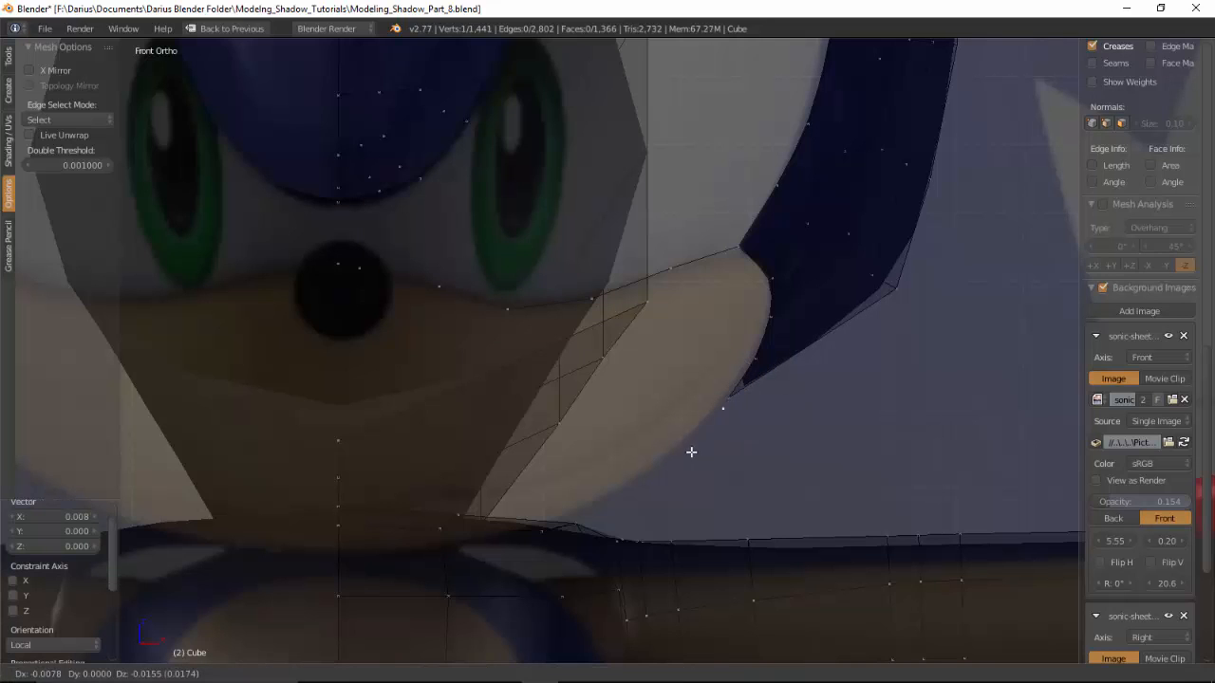
left_click(657, 466)
key("e")
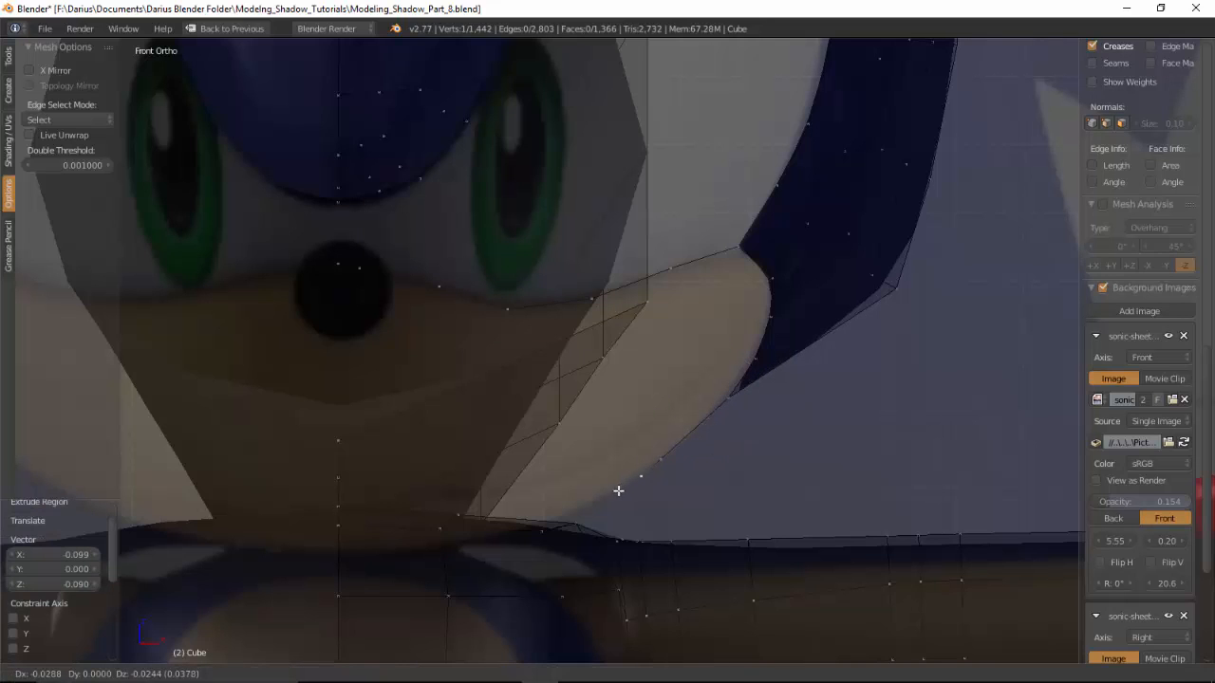
left_click(585, 505)
Step: In the right view, move two of the strip's inner-edge vertices back and up onto the muzzle outline, about 0.024 and 0.007 upward
key("KP_3")
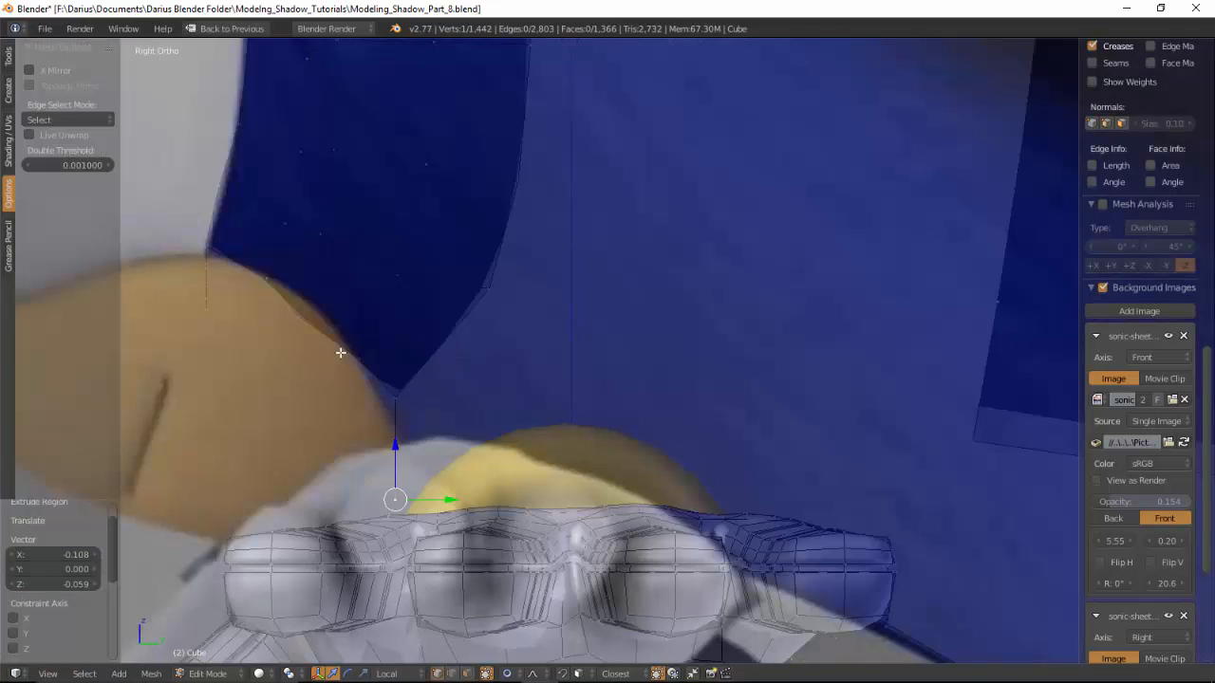
right_click(302, 319)
key("g")
left_click(318, 299)
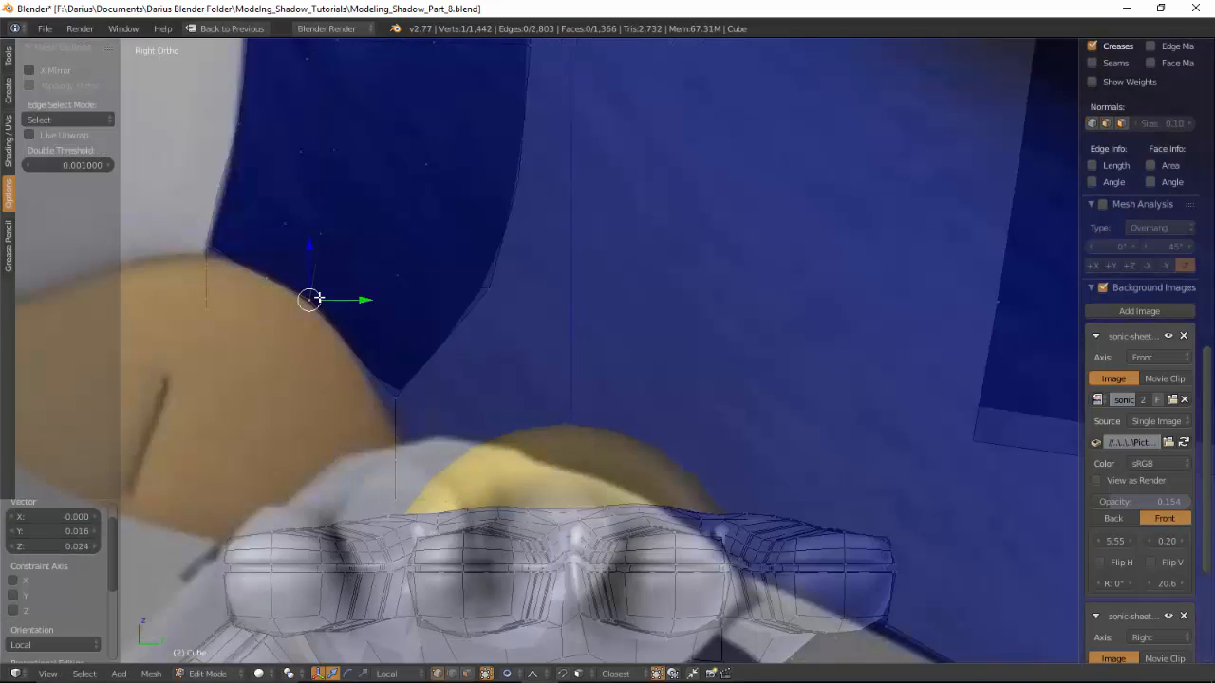
right_click(261, 269)
key("g")
left_click(280, 274)
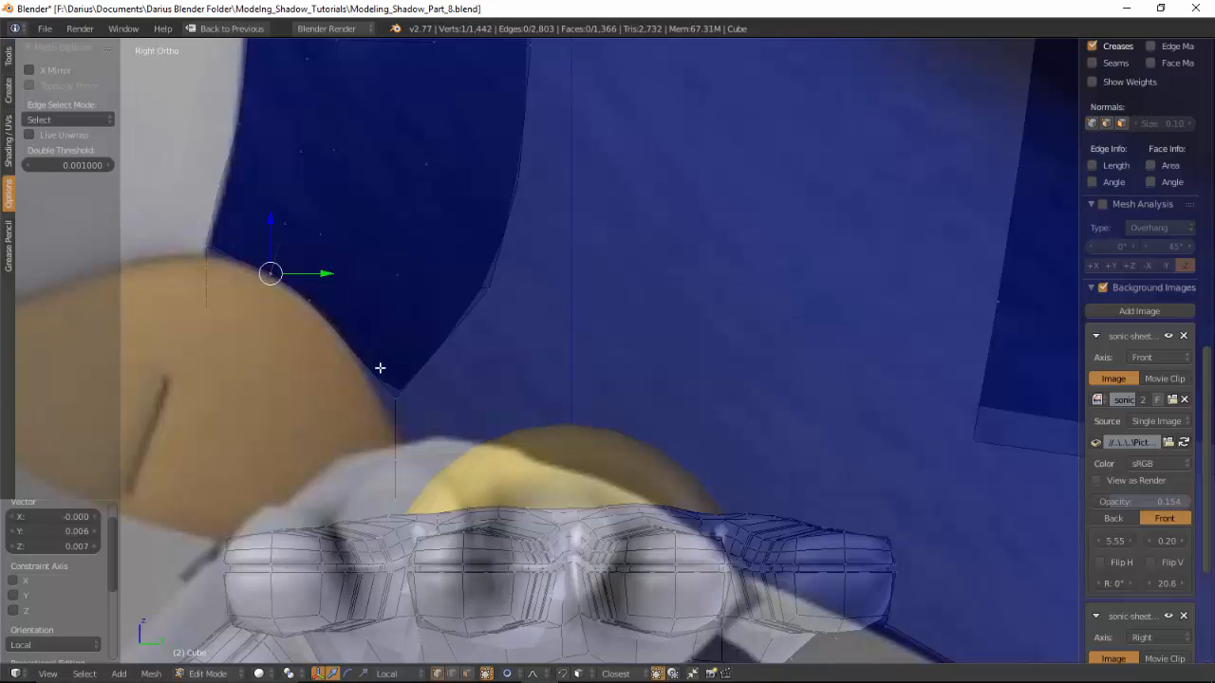
Step: Move the strip's bottom tip forward and down onto the muzzle outline in two moves, the second about 0.010 forward and 0.019 down
right_click(379, 367)
key("g")
left_click(395, 398)
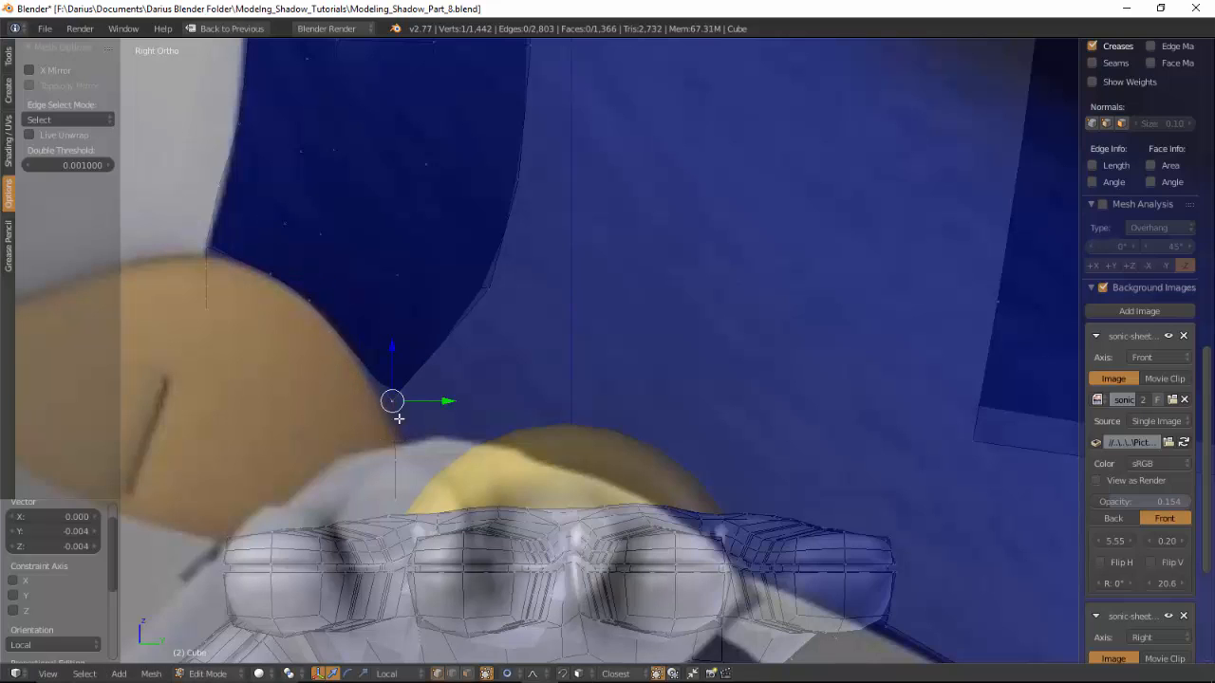
key("g")
left_click(400, 424)
Step: Shift the two extruded lower-cheek vertices backward to follow the muzzle's rear outline, the upper one by about 0.018
key("g")
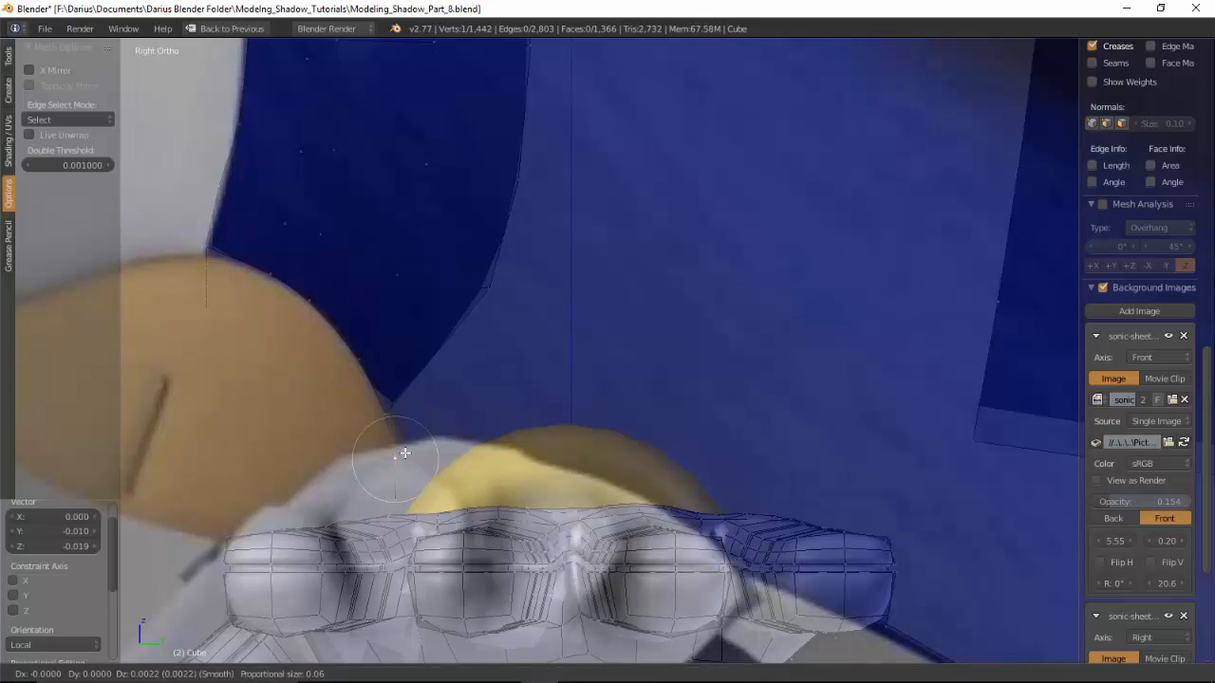
left_click(414, 454)
right_click(407, 482)
key("g")
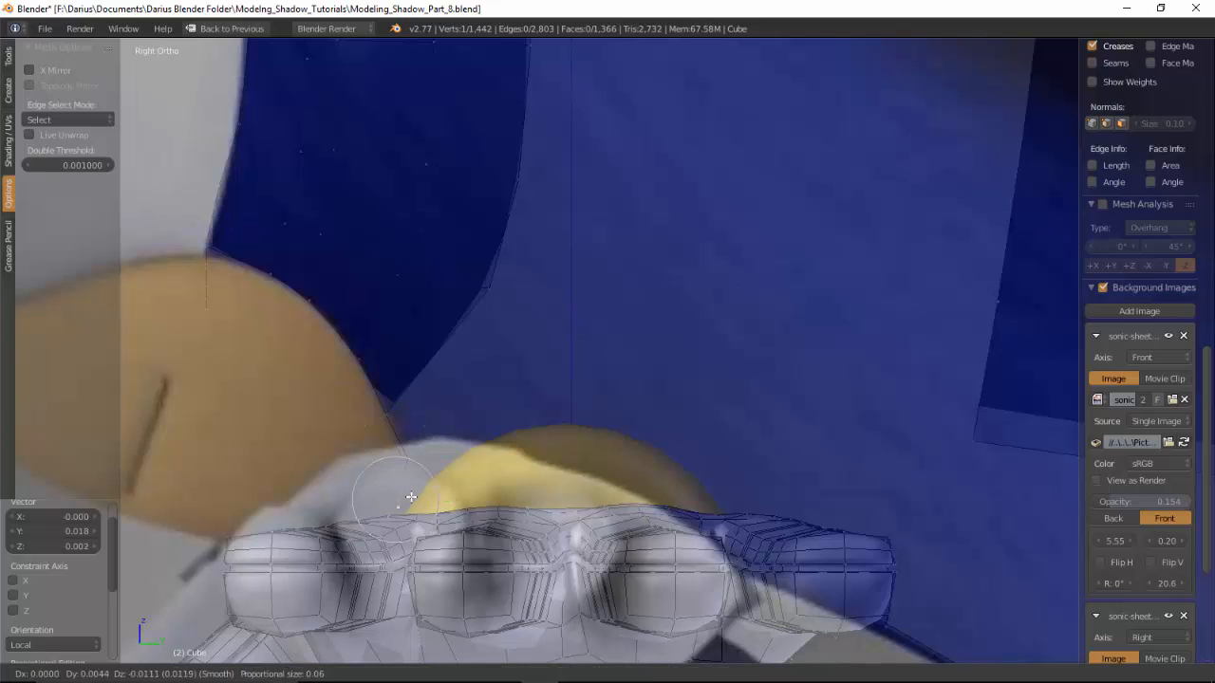
left_click(416, 495)
right_click(409, 449)
key("g")
left_click(409, 447)
Step: Nudge the strip's bottom tip about 0.008 back and 0.006 up
right_click(390, 409)
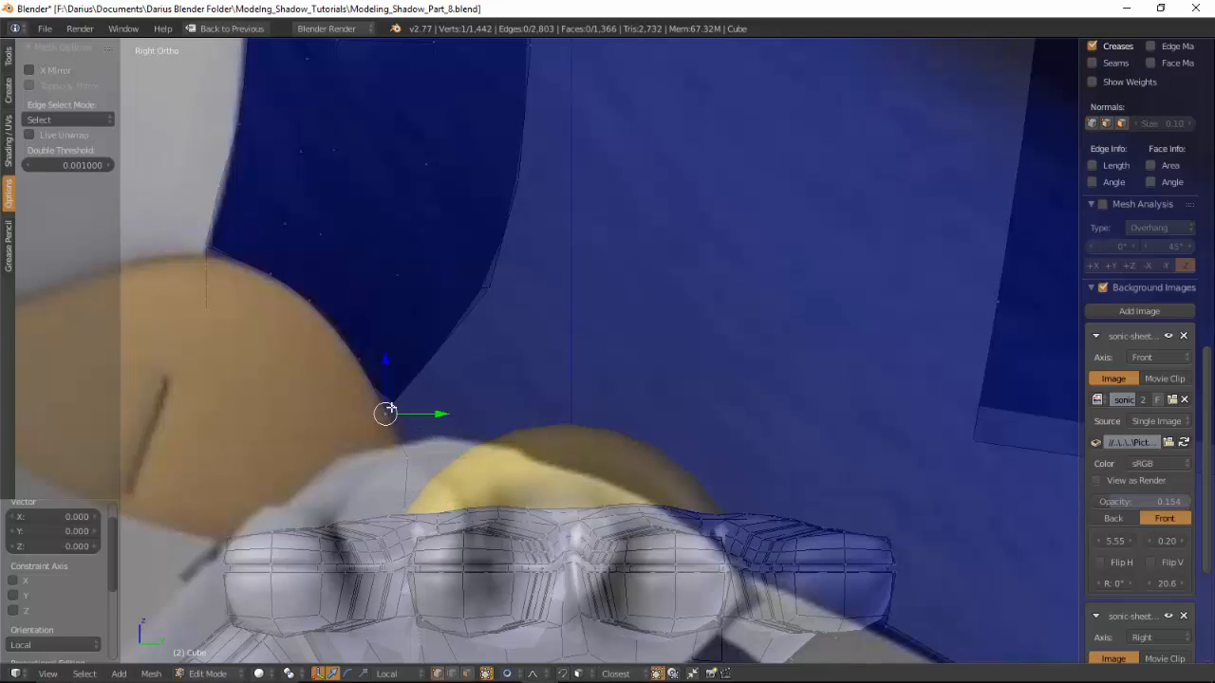
key("g")
left_click(396, 408)
Step: Pull the muzzle edge's centre vertex about 0.383 forward to the nose with proportional size 0.68, bringing its neighbours along the outline
mouse_move(216, 308)
middle_mouse_down()
mouse_move(257, 342)
mouse_move(211, 329)
middle_mouse_up()
key("KP_3")
middle_click_drag(379, 271, 477, 263, "shift")
key("g")
scroll(351, 282, "down", 4)
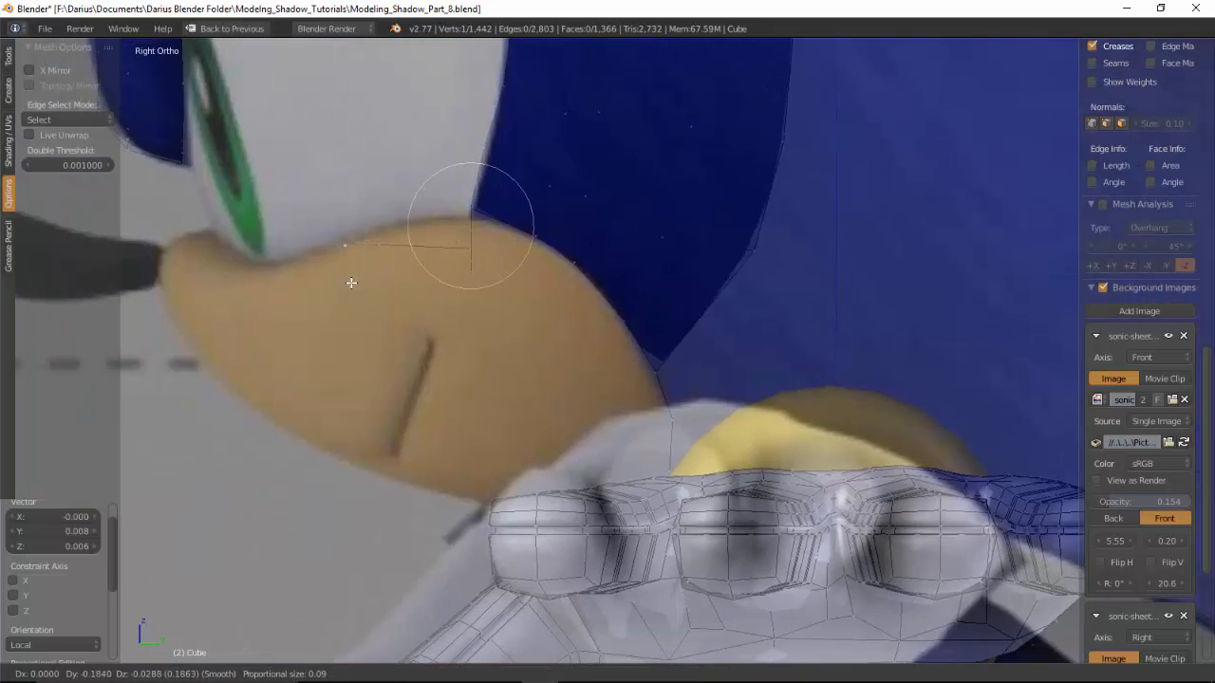
scroll(351, 283, "down", 13)
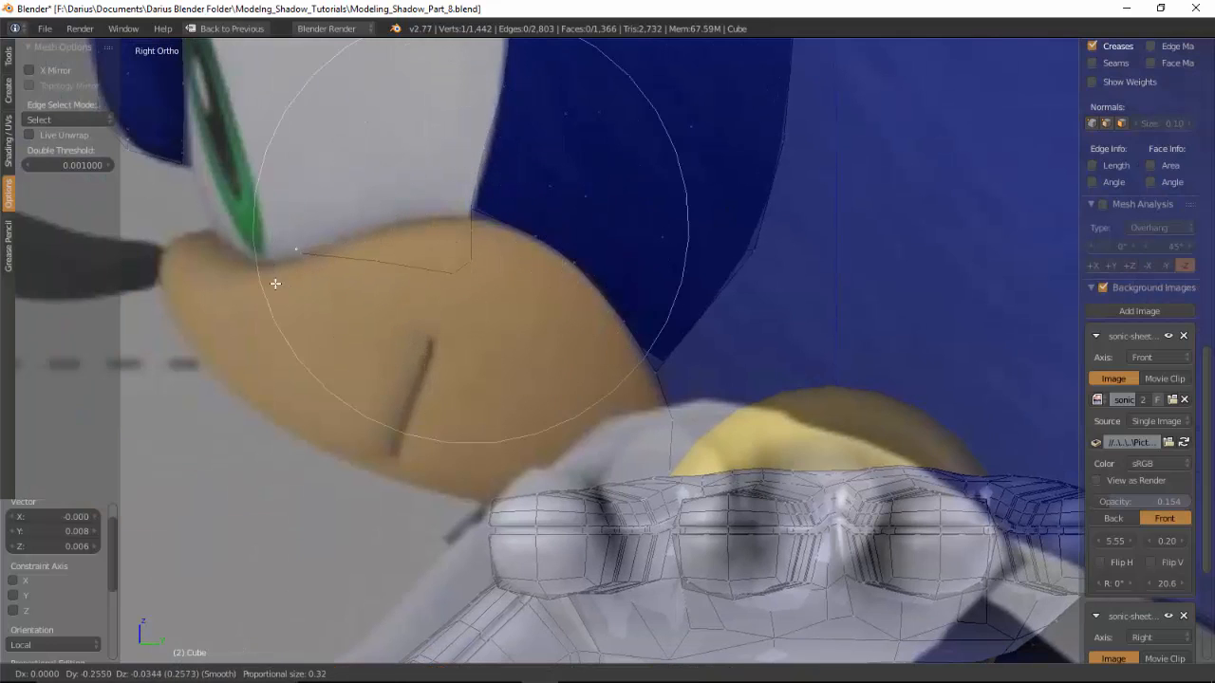
scroll(247, 279, "down", 8)
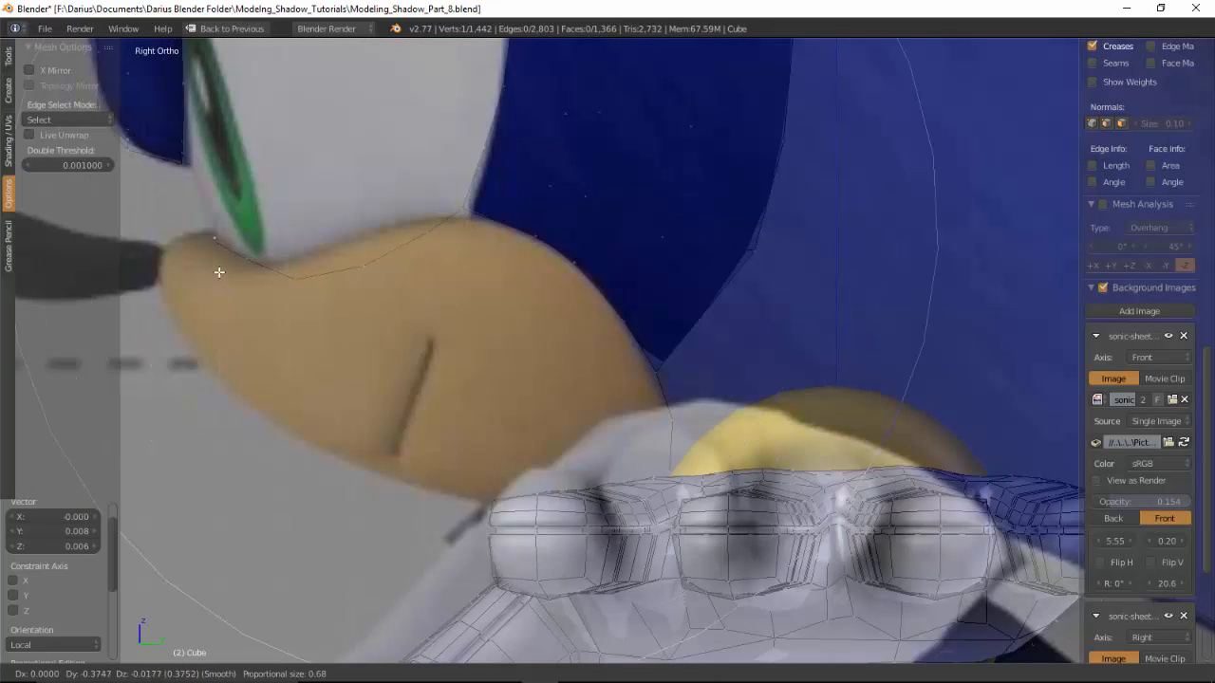
left_click(215, 268)
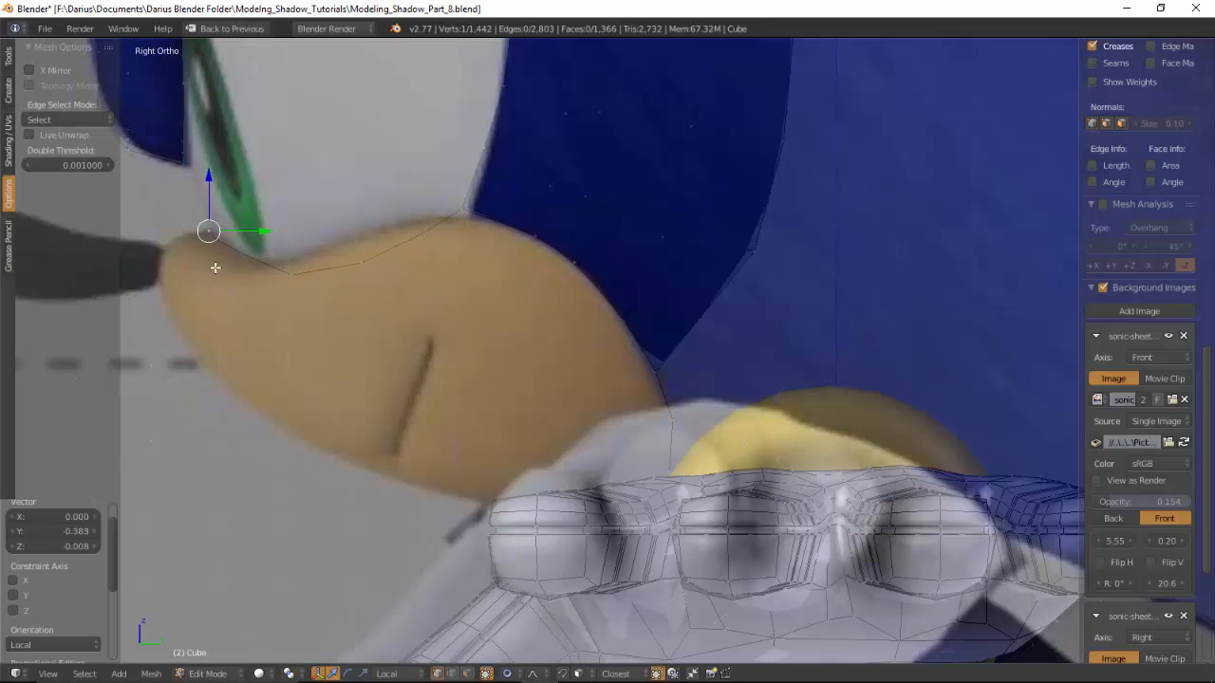
Step: Move the muzzle-edge vertex behind the nose about 0.044 forward and 0.021 up with a smaller proportional size, then nudge it below the eye
right_click(301, 269)
key("g")
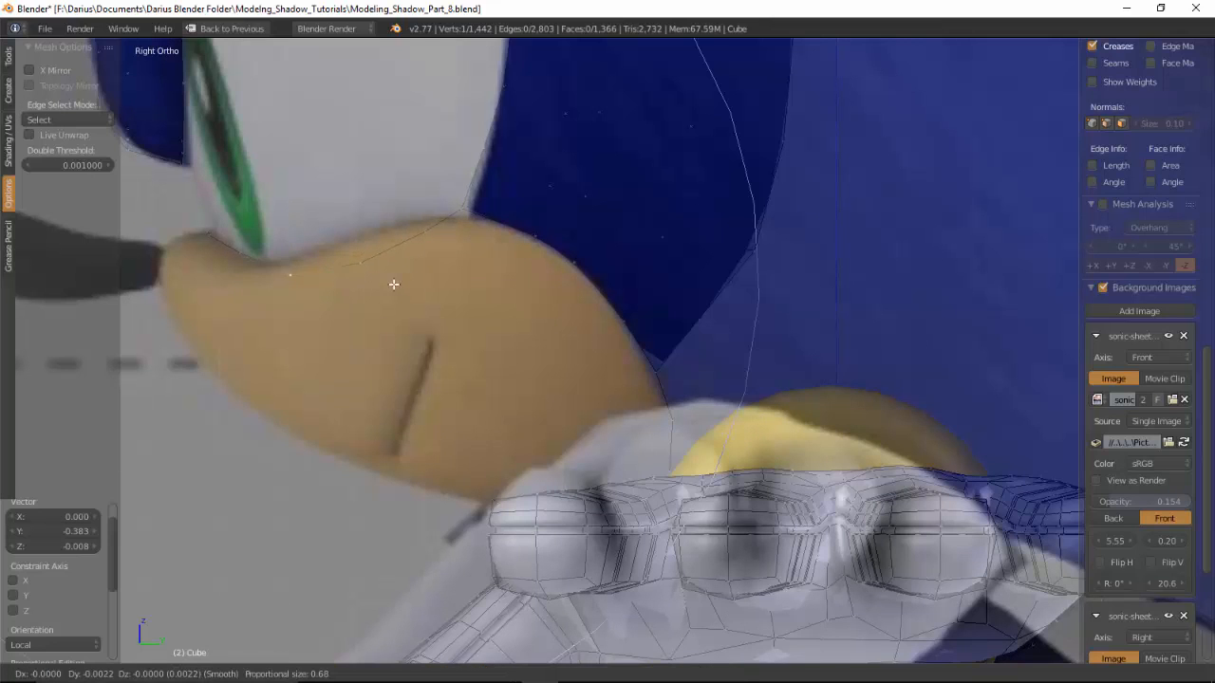
scroll(382, 288, "up", 14)
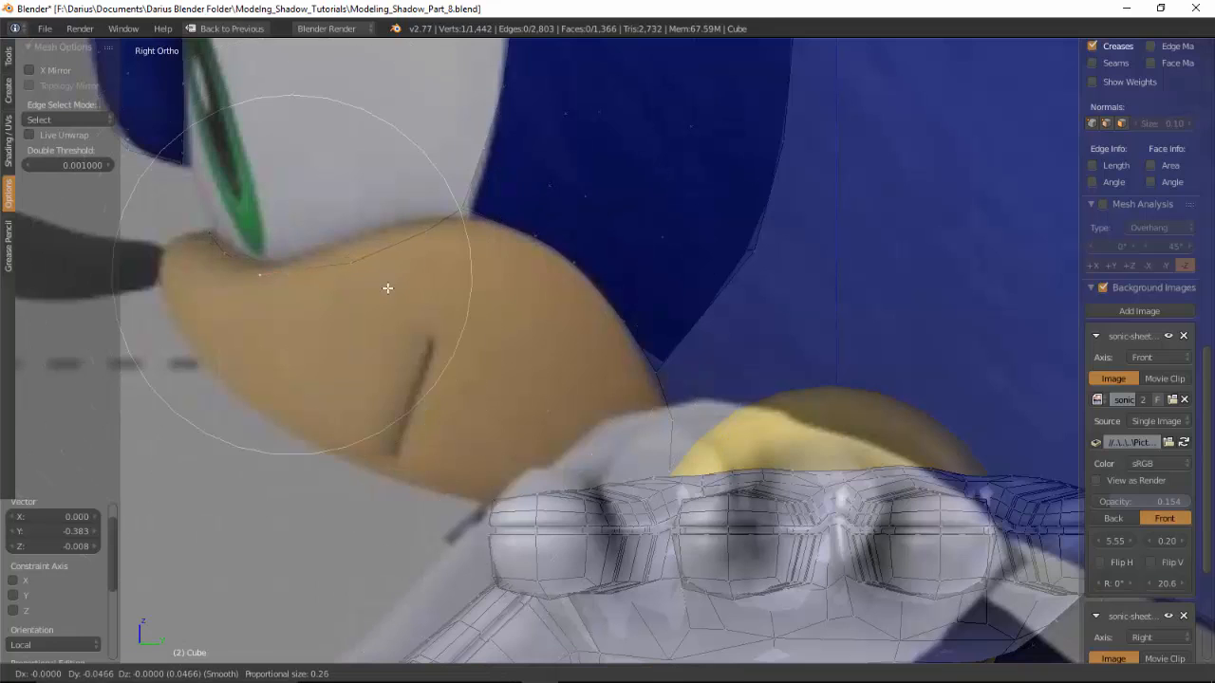
left_click(385, 274)
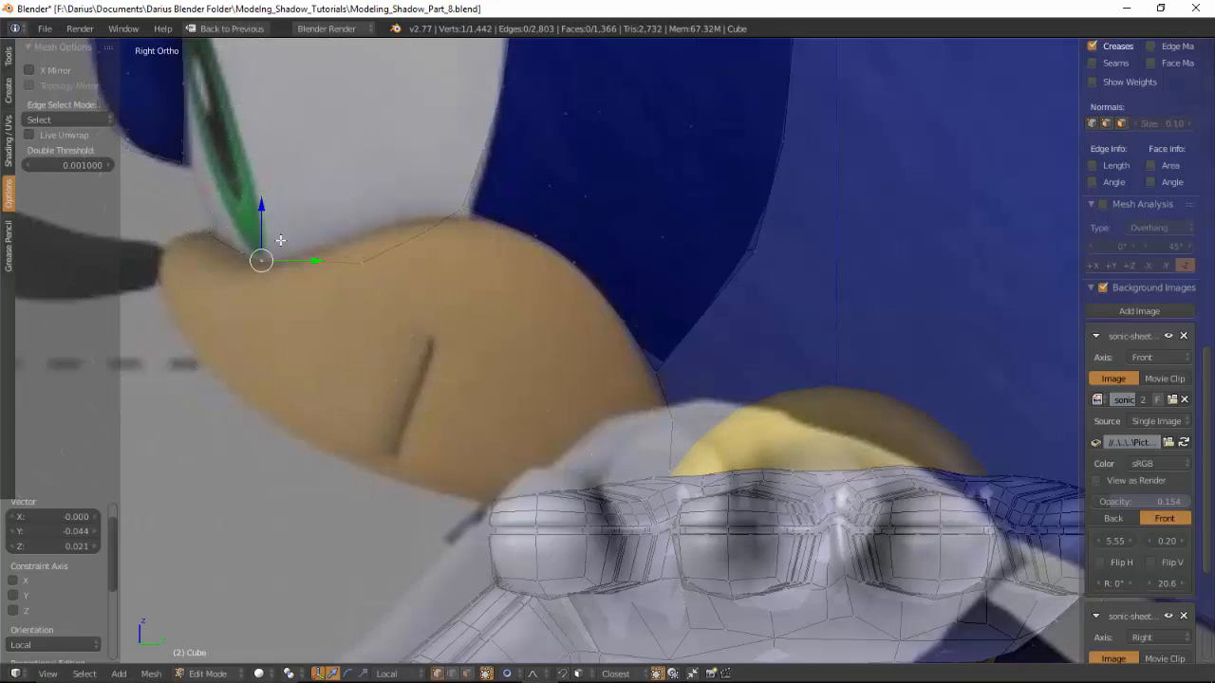
key("g")
left_click(252, 258)
Step: Slide the next two muzzle-edge vertices about 0.085 and 0.123 forward along the upper outline with proportional size 0.12
right_click(363, 262)
right_click(461, 210)
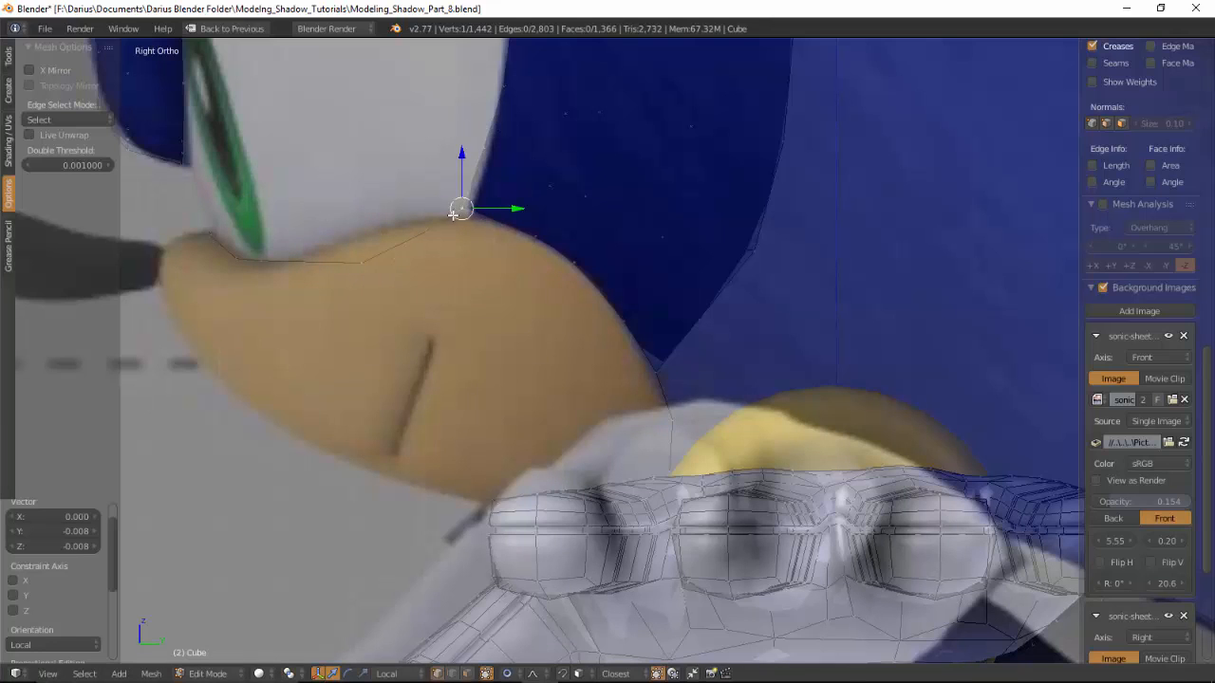
right_click(364, 262)
key("g")
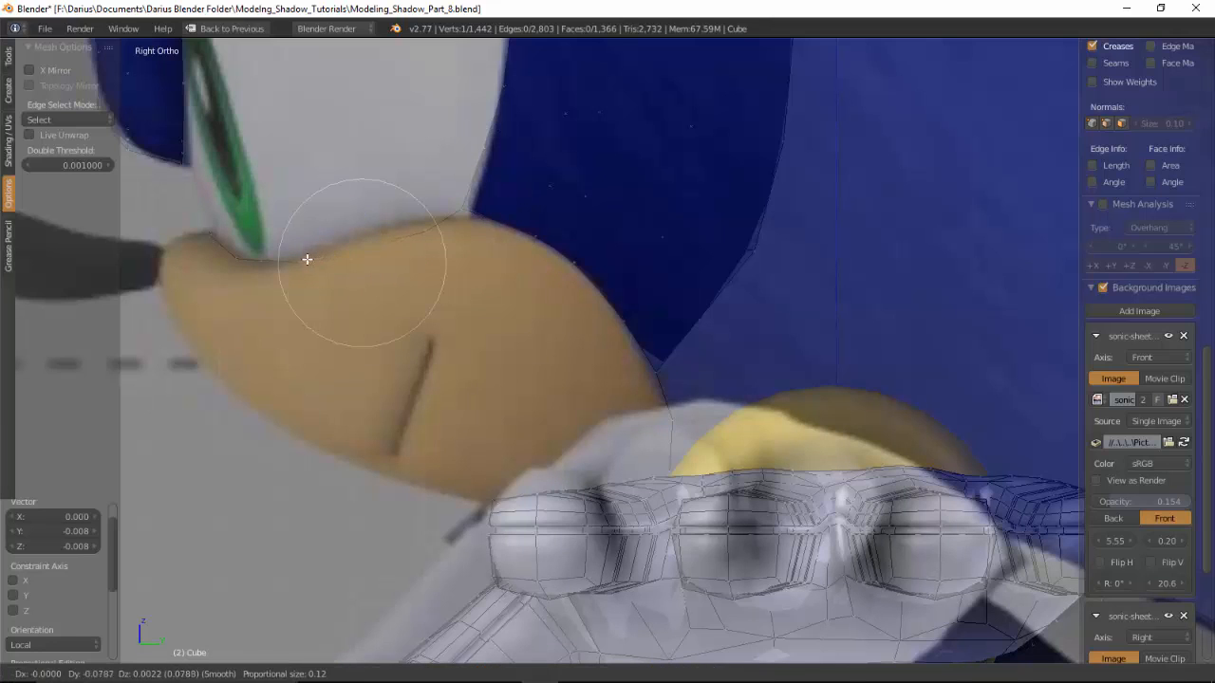
left_click(306, 260)
right_click(440, 232)
key("g")
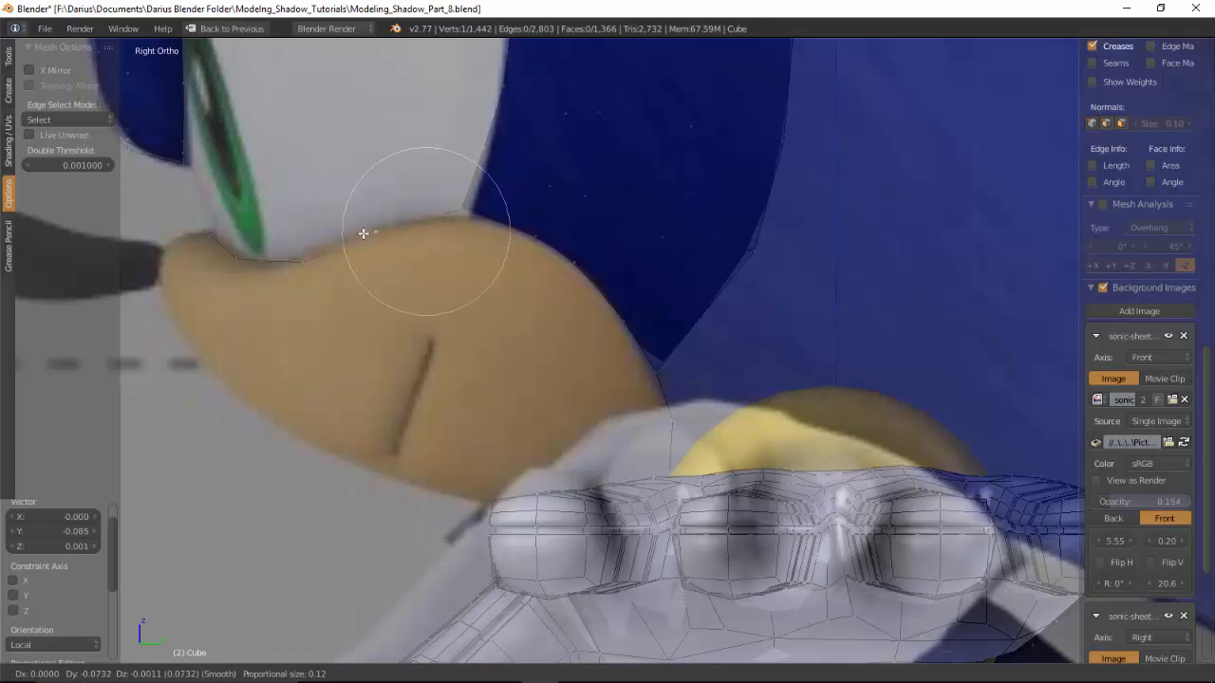
left_click(349, 234)
Step: Move the strip's inner corner forward and slightly down onto the muzzle's crest, and shift the vertex ahead of it about 0.013 back
right_click(465, 207)
key("g")
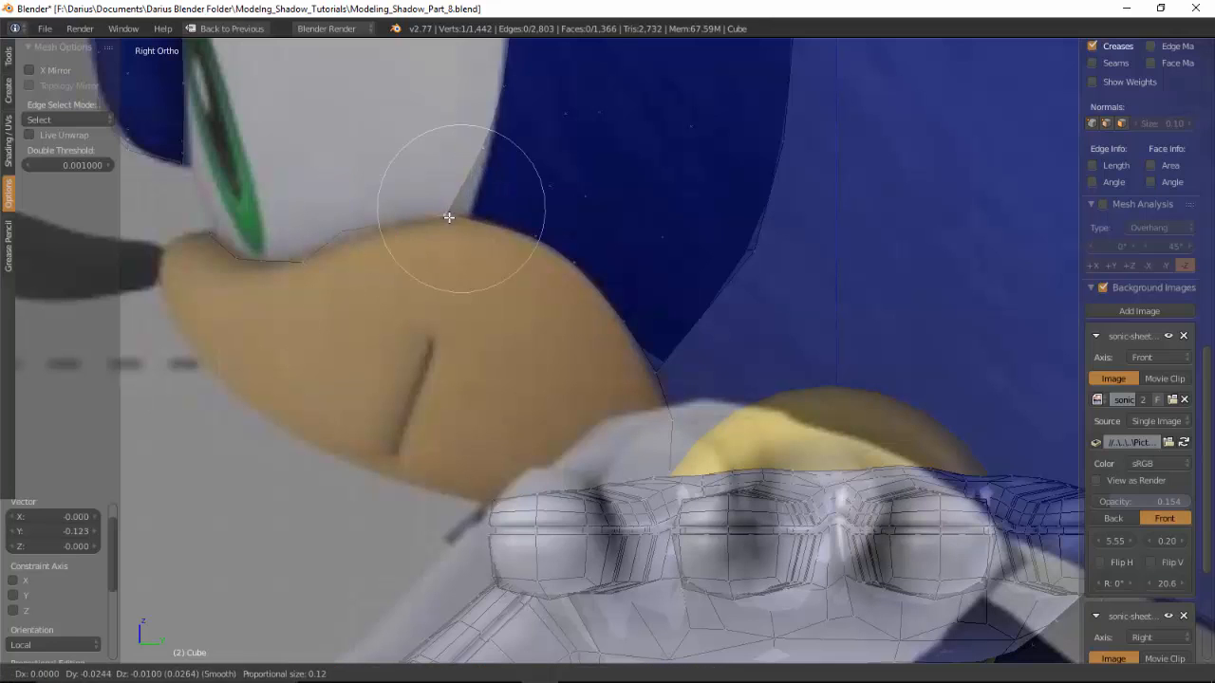
left_click(449, 214)
right_click(350, 231)
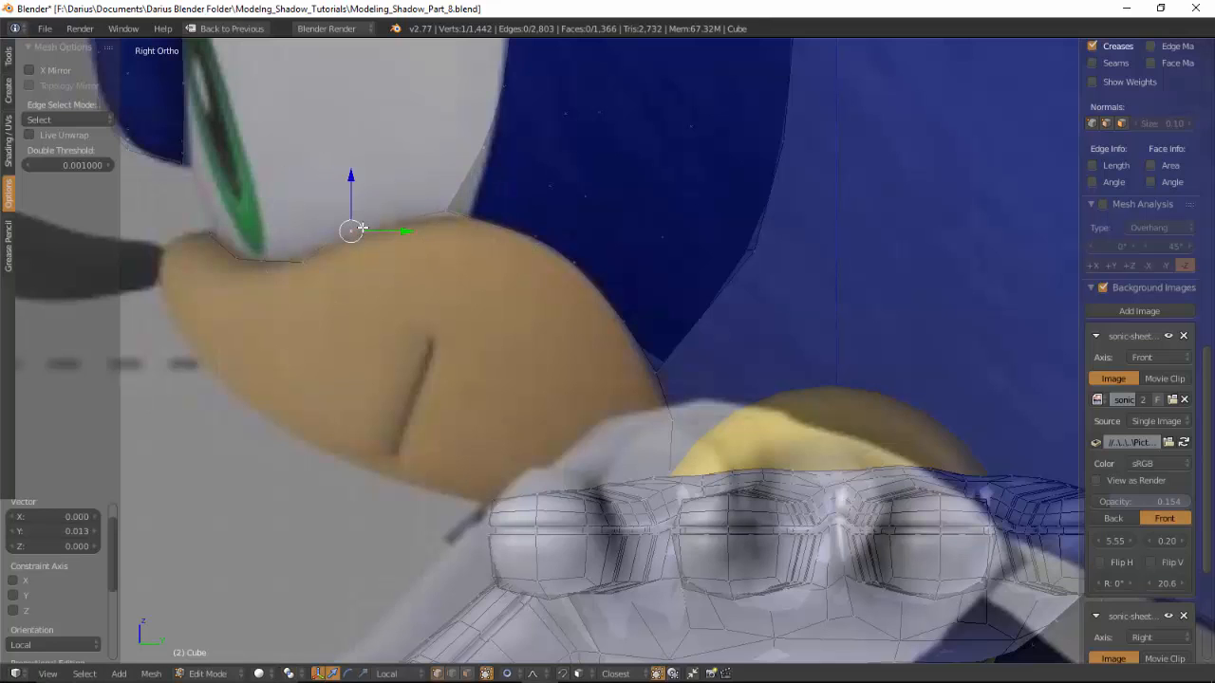
Step: In the front view, lower the muzzle-edge vertex beneath the eye about 0.010 and raise the next one toward the nose about 0.021
key("KP_1")
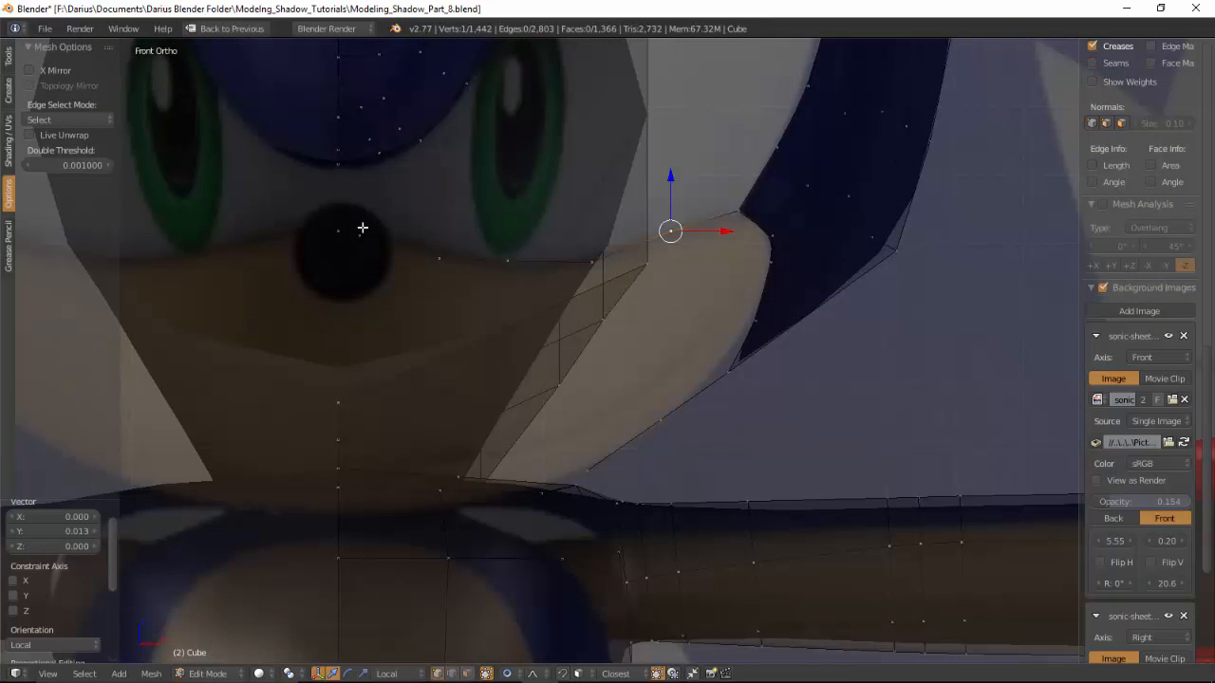
right_click(495, 257)
key("g")
left_click(541, 282)
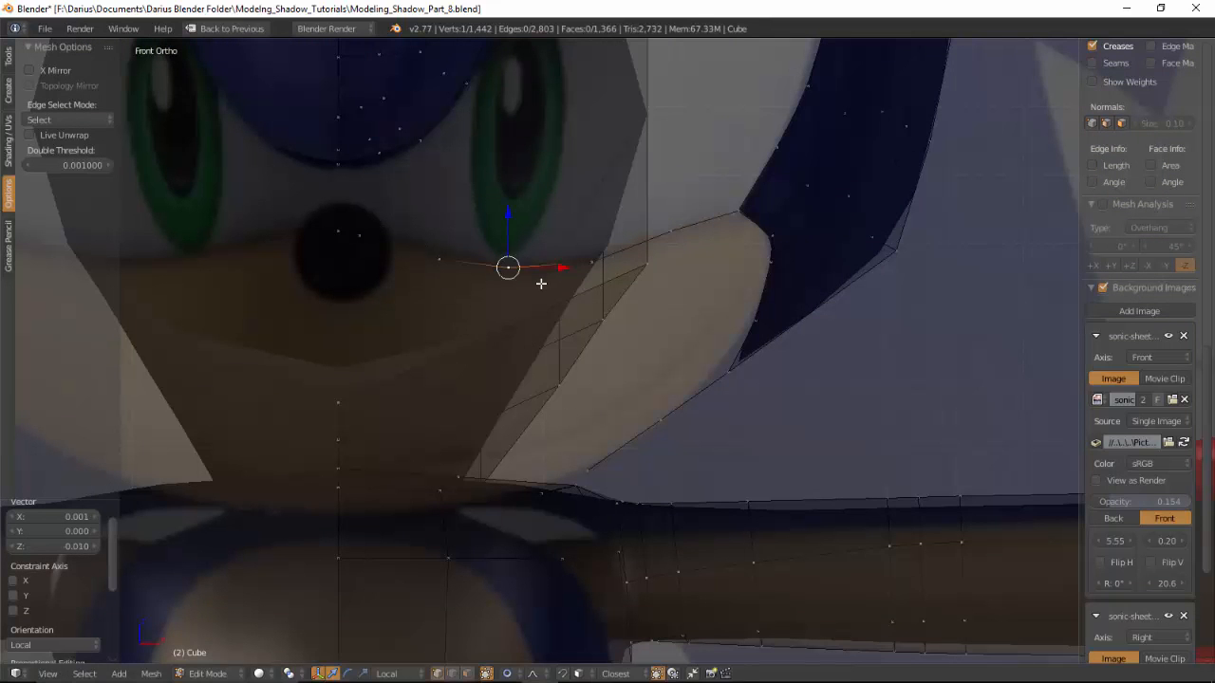
right_click(431, 258)
key("g")
left_click(432, 243)
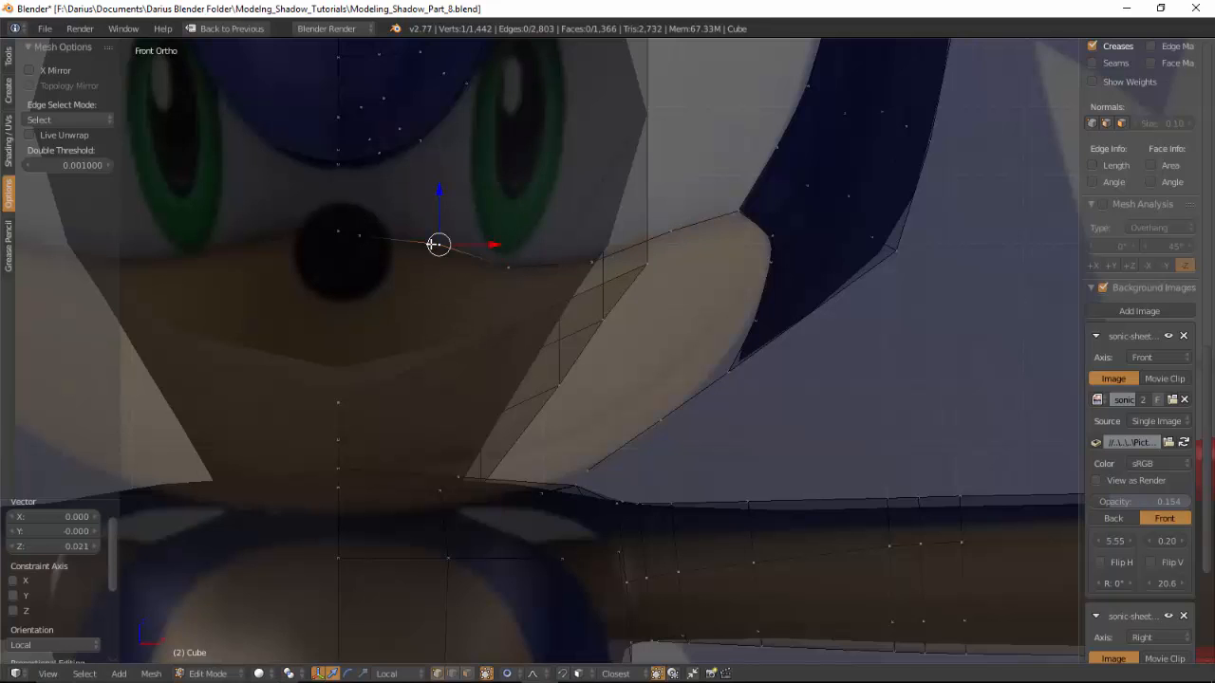
Step: In the side view, move the muzzle-edge vertex beside the nose about 0.022 forward and 0.006 down
key("KP_3")
key("g")
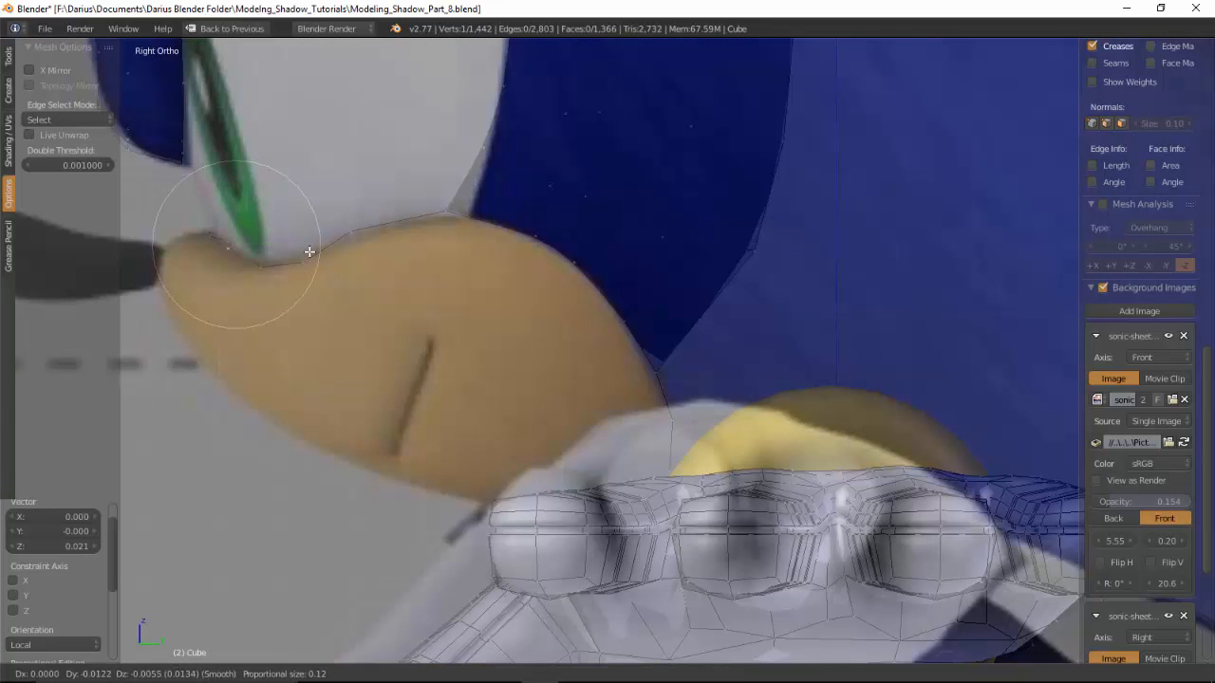
left_click(301, 250)
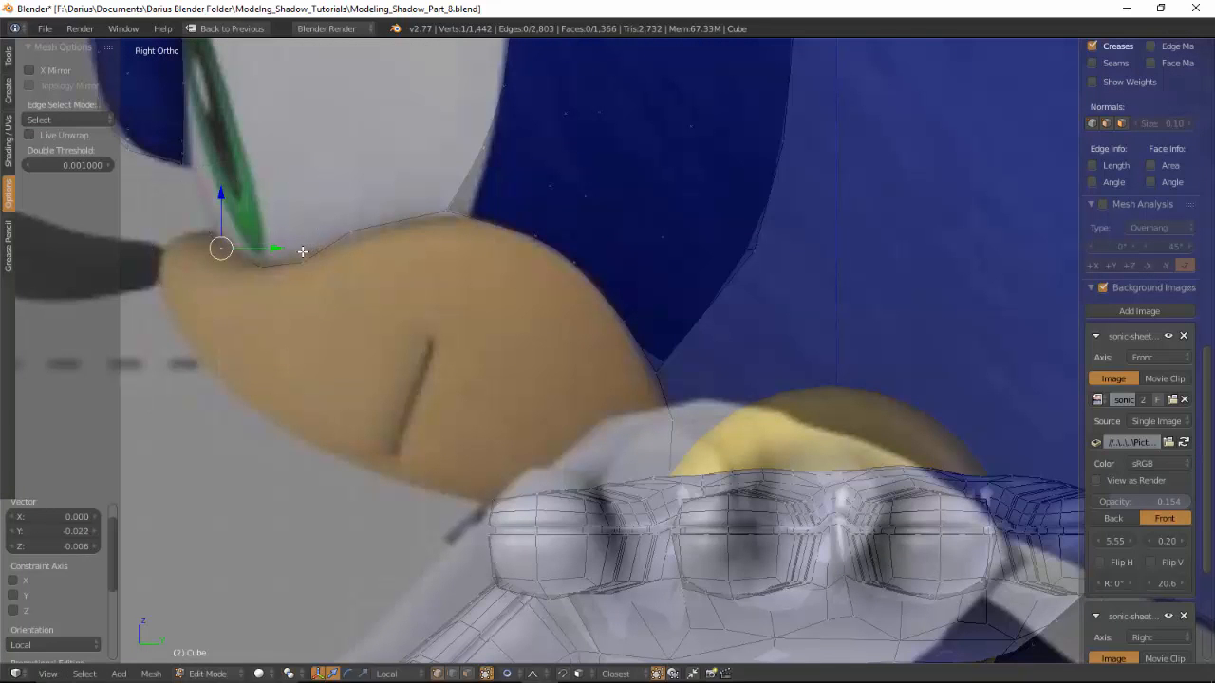
key("KP_1")
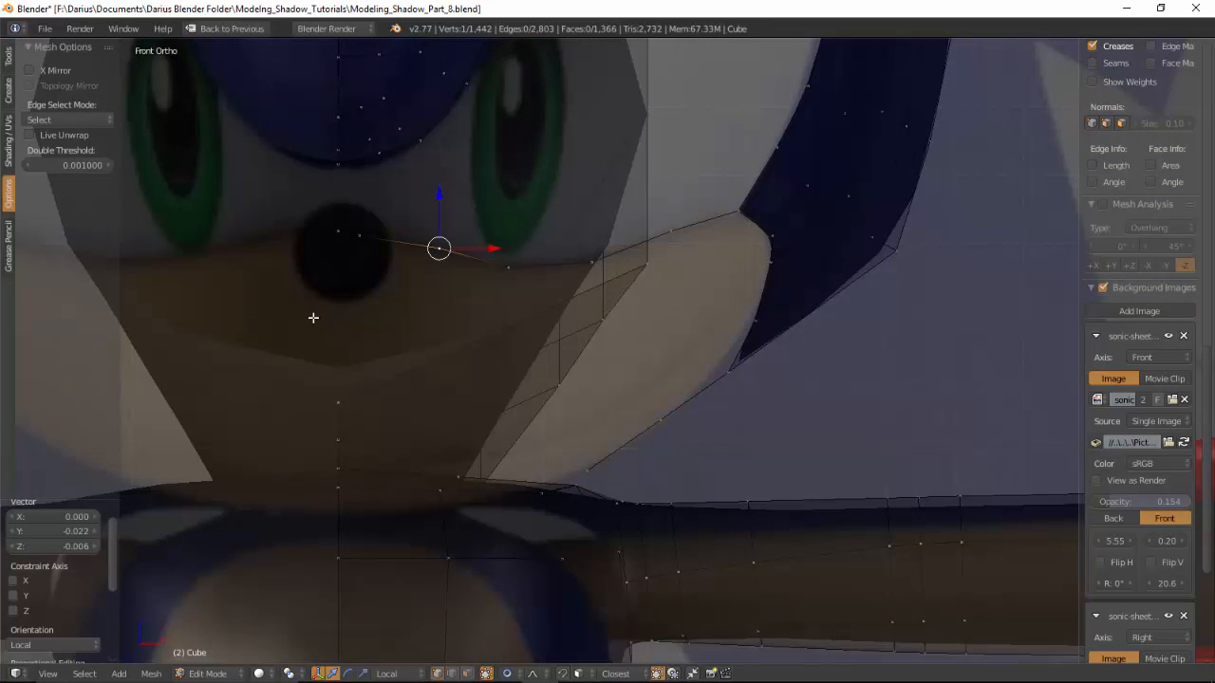
key("KP_3")
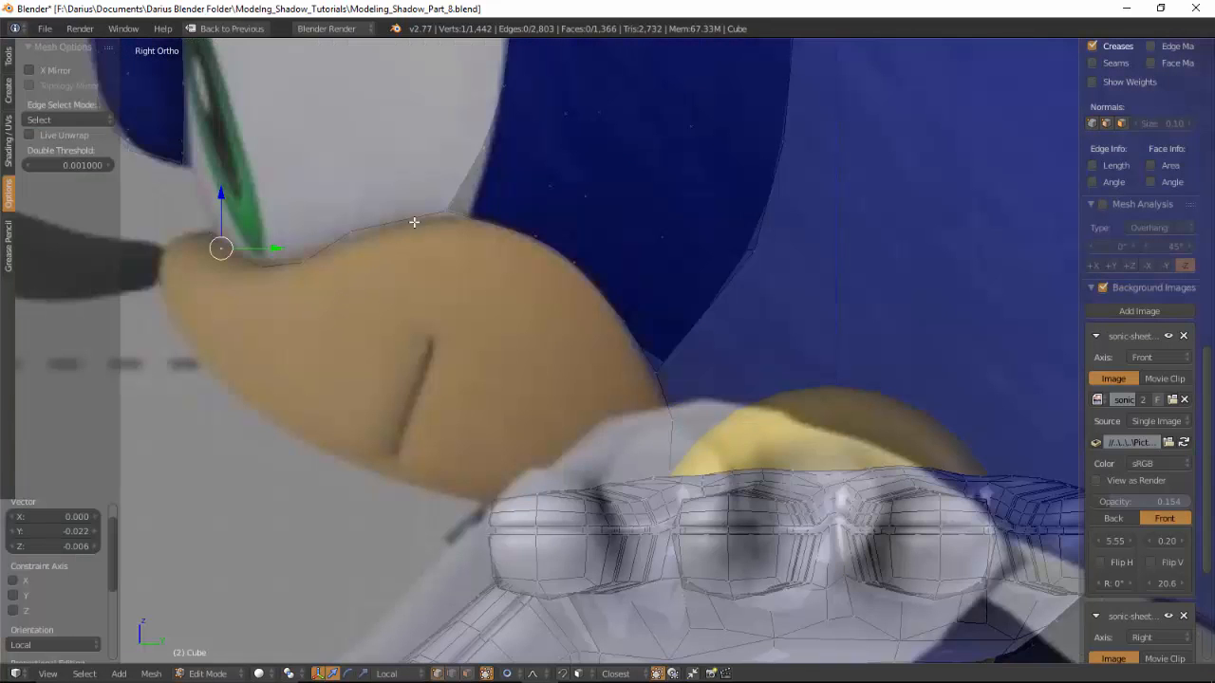
Step: Shift the side strip's vertex just behind its inner corner on the muzzle crest about 0.006 back
right_click(461, 195)
key("g")
left_click(465, 196)
middle_click_drag(464, 197, 466, 197)
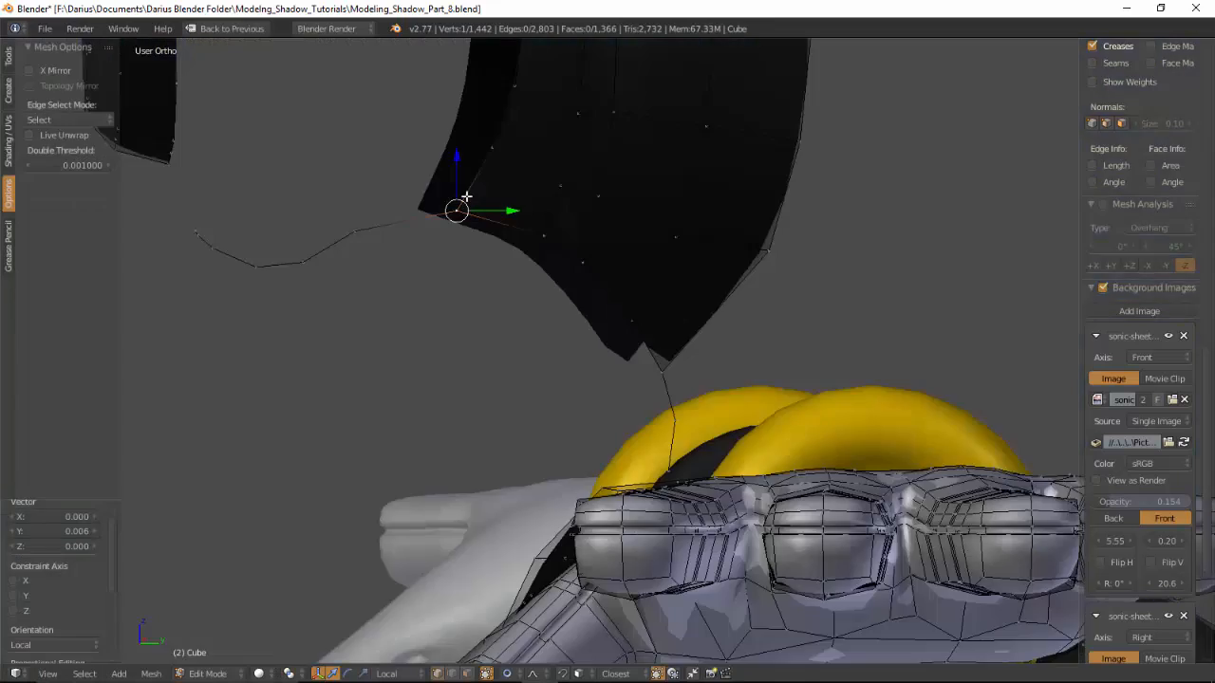
Step: In the front view, lower the cheek-outline vertex below the side strip about 0.008 onto the cheek's lower edge
key("KP_1")
right_click(658, 418)
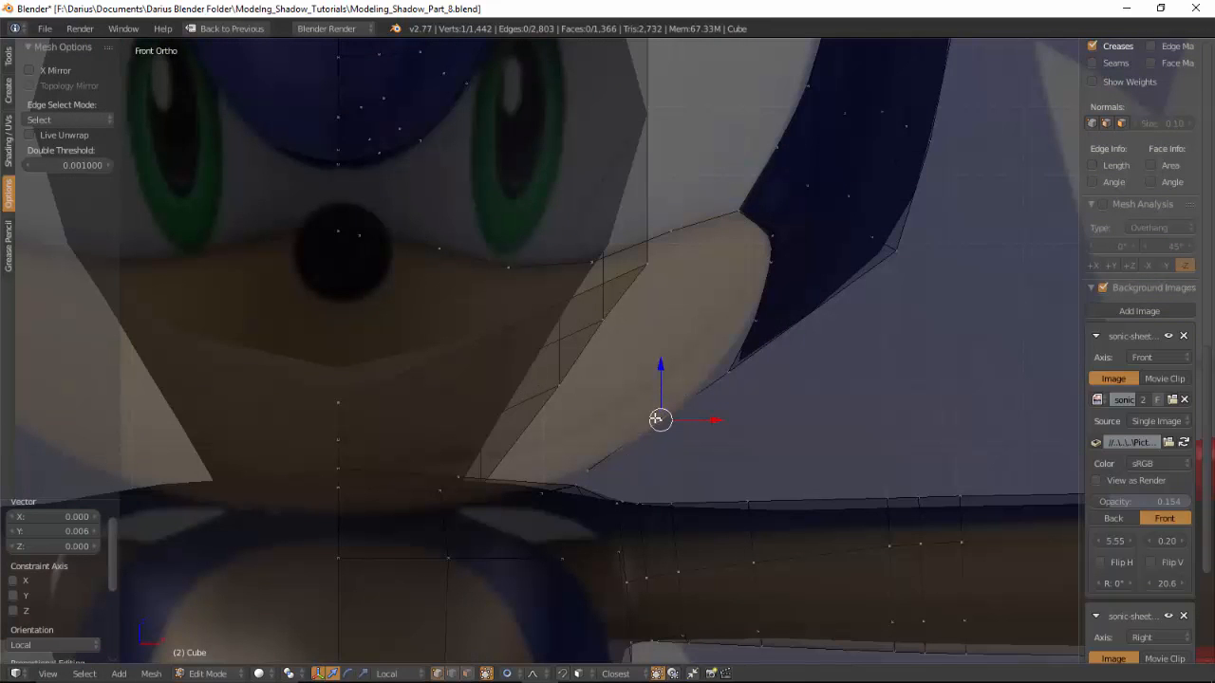
key("g")
left_click(654, 427)
Step: Extrude the end vertex of the lower cheek outline about 0.147 inward and 0.034 down along the chin
right_click(595, 463)
key("e")
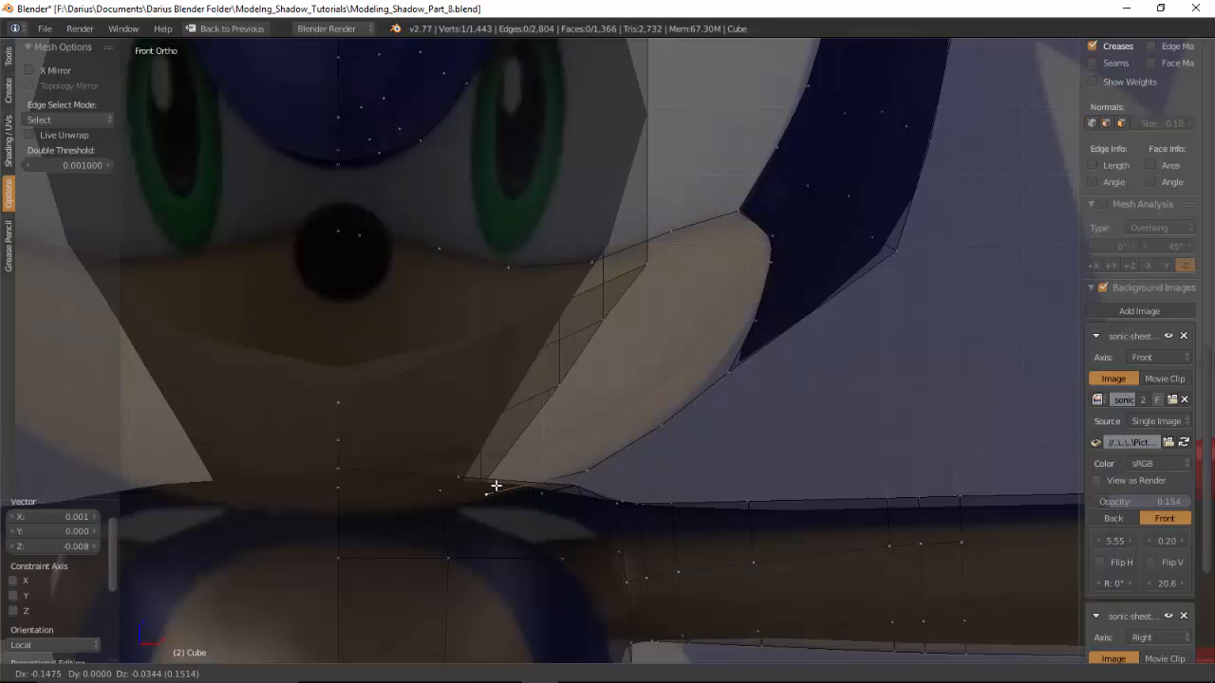
left_click(496, 487)
Step: In the side view, lower the new chin vertex about 0.006 and bring it about 0.029 forward
key("KP_3")
key("KP_3")
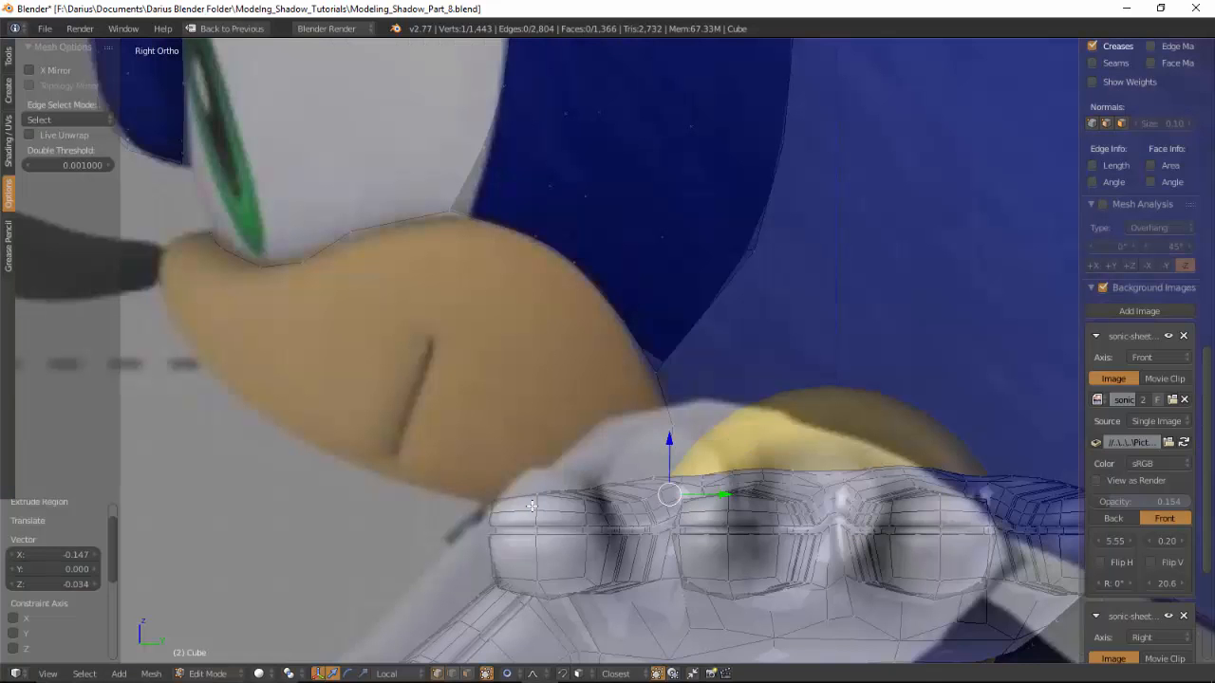
key("g")
left_click(561, 514)
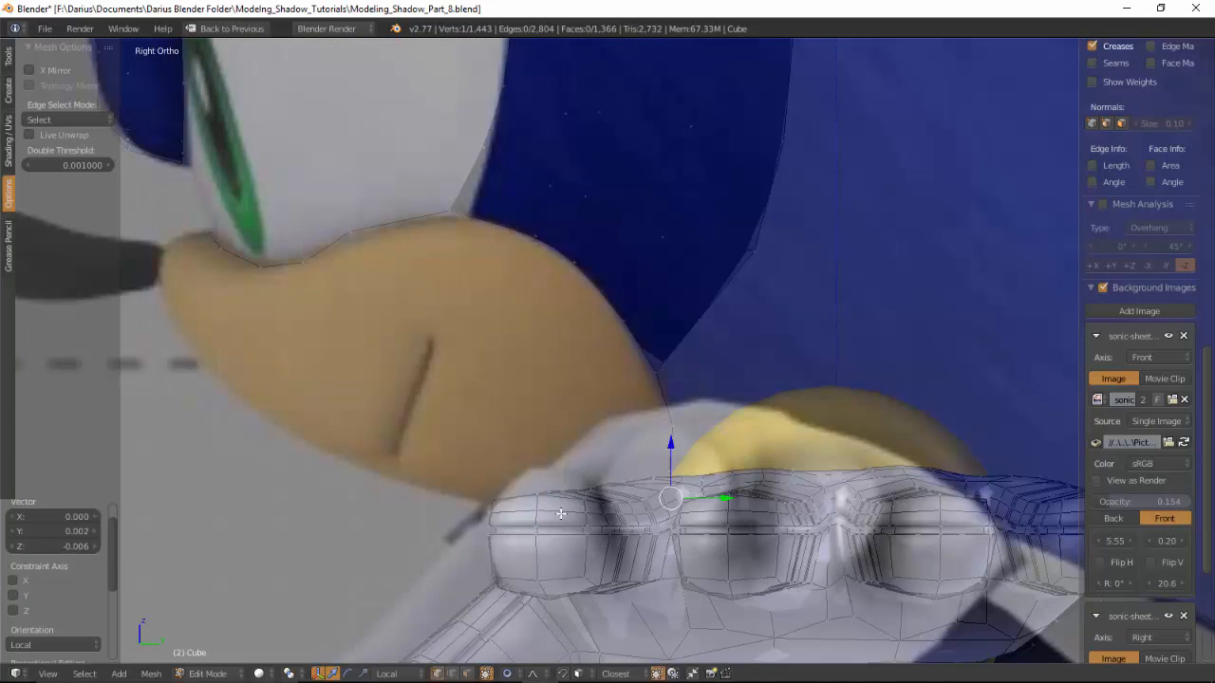
key("g")
left_click(607, 532)
Step: In the front view, extrude the chin vertex about 0.233 inward and 0.004 down to the head's centre line
key("KP_1")
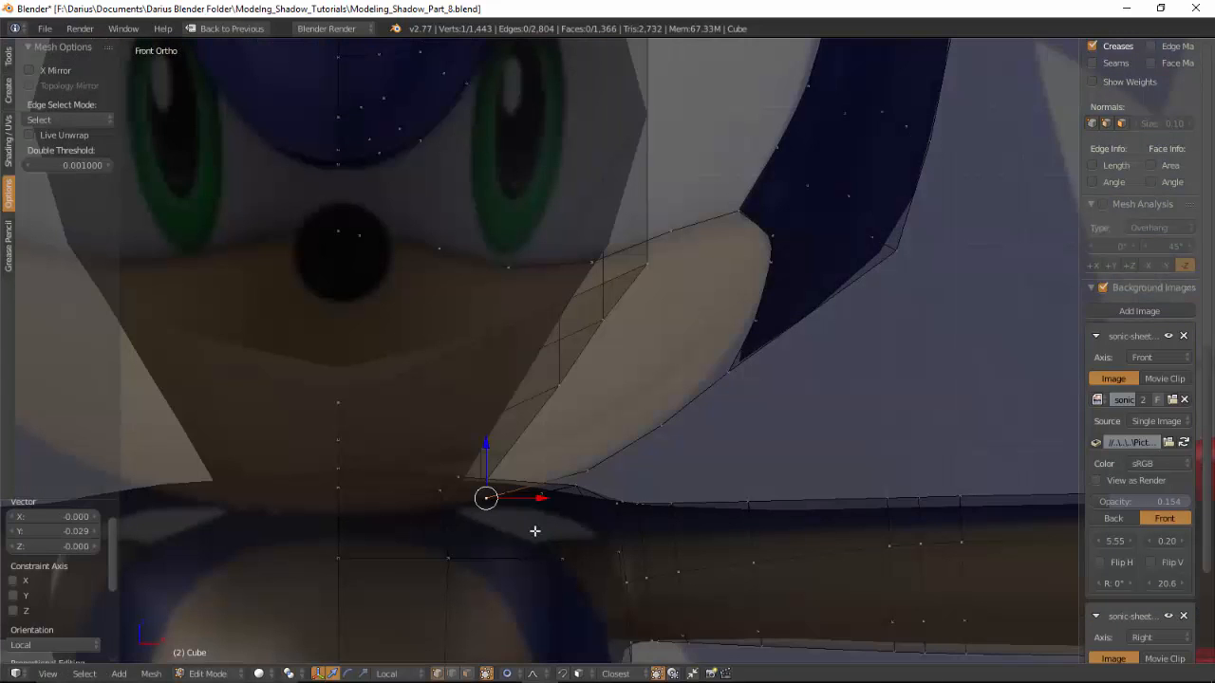
key("e")
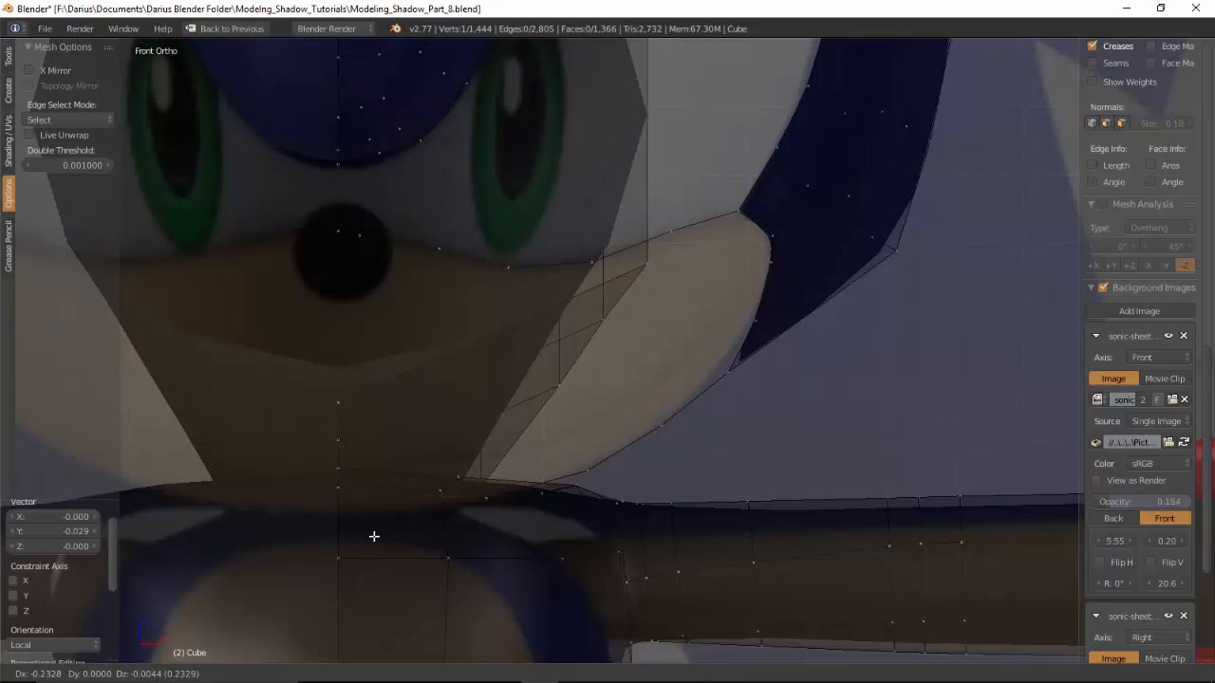
left_click(374, 536)
scroll(509, 513, "down", 3)
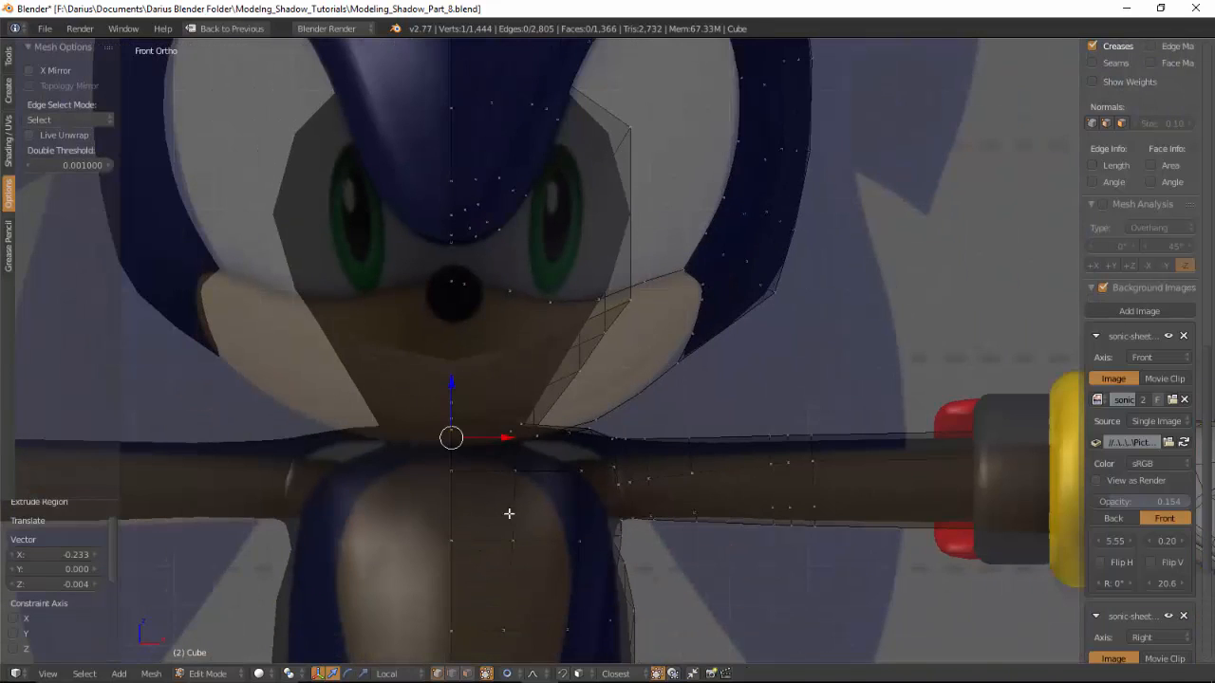
Step: Select the whole connected torso and arm mesh and hide it to expose the muzzle outline
right_click(571, 465)
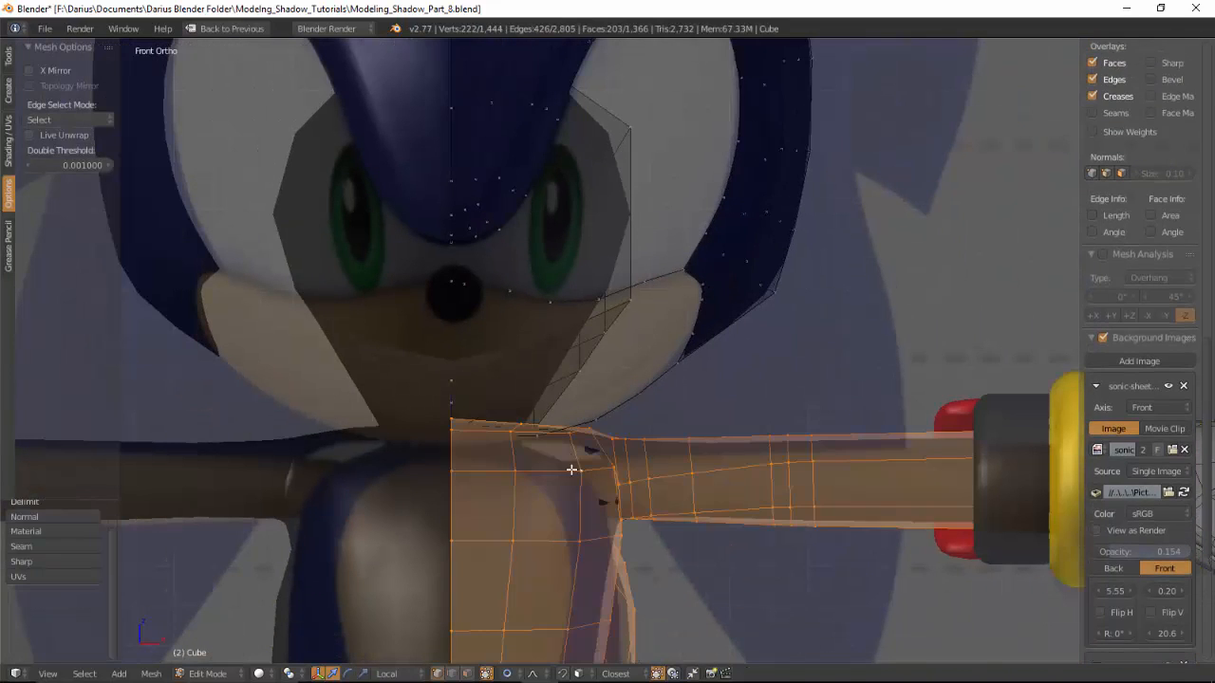
key("h")
middle_click_drag(501, 466, 569, 390)
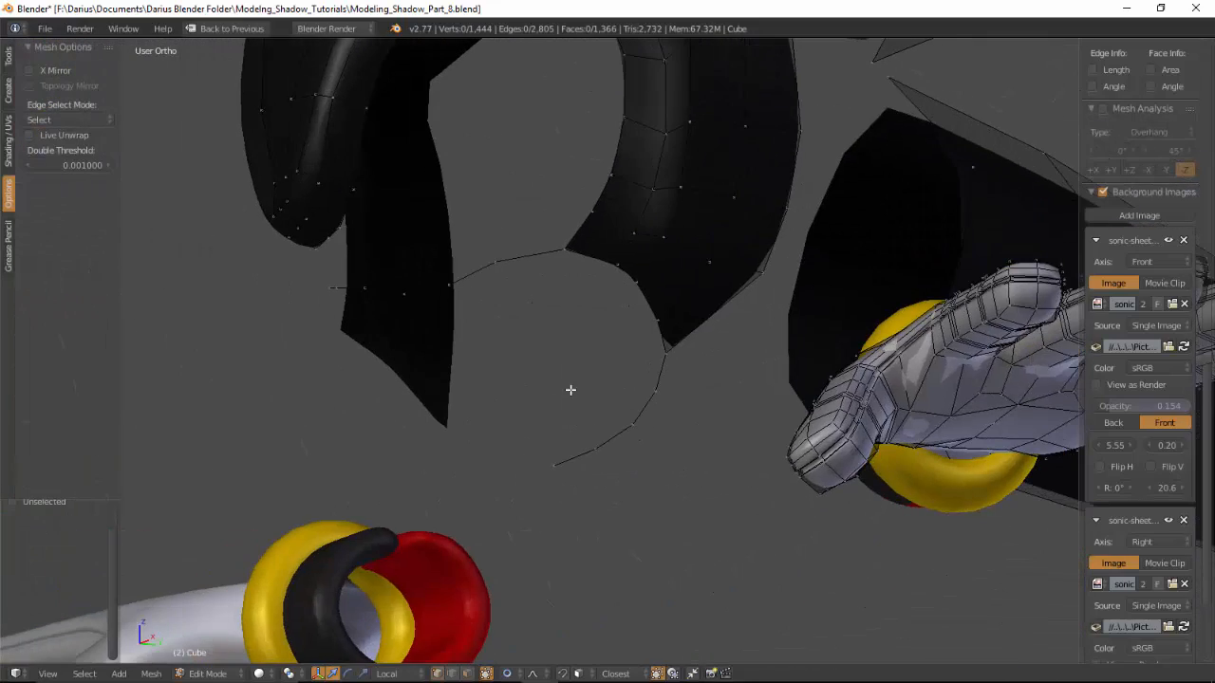
right_click(656, 322)
right_click(642, 286, "shift")
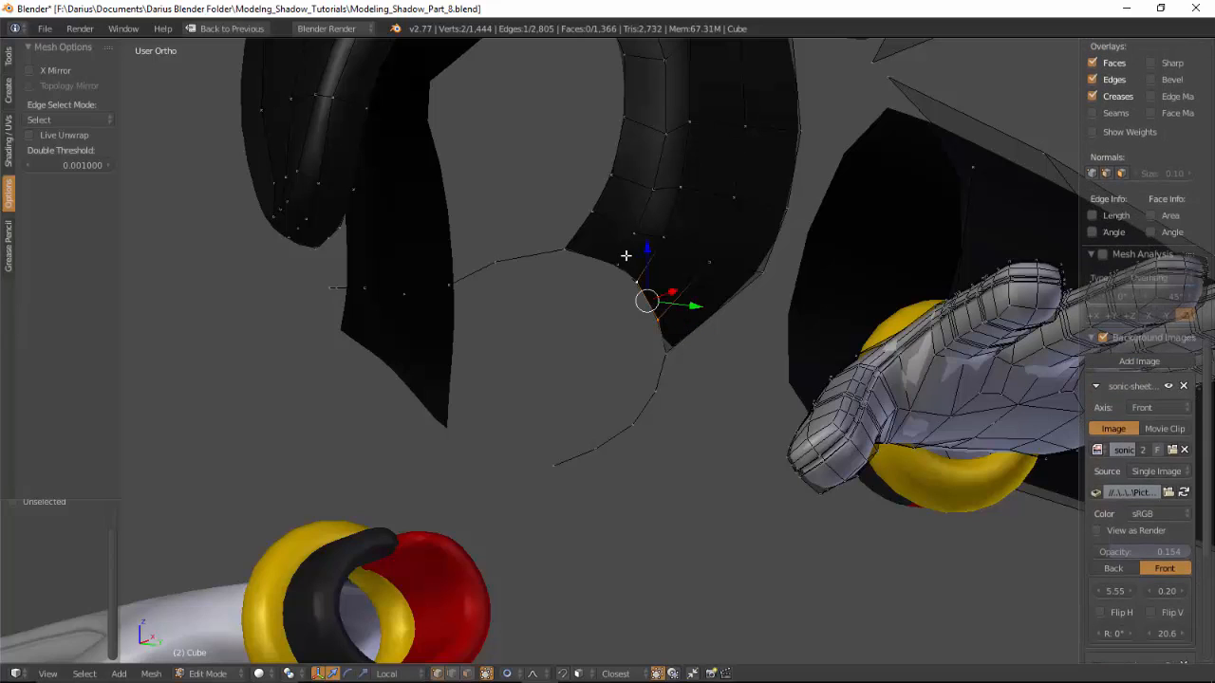
right_click(619, 262, "shift")
right_click(567, 251, "shift")
right_click(668, 347, "shift")
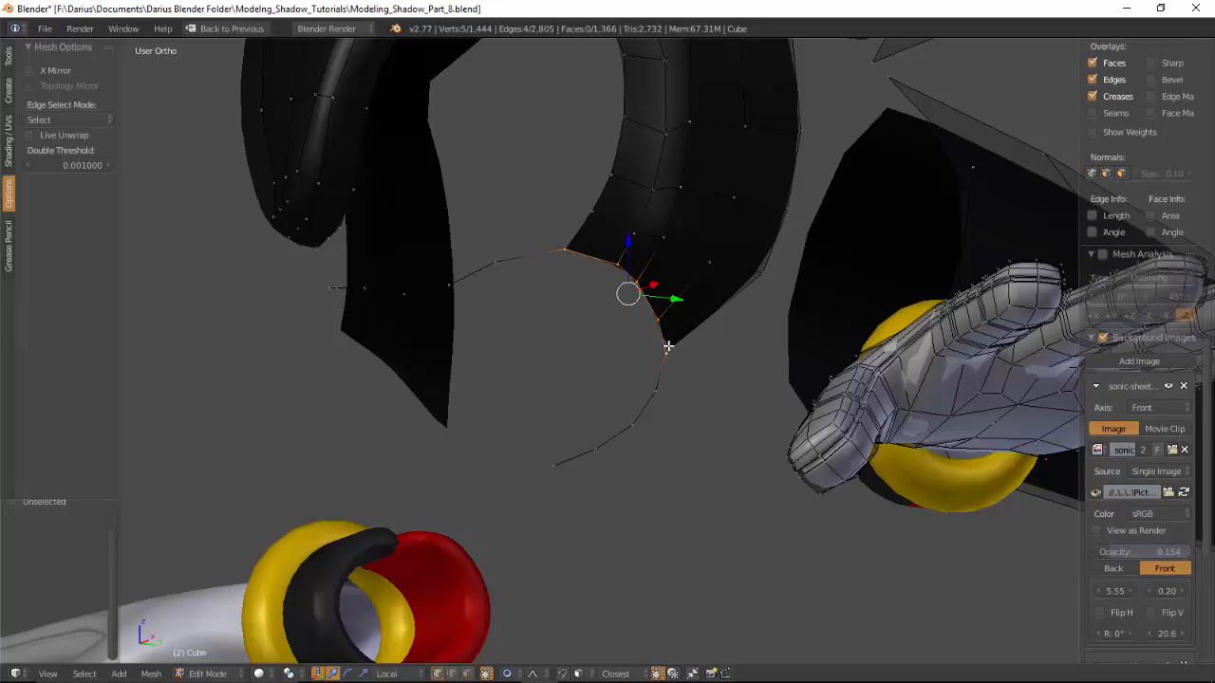
middle_click_drag(533, 262, 610, 294)
Step: In the side view, extrude the frontmost muzzle edge by the nose about 0.057 forward and 0.011 down
key("KP_3")
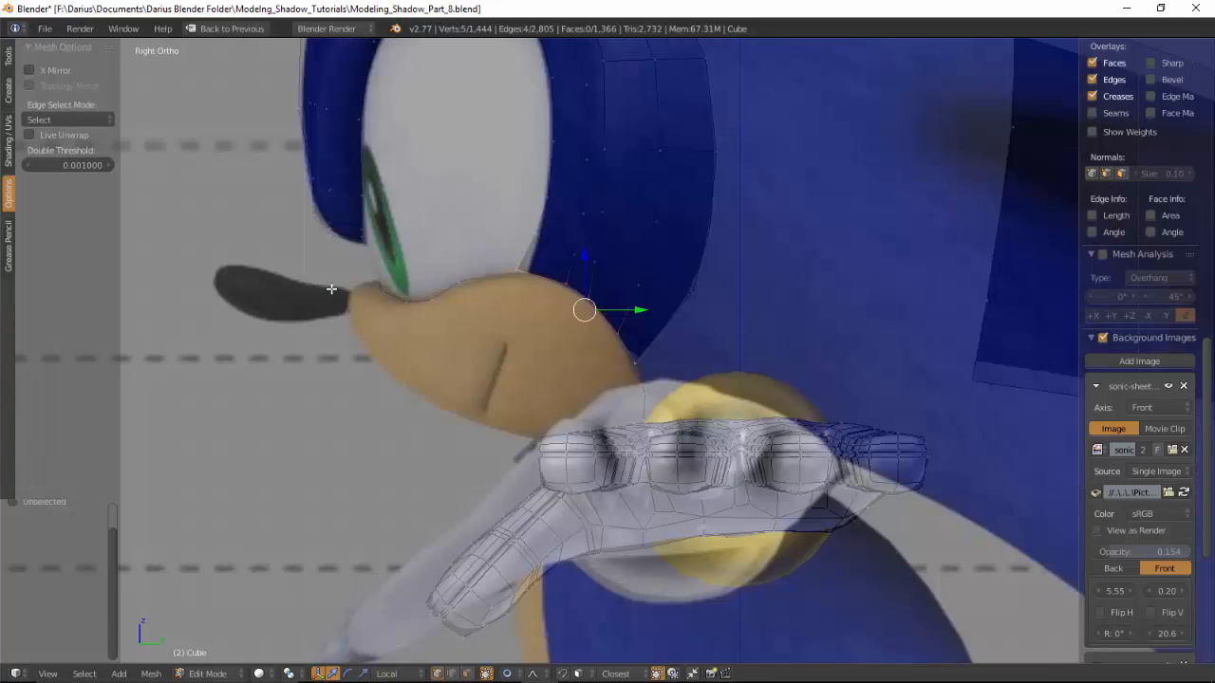
scroll(331, 291, "up", 2)
scroll(394, 294, "up", 2)
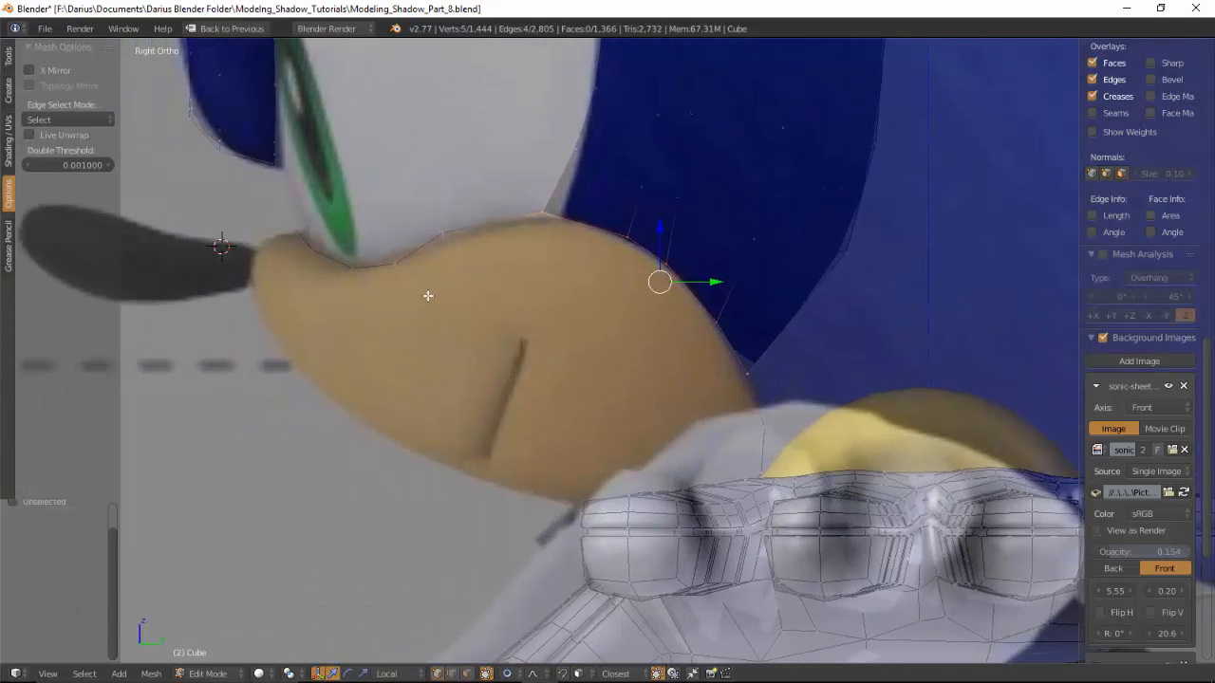
right_click(310, 234)
right_click(312, 235, "shift")
key("e")
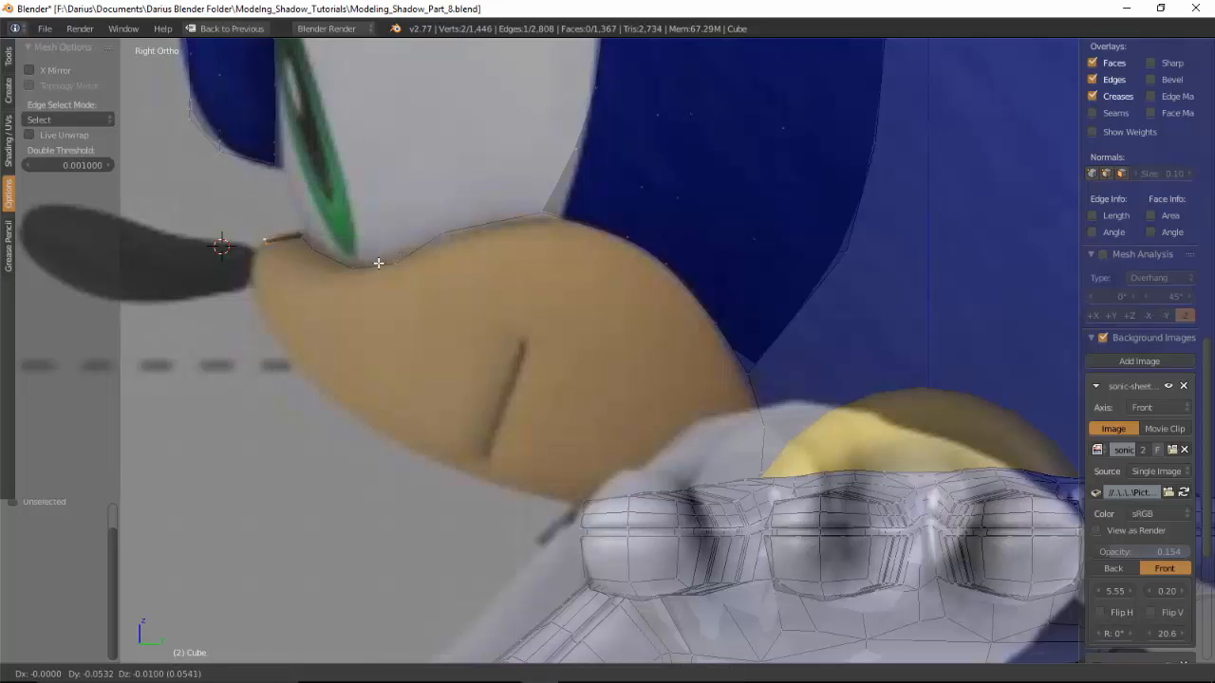
left_click(378, 263)
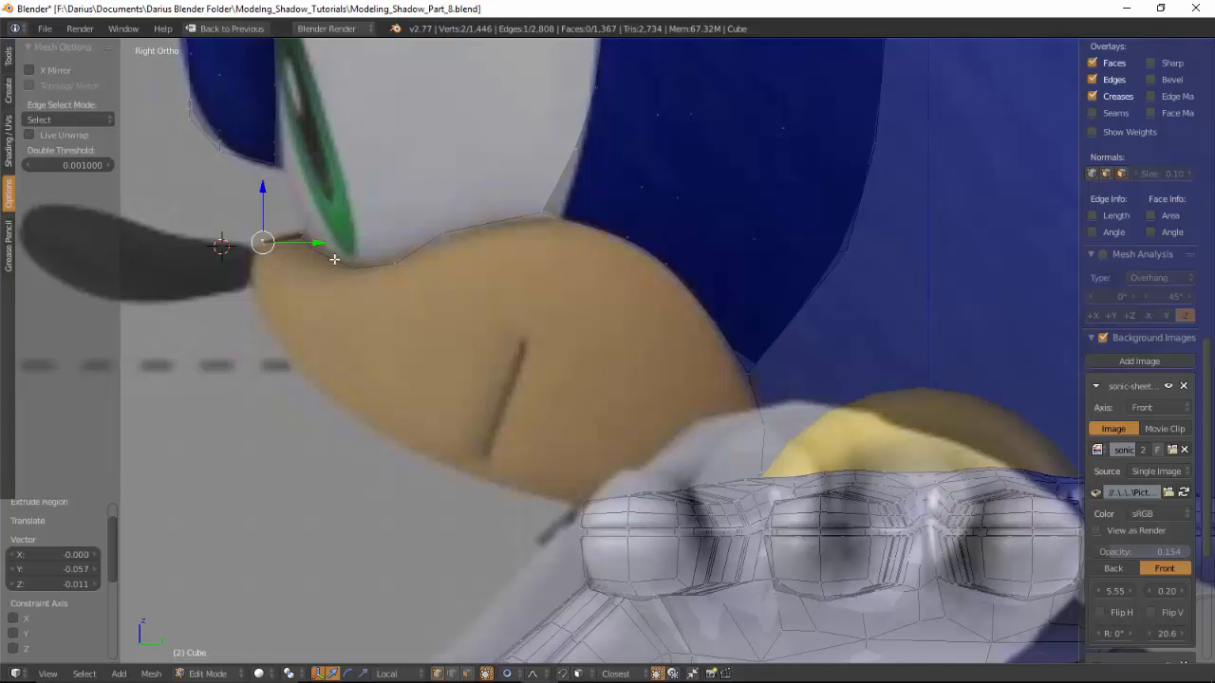
Step: Extrude the muzzle edge beneath the eye about 0.053 forward and 0.006 down
right_click(333, 261)
key("e")
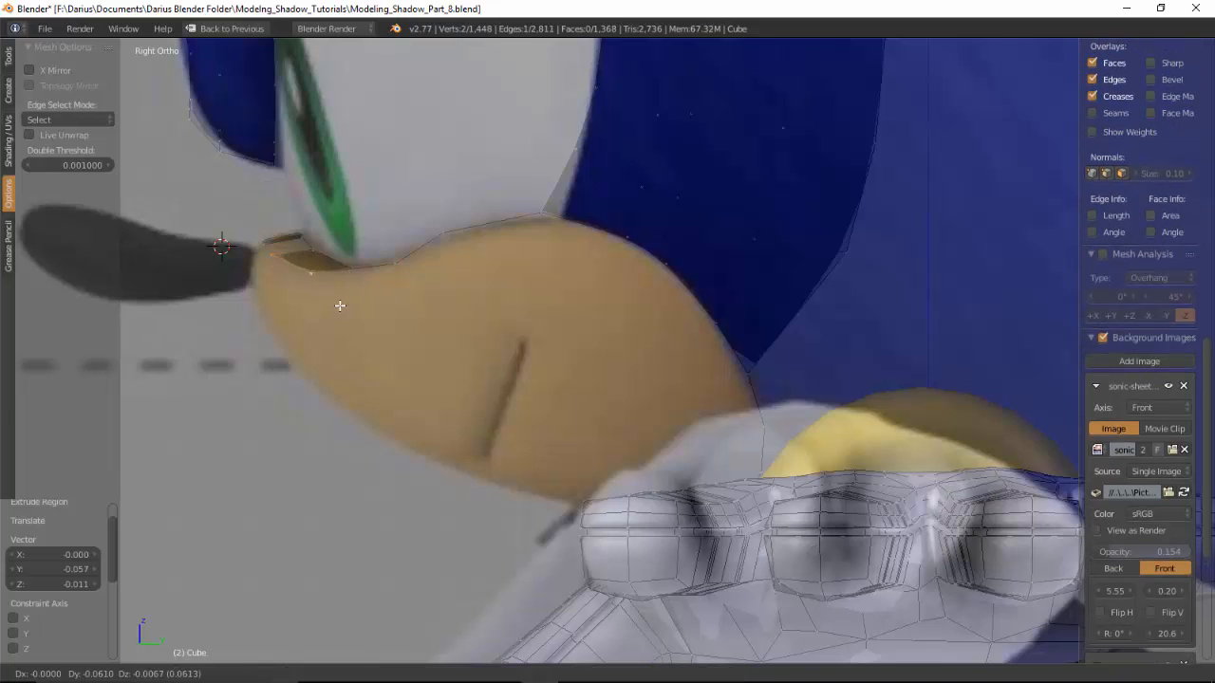
left_click(345, 304)
Step: Fill the gap between the two extruded muzzle strips with a face
right_click(306, 243)
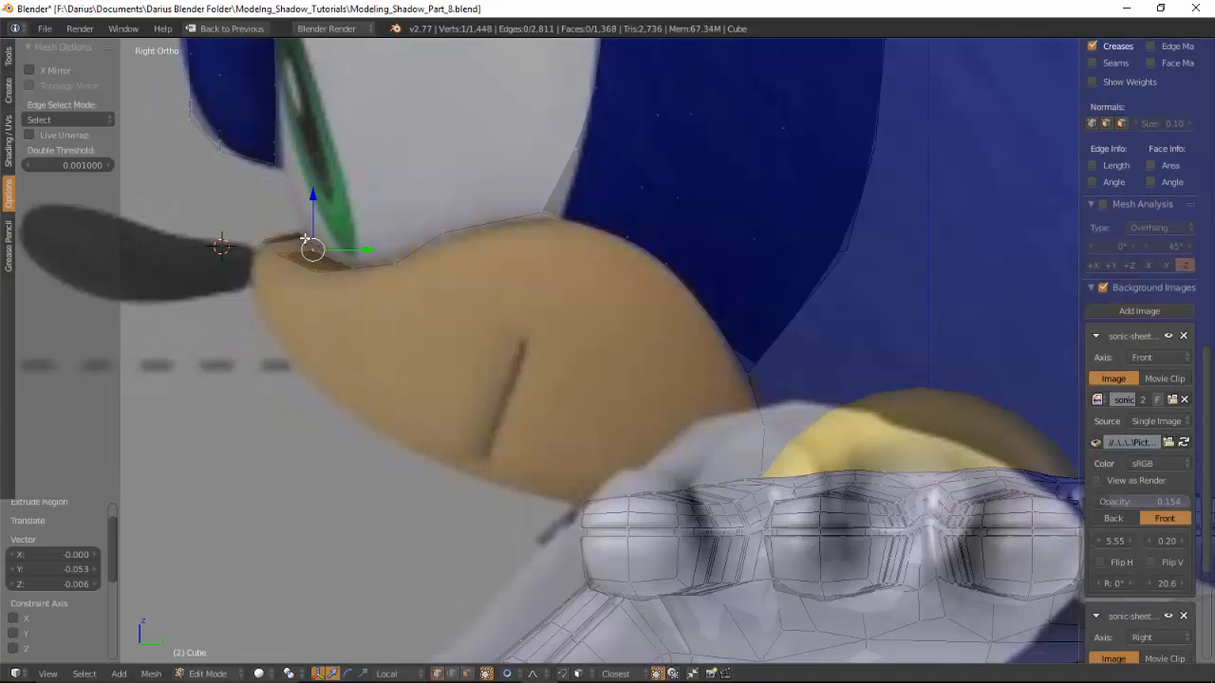
right_click(265, 244, "shift")
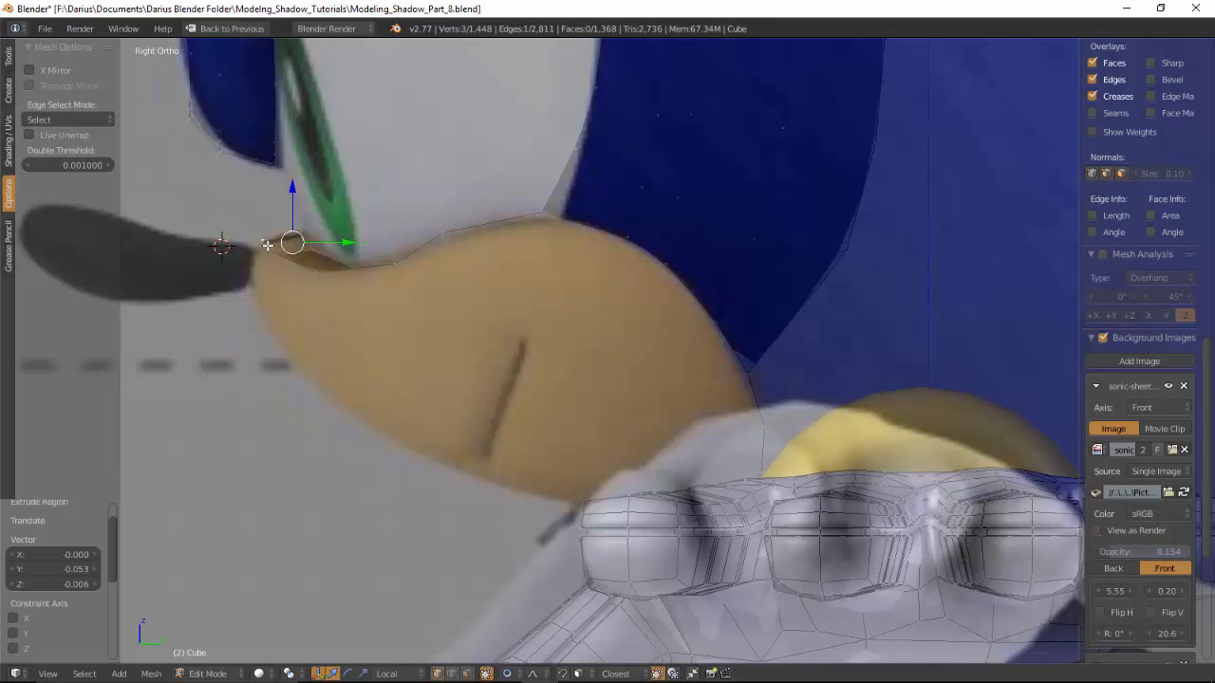
key("f")
key("ctrl+z")
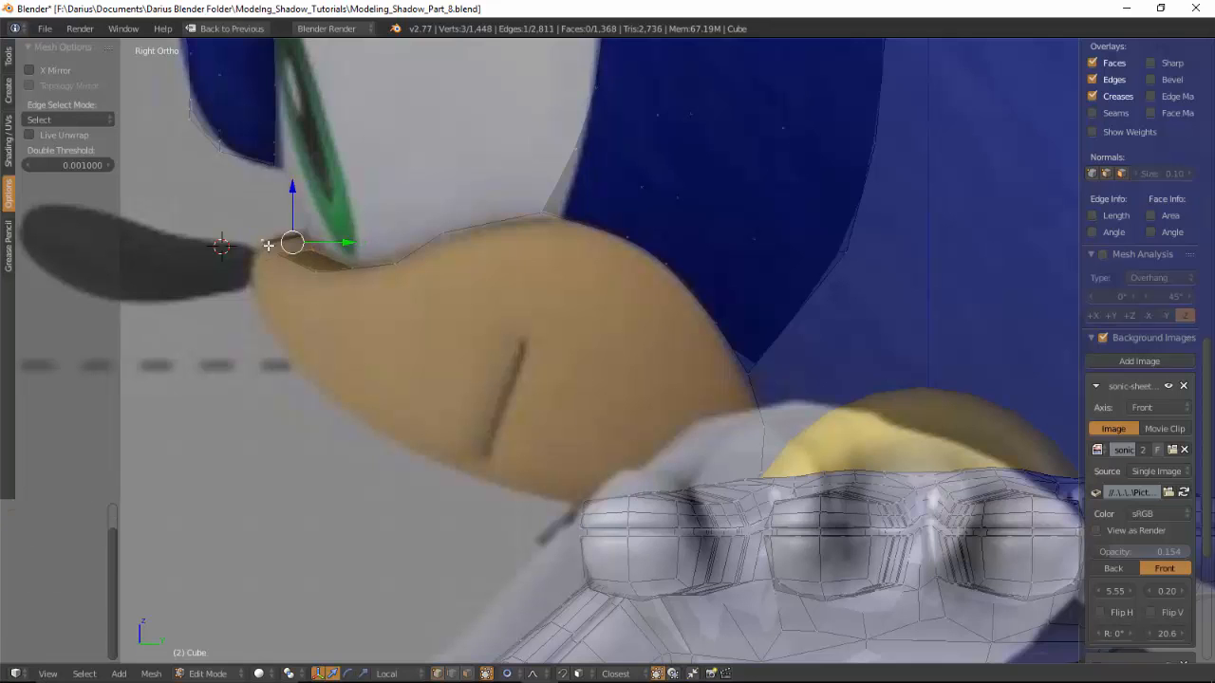
right_click(268, 245, "shift")
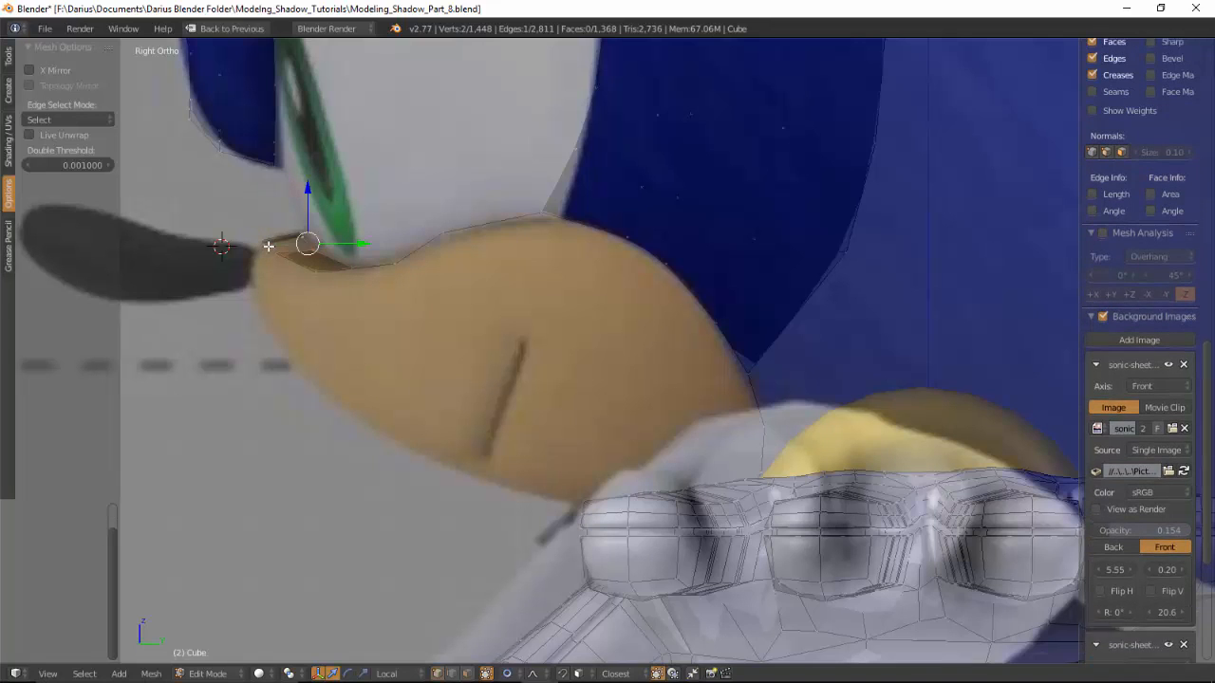
right_click(269, 247, "shift")
right_click(289, 255, "shift")
key("f")
Step: Extrude the next muzzle edge toward the cheek about 0.051 forward along the Y axis
middle_click_drag(336, 325, 400, 397)
right_click(517, 420)
right_click(608, 387, "shift")
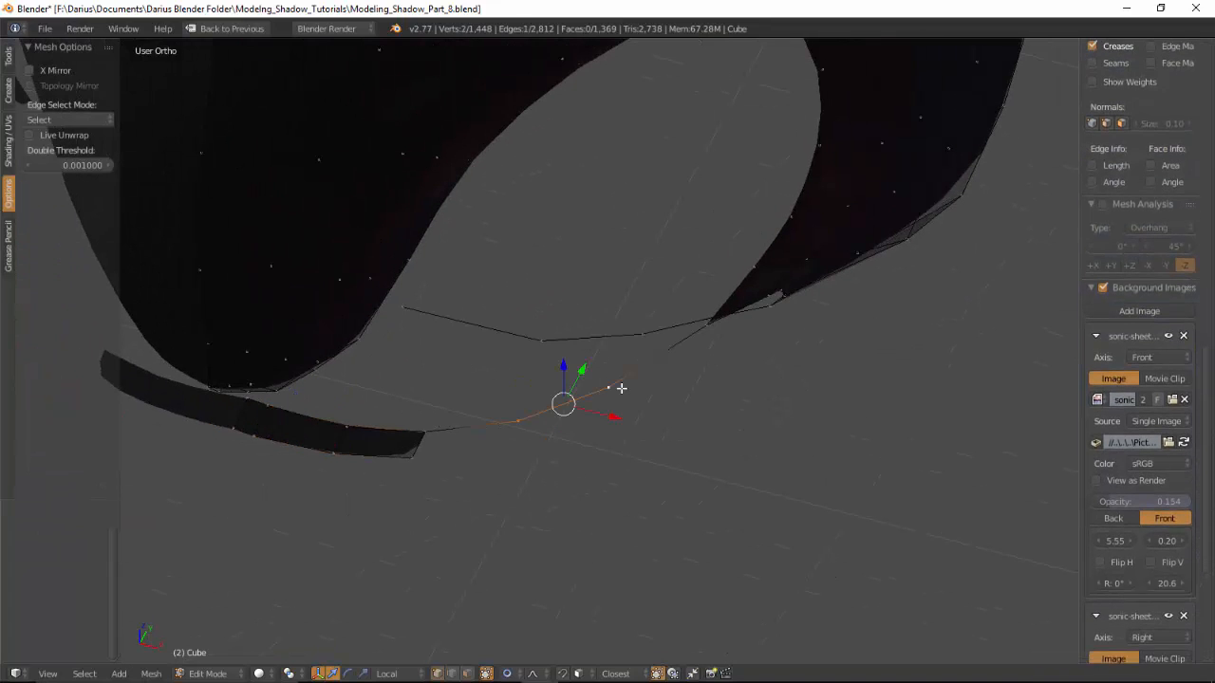
key("e")
key("y")
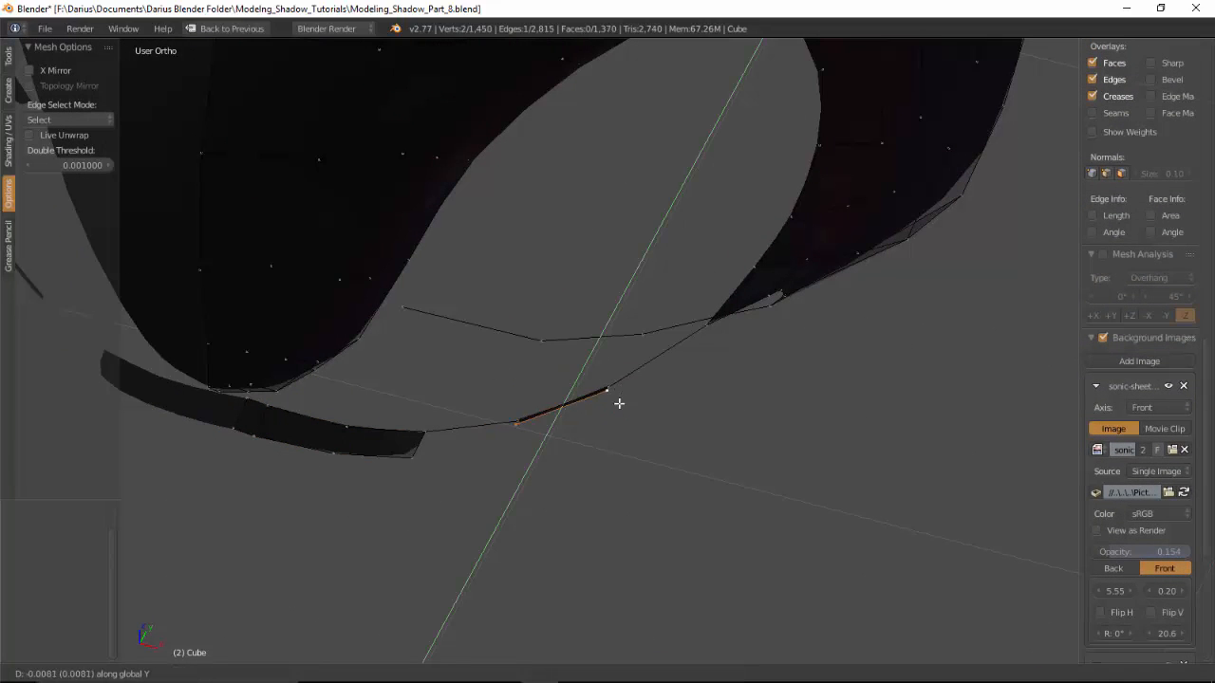
left_click(619, 416)
Step: Fill the gap between the new cheek-side face and the front muzzle strip with a four-sided face
right_click(515, 411)
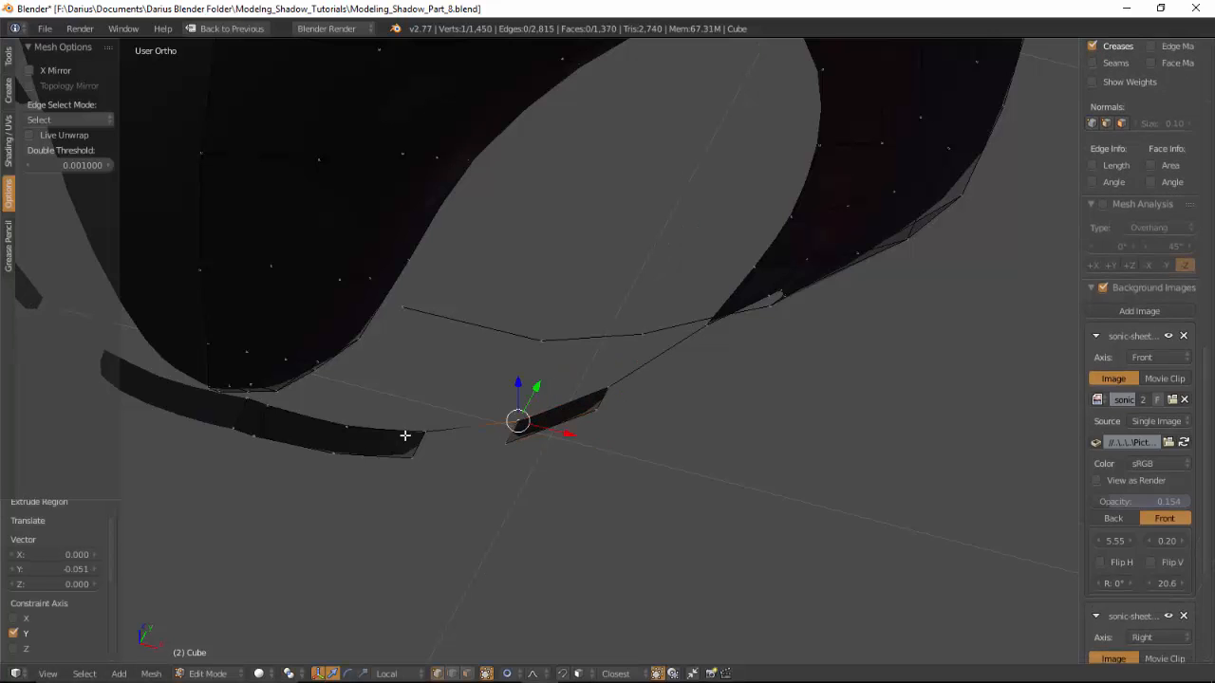
right_click(408, 434, "shift")
right_click(422, 462, "shift")
right_click(497, 445, "shift")
key("f")
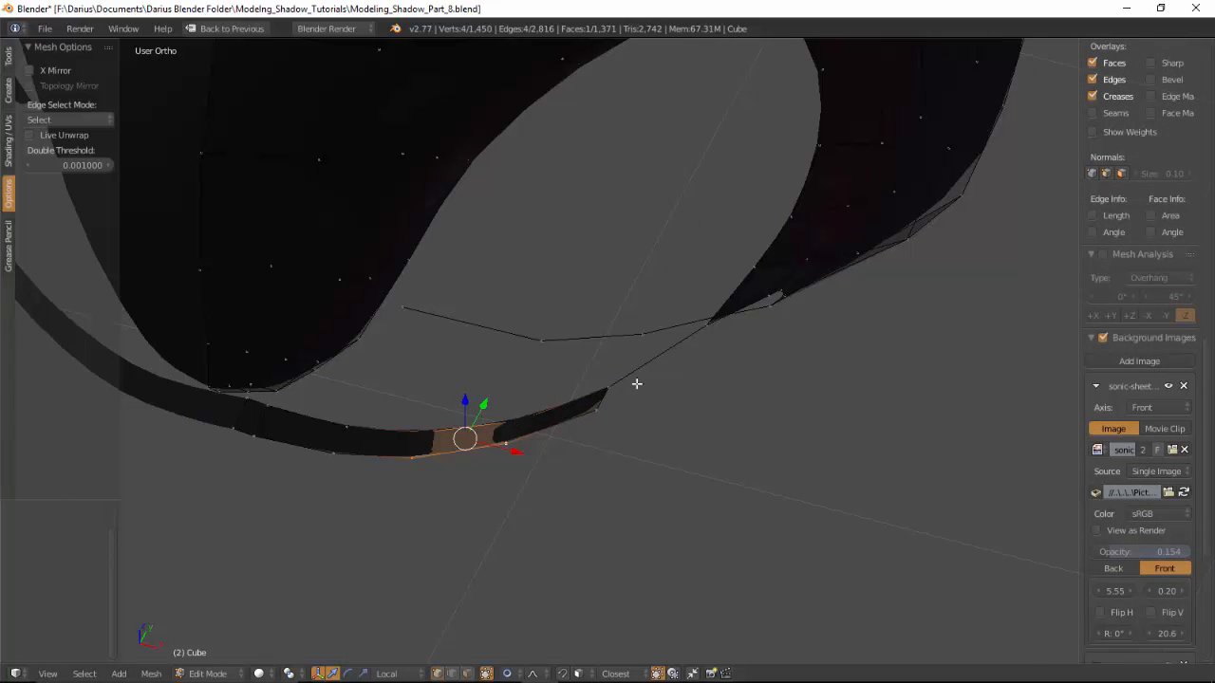
Step: In the side view, move the rear lower vertex of the muzzle strip about 0.017 back and 0.045 down
middle_click_drag(635, 385, 606, 327)
key("KP_3")
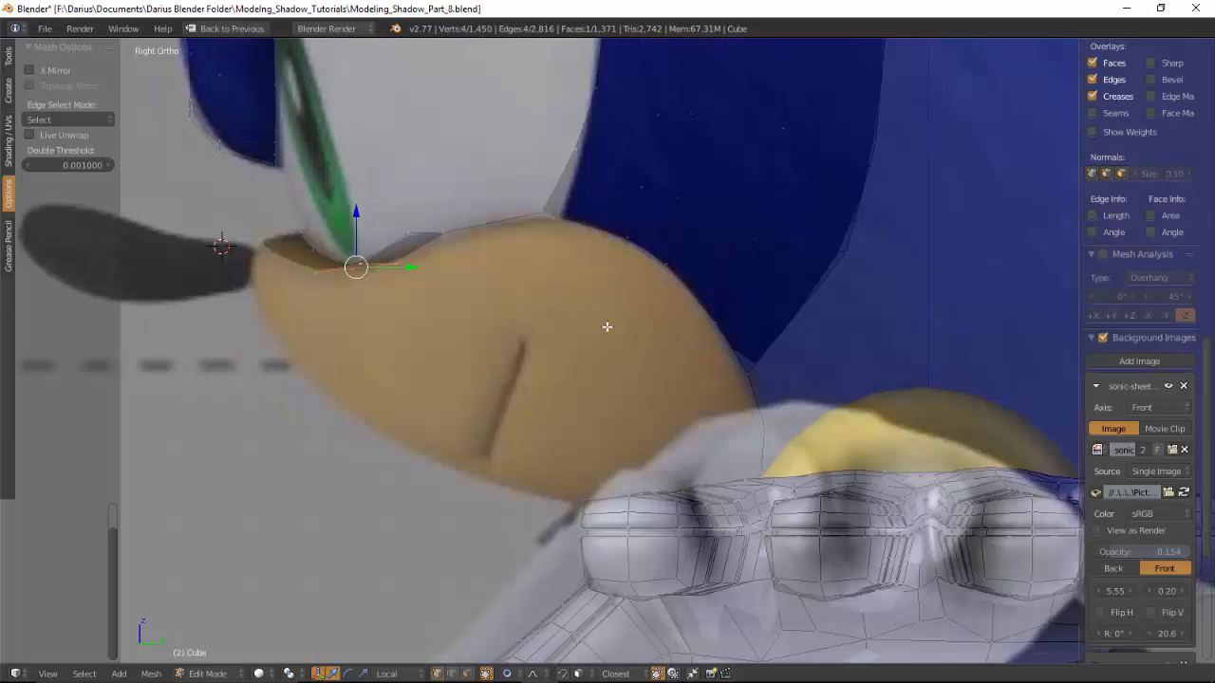
left_click(607, 327)
right_click(408, 228)
key("g")
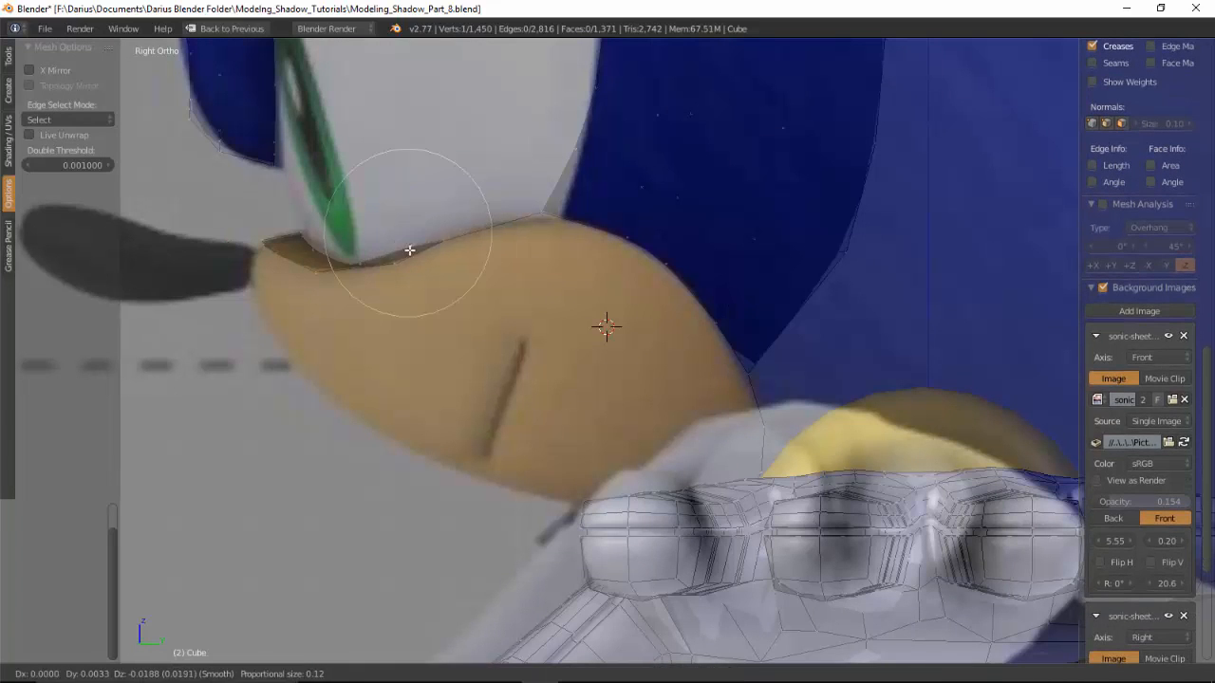
left_click(417, 259)
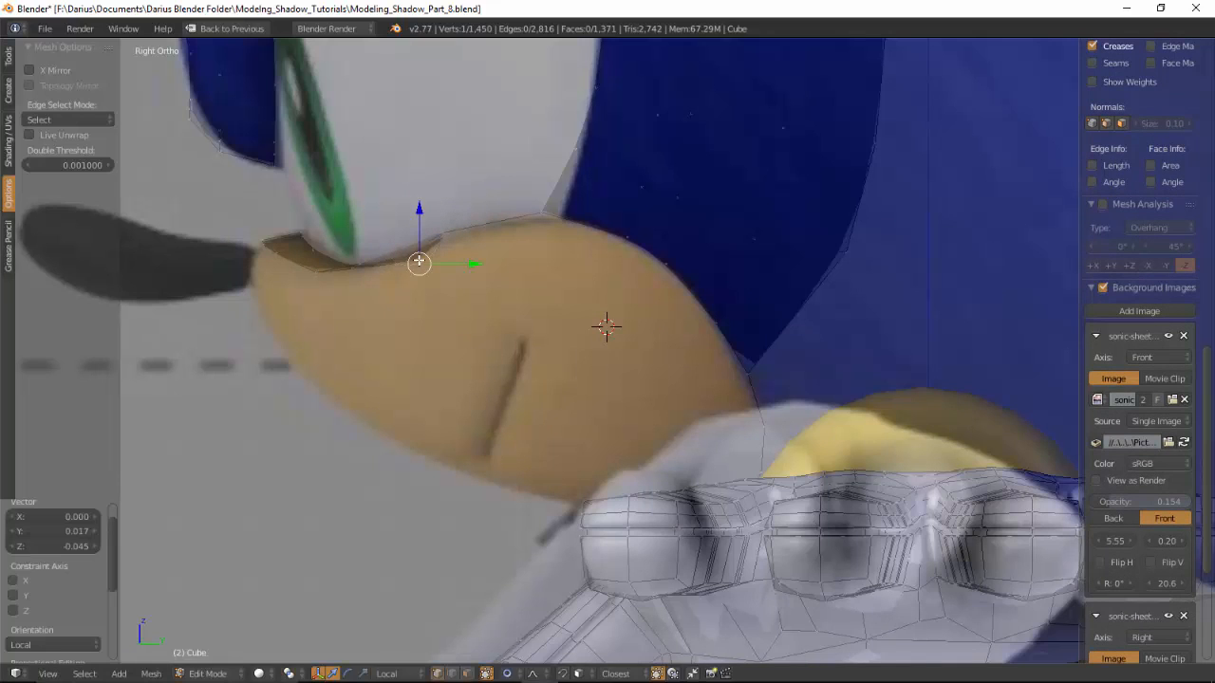
Step: With proportional size 0.05, lower the strip vertex below the eye about 0.027 and shift the rear one about 0.013 back
key("g")
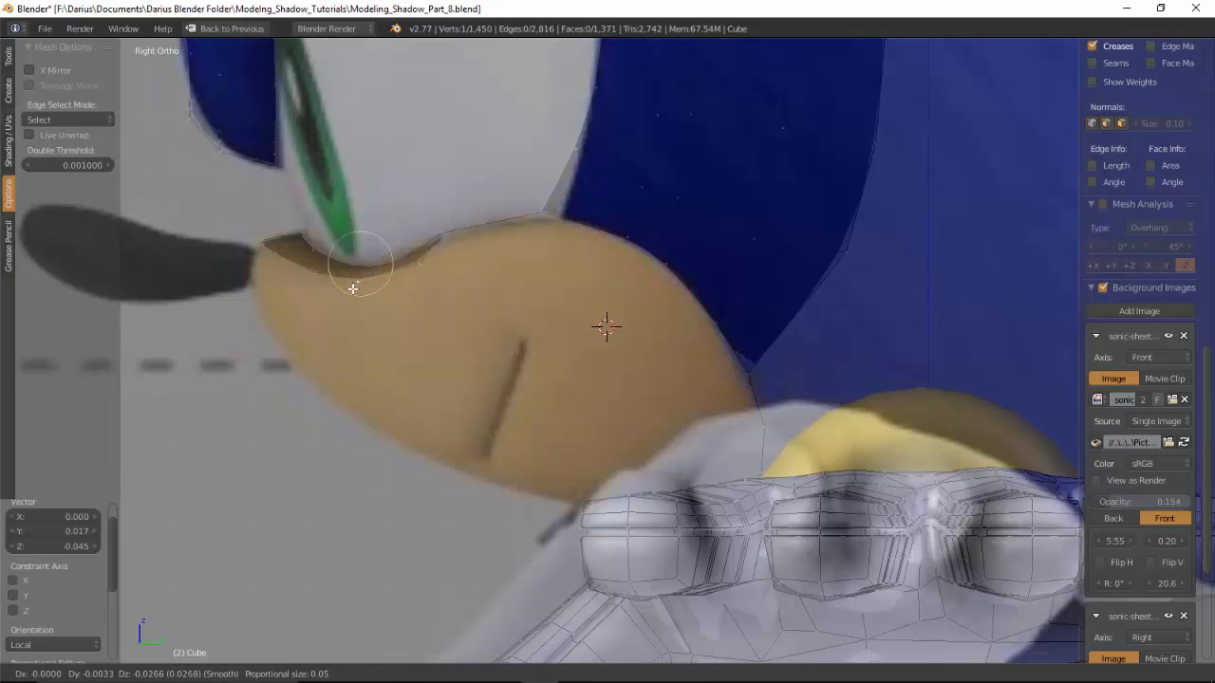
left_click(337, 281)
right_click(425, 268)
key("g")
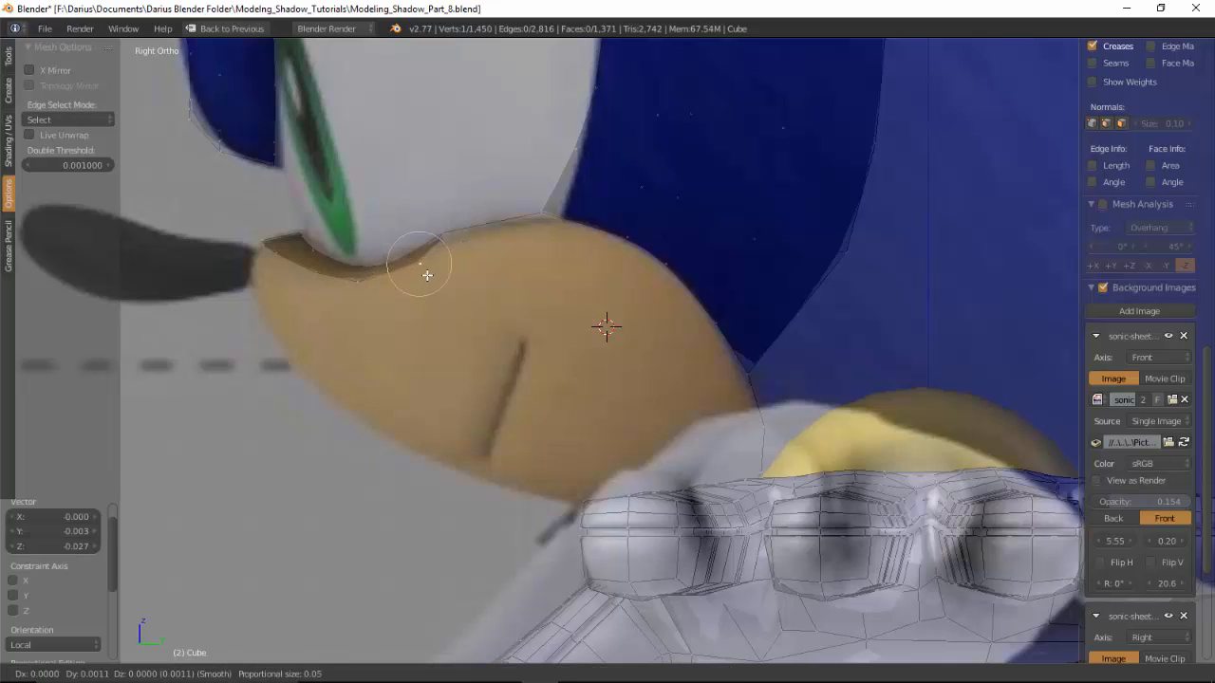
left_click(434, 273)
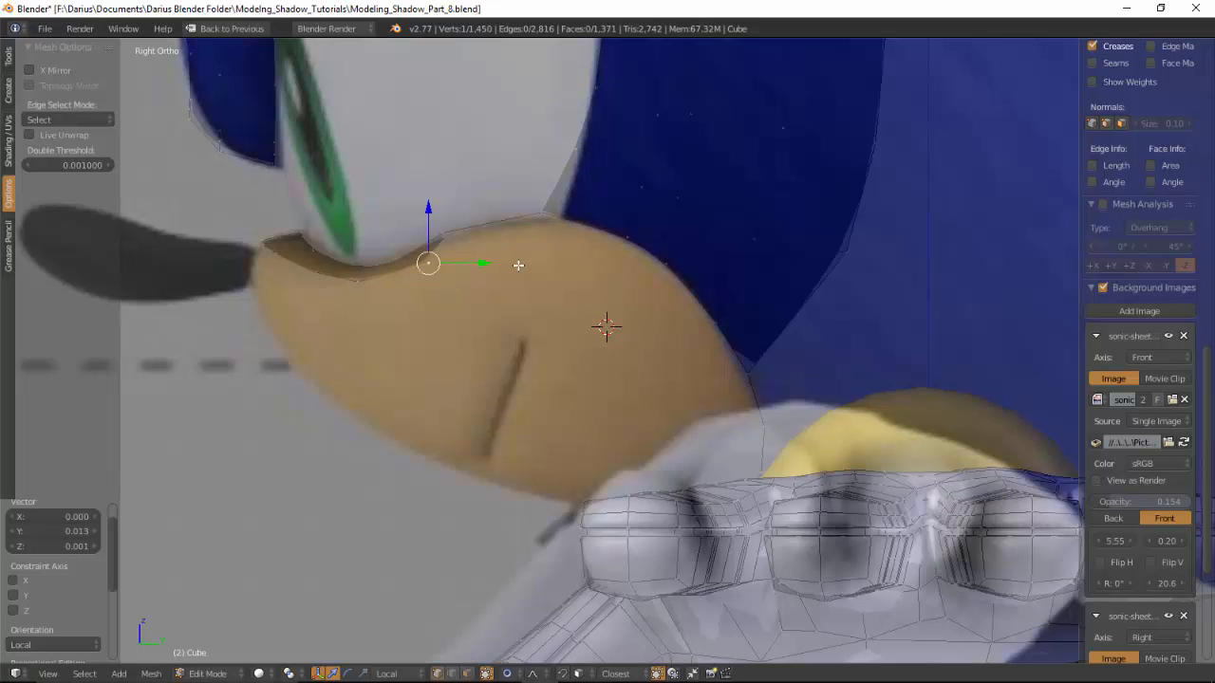
Step: In the front view, extrude the four outer cheek-edge vertices about 0.024 inward along X and 0.040 down
key("KP_1")
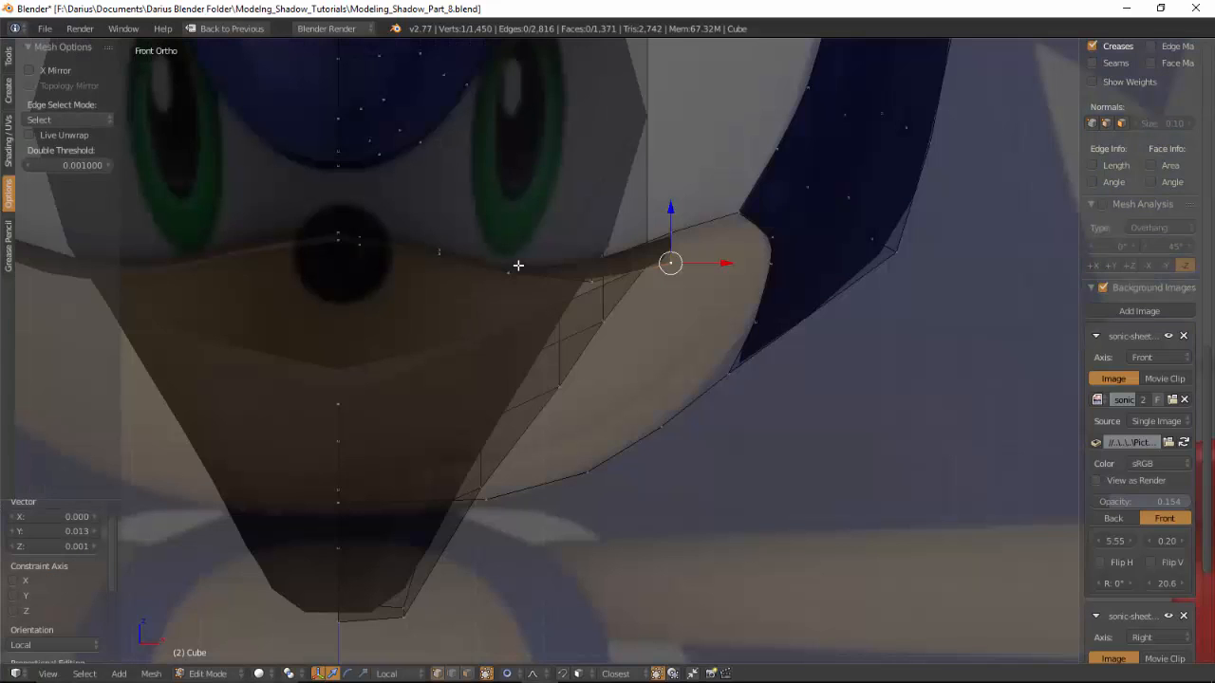
right_click(743, 216)
right_click(775, 252, "shift")
right_click(768, 330, "shift")
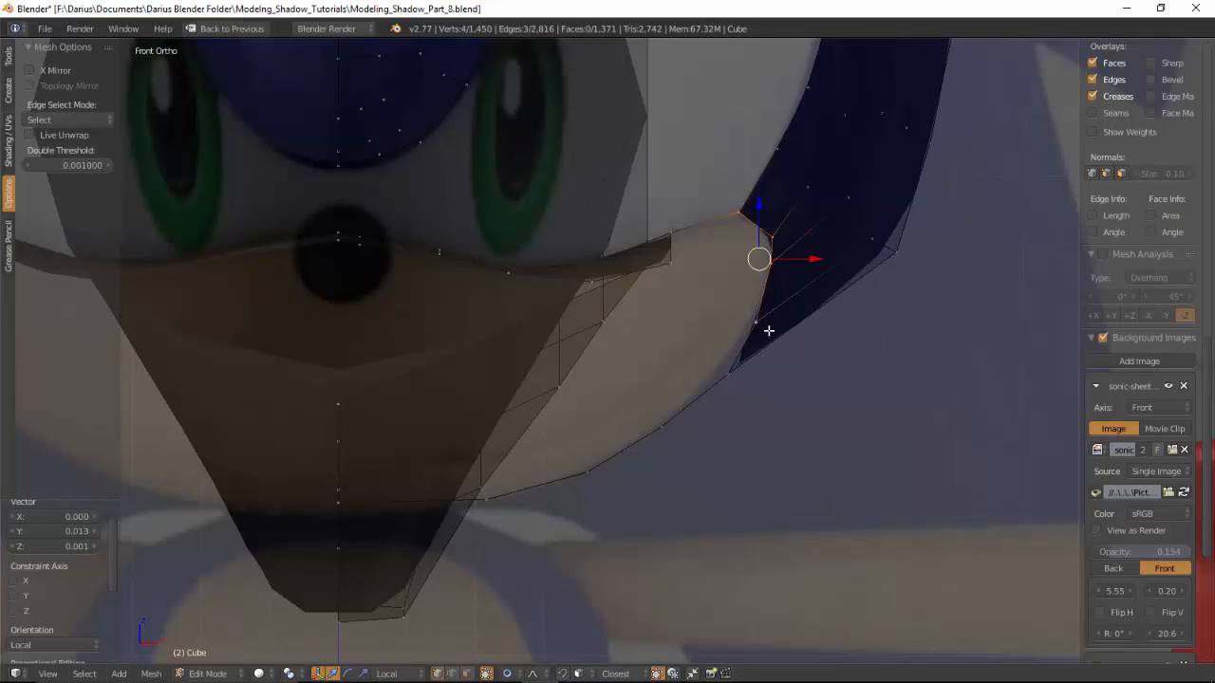
key("e")
left_click(776, 326)
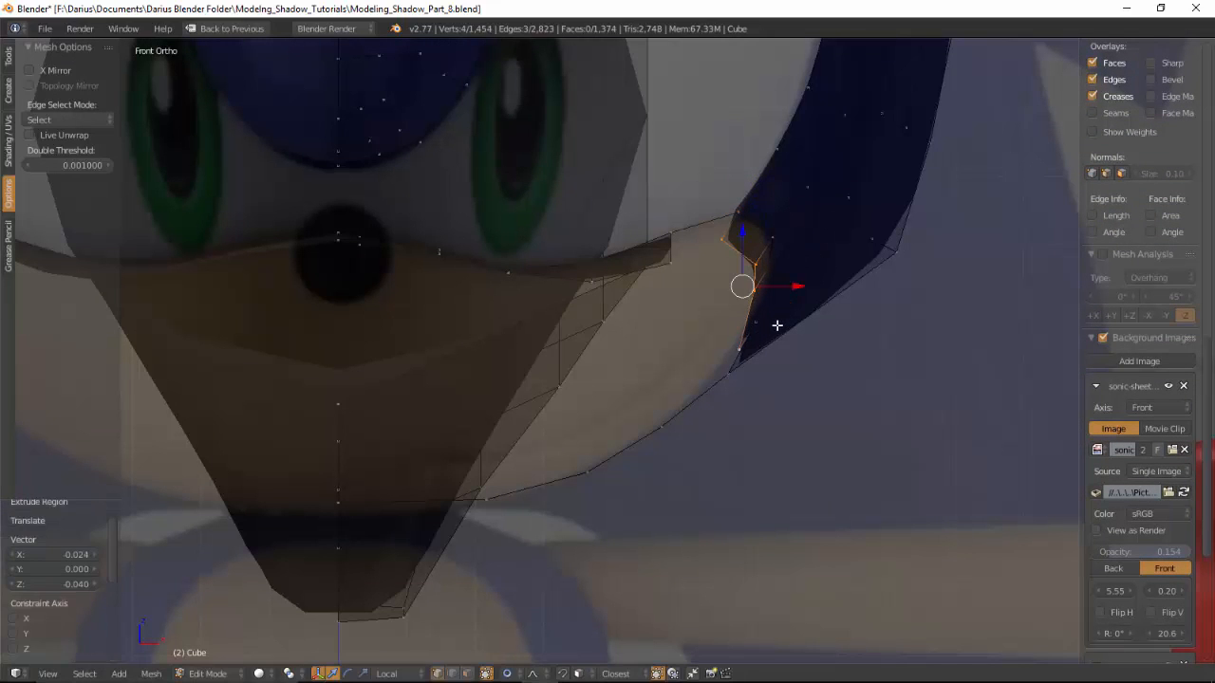
Step: In the side view, shift the extruded cheek strip edge about 0.032 forward and 0.013 down
key("KP_3")
key("g")
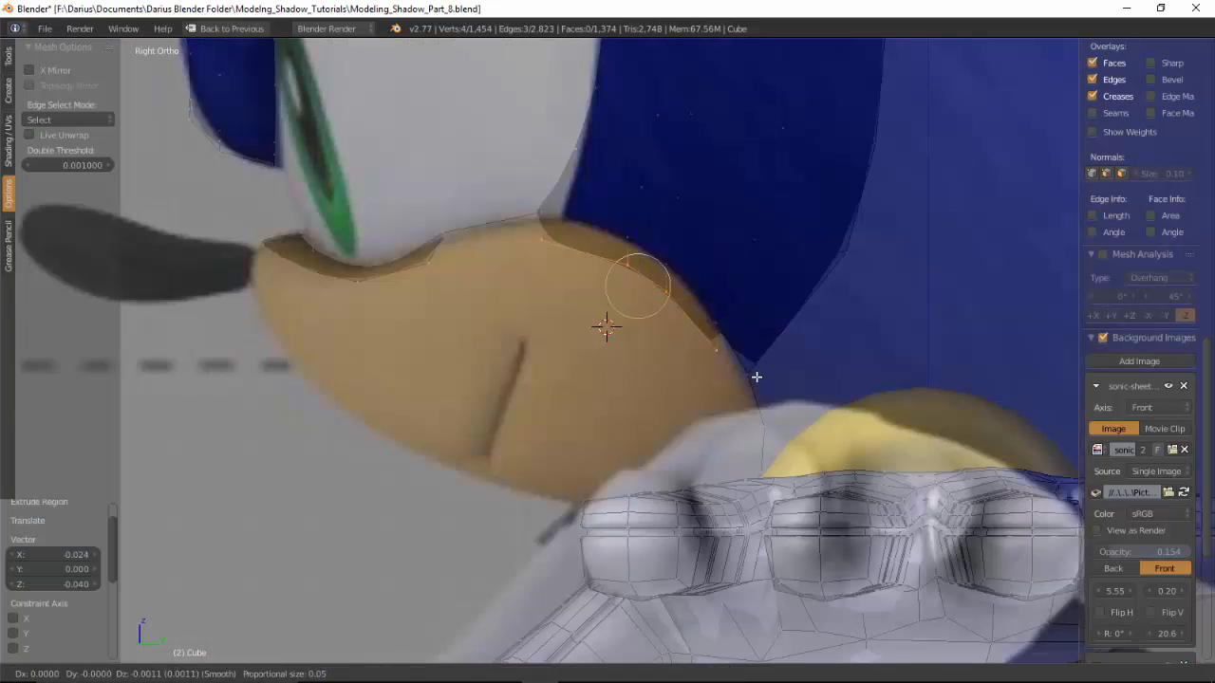
left_click(740, 384)
Step: Fill the gap between the muzzle strip below the eye and the new cheek strip with a four-sided face
right_click(585, 222)
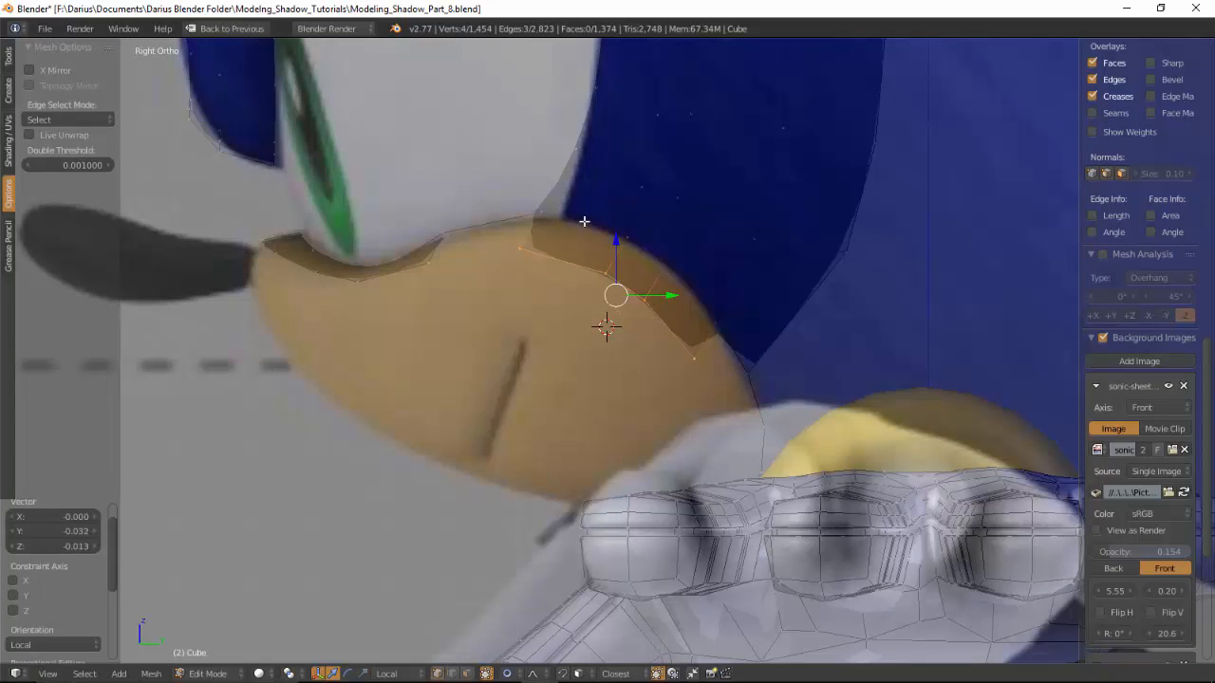
right_click(550, 215)
right_click(442, 233, "shift")
right_click(417, 264, "shift")
right_click(526, 246, "shift")
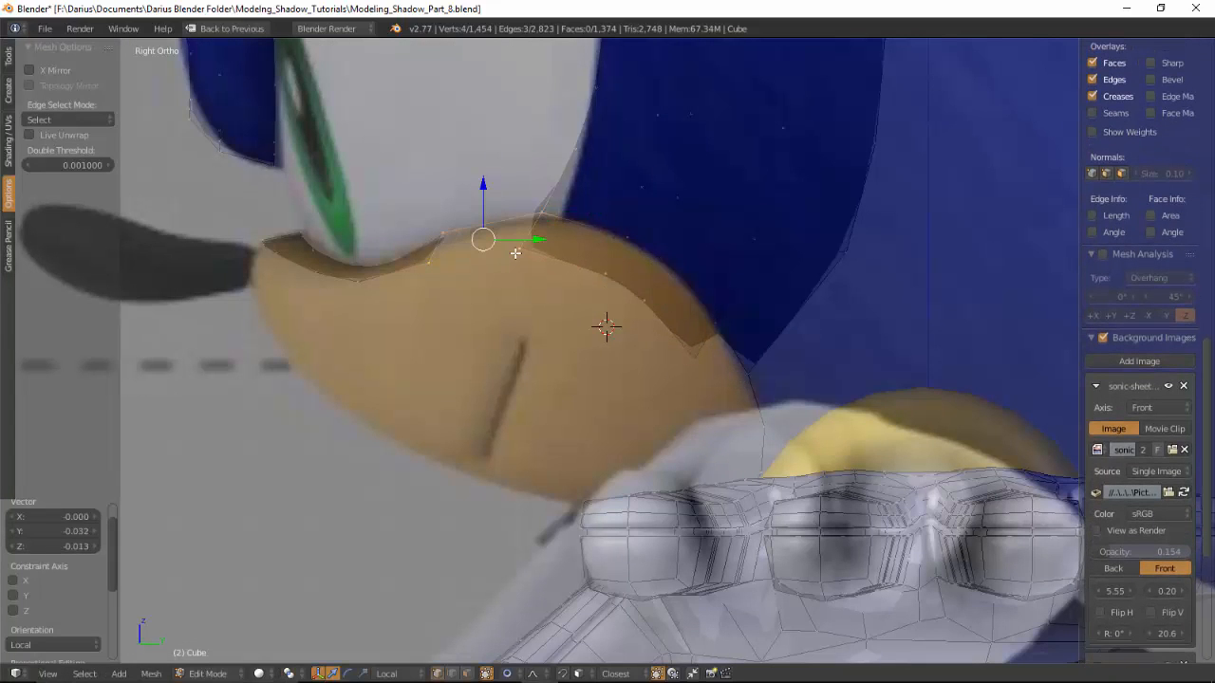
key("f")
middle_click_drag(518, 318, 622, 309)
middle_click_drag(211, 427, 307, 451)
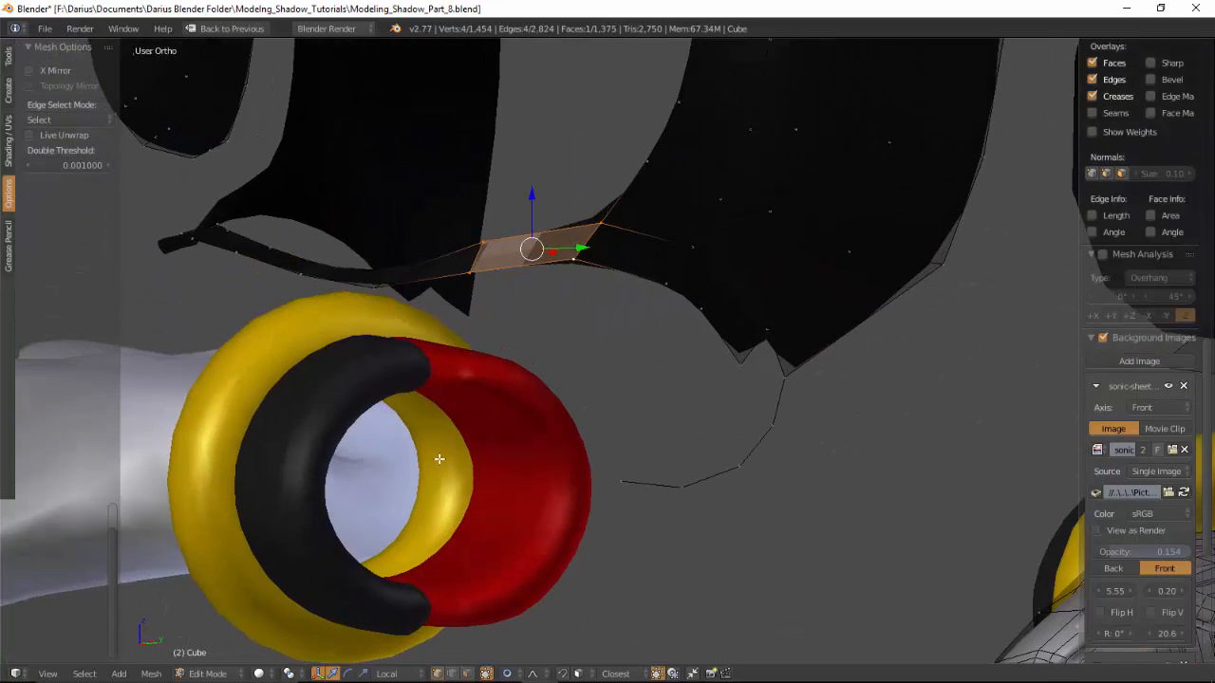
Step: Select the whole linked hand mesh overlapping the chin in the side view and hide it
key("KP_3")
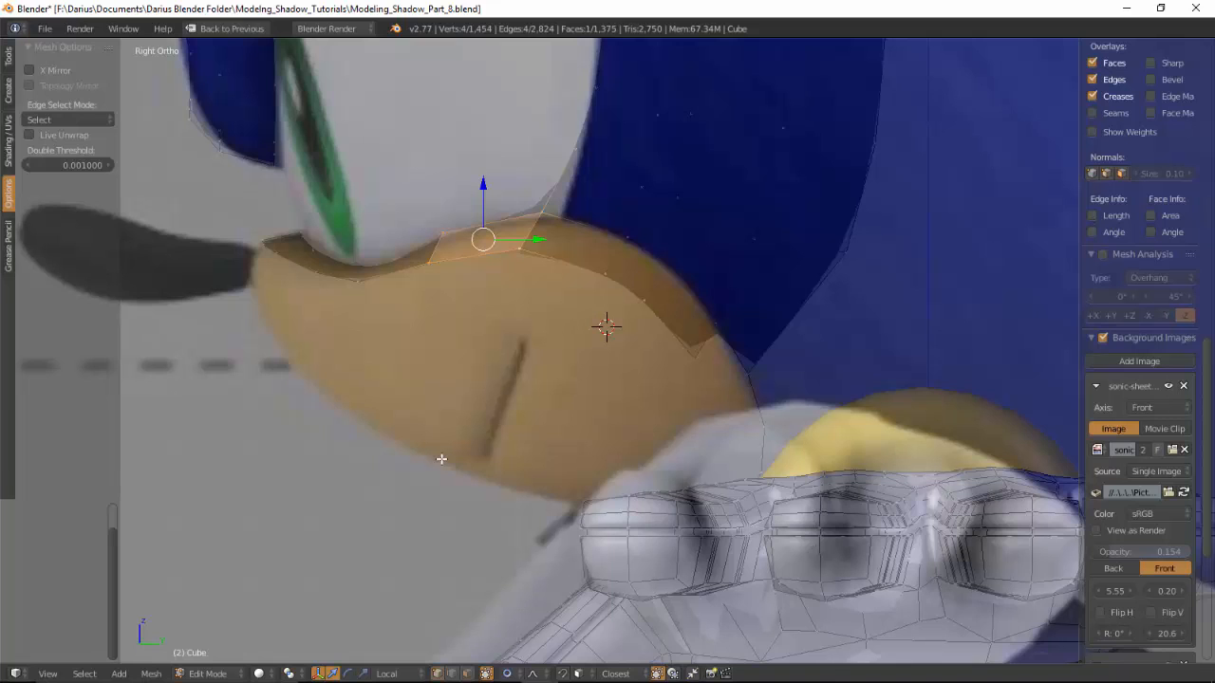
right_click(702, 538)
key("ctrl+l")
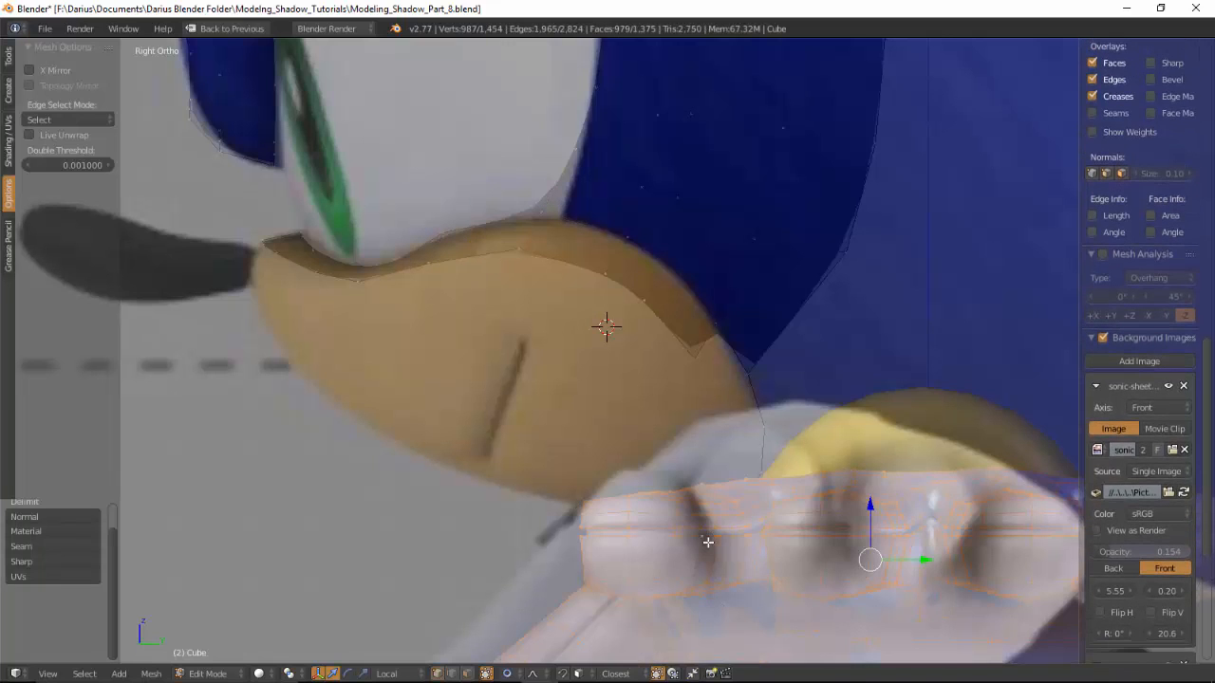
key("h")
Step: Move the chin outline's centre-line vertex about 0.045 forward and 0.030 down, and the cheek strip's lower end vertex about 0.010 forward and 0.016 up
right_click(742, 500)
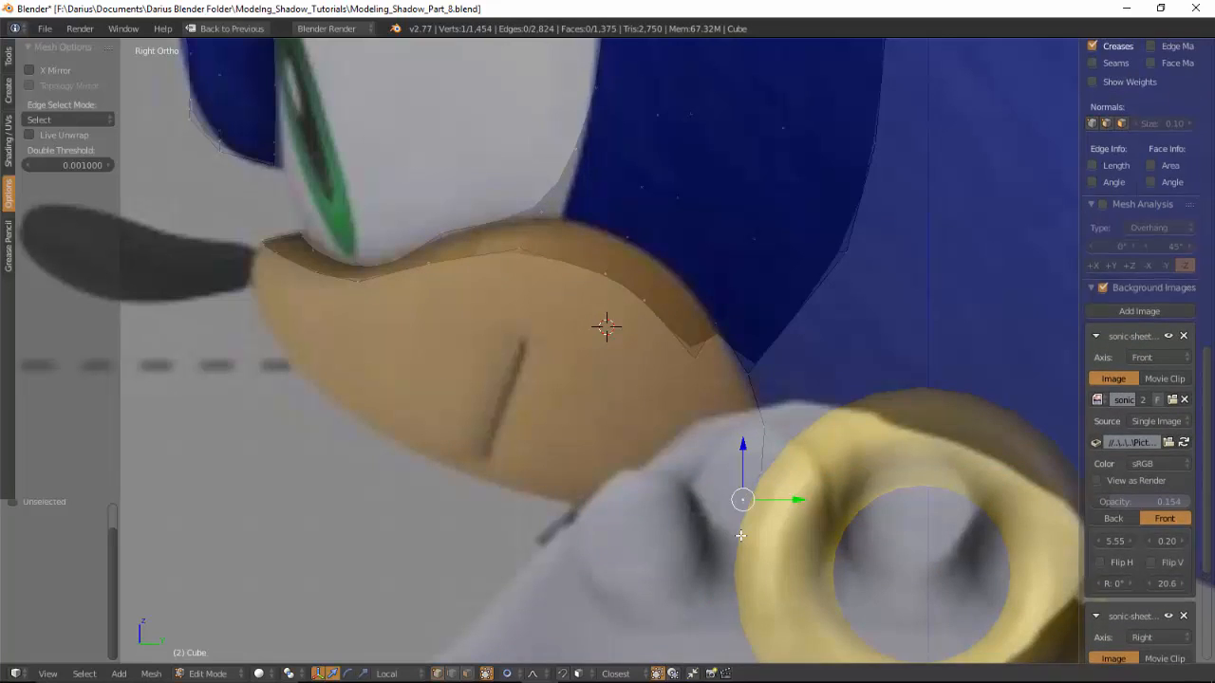
right_click(750, 522)
key("g")
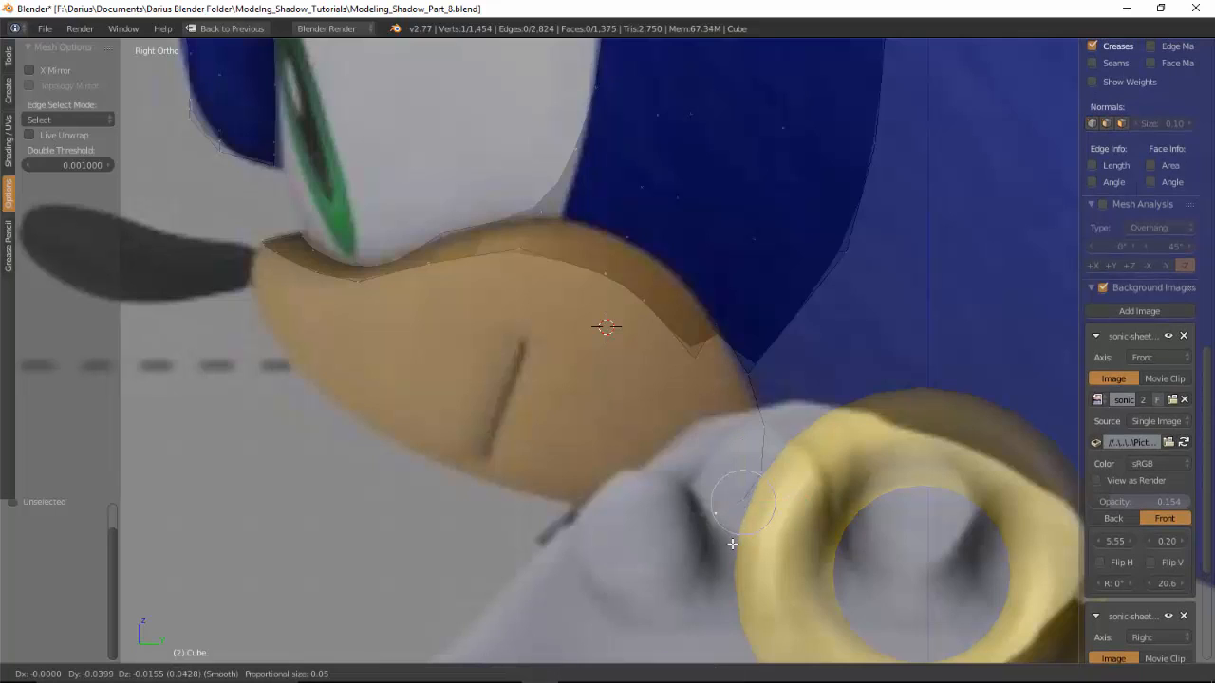
left_click(728, 554)
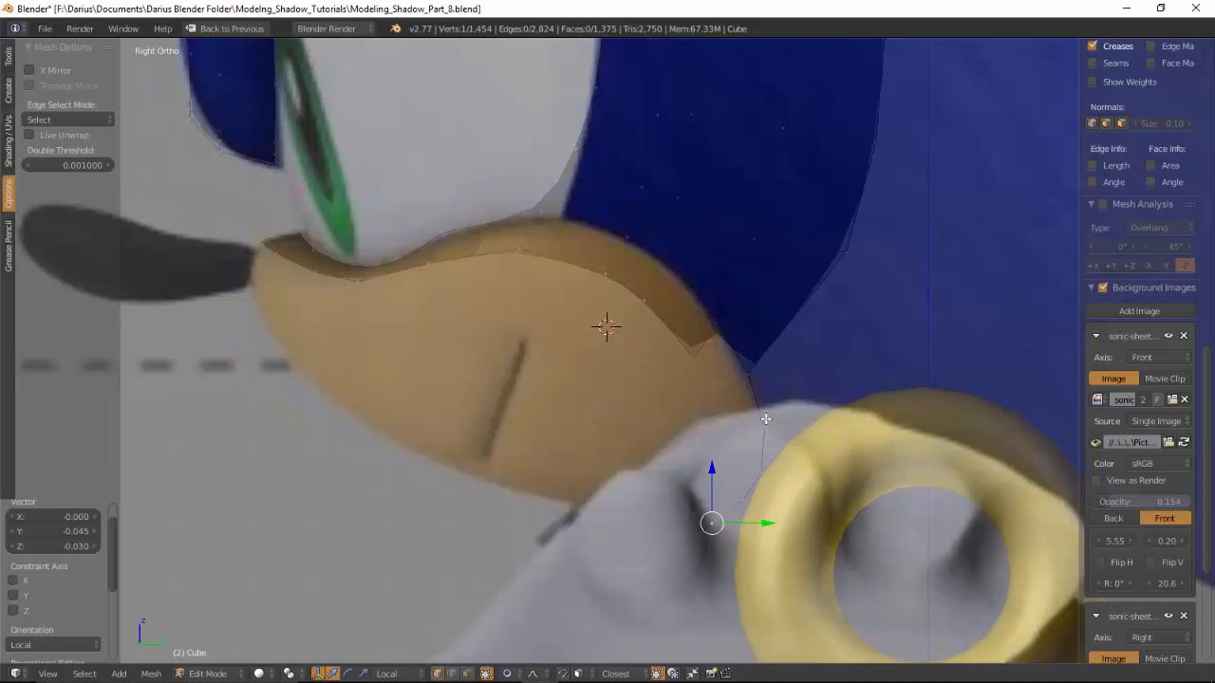
right_click(695, 360)
key("g")
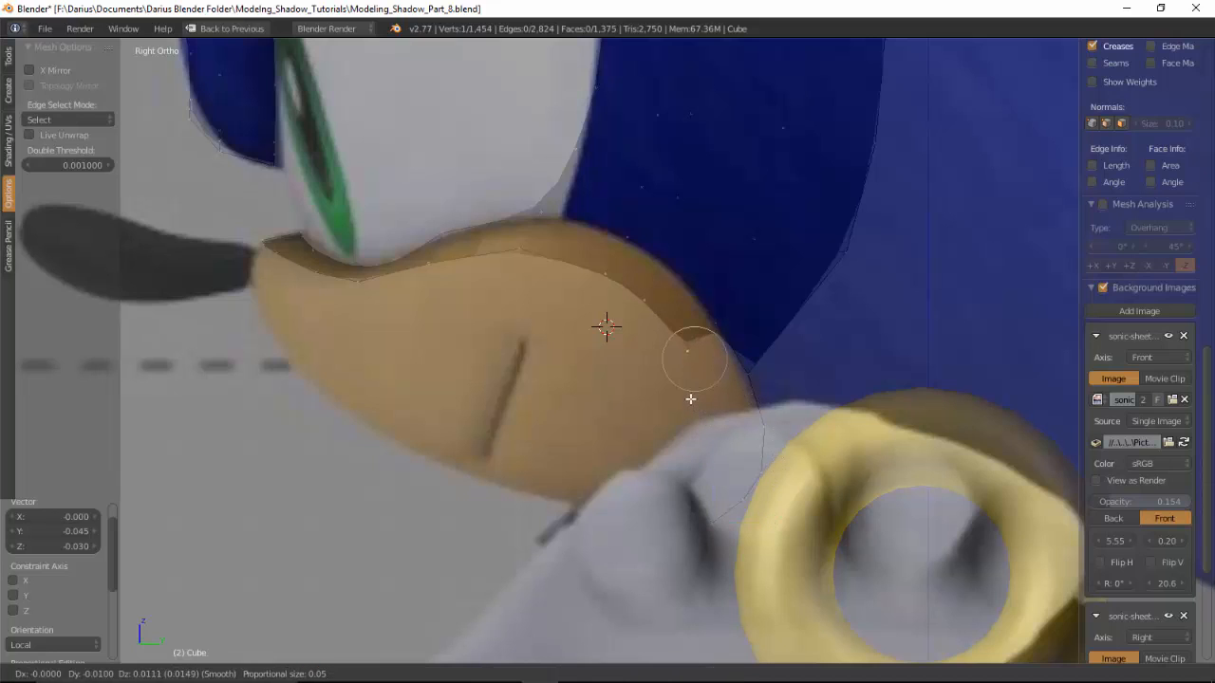
left_click(723, 403)
Step: Extrude the three lower cheek outline vertices about 0.077 forward and 0.010 down in the side view
right_click(749, 388)
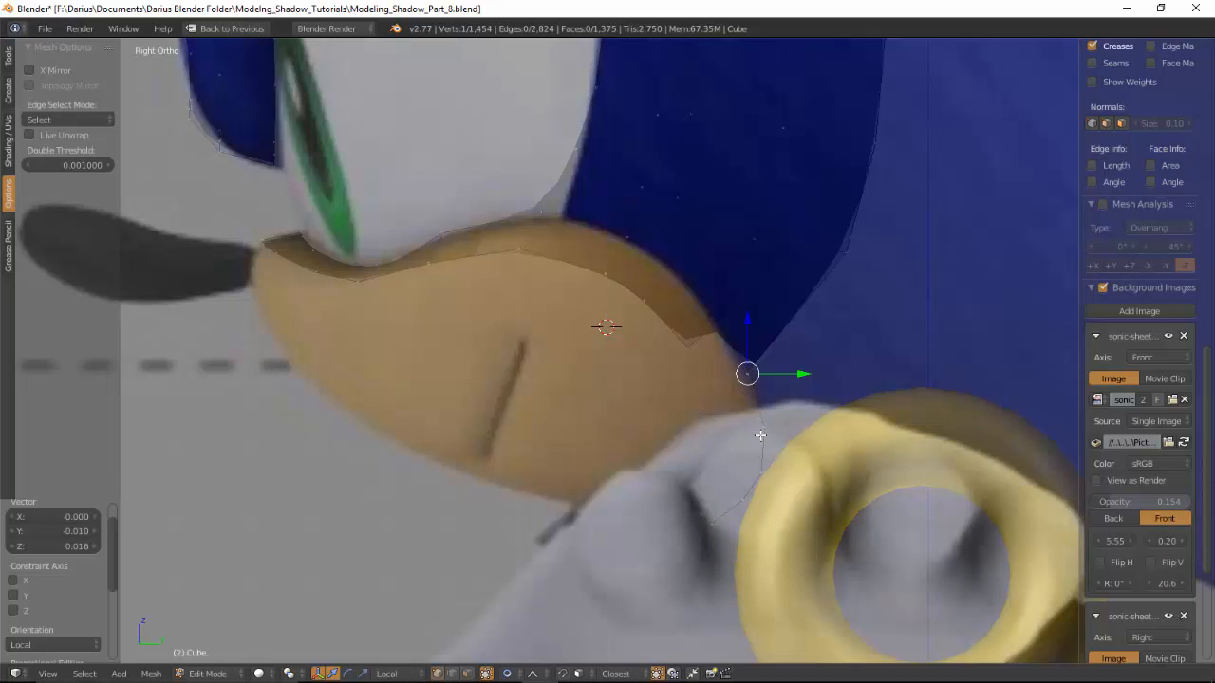
right_click(760, 435)
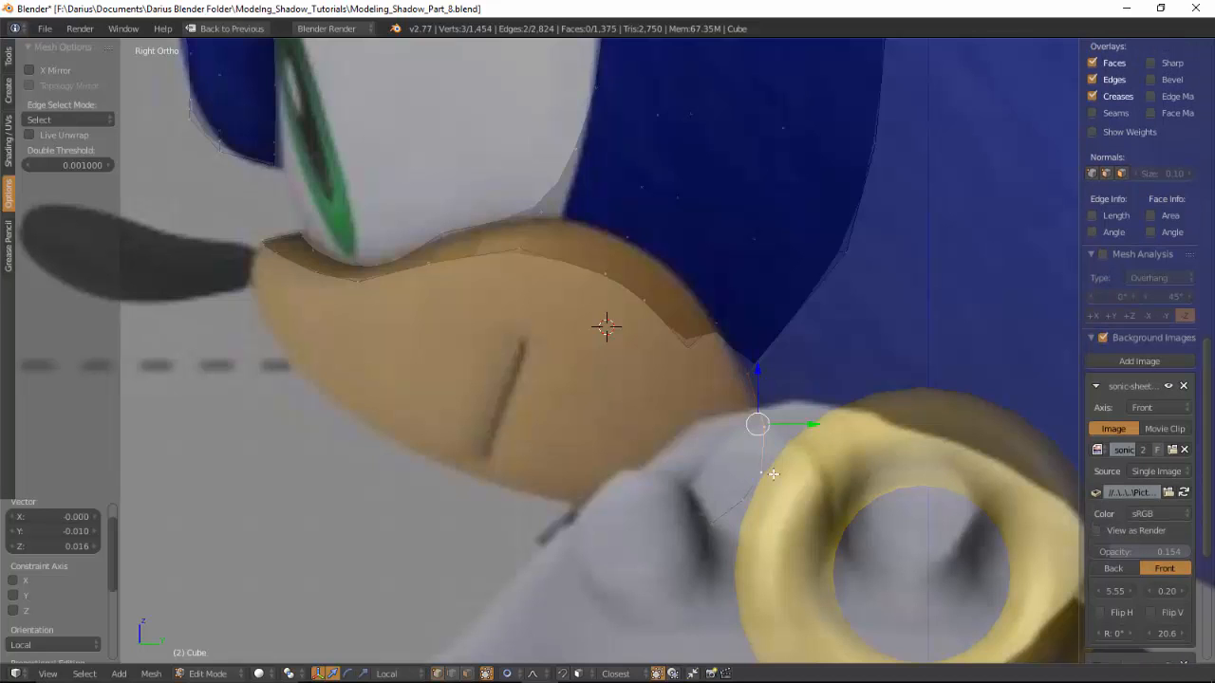
key("e")
left_click(741, 489)
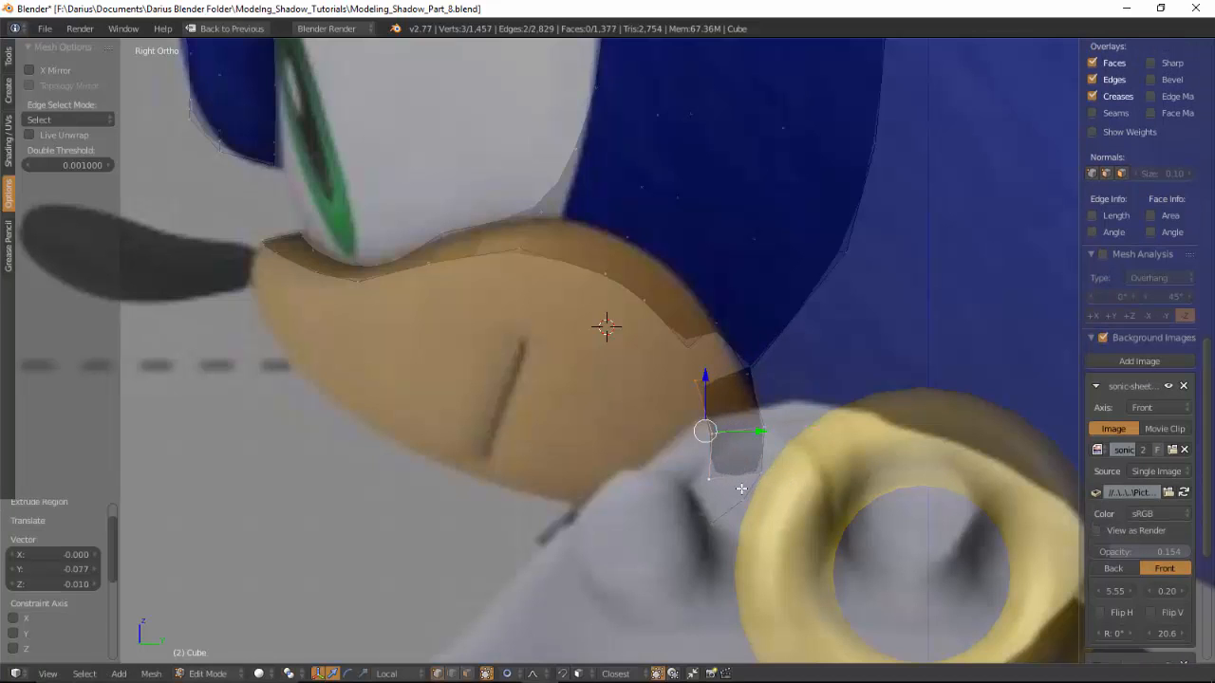
Step: In the front view, move the extruded lower cheek edge about 0.024 inward and 0.030 up
key("KP_1")
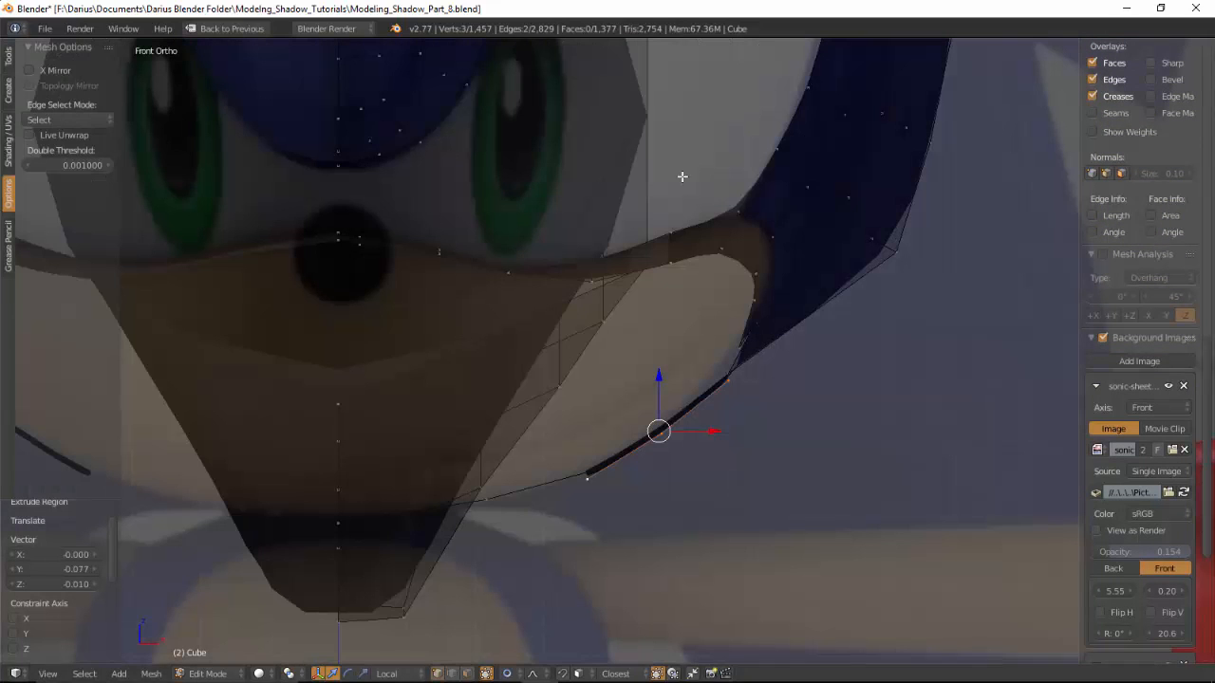
key("g")
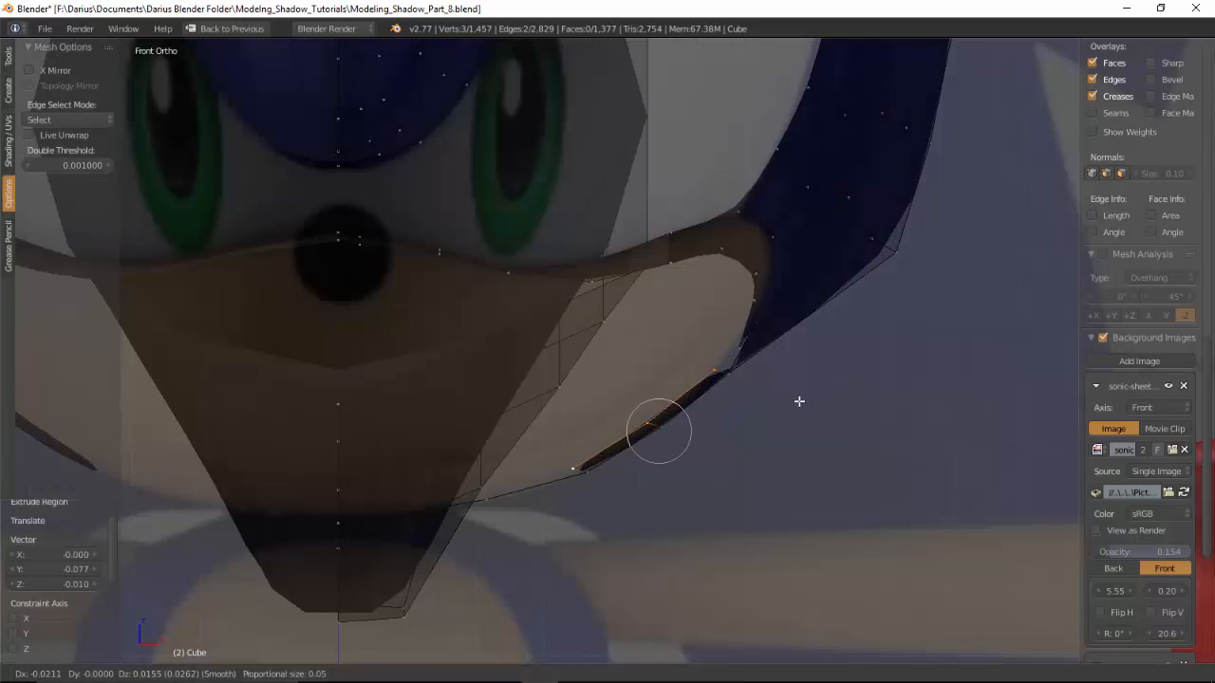
left_click(745, 347)
Step: Pull the upper cheek strip's inner vertices toward the face, the lowest about 0.012 inward and 0.023 up, the highest about 0.021 inward and 0.008 up
right_click(746, 346)
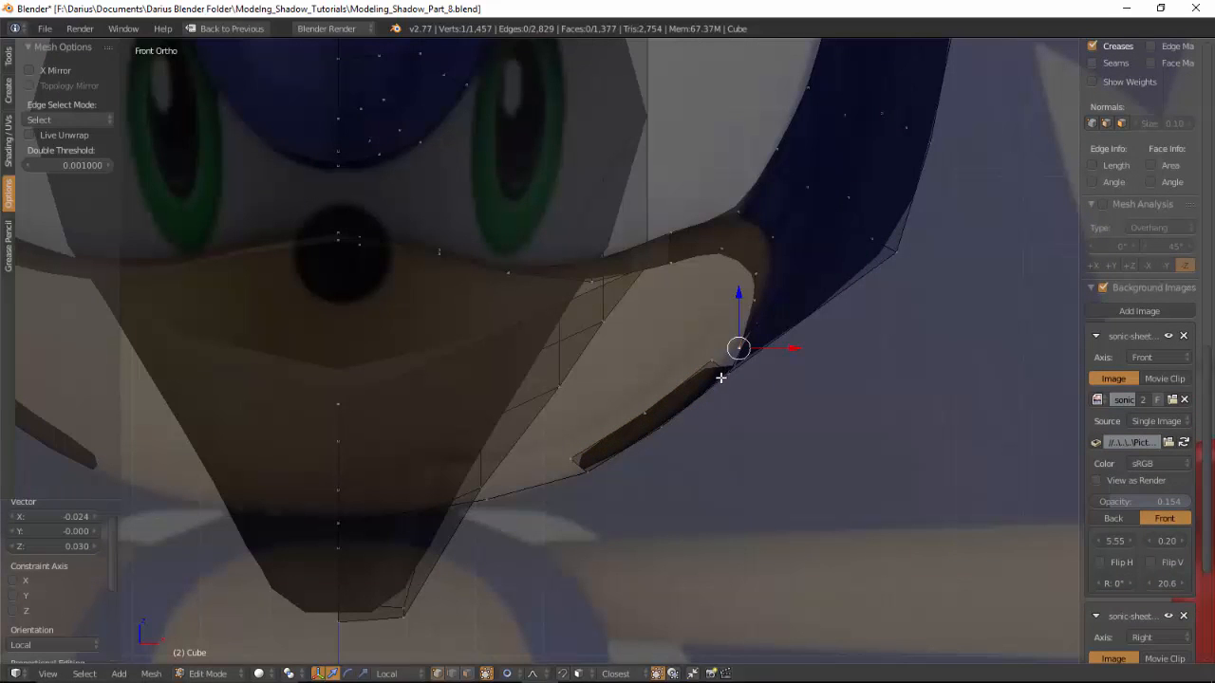
key("g")
left_click(727, 343)
key("g")
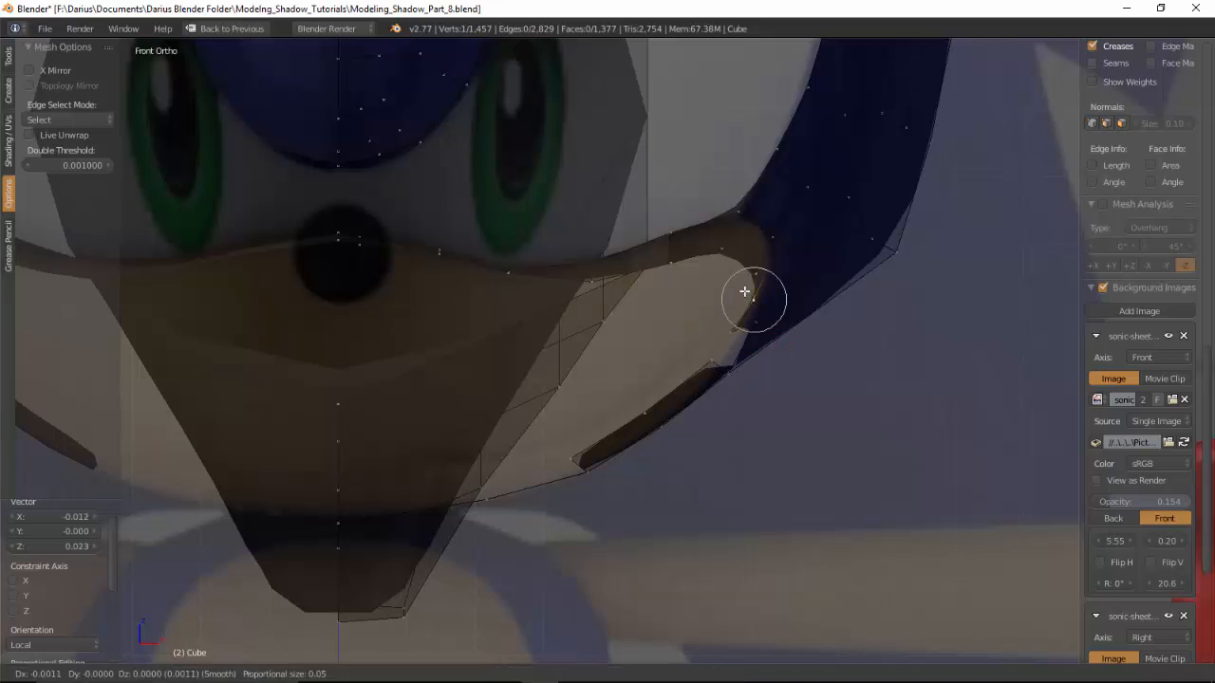
left_click(749, 290)
key("g")
left_click(741, 269)
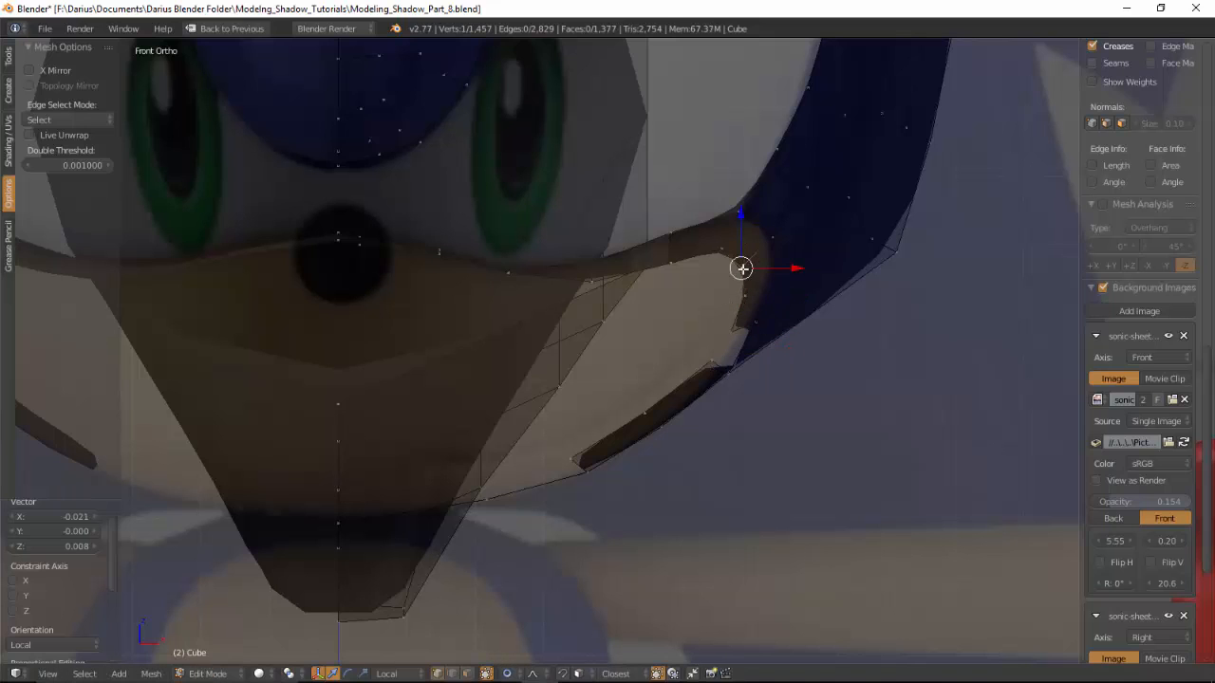
Step: Lower the strip's outer end vertex about 0.012 and nudge the inner cheek vertices slightly inward to smooth the strip's curve
key("g")
left_click(749, 327)
key("g")
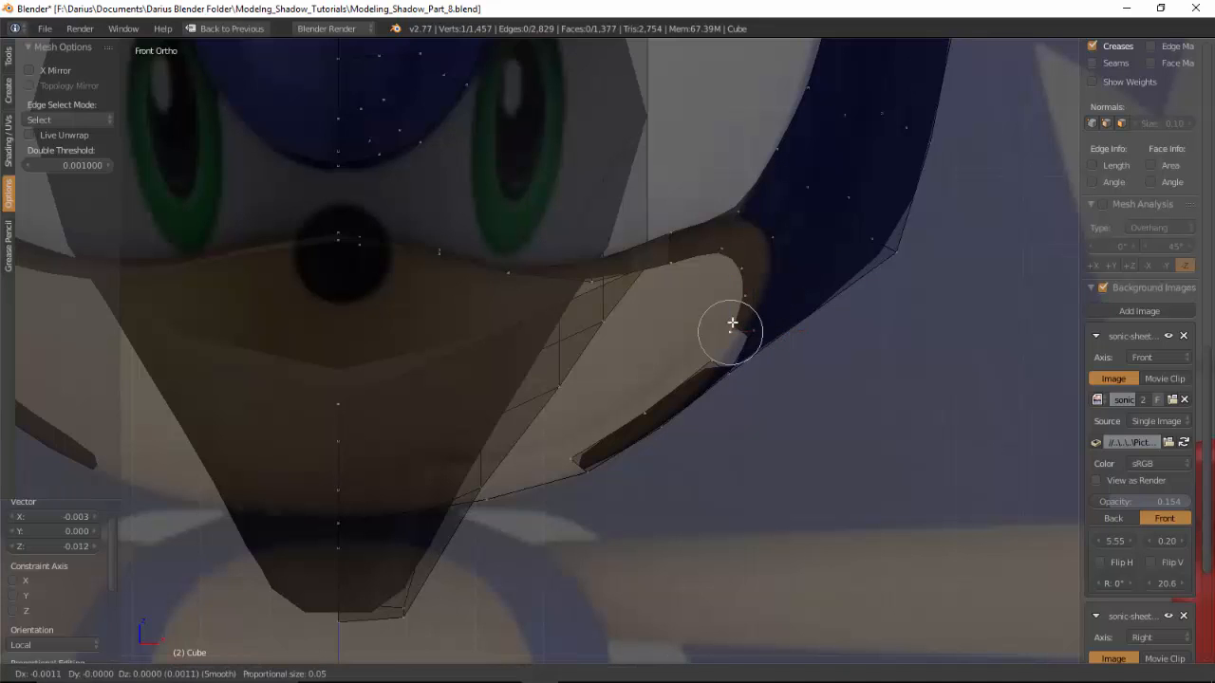
left_click(730, 325)
key("g")
left_click(738, 291)
key("g")
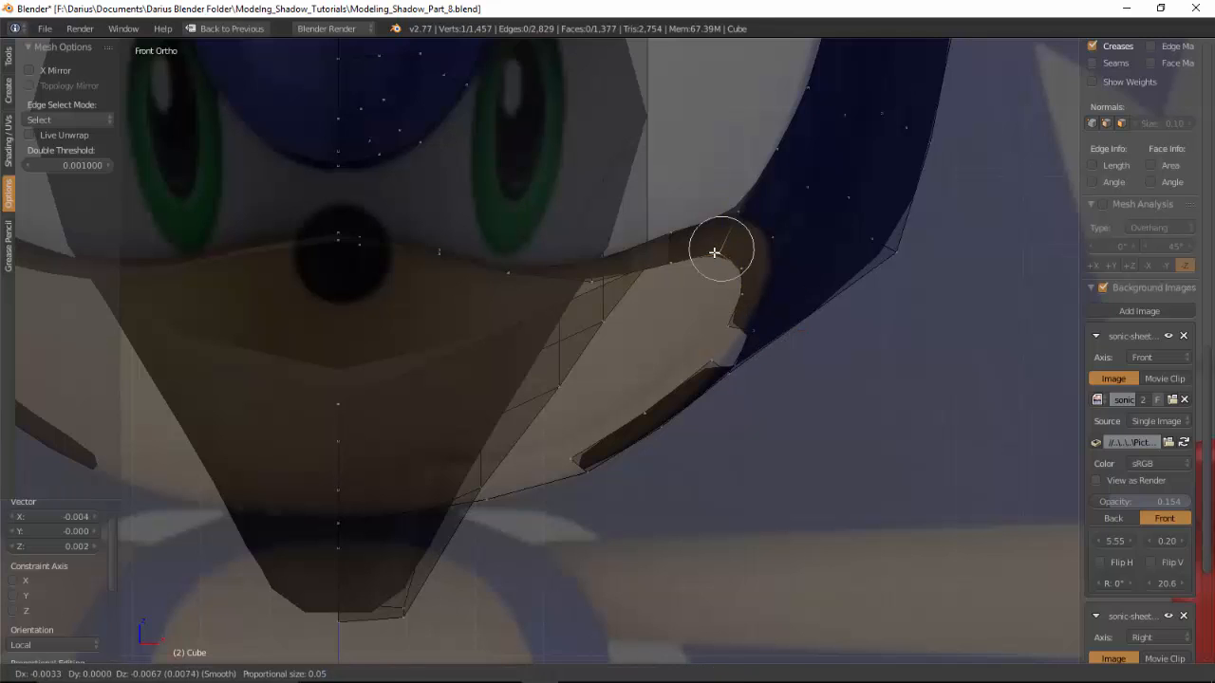
left_click(715, 254)
right_click(740, 269)
key("g")
left_click(734, 268)
Step: Fill the gap between the upper and lower cheek strips with a four-sided face
right_click(755, 338)
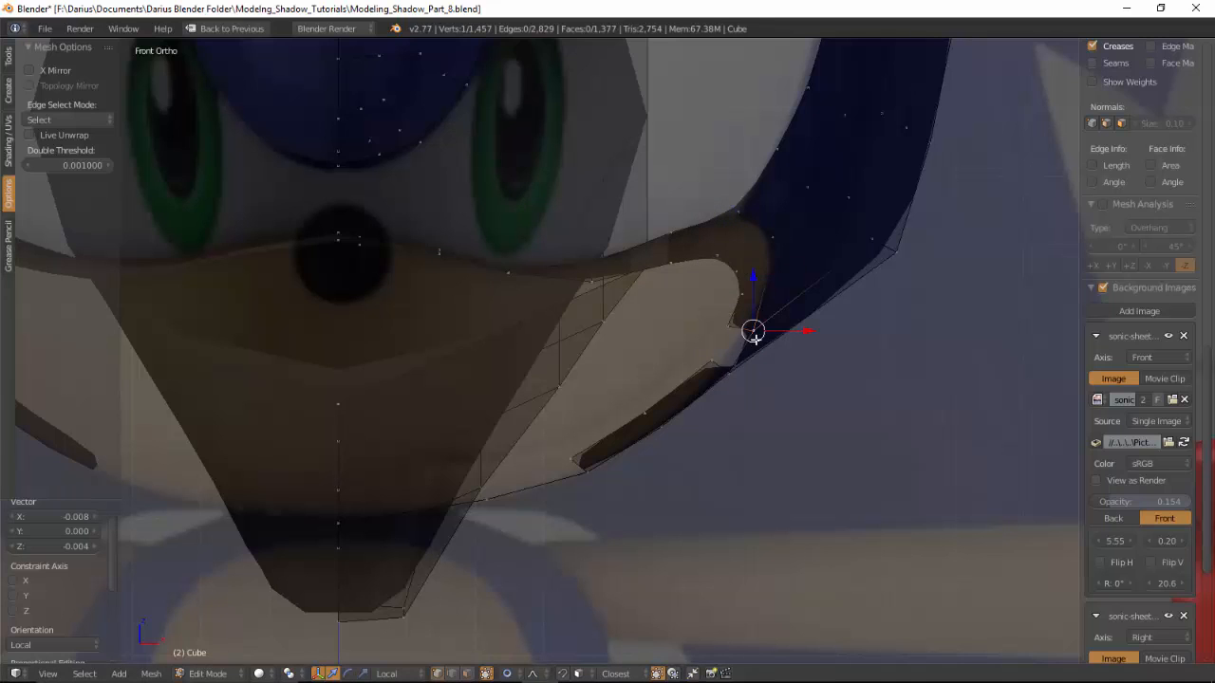
right_click(732, 367, "shift")
right_click(707, 367, "shift")
right_click(728, 332, "shift")
key("f")
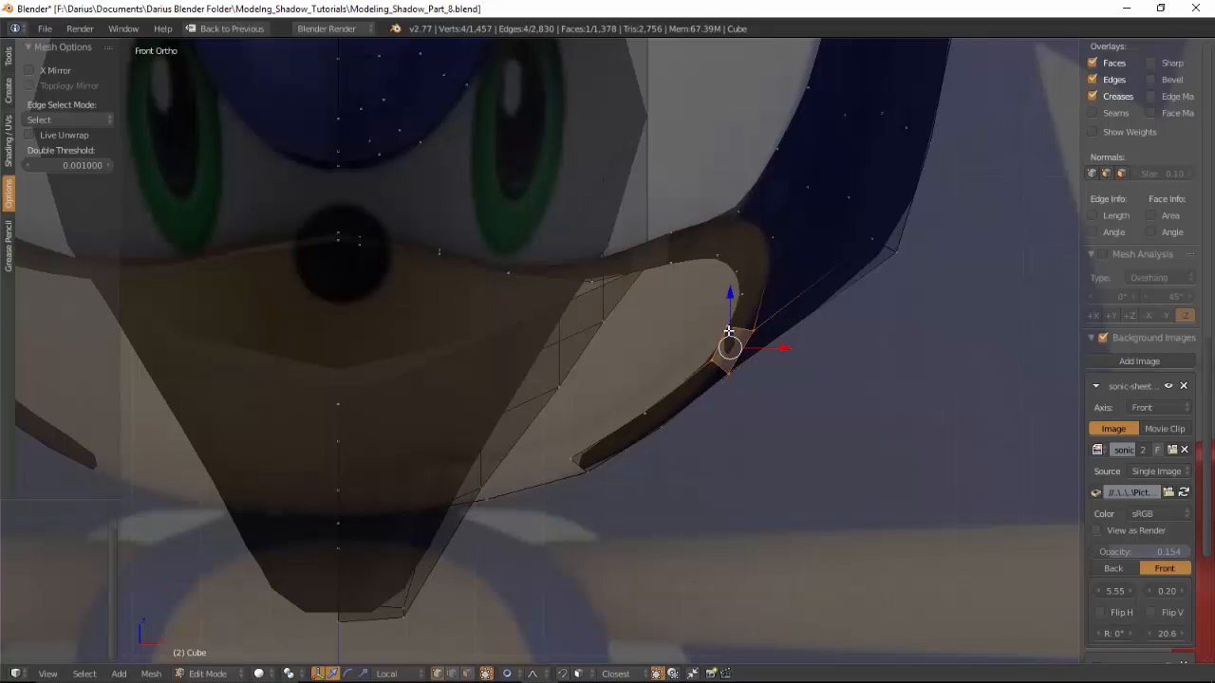
Step: Extrude the lower strip's inner end vertex about 0.134 inward and 0.034 down, and shift it about 0.018 forward in the side view
right_click(566, 461)
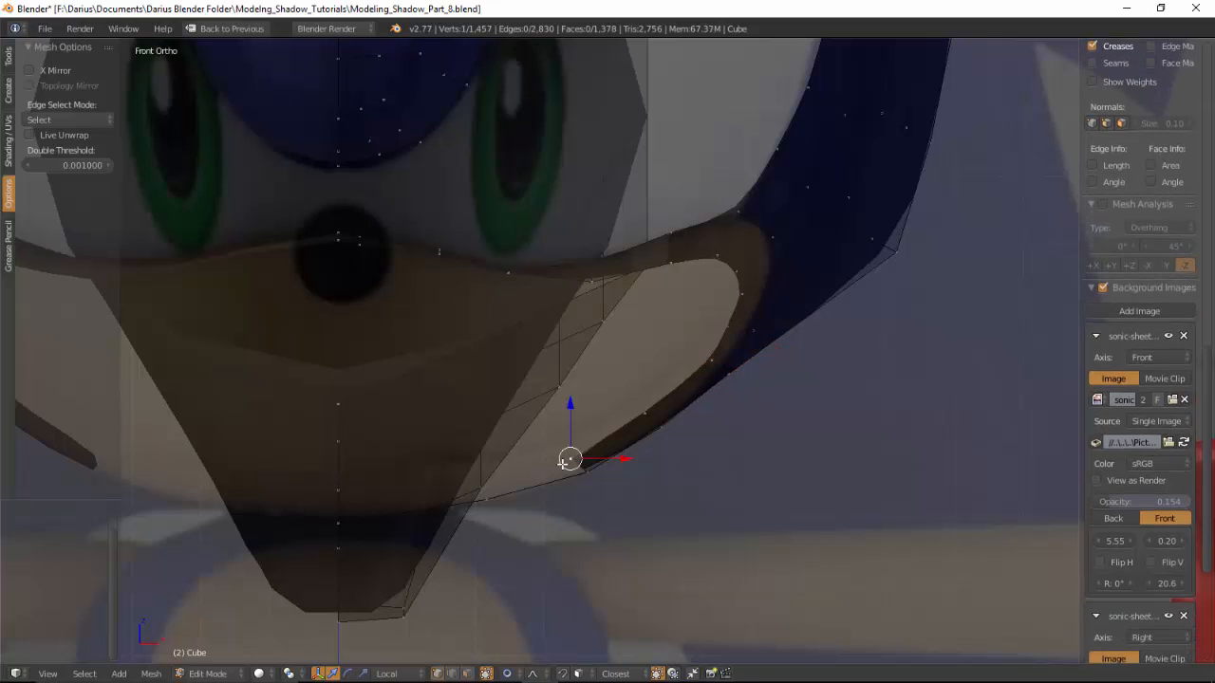
key("e")
left_click(484, 482)
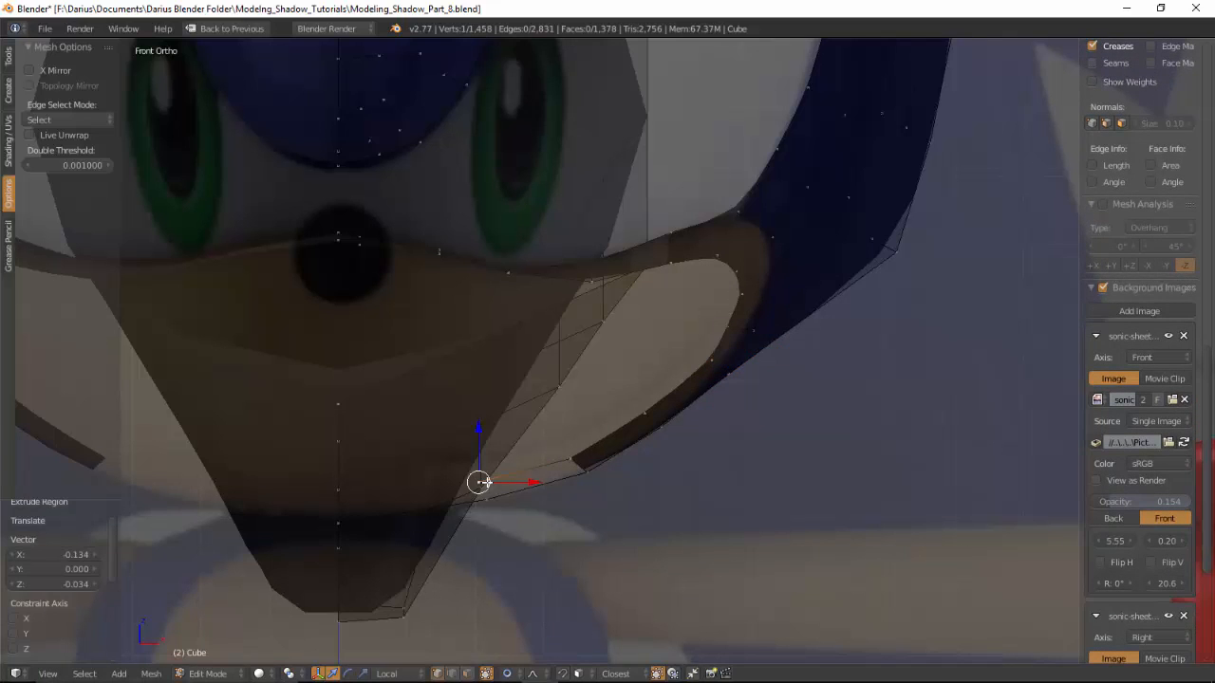
key("KP_3")
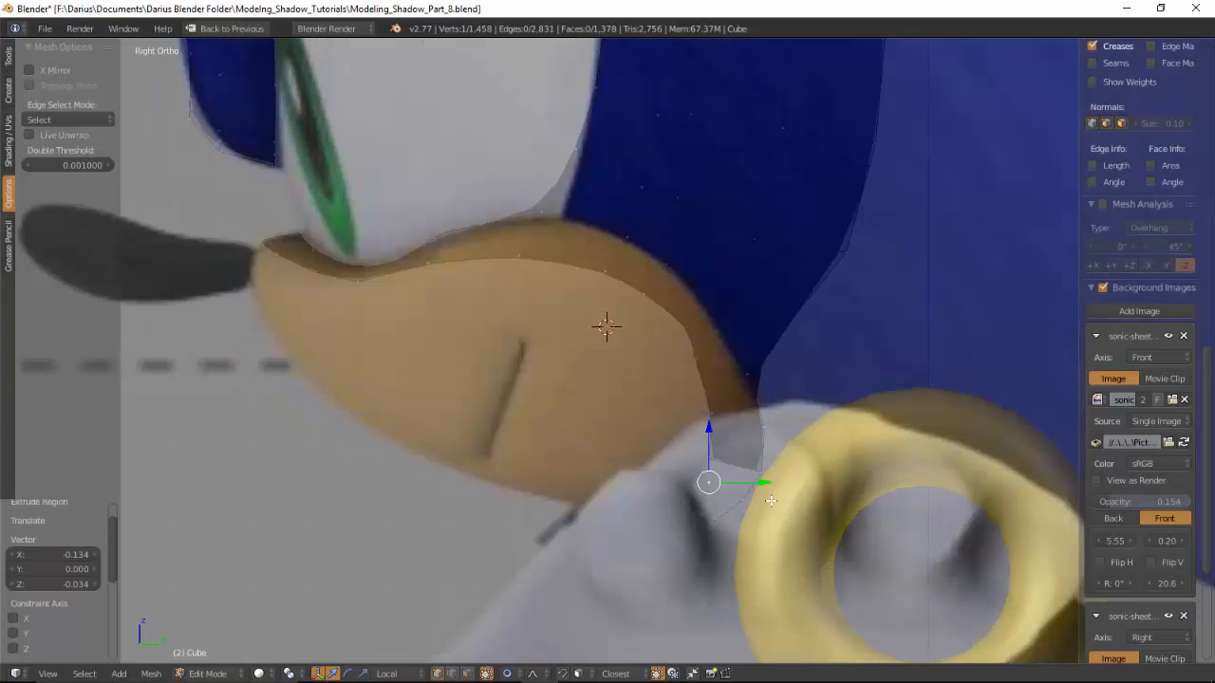
key("g")
left_click(758, 498)
Step: Extrude the new chin vertex about 0.343 inward to the centre line, and shift it about 0.050 forward and 0.018 down in the side view
key("KP_1")
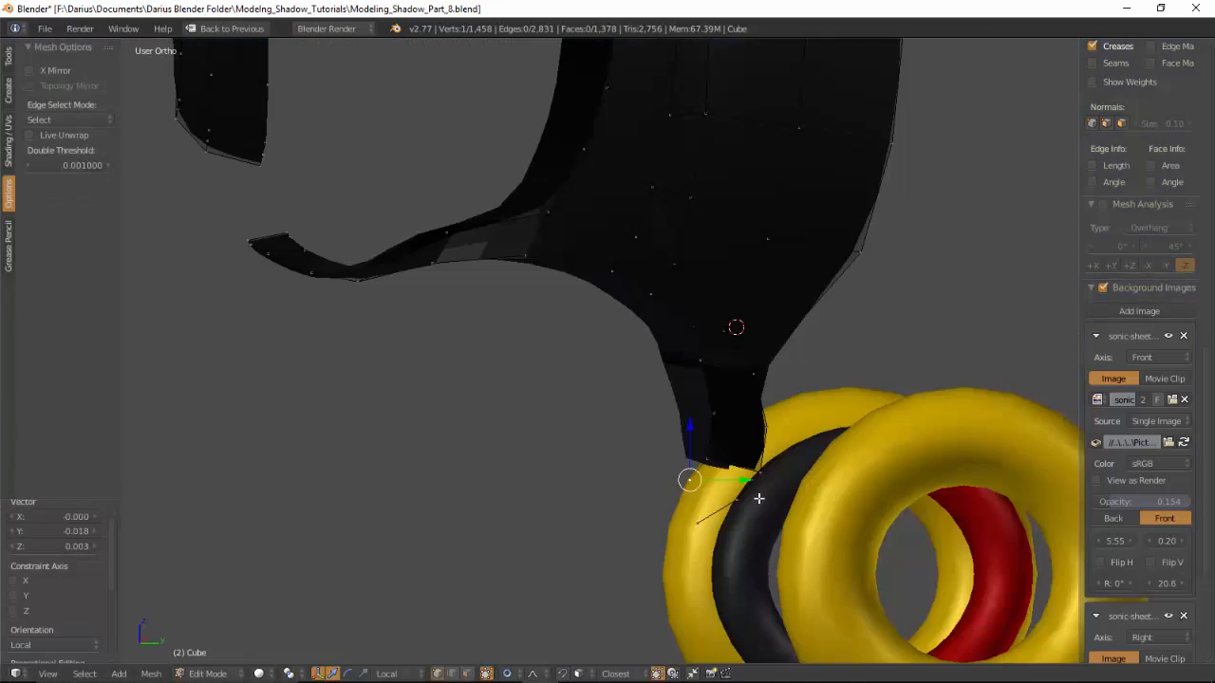
key("e")
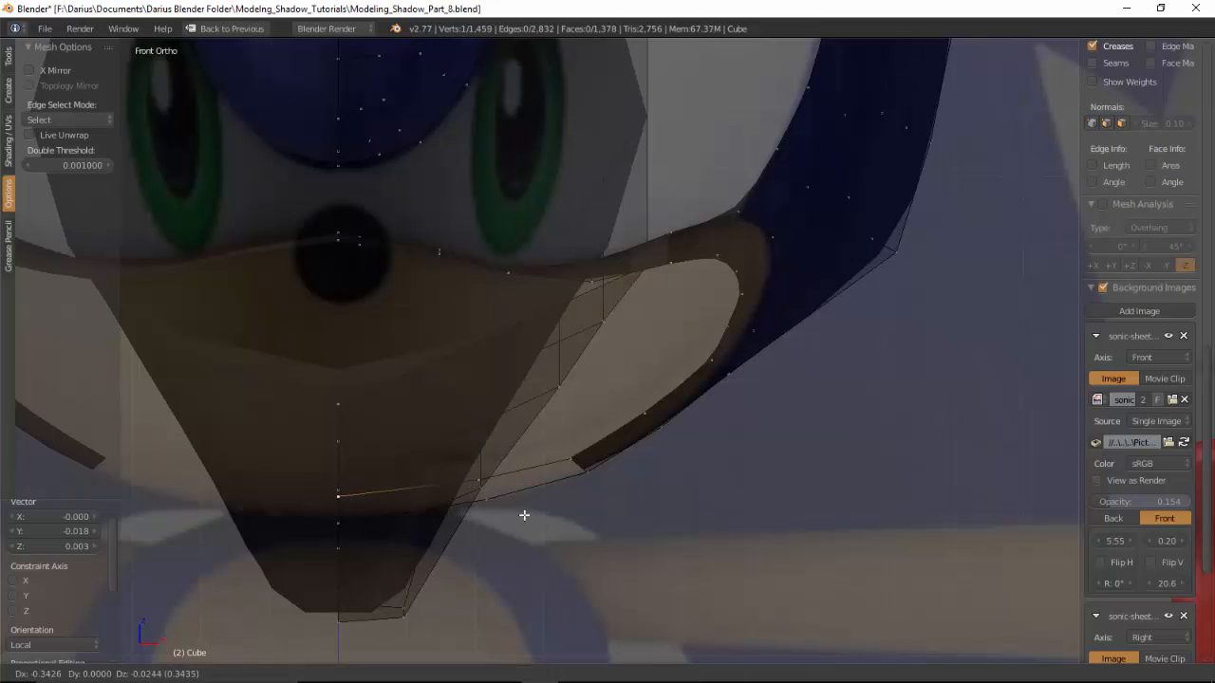
left_click(522, 512)
key("KP_3")
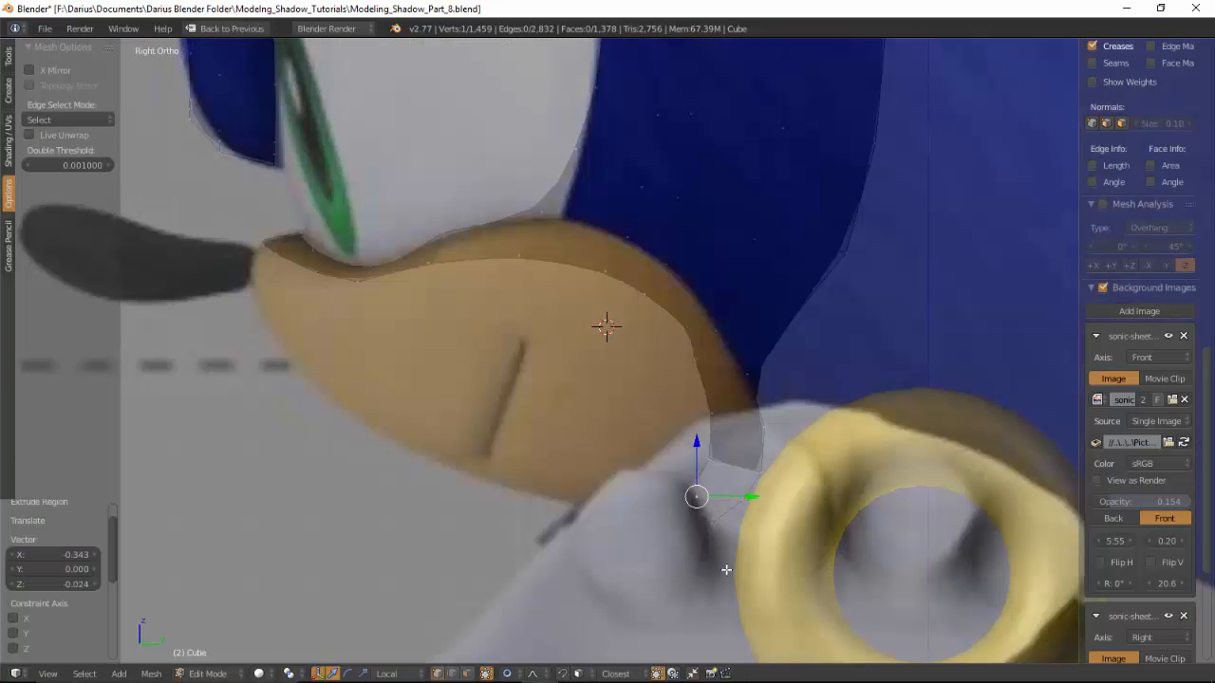
key("g")
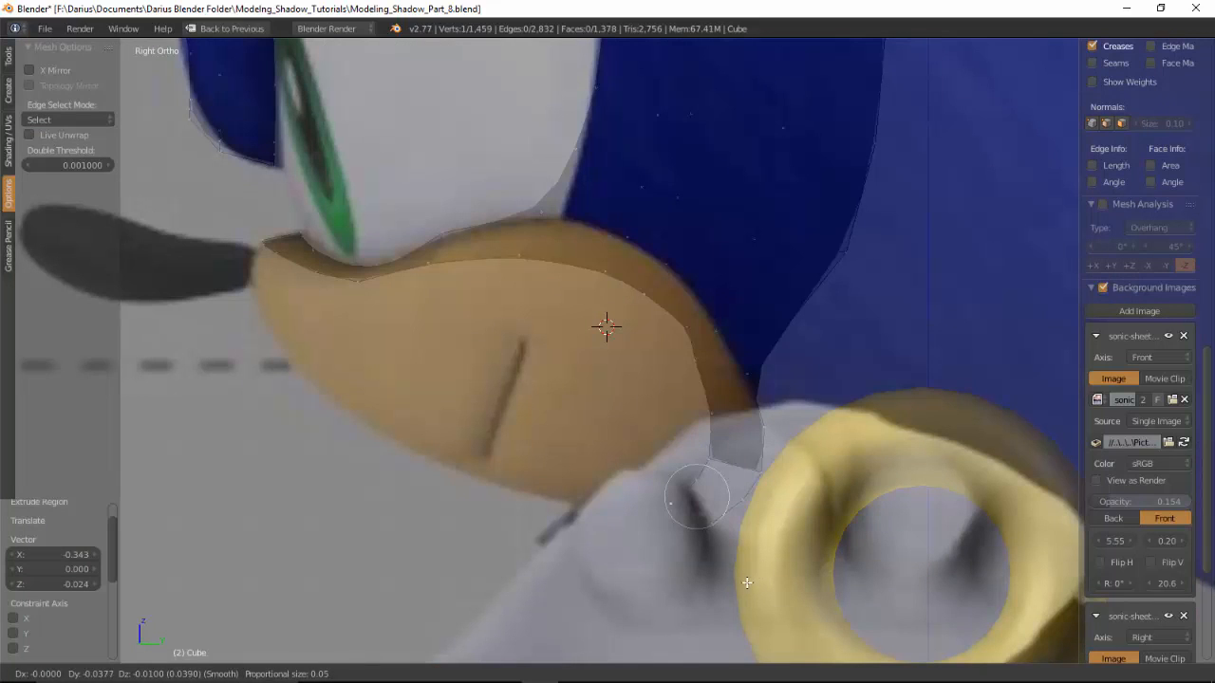
left_click(746, 583)
Step: Fill the chin strip between the centre line and the lower cheek strip with two four-sided faces
right_click(715, 535, "shift")
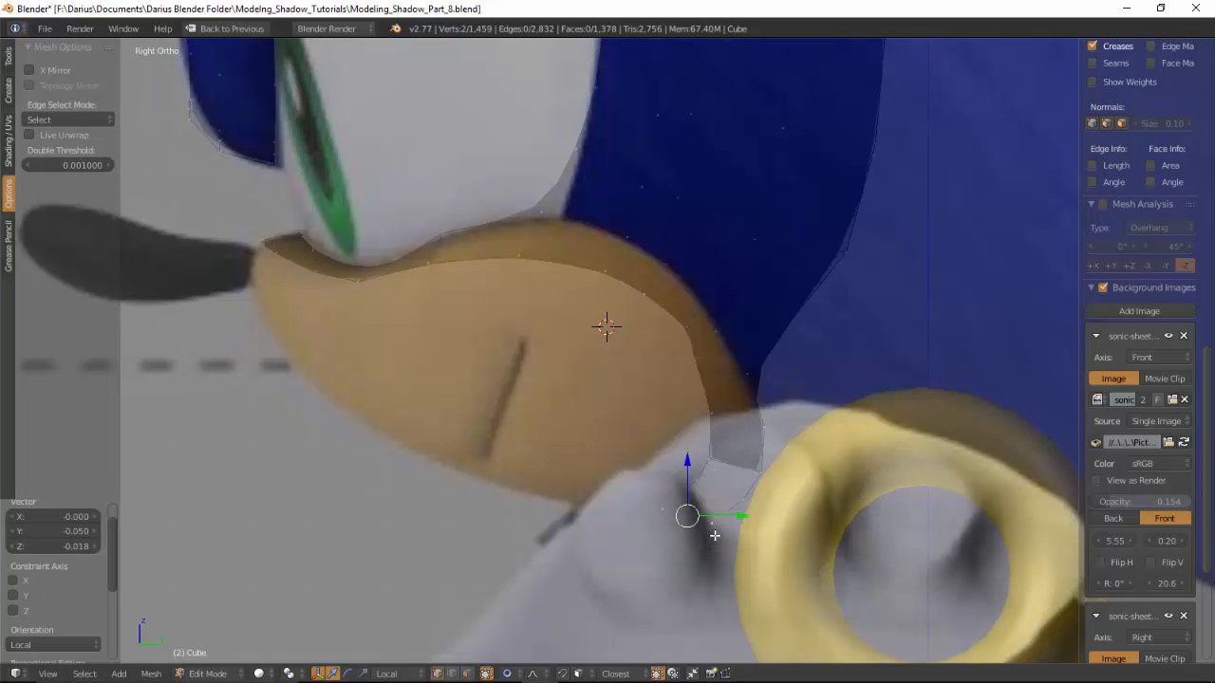
right_click(734, 529, "shift")
right_click(708, 491, "shift")
key("f")
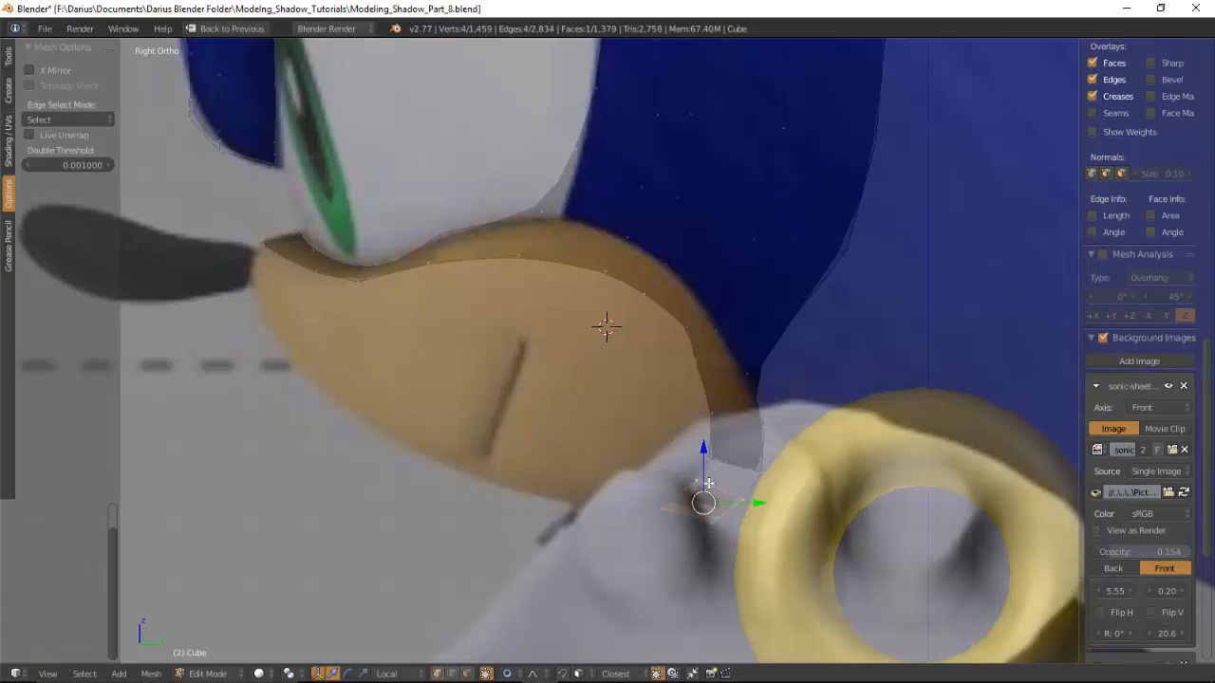
key("f")
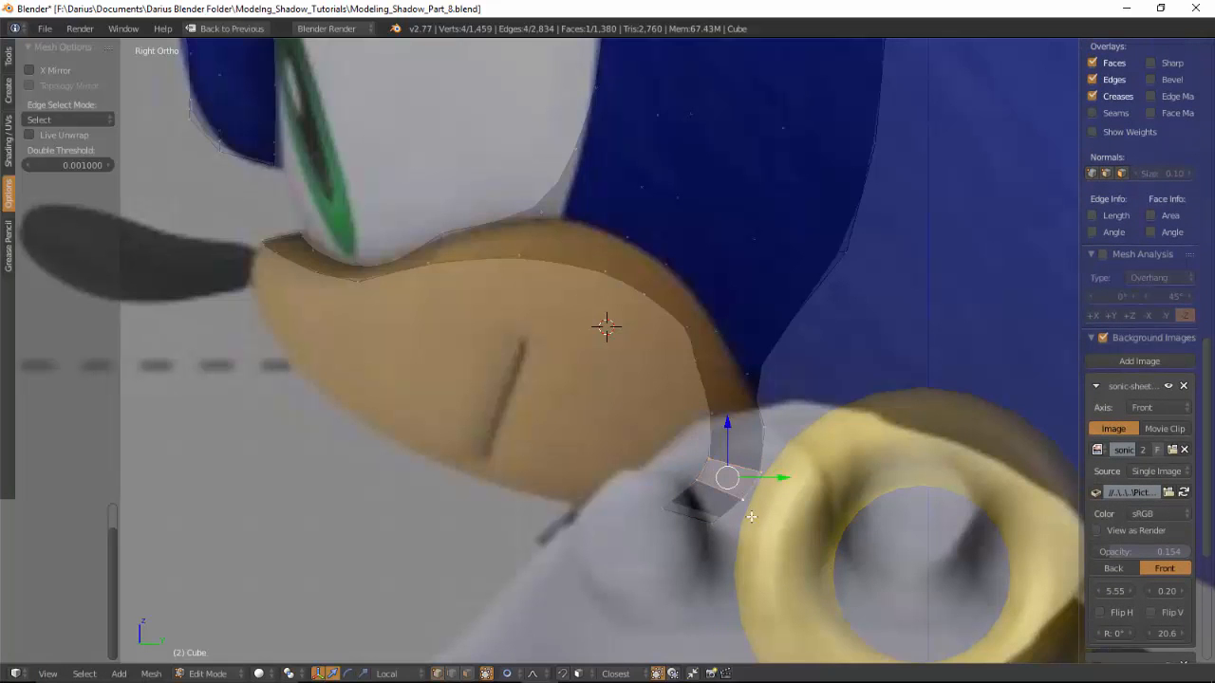
Step: Shift the cheek vertex on the muzzle opening's inner edge about 0.017 back and 0.014 down in the side view
key("a")
middle_click_drag(601, 326, 627, 452)
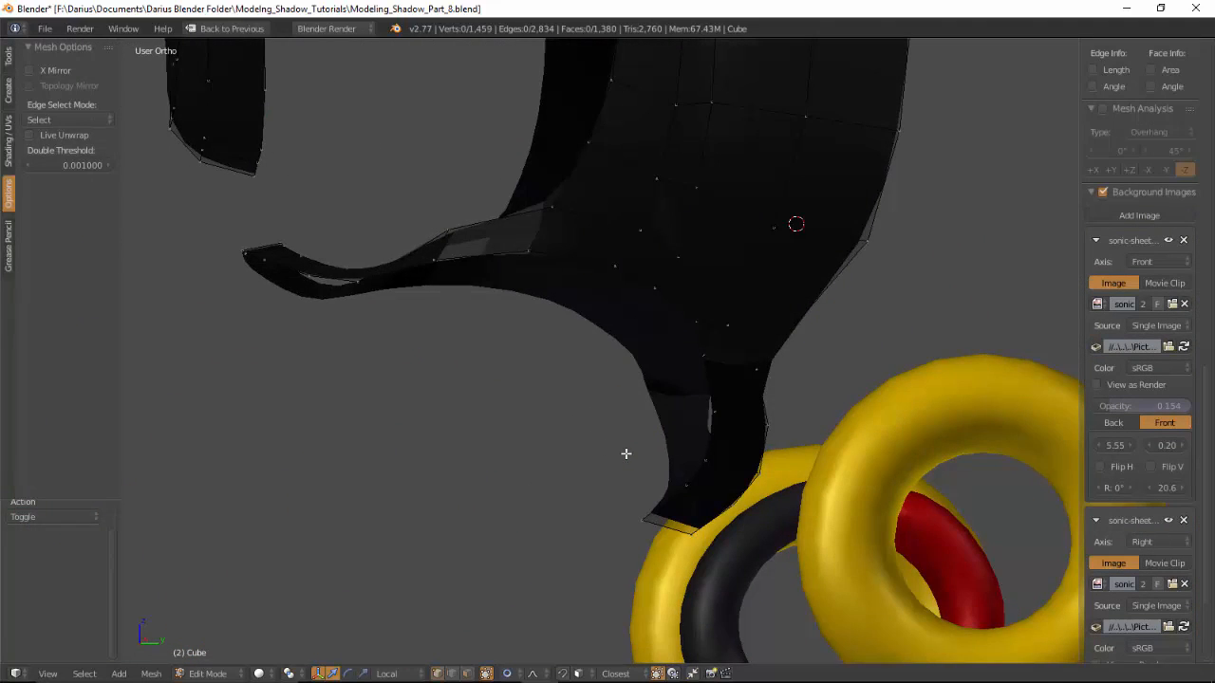
key("KP_3")
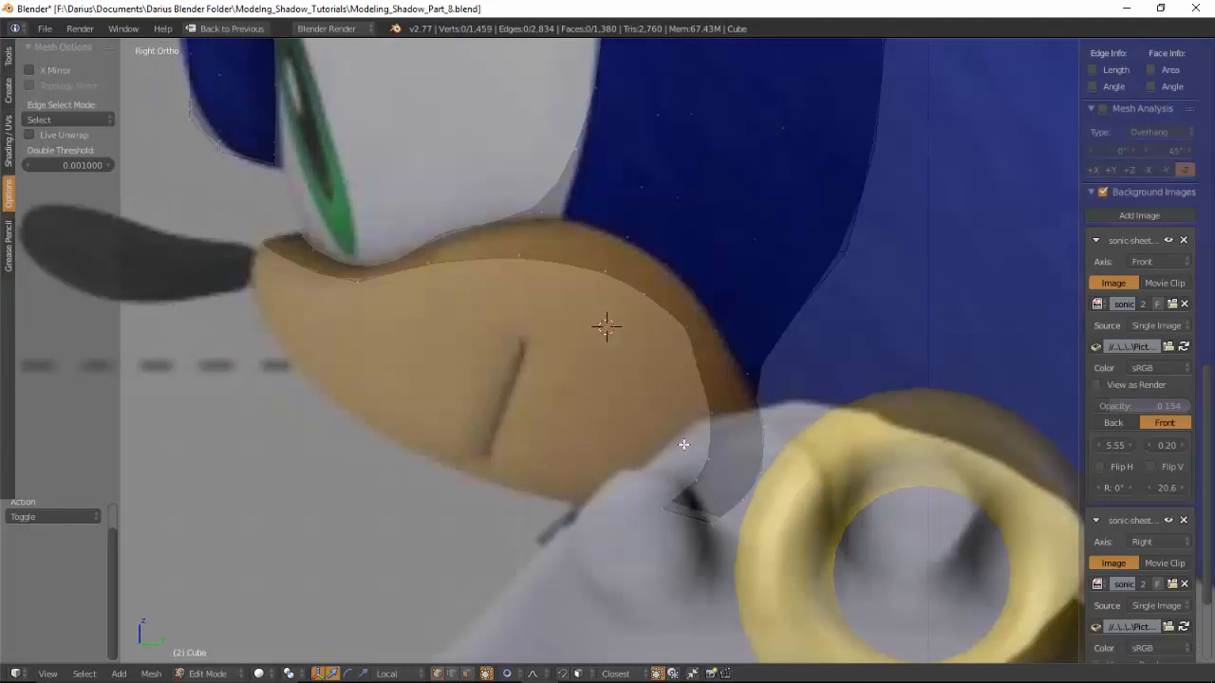
right_click(694, 361)
key("g")
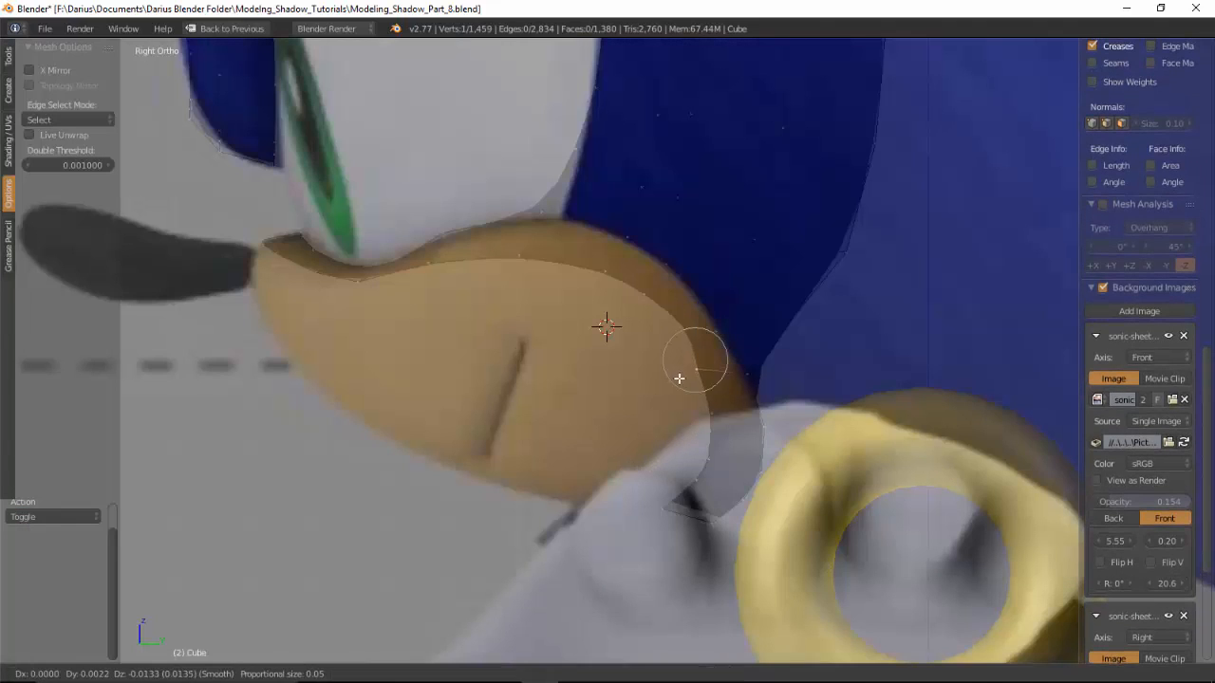
left_click(692, 371)
scroll(610, 395, "down", 2)
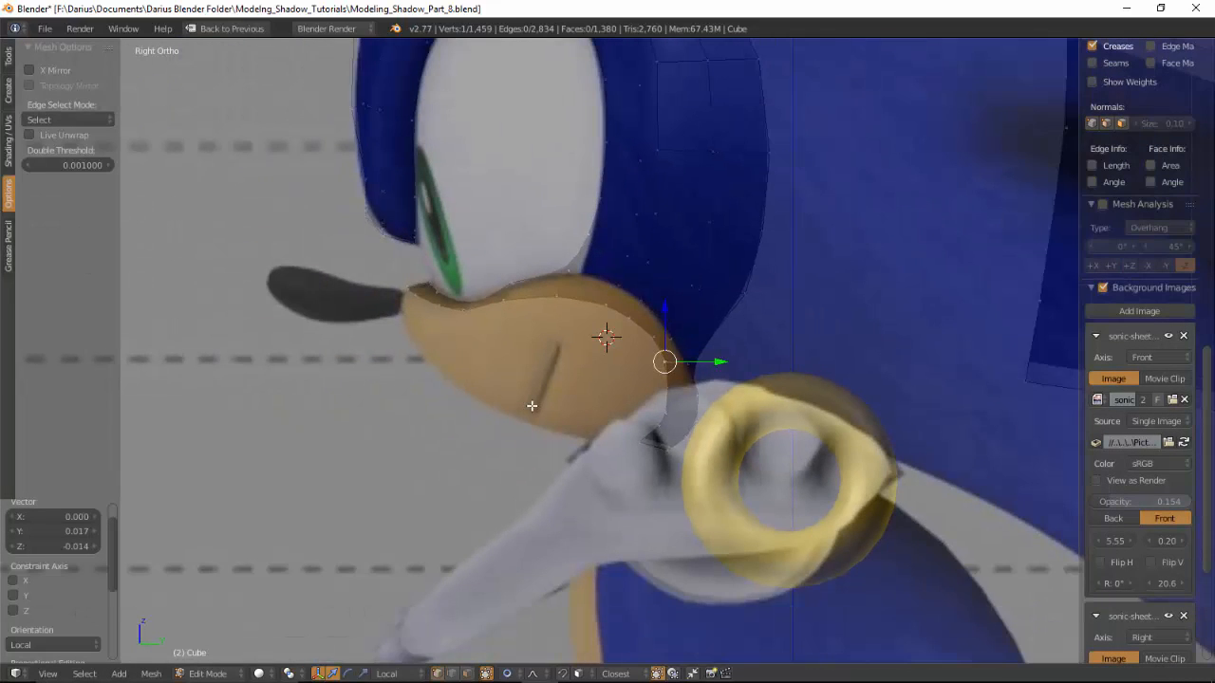
scroll(531, 405, "up", 2)
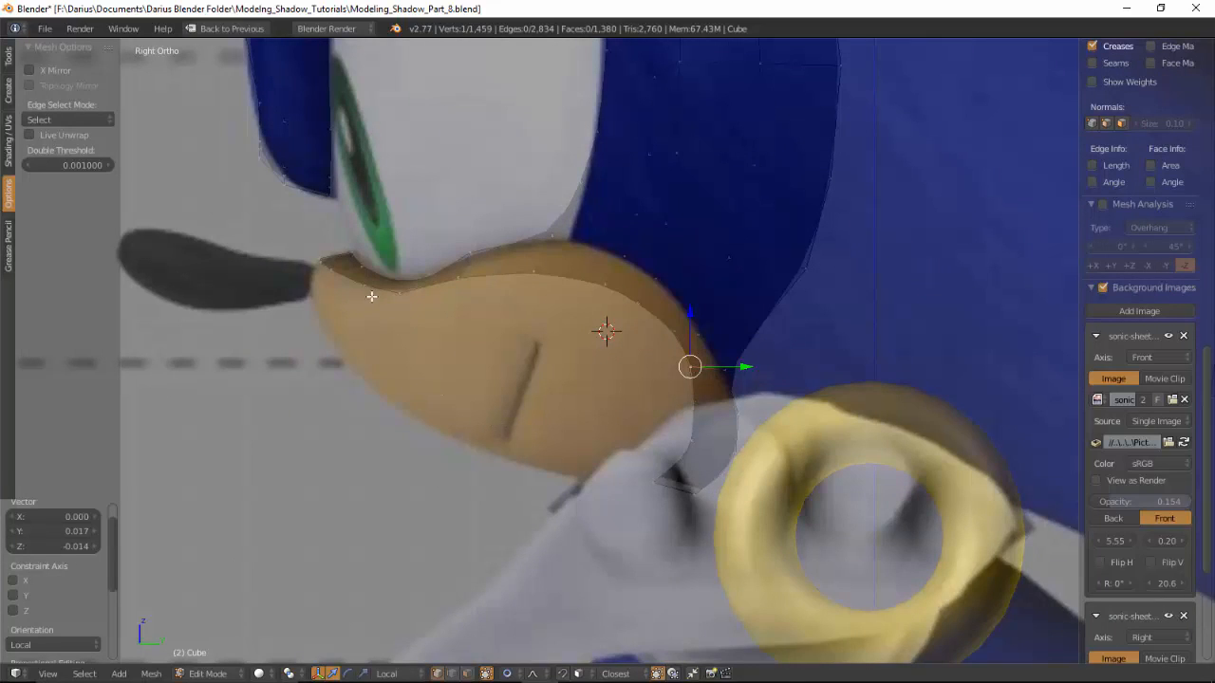
Step: Extrude the muzzle opening's whole inner edge loop about 0.051 forward and 0.013 down, and scale it to about 0.91
right_click(320, 262)
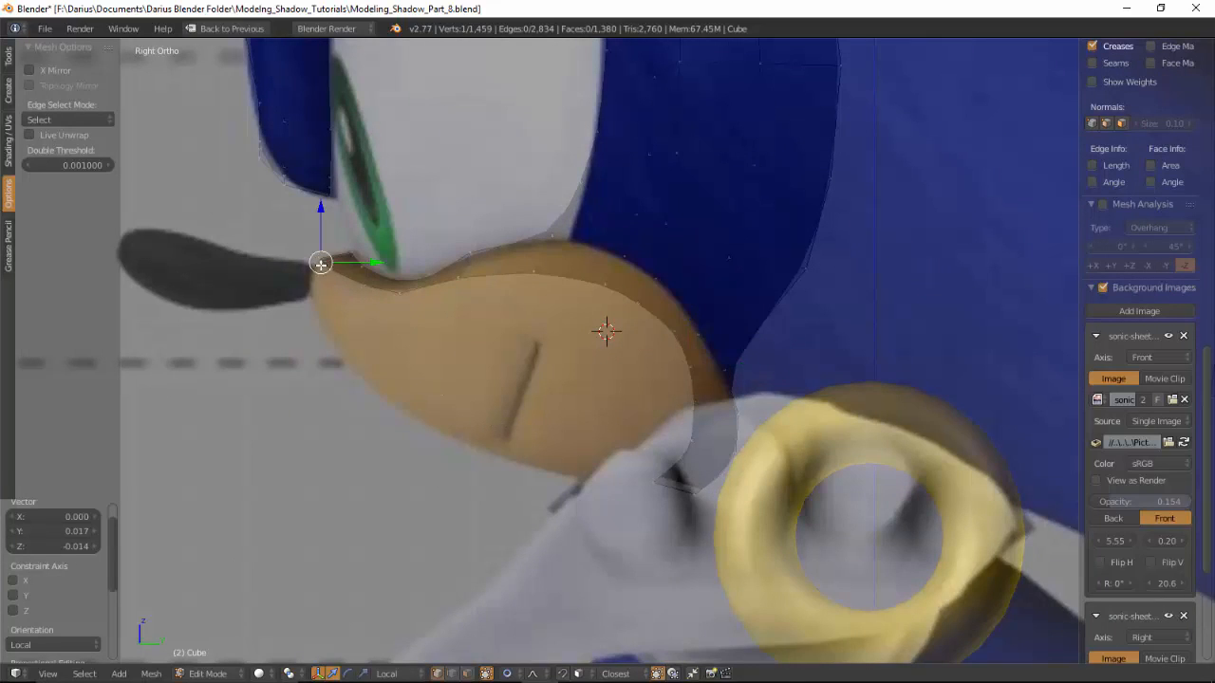
right_click(435, 291, "alt")
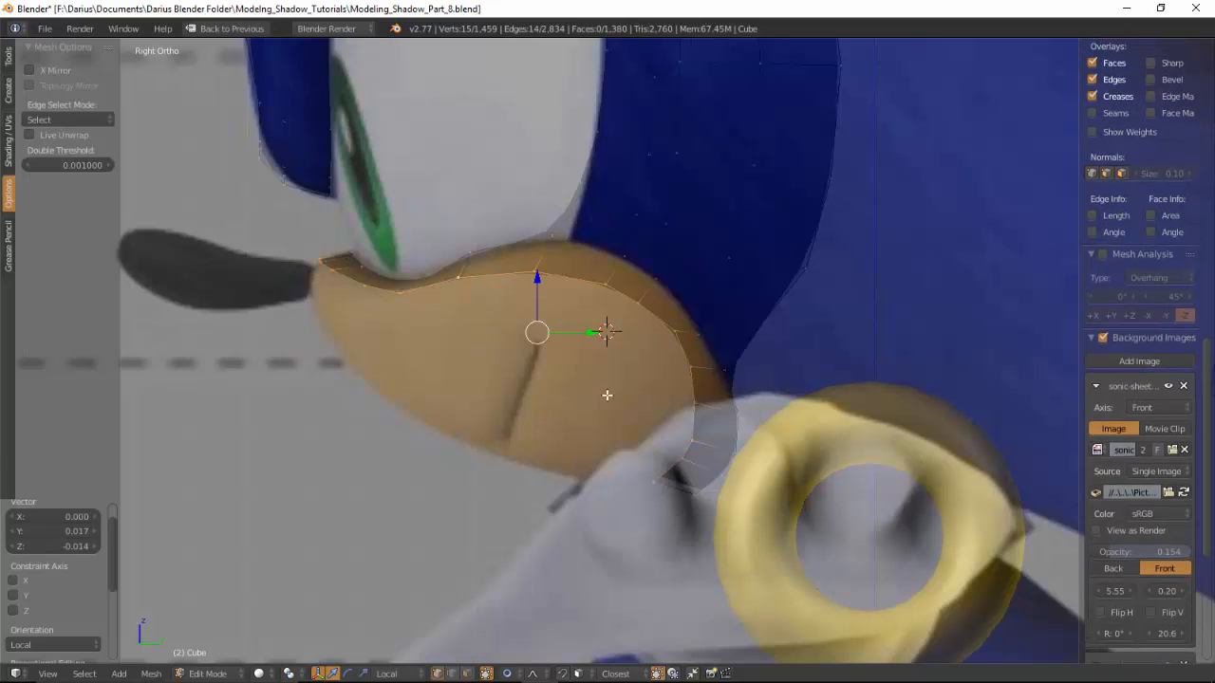
key("e")
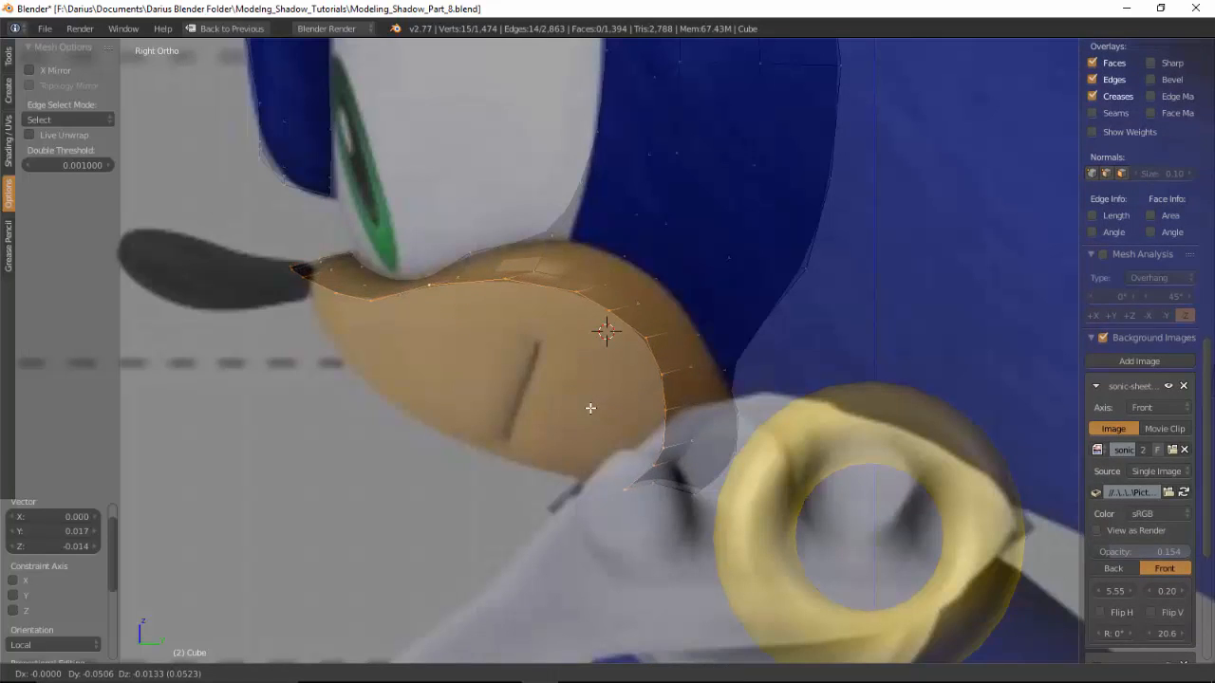
left_click(591, 408)
key("s")
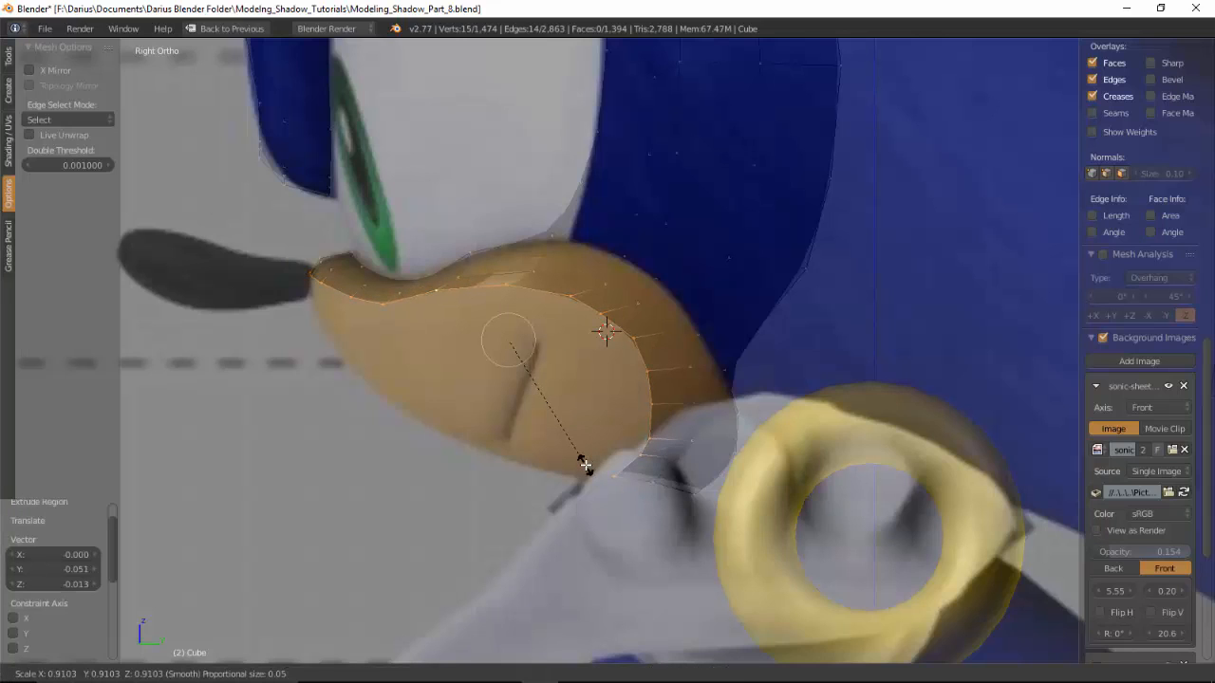
left_click(583, 465)
Step: Shift the extruded muzzle loop about 0.021 forward and 0.019 down in the side view, and scale it to about 0.99
key("g")
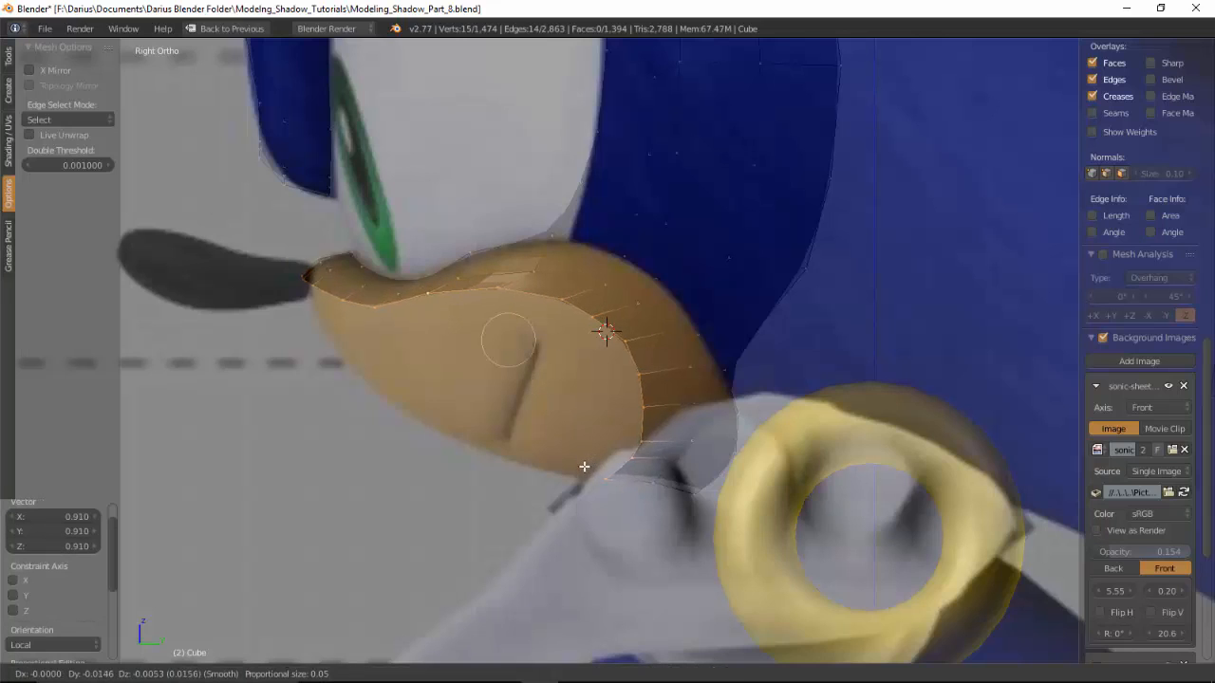
left_click(582, 477)
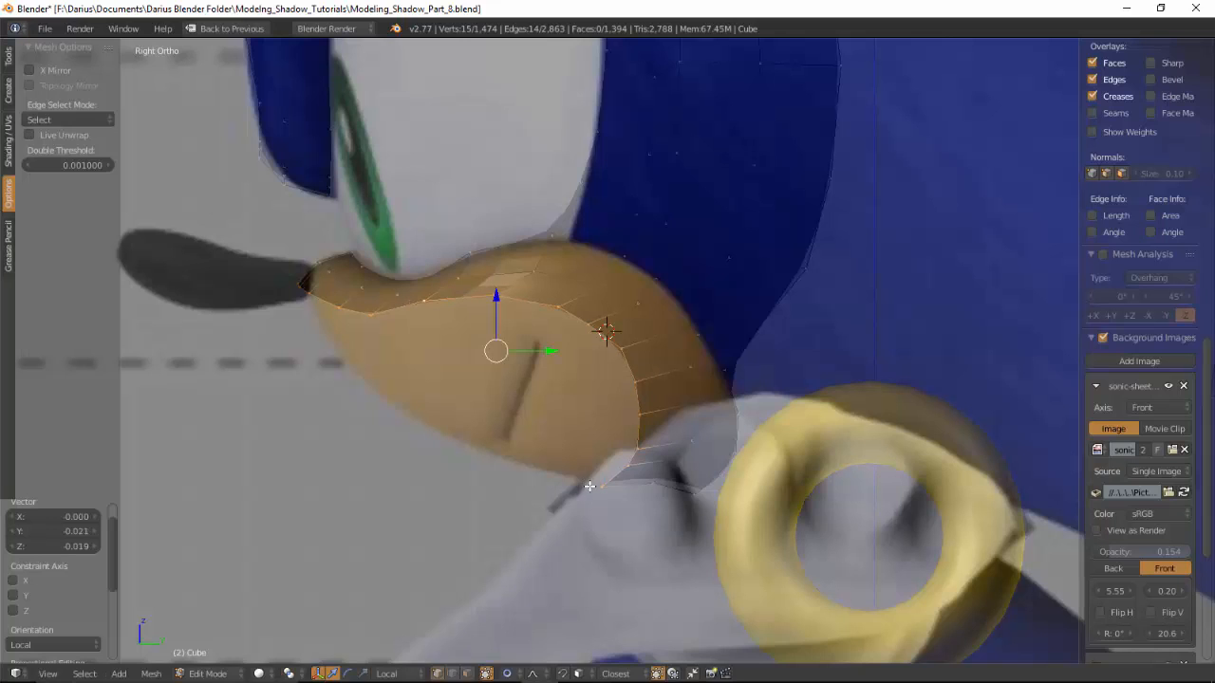
key("s")
left_click(588, 486)
Step: Shift the extruded muzzle loop about 0.025 inward along X in the front view
key("KP_1")
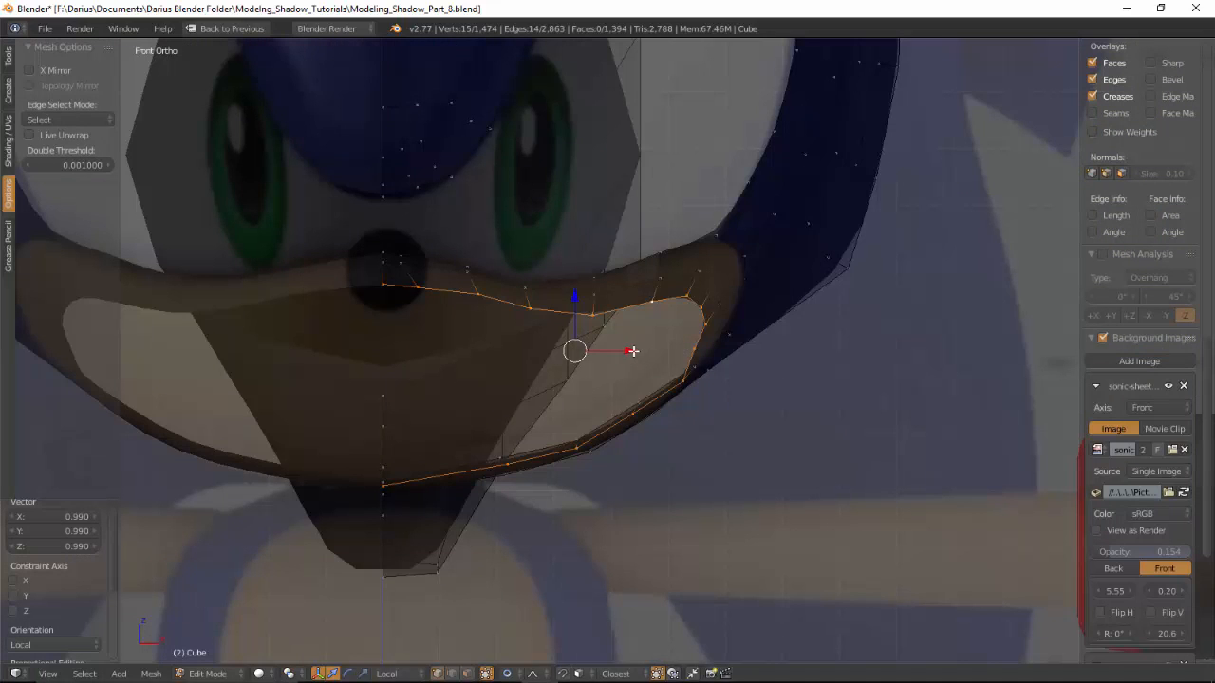
key("g")
key("x")
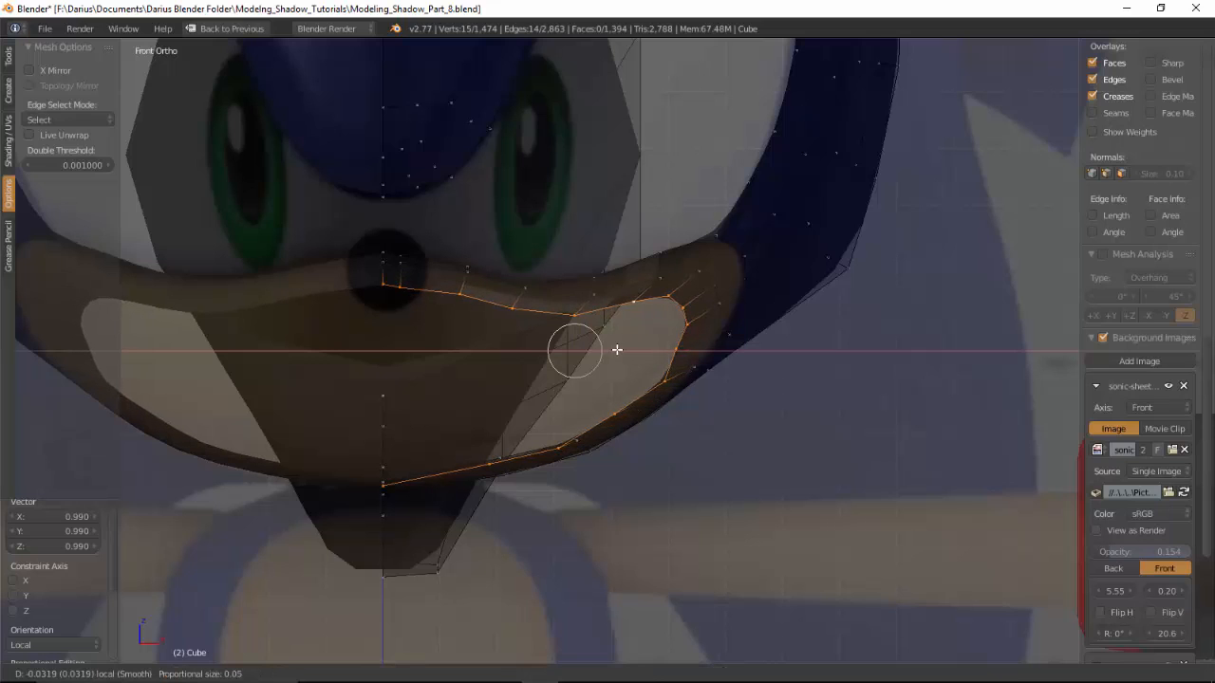
left_click(620, 350)
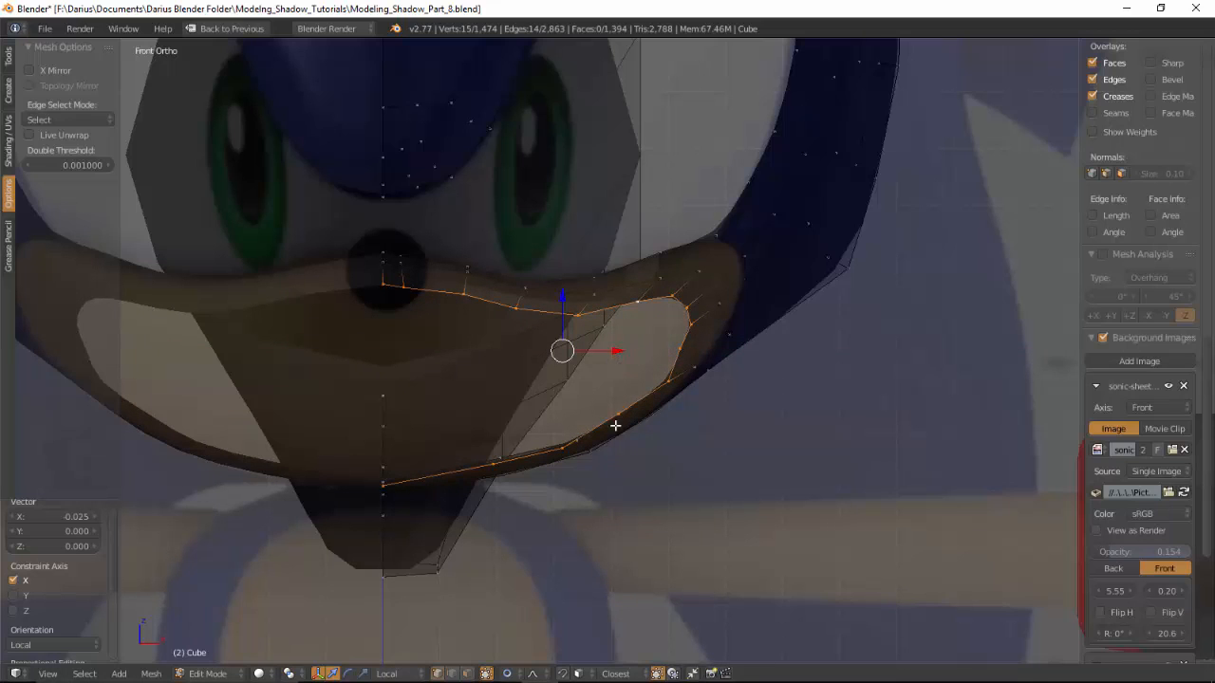
Step: Lower the chin strip's middle centre-line vertex by about 0.028 and nudge the neighbouring middle-row vertex down in the side view
middle_click_drag(576, 434, 424, 418)
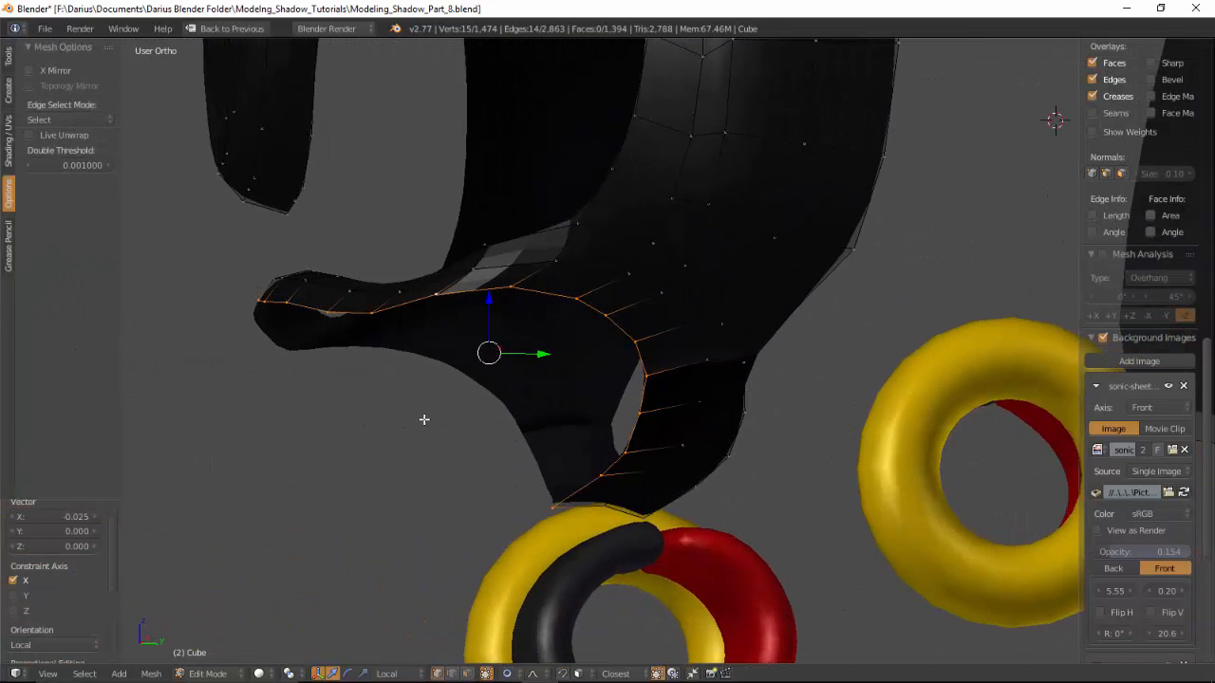
key("KP_3")
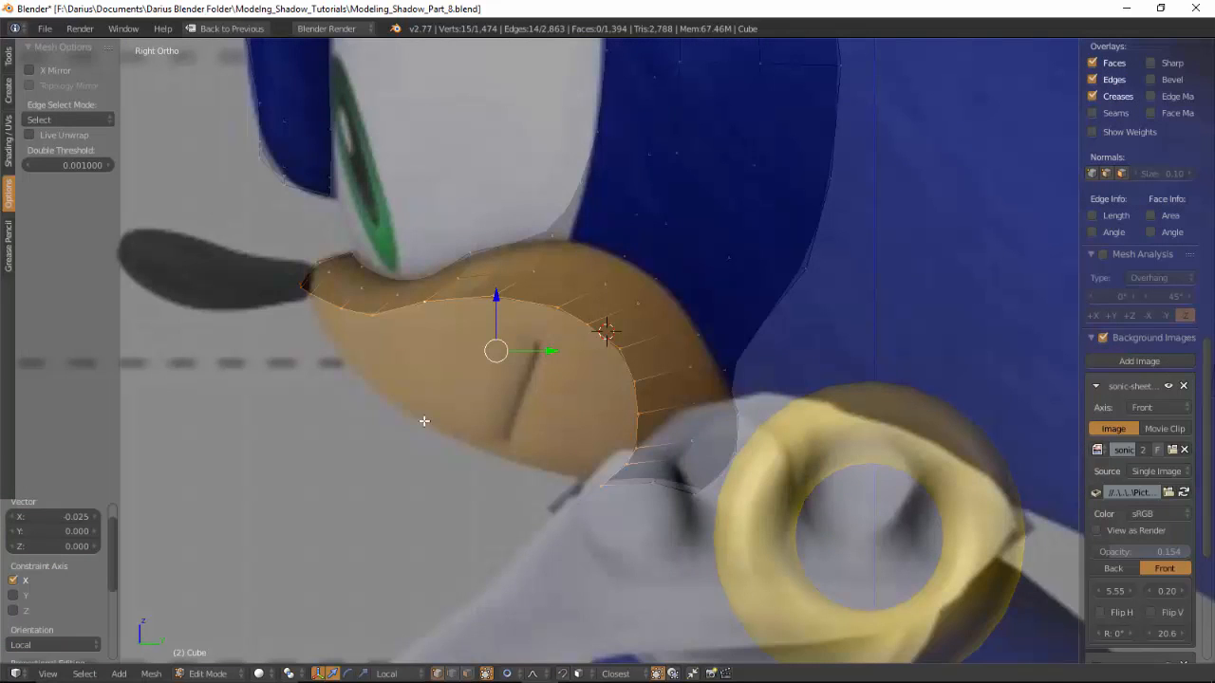
right_click(652, 482)
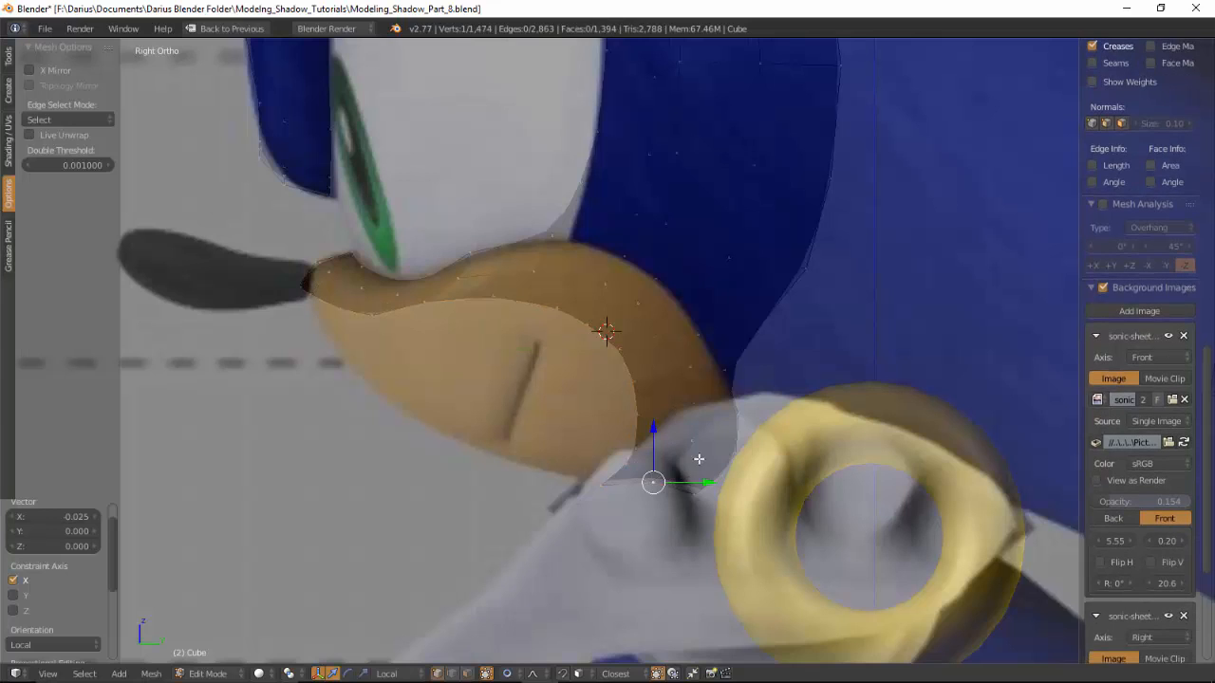
key("g")
left_click(693, 482)
right_click(686, 451)
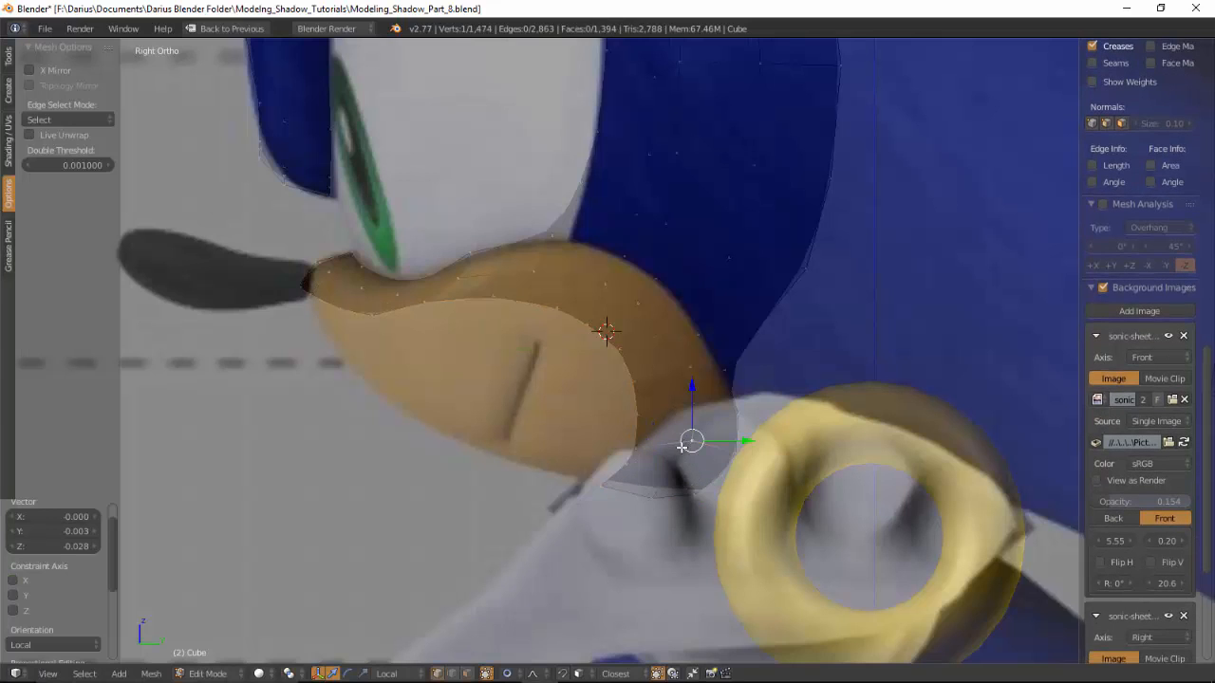
right_click(681, 463)
key("g")
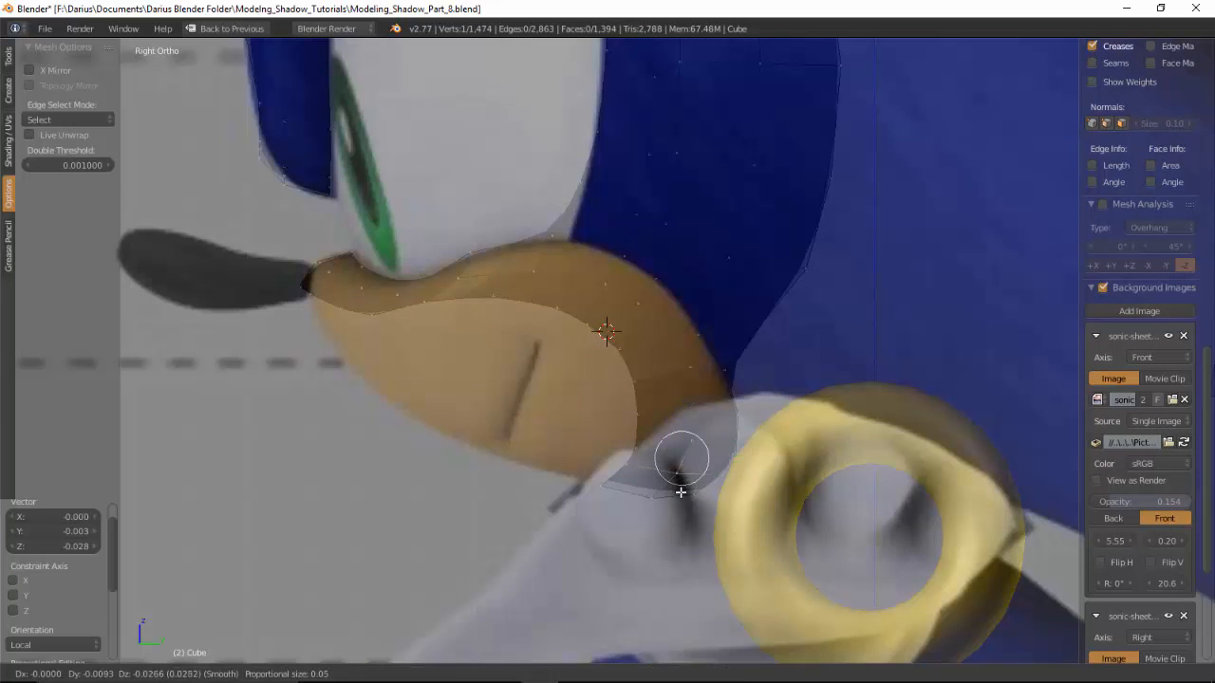
left_click(683, 469)
Step: Lower the lower cheek's middle-row vertex about 0.020, nudge the one above it down, and shift the inner chin vertex 0.012 forward and 0.007 down
right_click(690, 445)
key("g")
left_click(692, 450)
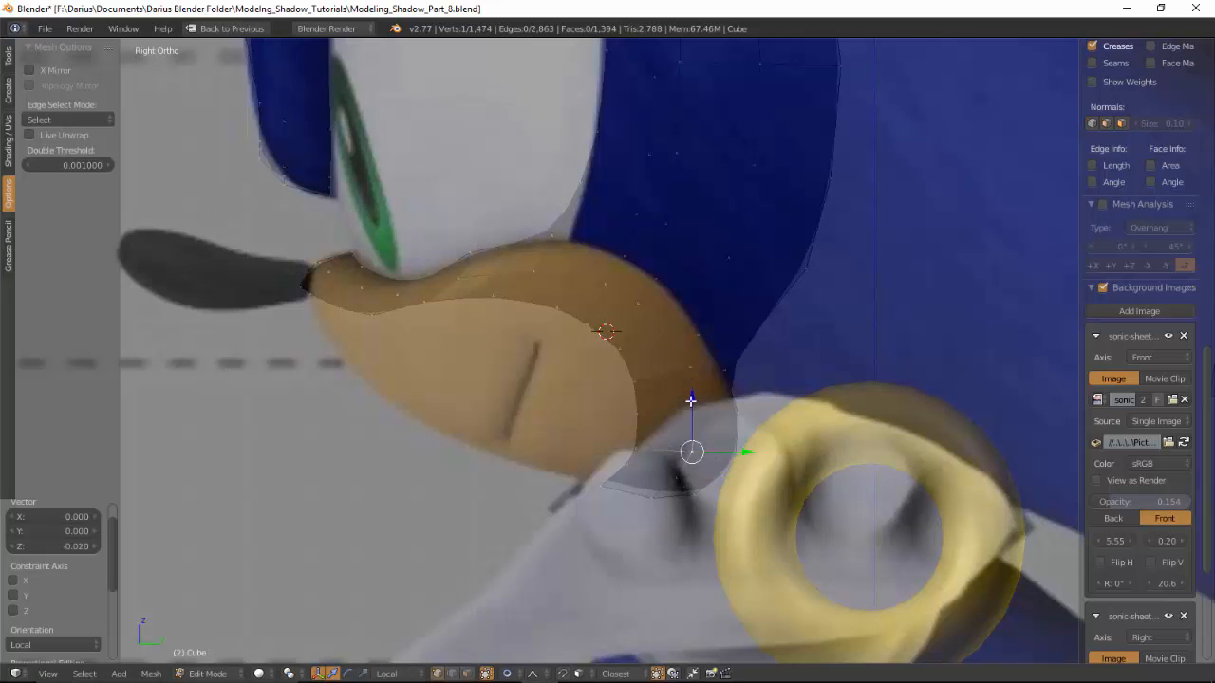
right_click(692, 402)
key("g")
left_click(691, 411)
right_click(634, 464)
key("g")
left_click(631, 467)
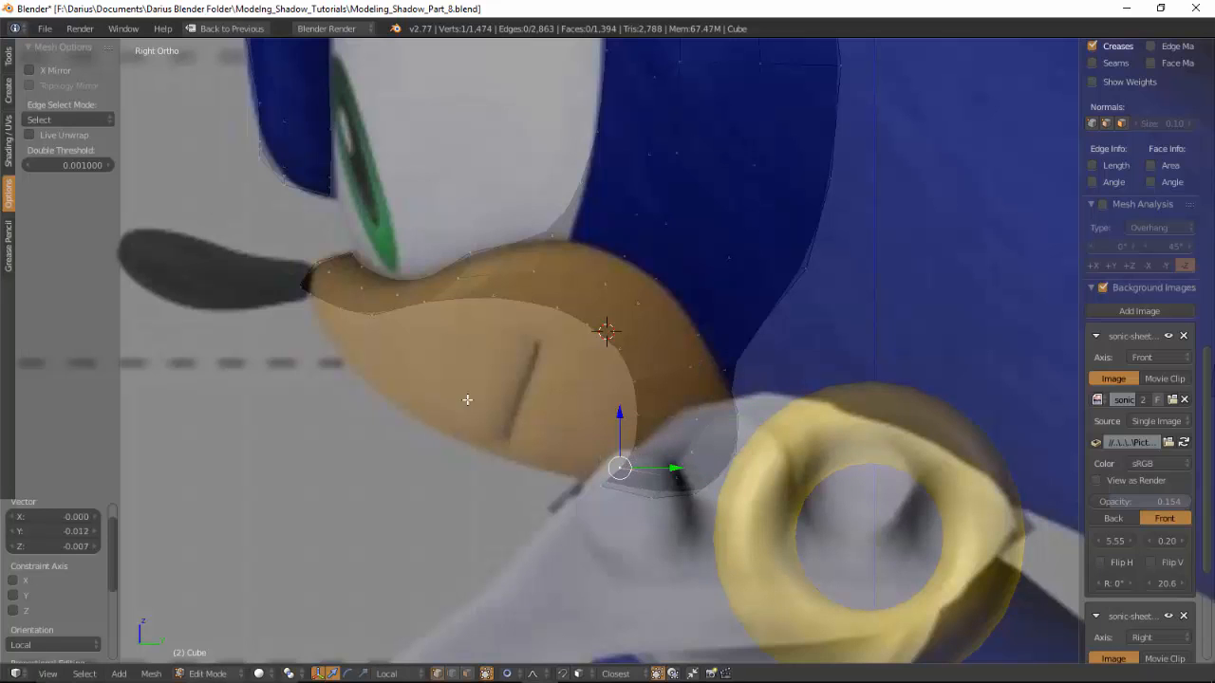
Step: Even out the vertices around the cheek end of the muzzle opening, moving them outward by about 0.016 to 0.020 along X
middle_click_drag(467, 399, 701, 373)
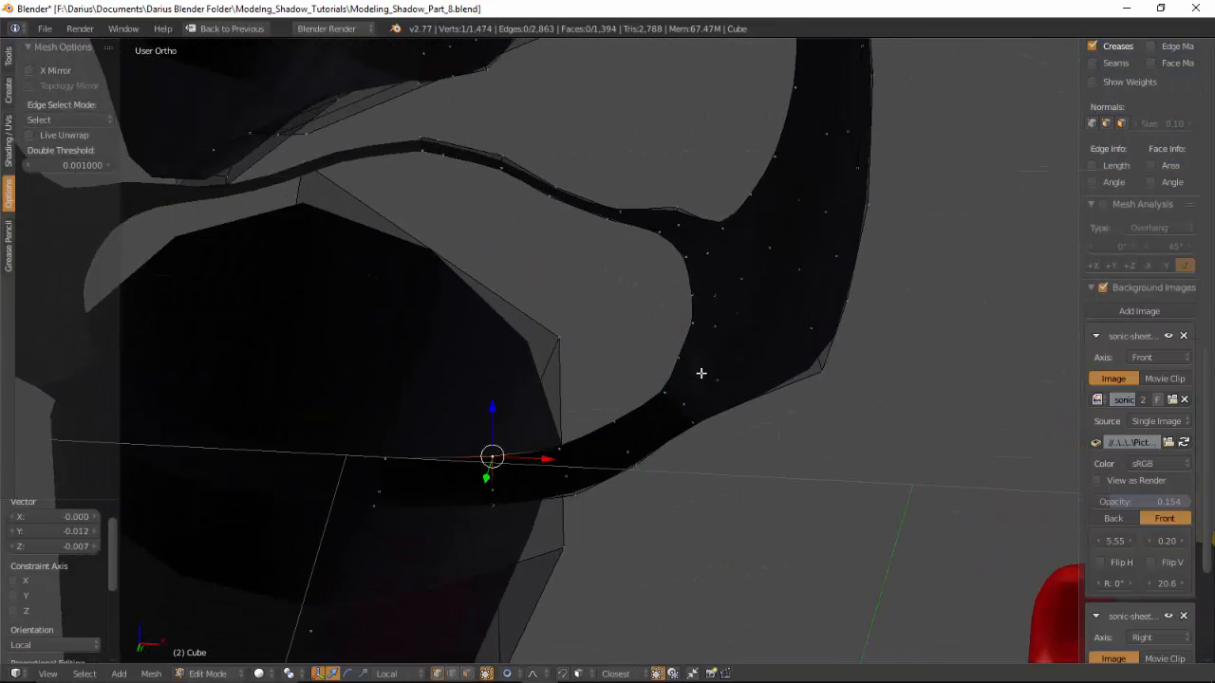
right_click(684, 363)
right_click(699, 372)
key("g")
left_click(703, 383)
right_click(711, 381)
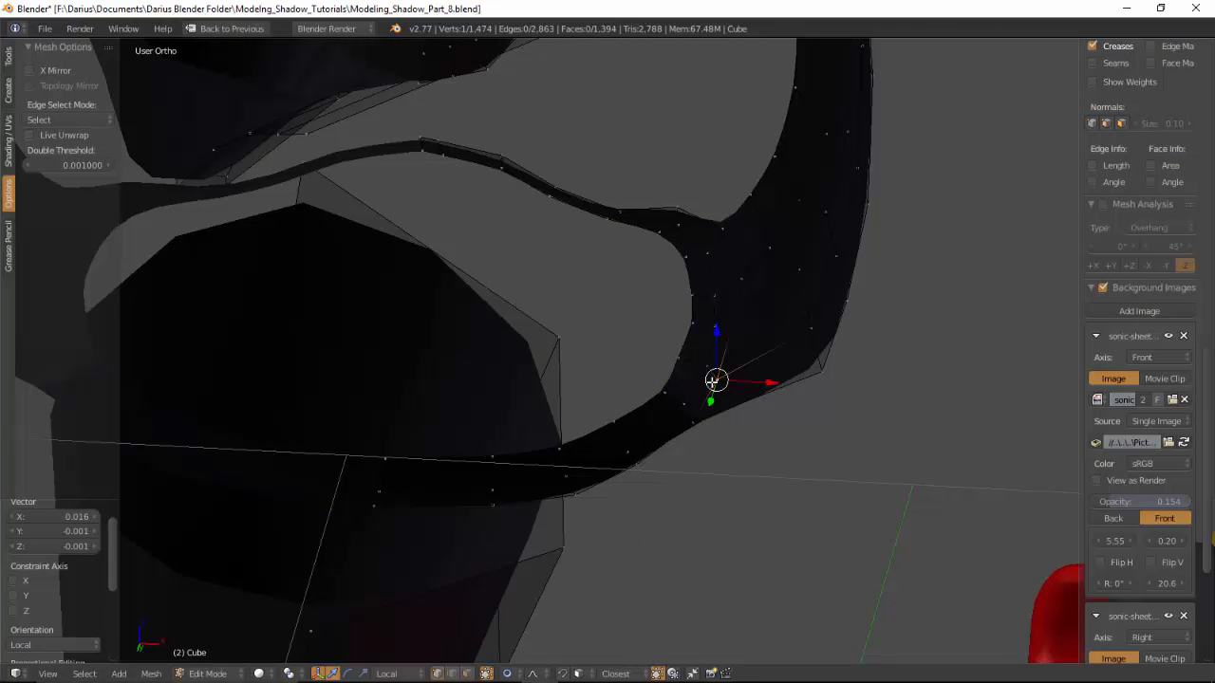
key("g")
left_click(676, 358)
left_click(687, 359)
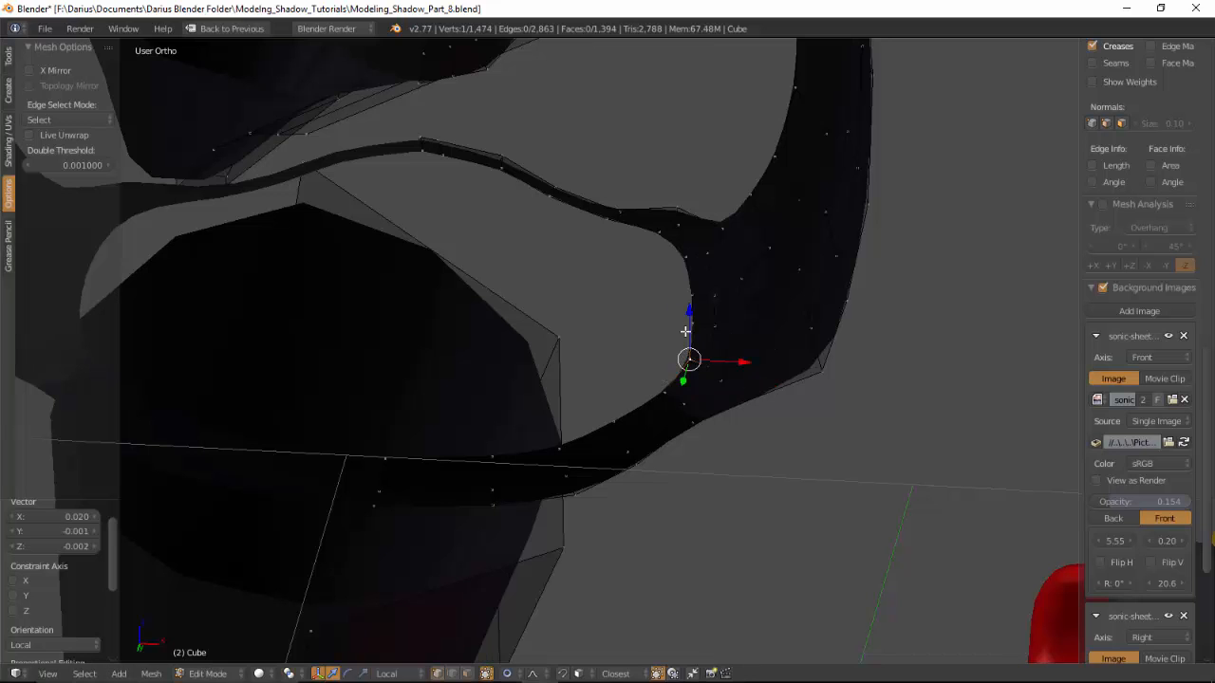
key("g")
left_click(692, 323)
Step: Smooth the upper cheek corner of the muzzle opening from below, shifting its inner-edge vertices outward by about 0.009 to 0.026 along X
middle_click_drag(640, 382, 591, 335)
key("g")
left_click(602, 329)
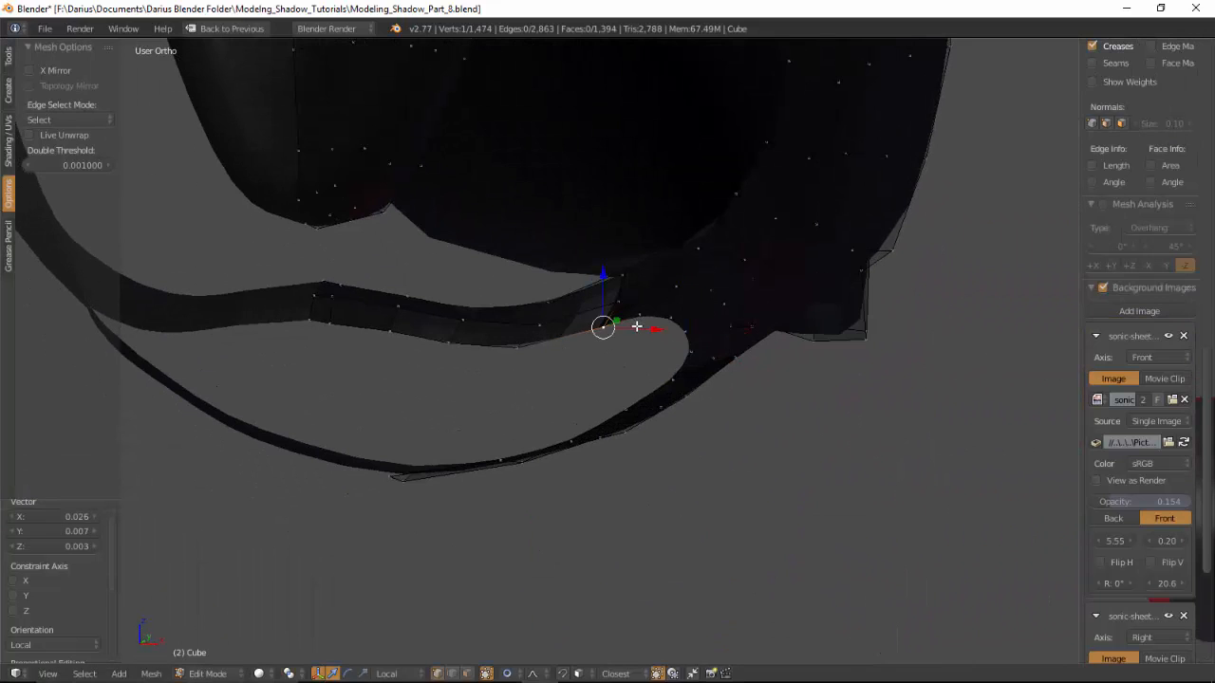
key("g")
left_click(653, 319)
key("g")
left_click(677, 320)
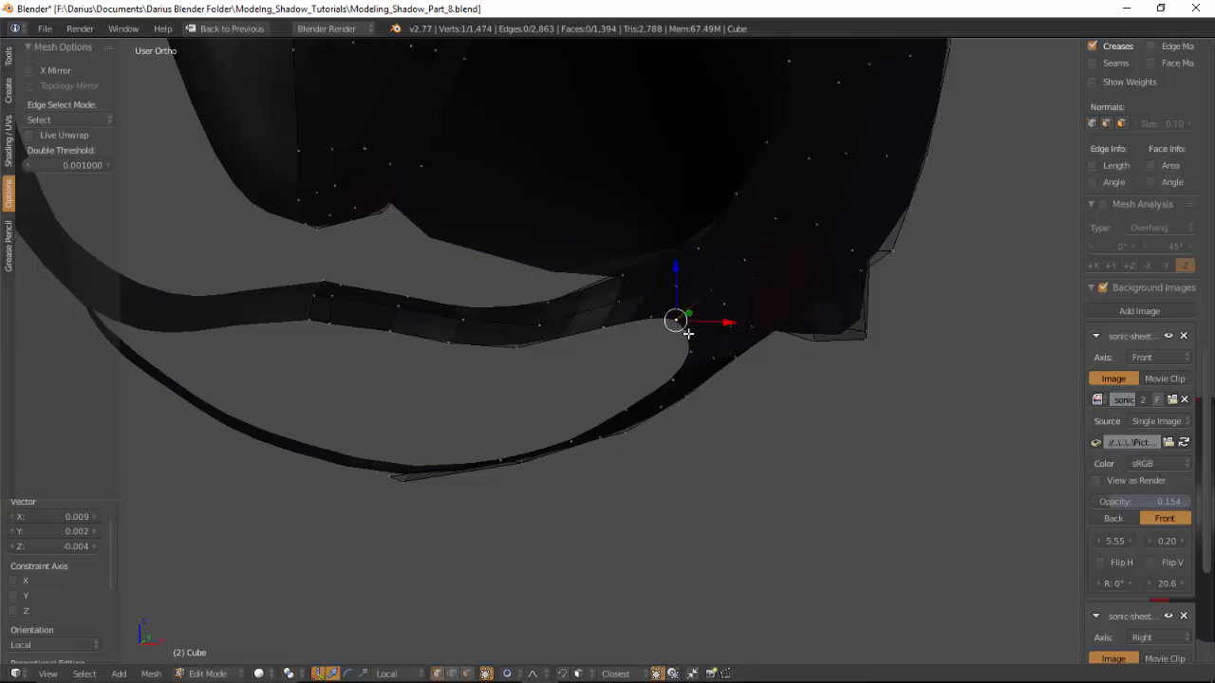
key("g")
left_click(692, 347)
Step: Select the muzzle opening's inner edge loop and extrude it in the side view, moving it about 0.043 forward and 0.045 down
middle_click_drag(694, 353, 507, 332)
middle_click_drag(598, 448, 610, 484)
key("KP_3")
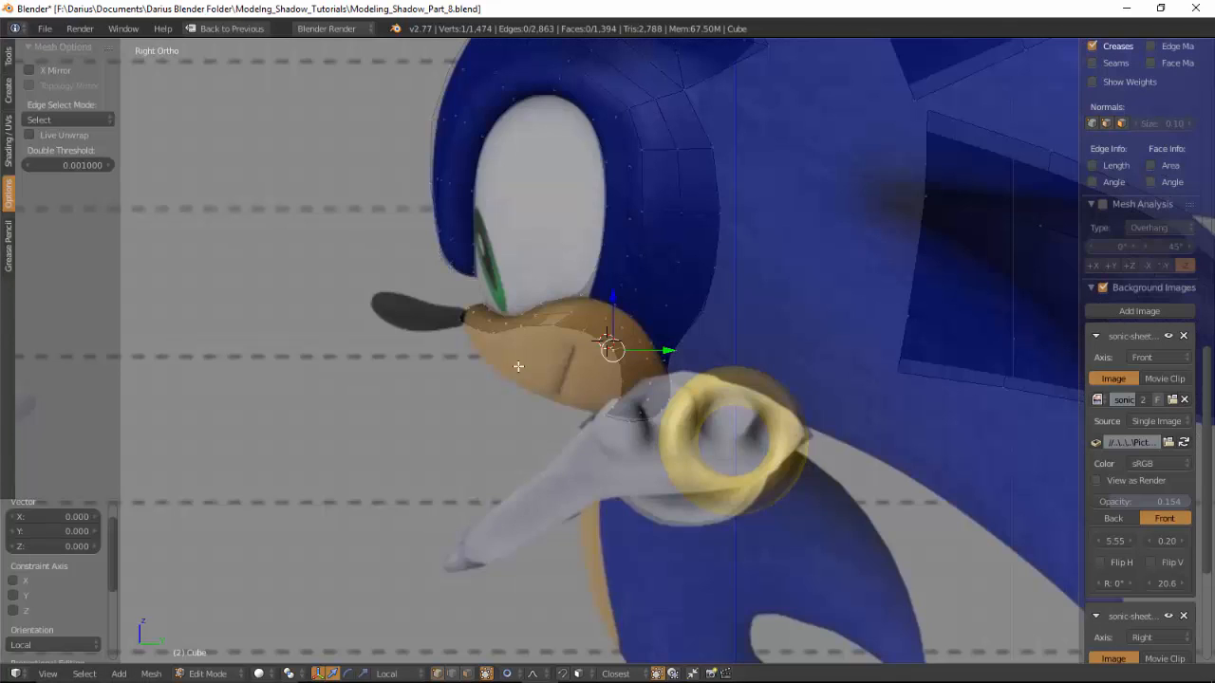
scroll(509, 467, "up", 4)
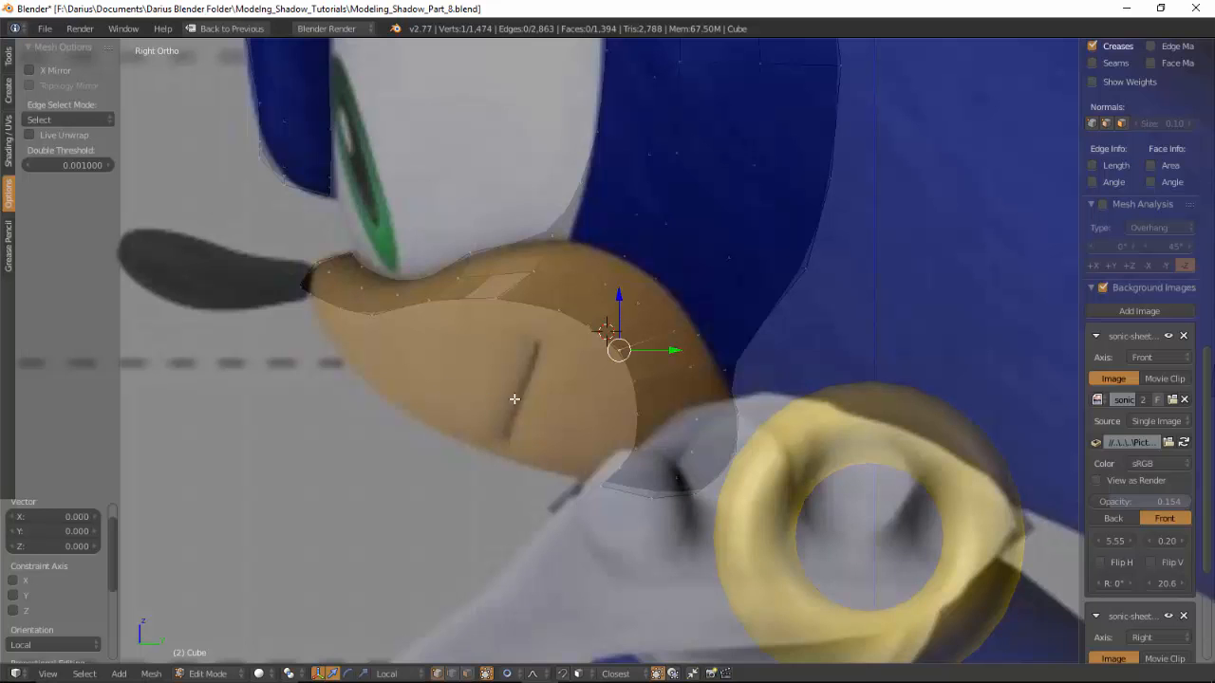
middle_click_drag(513, 398, 579, 380)
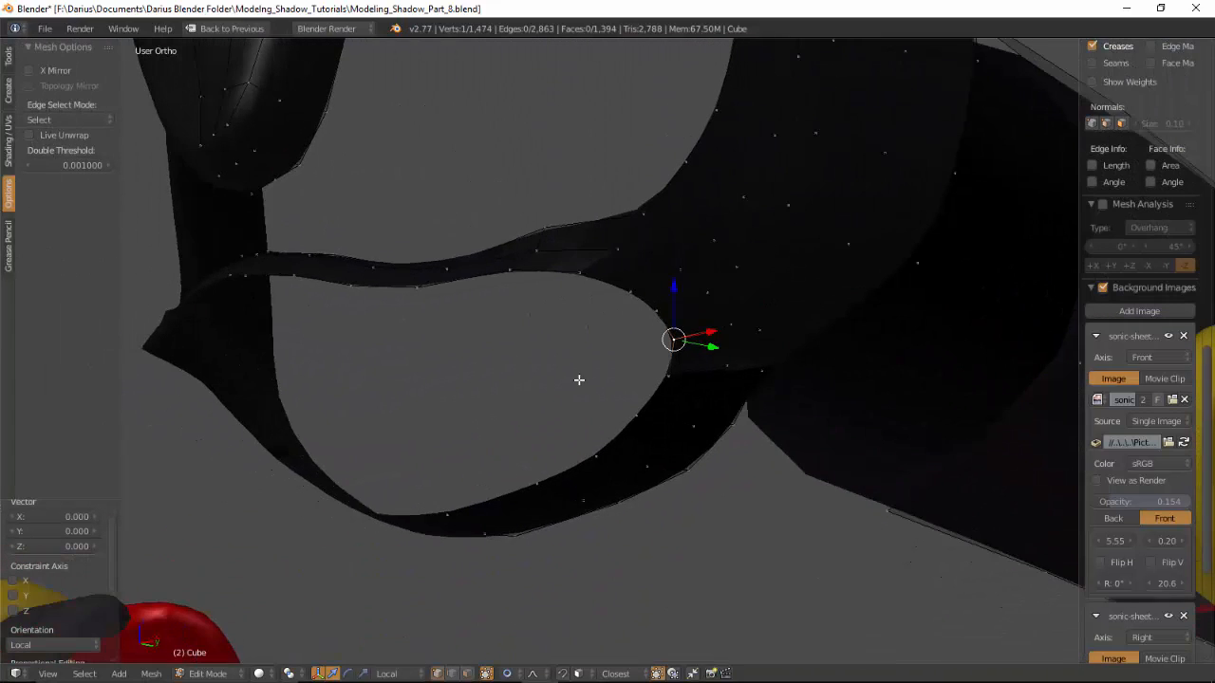
right_click(660, 392, "alt")
key("KP_3")
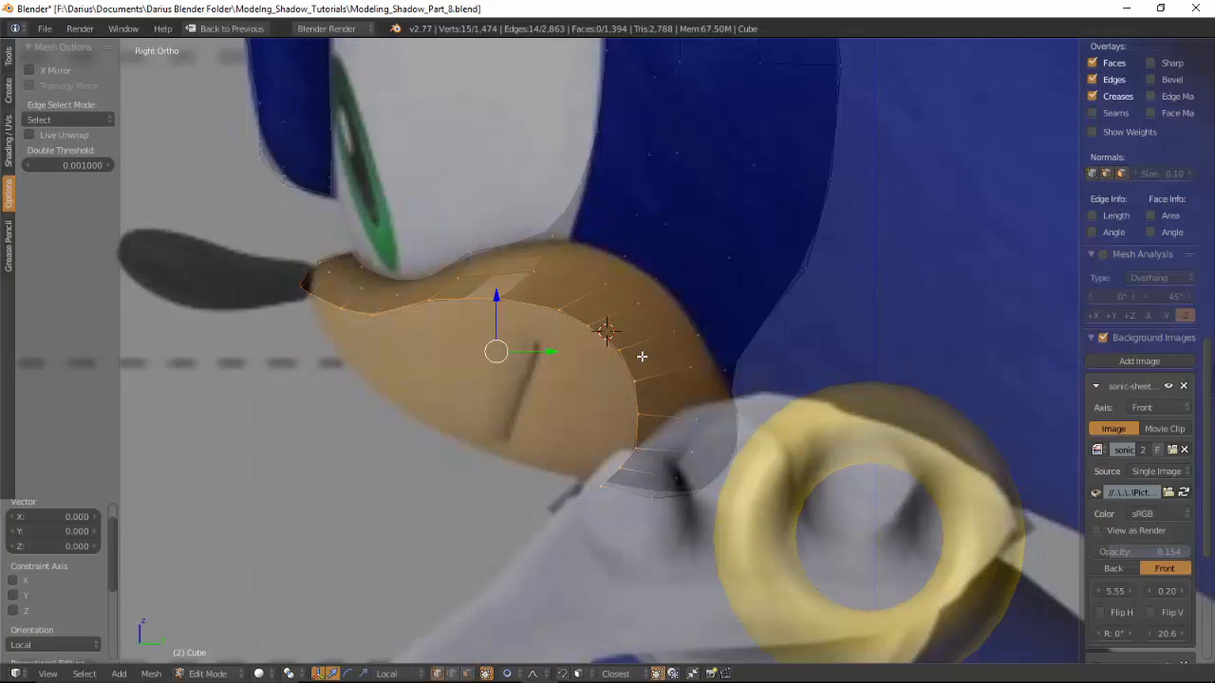
key("KP_1")
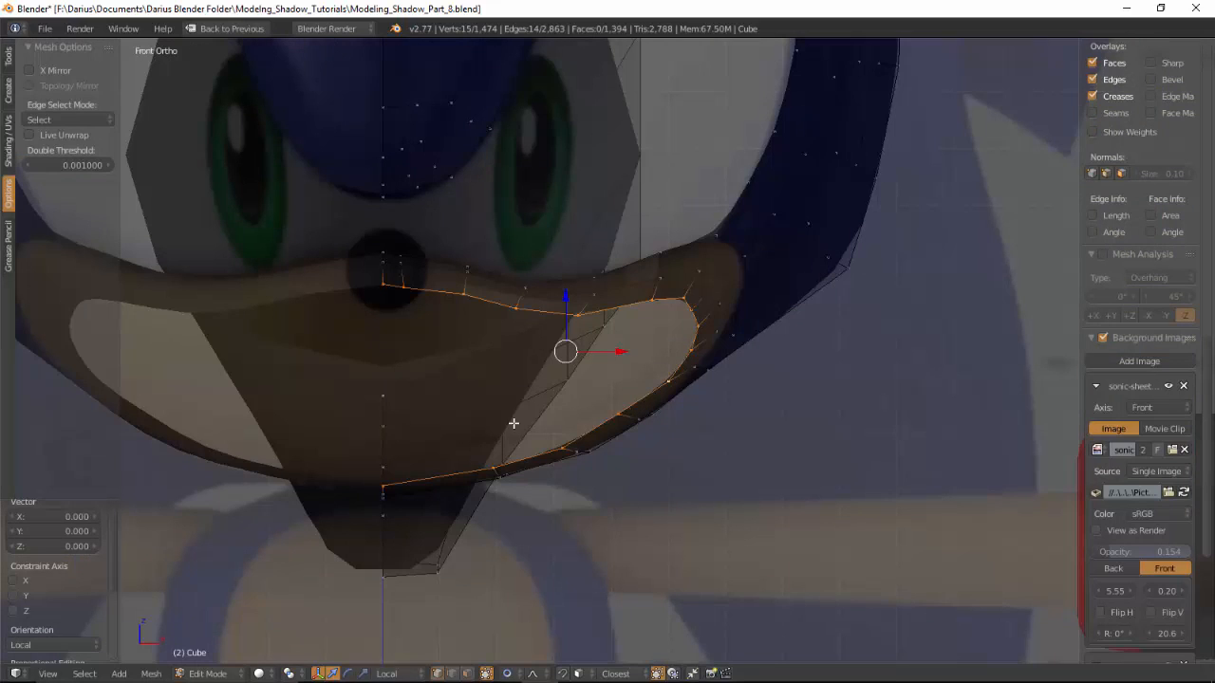
key("KP_3")
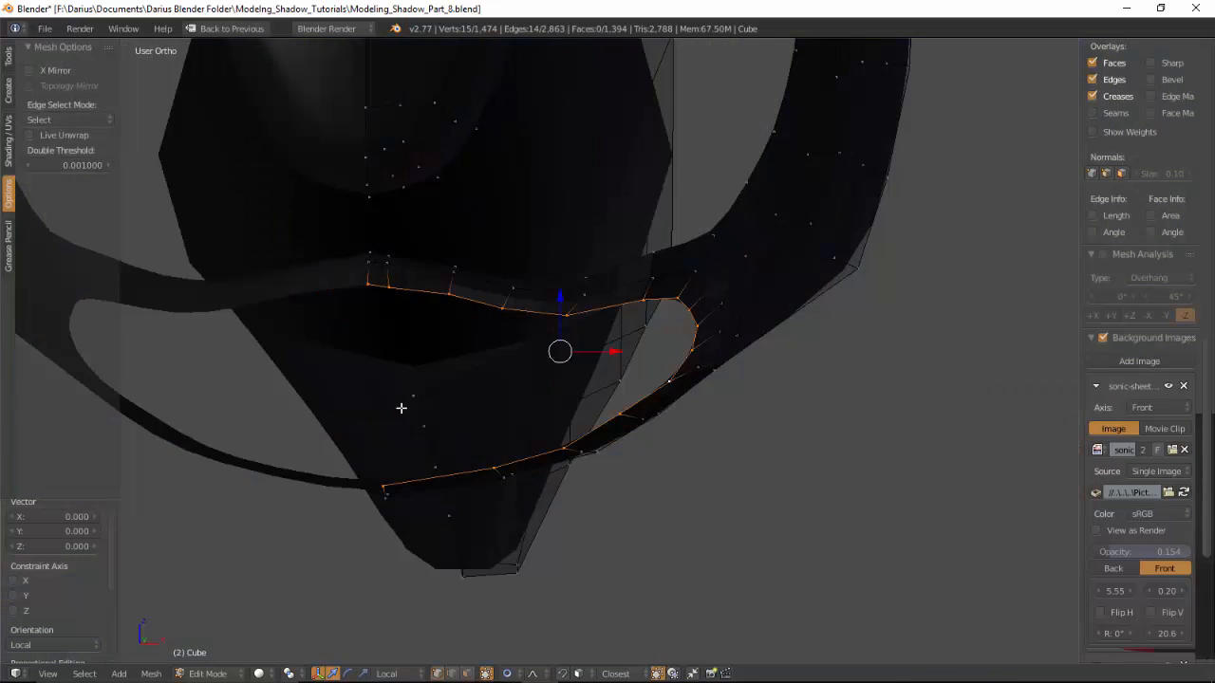
key("KP_1")
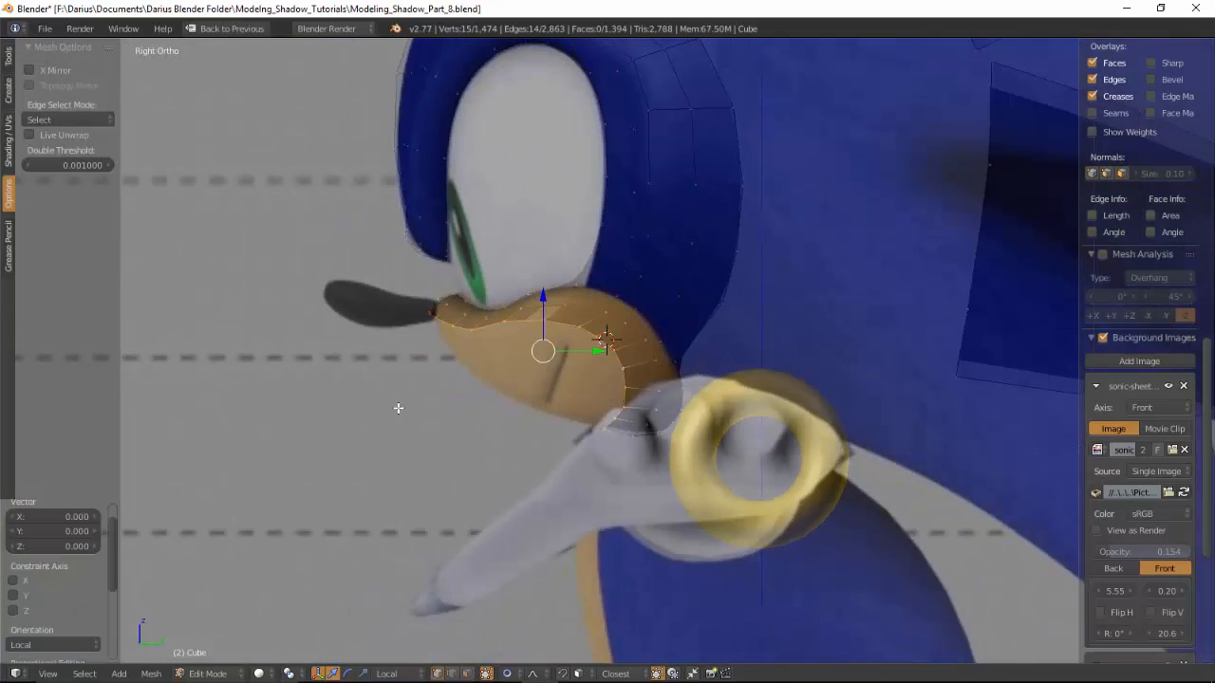
key("KP_3")
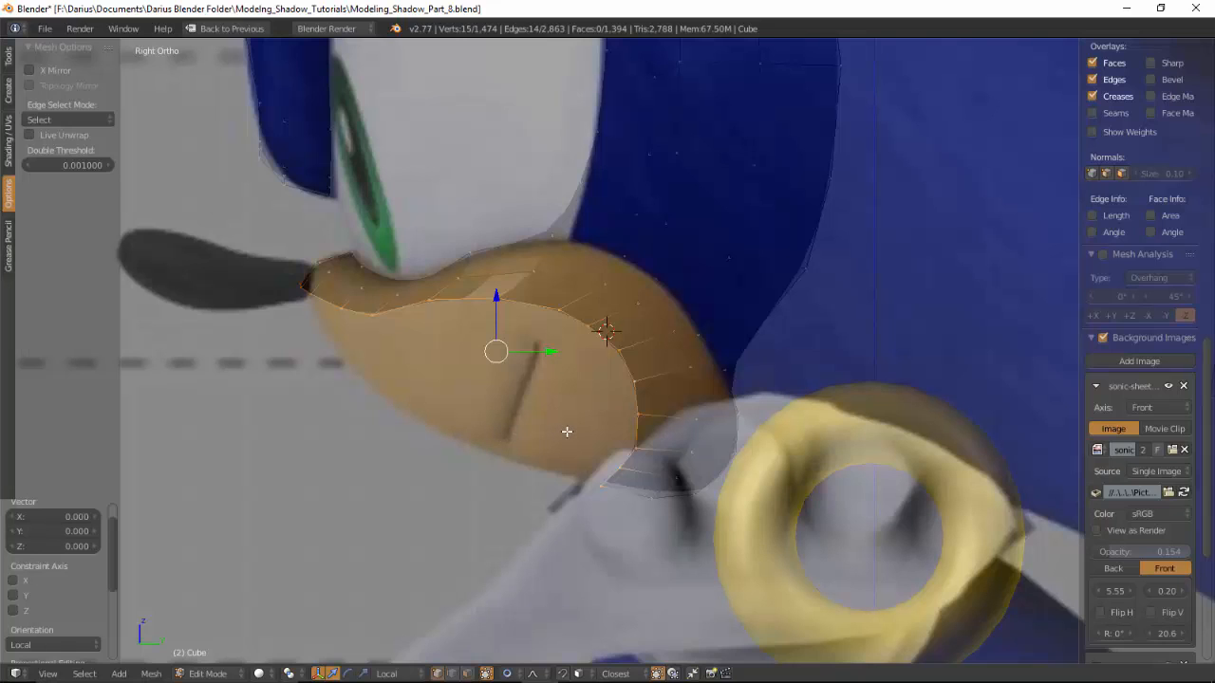
key("e")
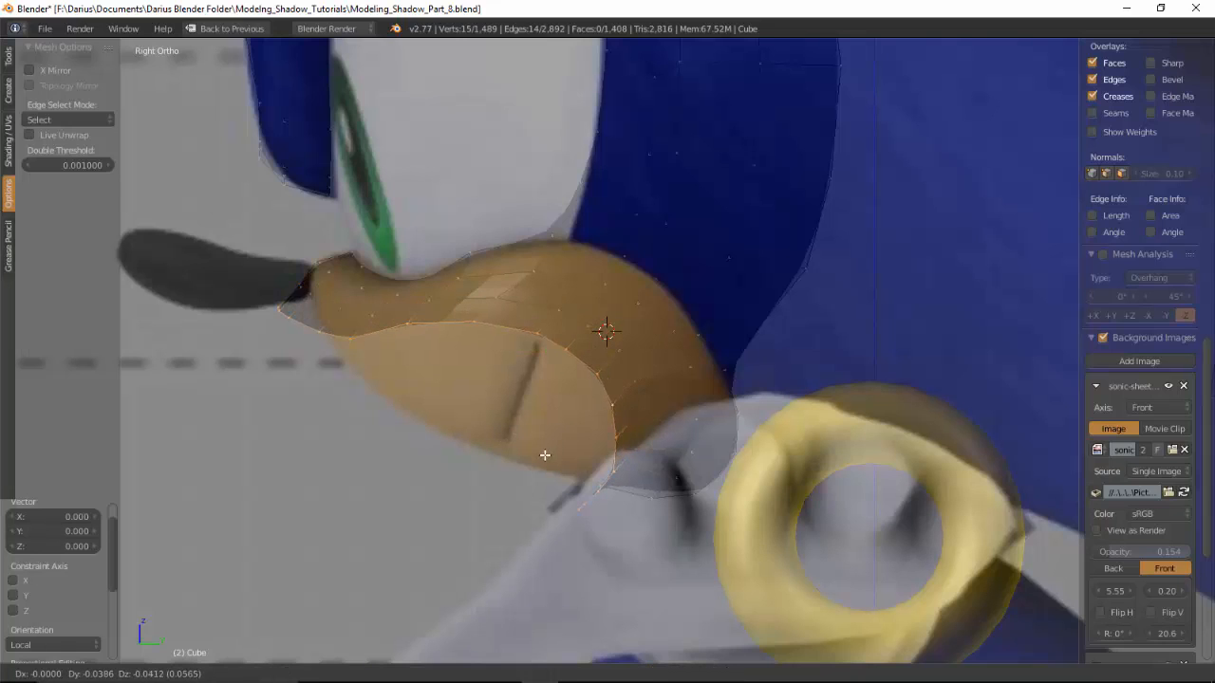
left_click(543, 455)
Step: Scale the extruded loop to about 0.691 and shift it about -0.056 along X in the front view
key("s")
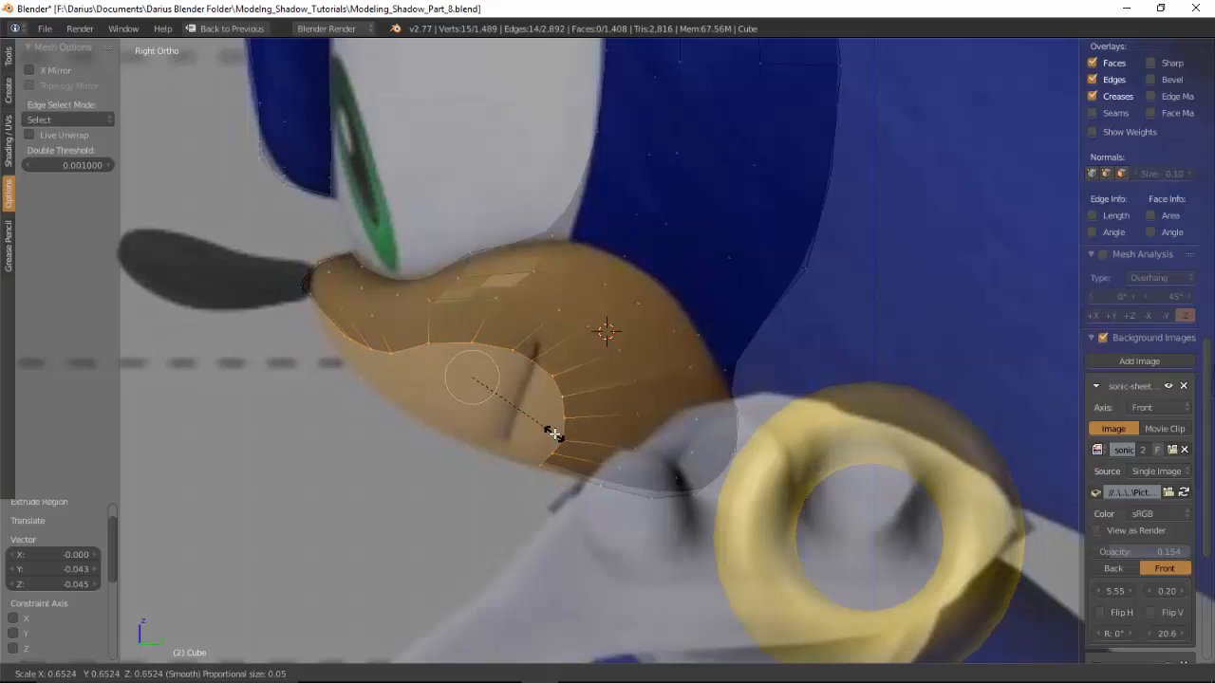
left_click(555, 443)
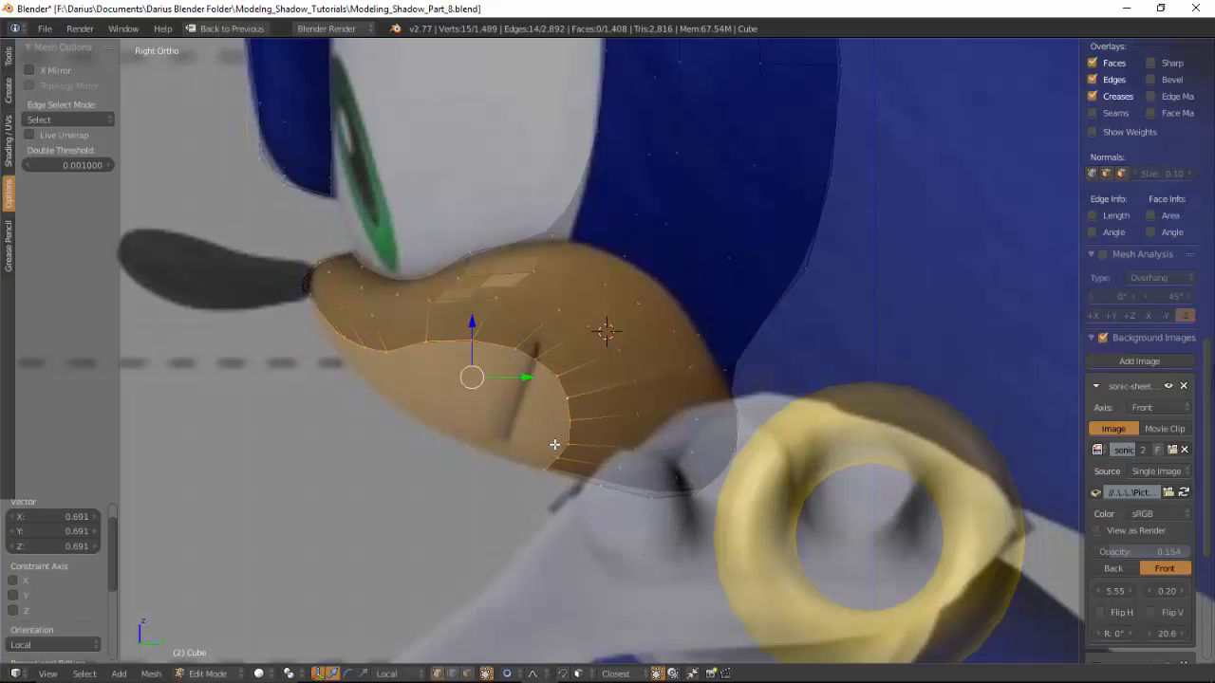
key("KP_1")
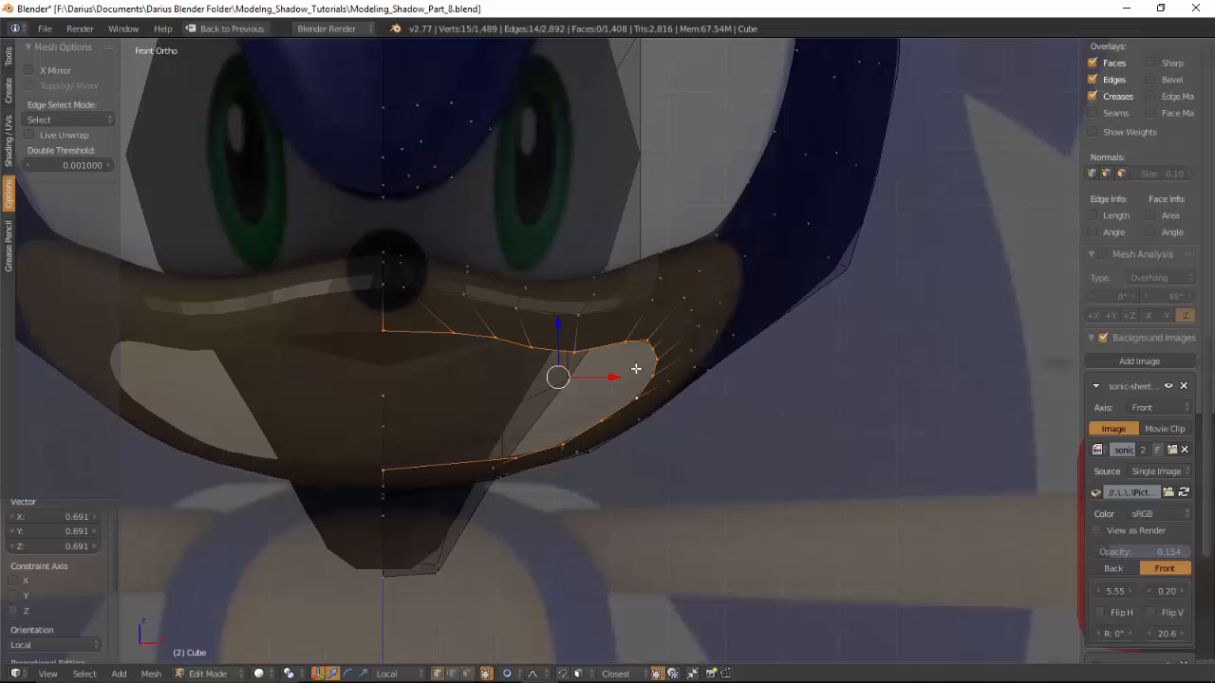
left_click_drag(614, 379, 586, 381)
key("KP_3")
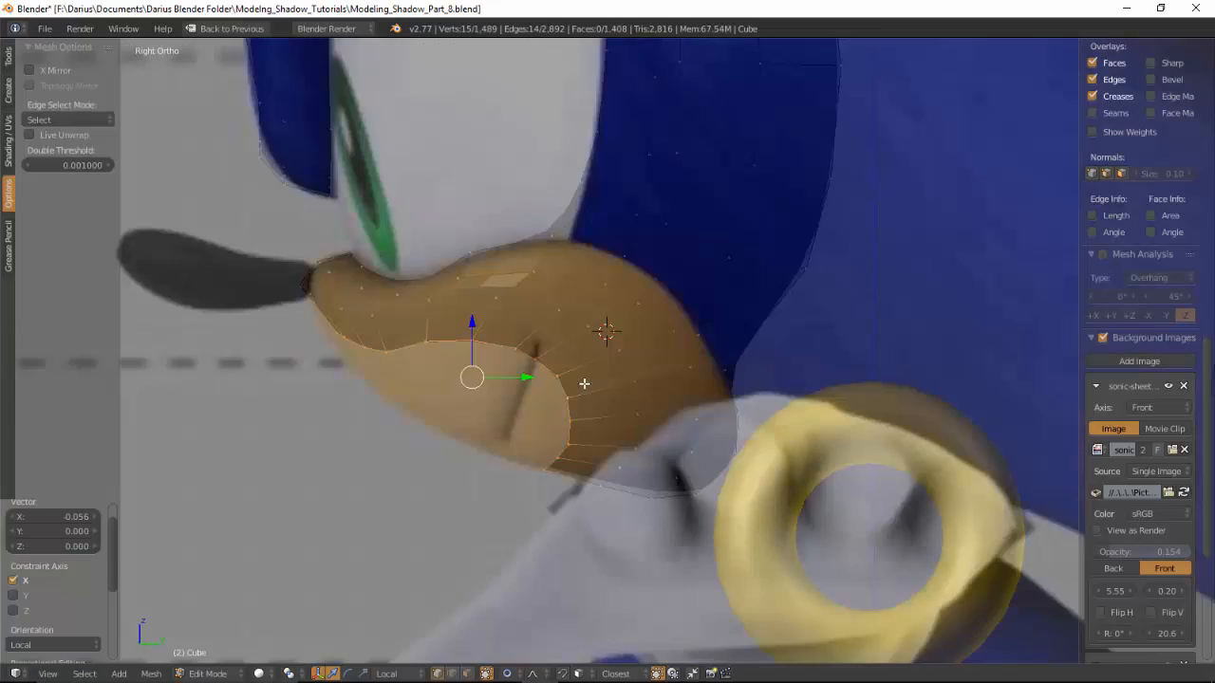
middle_click_drag(559, 301, 692, 300)
key("Tab")
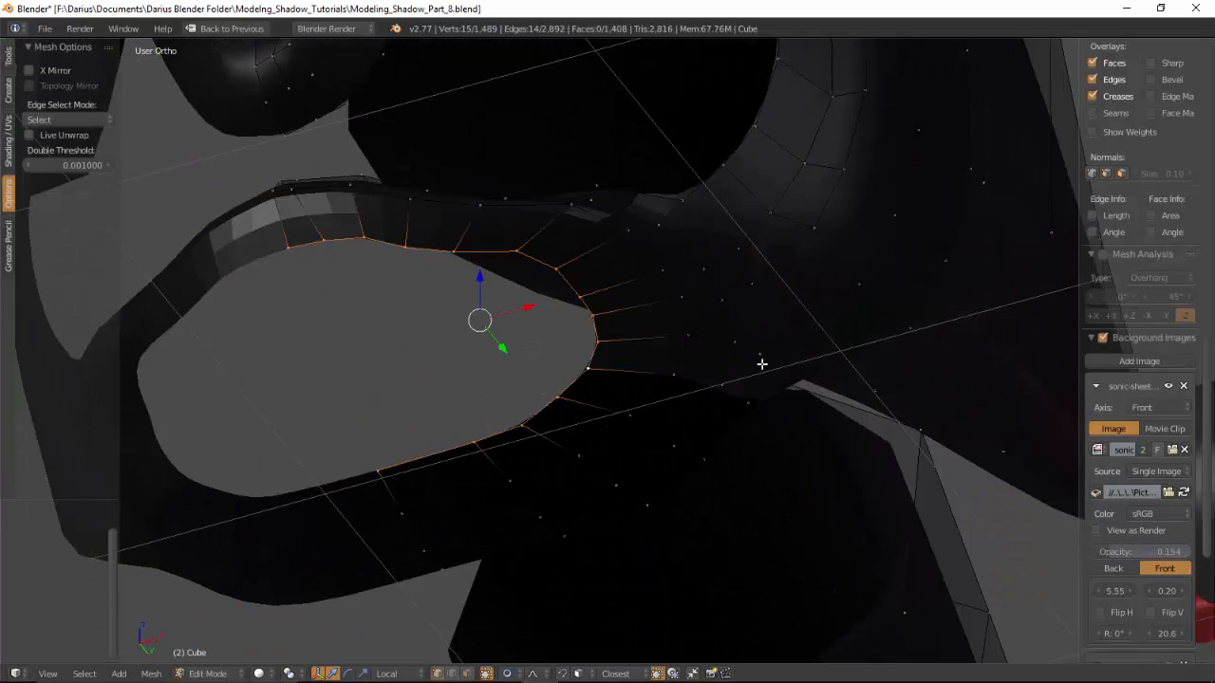
middle_click_drag(762, 361, 744, 373)
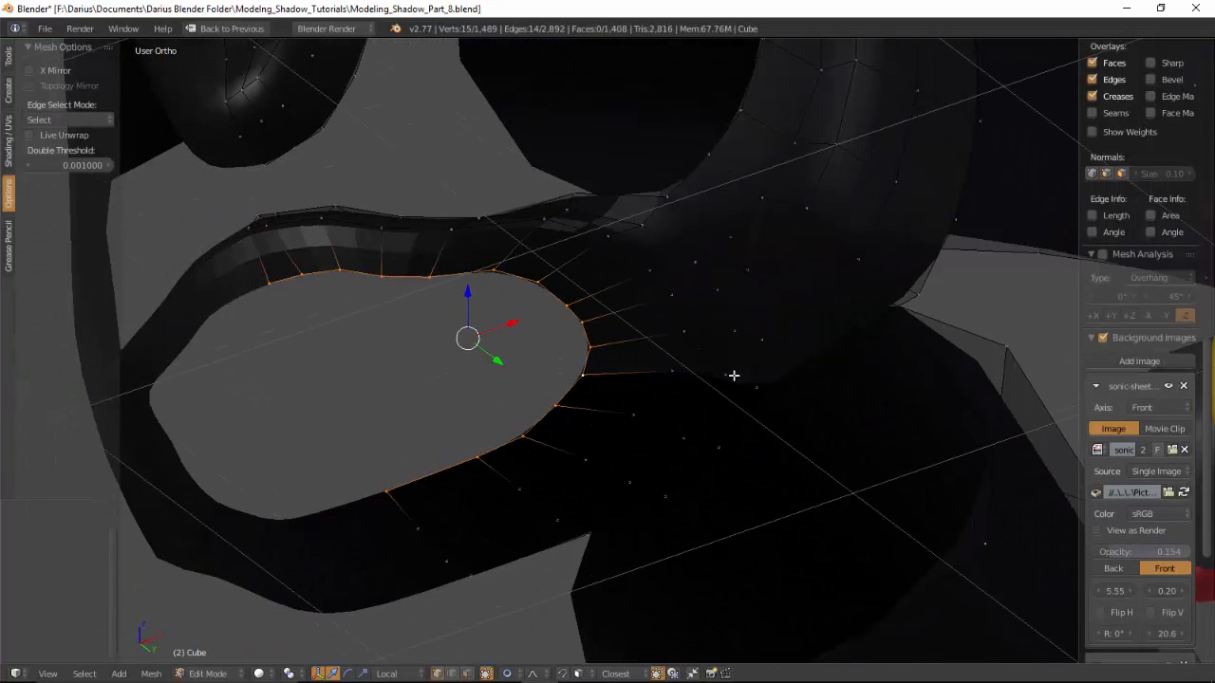
key("ctrl+l")
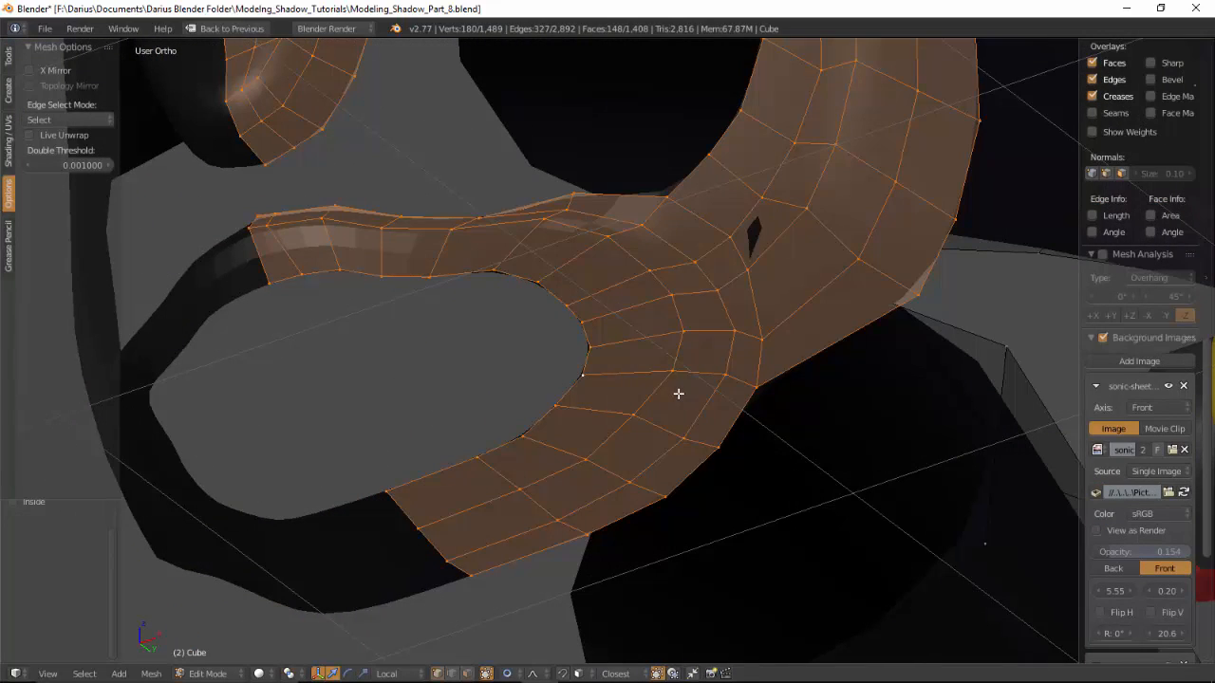
key("a")
middle_click_drag(678, 393, 482, 372)
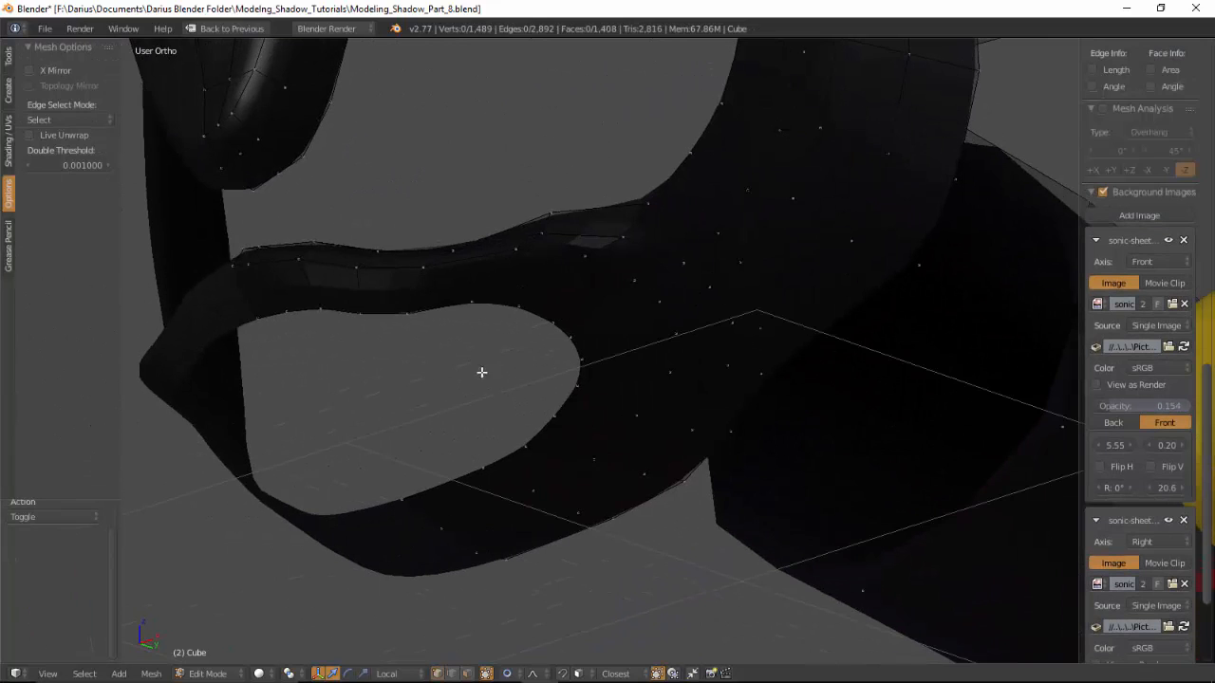
Step: Select all the mesh linked to the muzzle and shade it smooth, and check the result in Object Mode
right_click(503, 293)
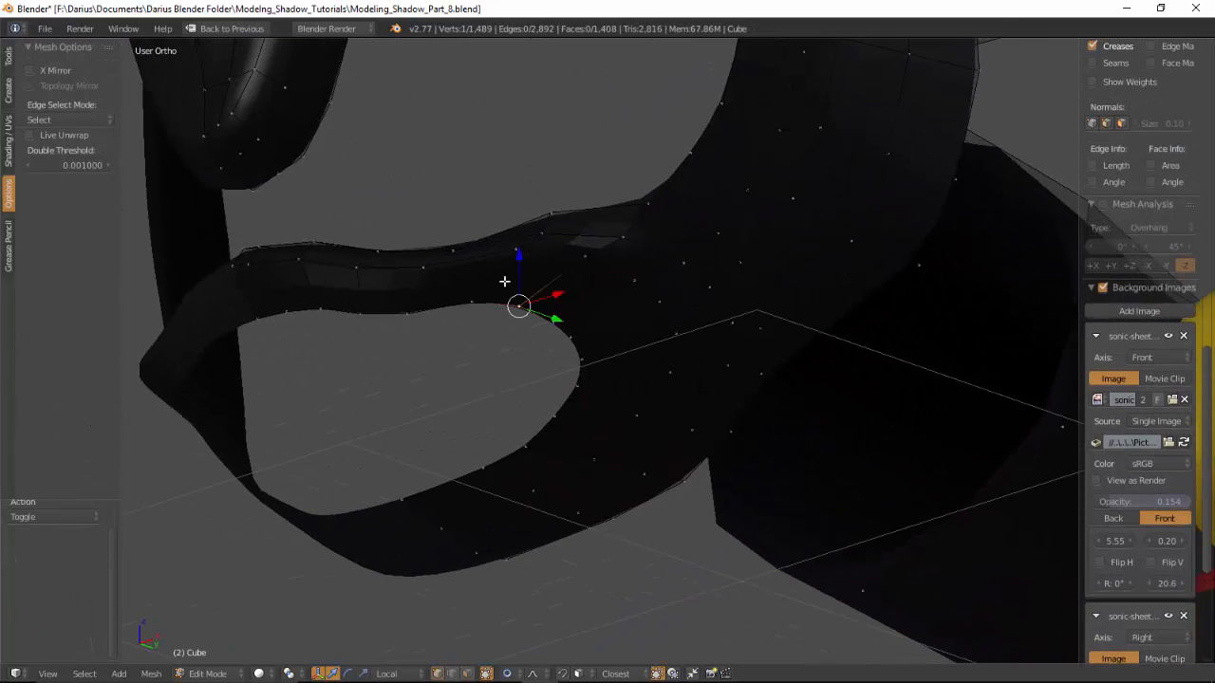
key("ctrl+l")
key("w")
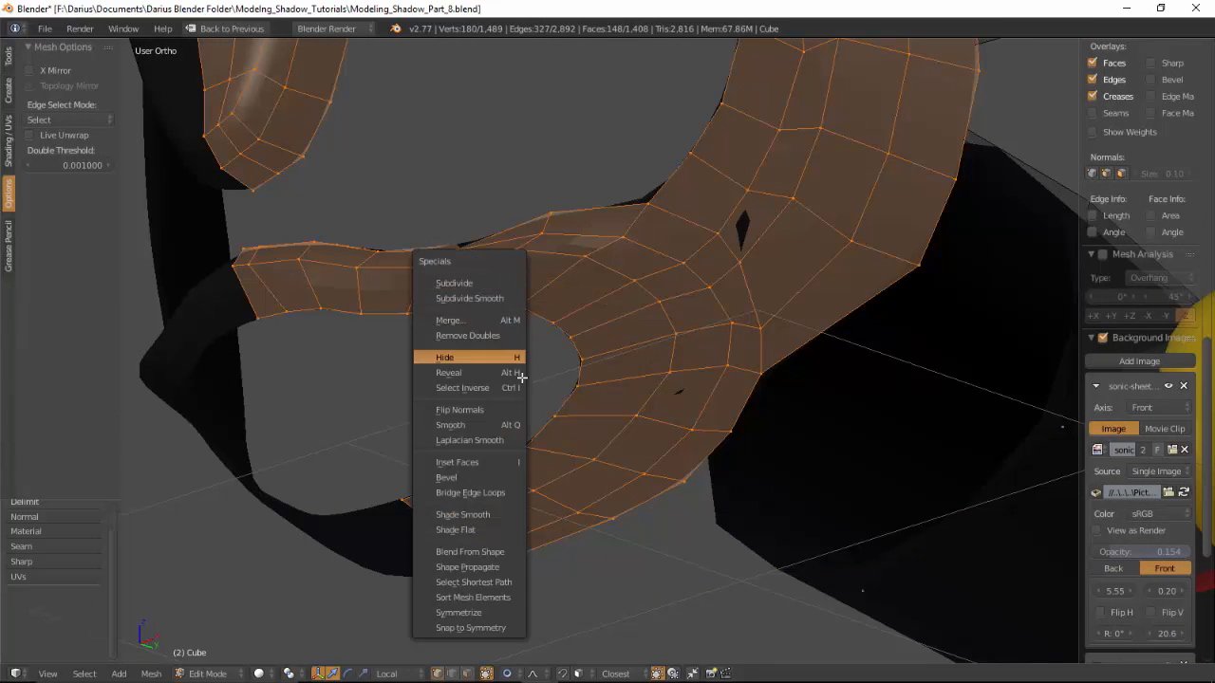
right_click(506, 494)
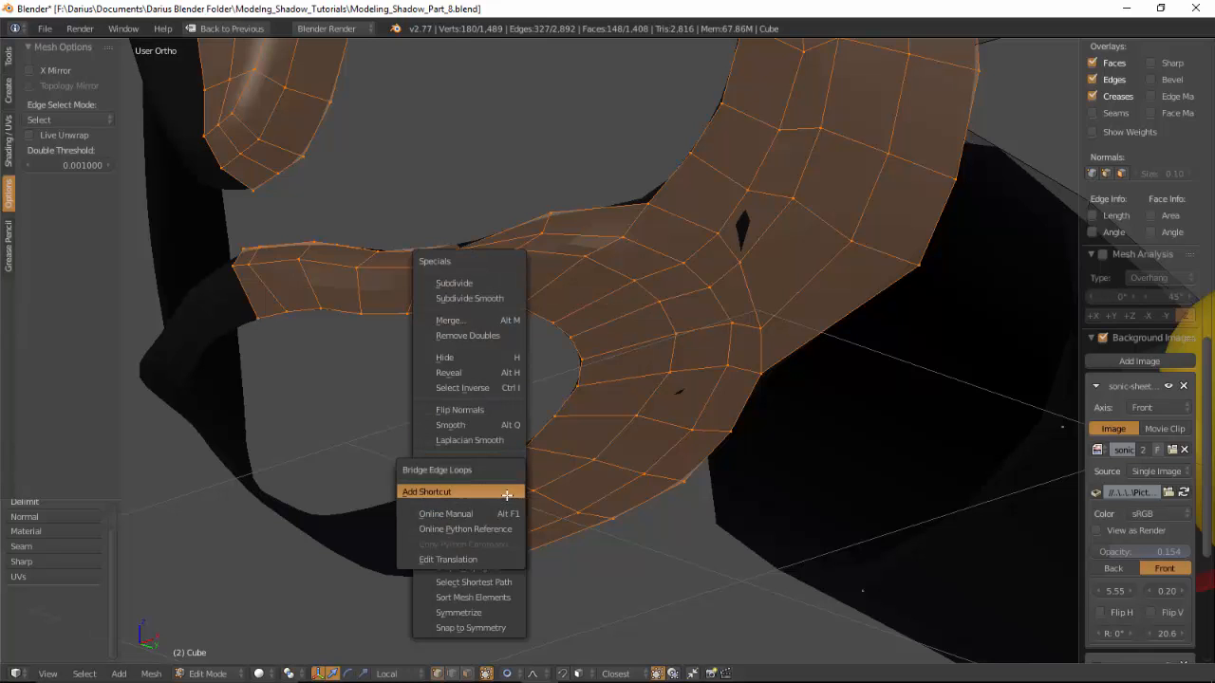
key("w")
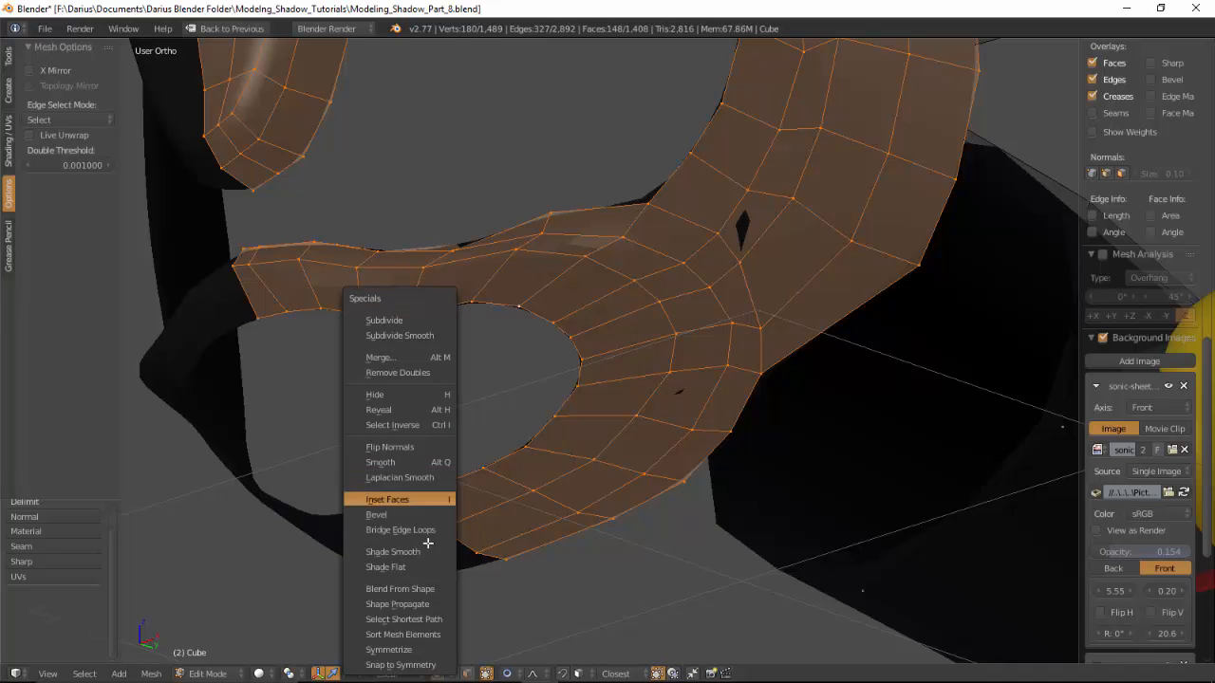
left_click(394, 547)
key("Tab")
middle_click_drag(561, 426, 667, 328)
key("Tab")
Step: Round the opening's cheek corner by moving its inner-edge vertex outward by 0.019 and 0.004 along X and adjusting the adjacent middle-row vertex
right_click(651, 295)
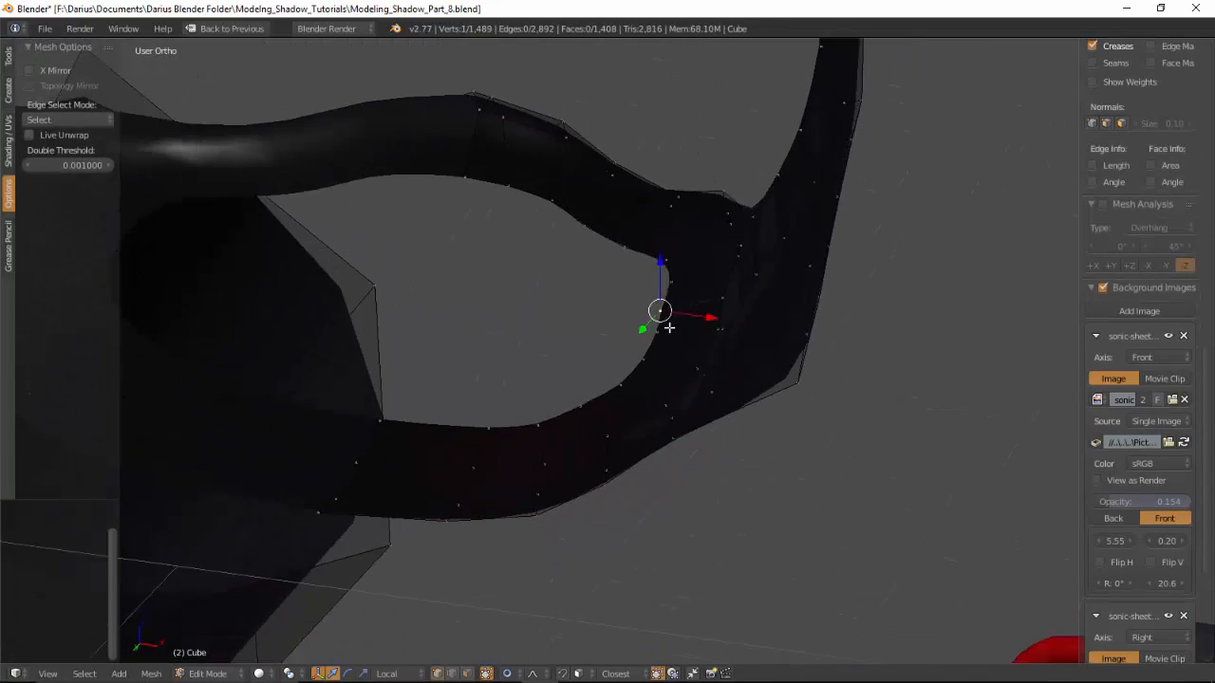
key("g")
left_click(668, 322)
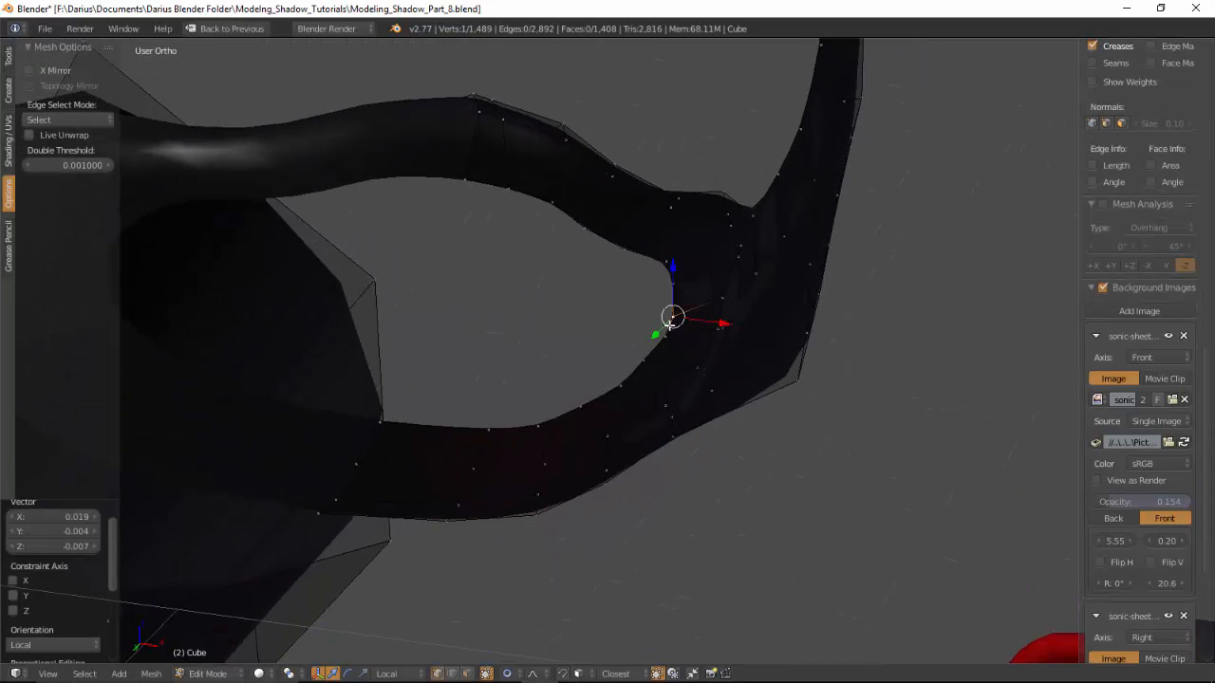
key("g")
left_click(723, 300)
key("g")
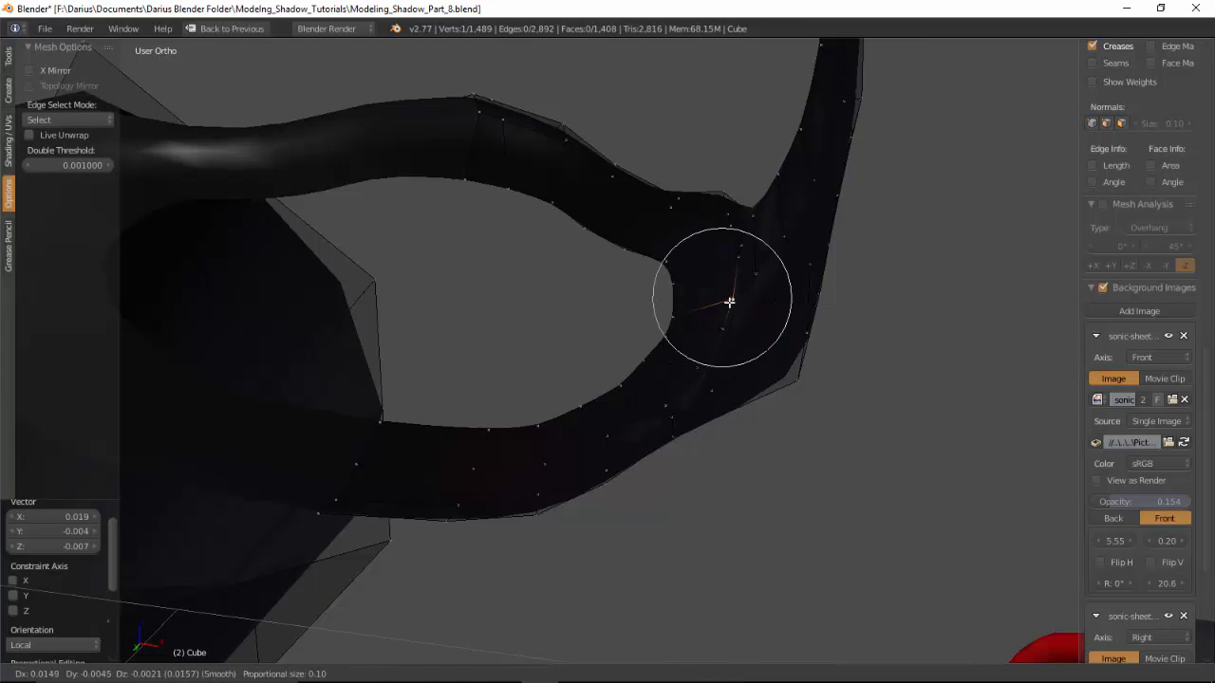
left_click(710, 311)
right_click(674, 317)
key("g")
left_click(685, 311)
Step: Smooth the lower cheek outline by pulling its vertices outward by about 0.008 to 0.010 along X and down by 0.010 to 0.013
middle_click_drag(686, 309, 579, 389)
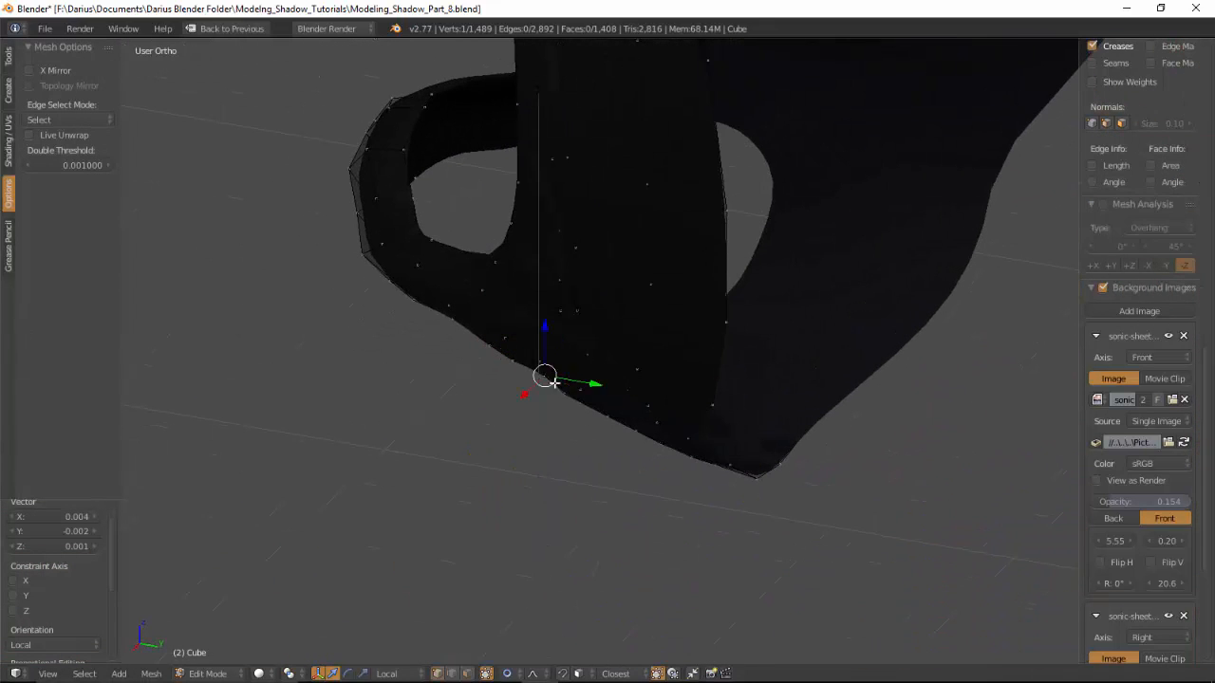
key("g")
left_click(577, 388)
key("g")
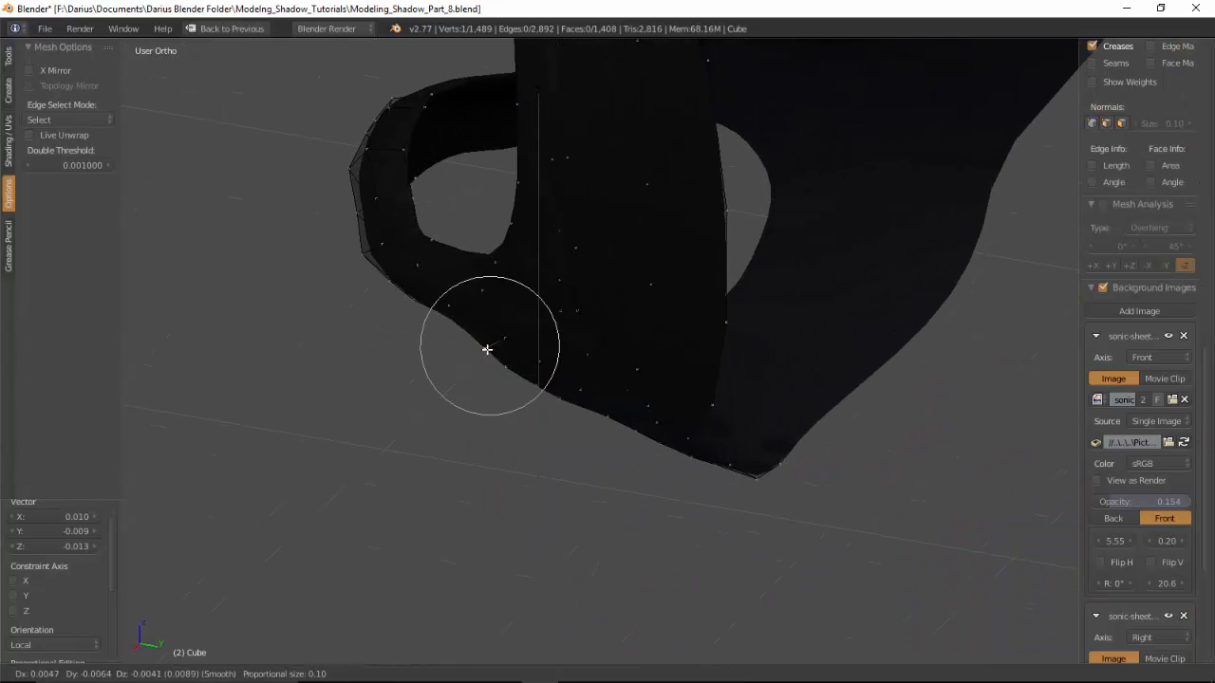
left_click(452, 323)
key("g")
left_click(452, 330)
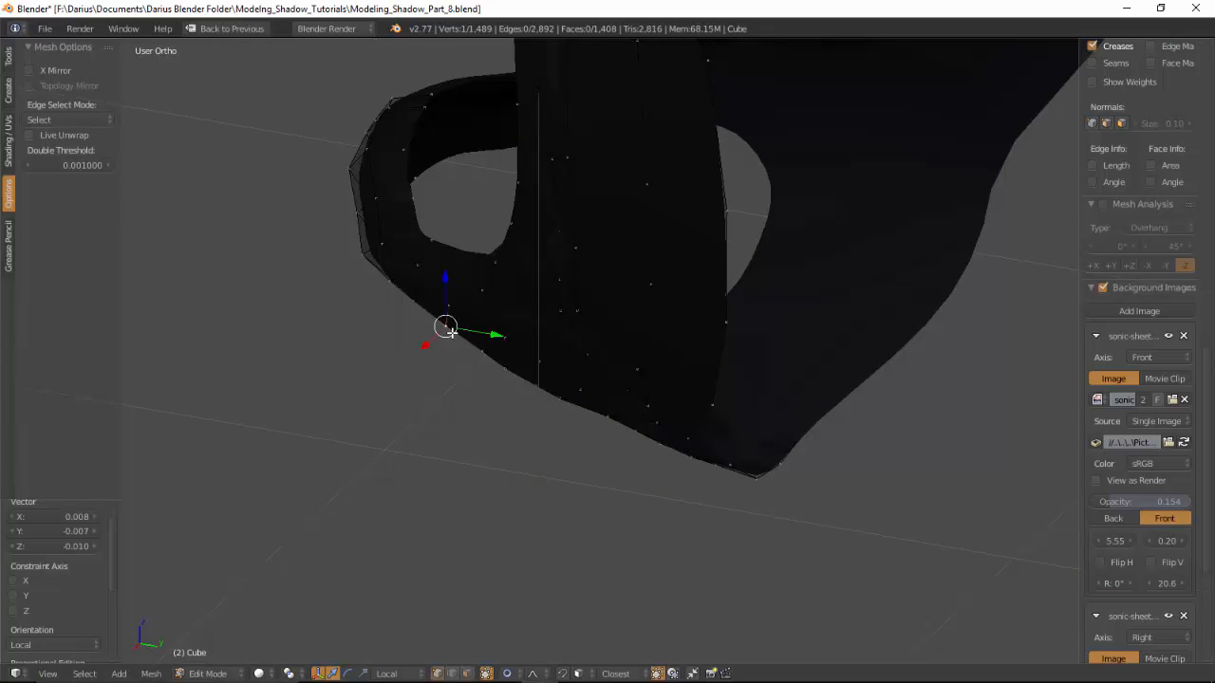
Step: Even out the lower cheek's interior vertices from the side, lowering them by about 0.003 to 0.012
right_click(518, 352)
key("g")
left_click(522, 358)
right_click(553, 336)
key("g")
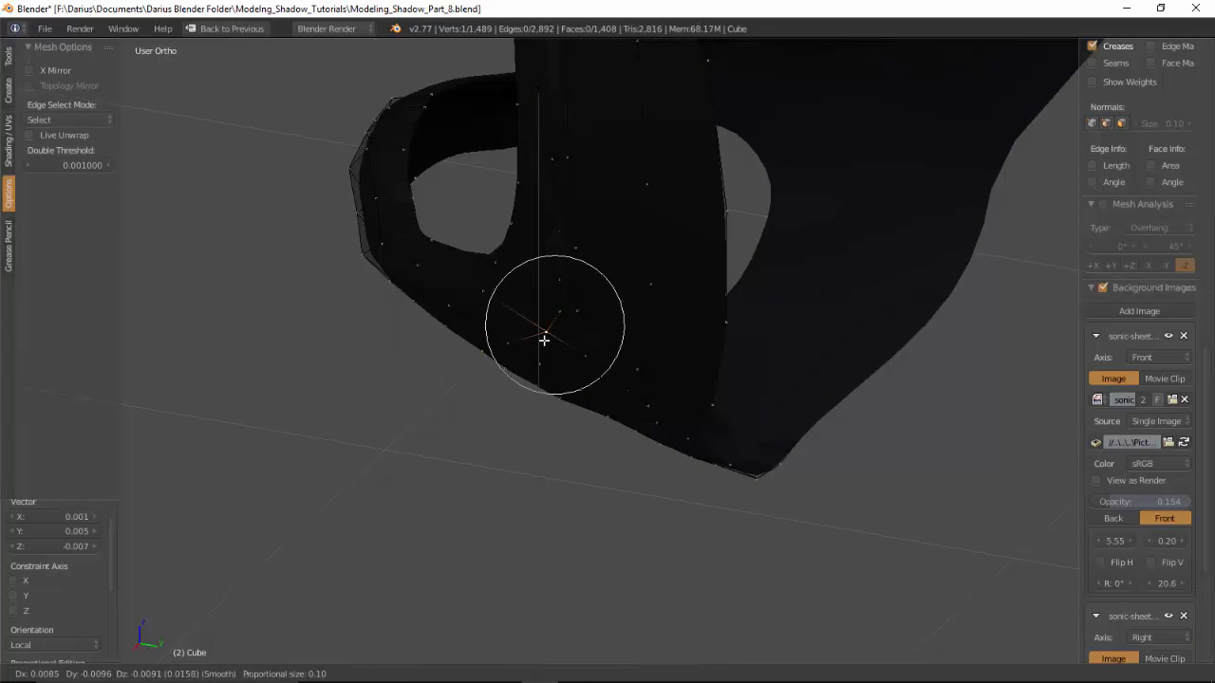
left_click(566, 374)
key("g")
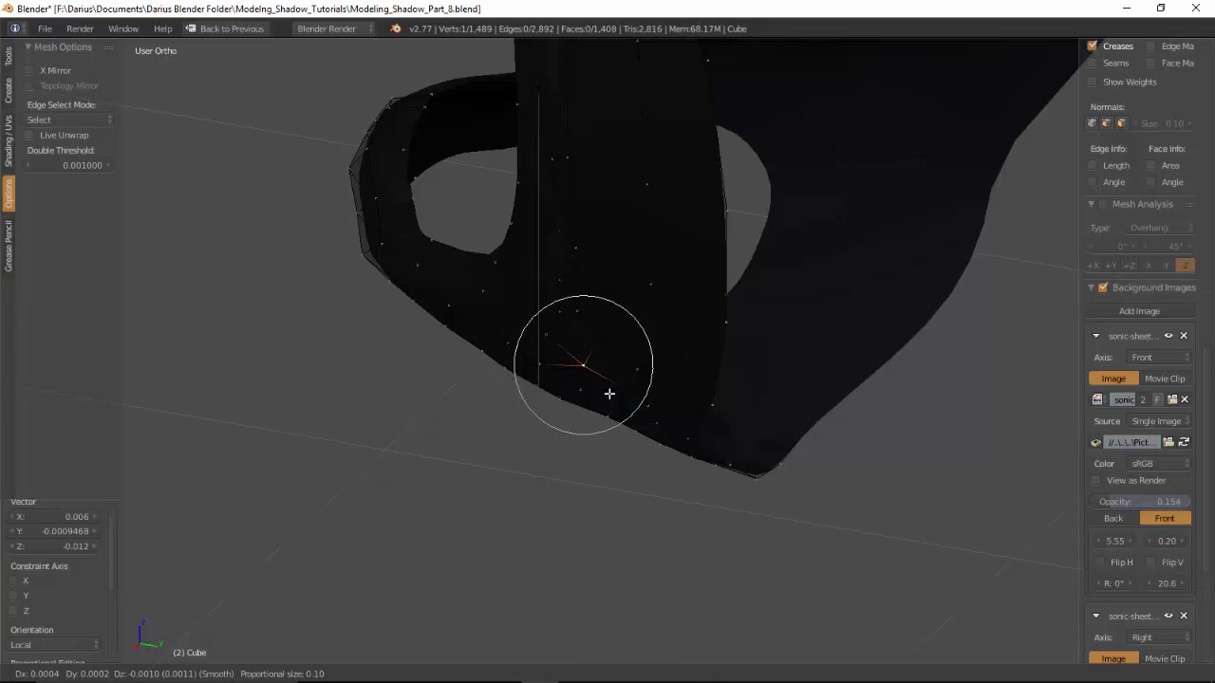
left_click(610, 394)
right_click(585, 394)
key("g")
left_click(604, 399)
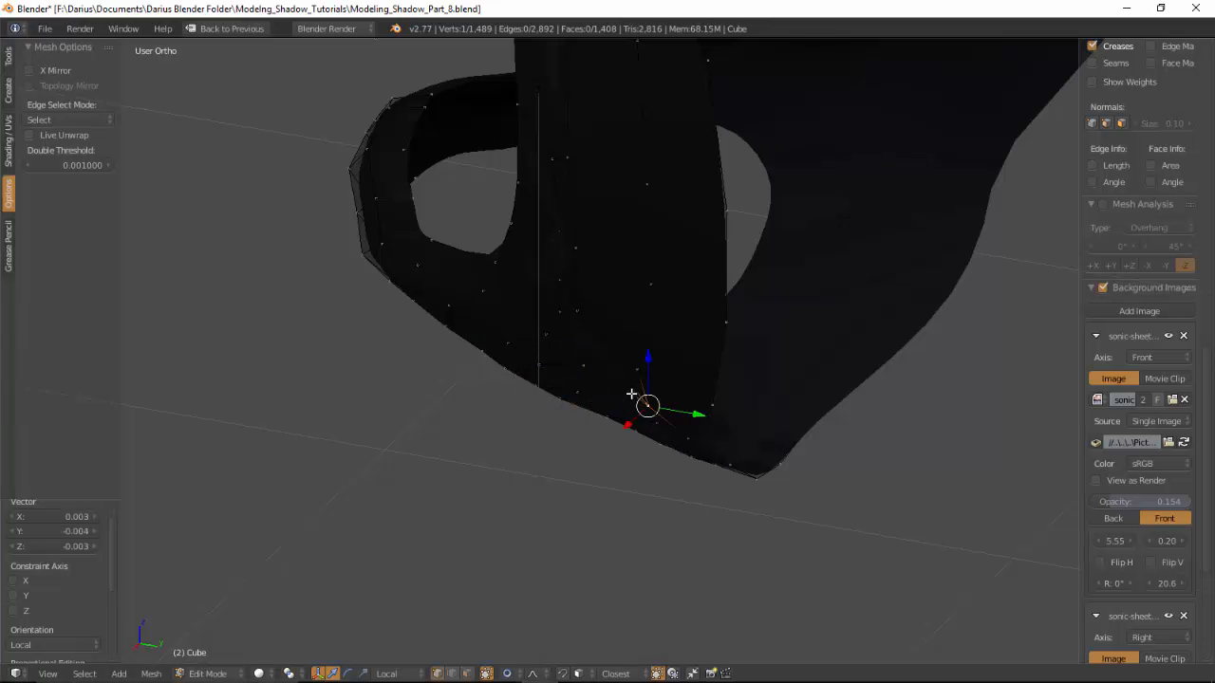
Step: Smooth the lower muzzle strip from the front, lowering its vertices by about 0.004 to 0.013 from the cheek towards the chin
middle_click_drag(631, 393, 711, 360)
key("g")
left_click(711, 354)
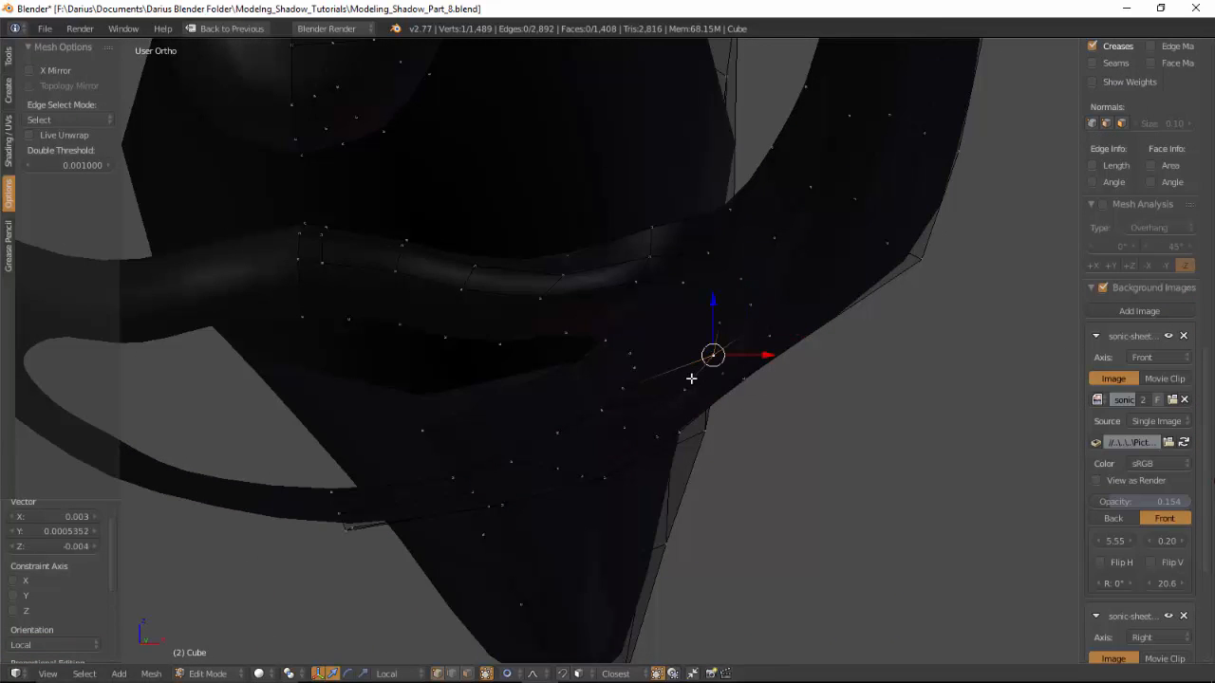
right_click(686, 387)
key("g")
left_click(676, 390)
right_click(626, 430)
key("g")
left_click(622, 441)
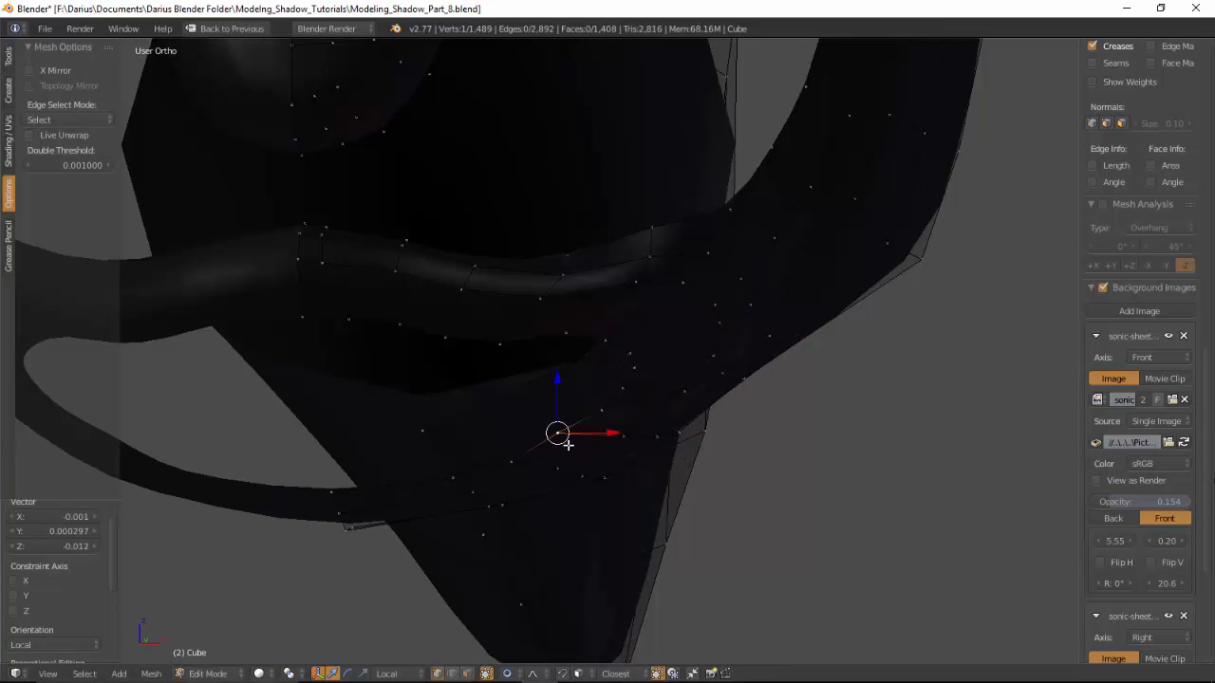
key("g")
left_click(573, 446)
Step: Select three vertices on the outer cheek and move them by -0.012, 0.015, 0.002, plus a further 0.015 along X and 0.007 down
middle_click_drag(581, 418, 601, 249)
left_click(615, 245)
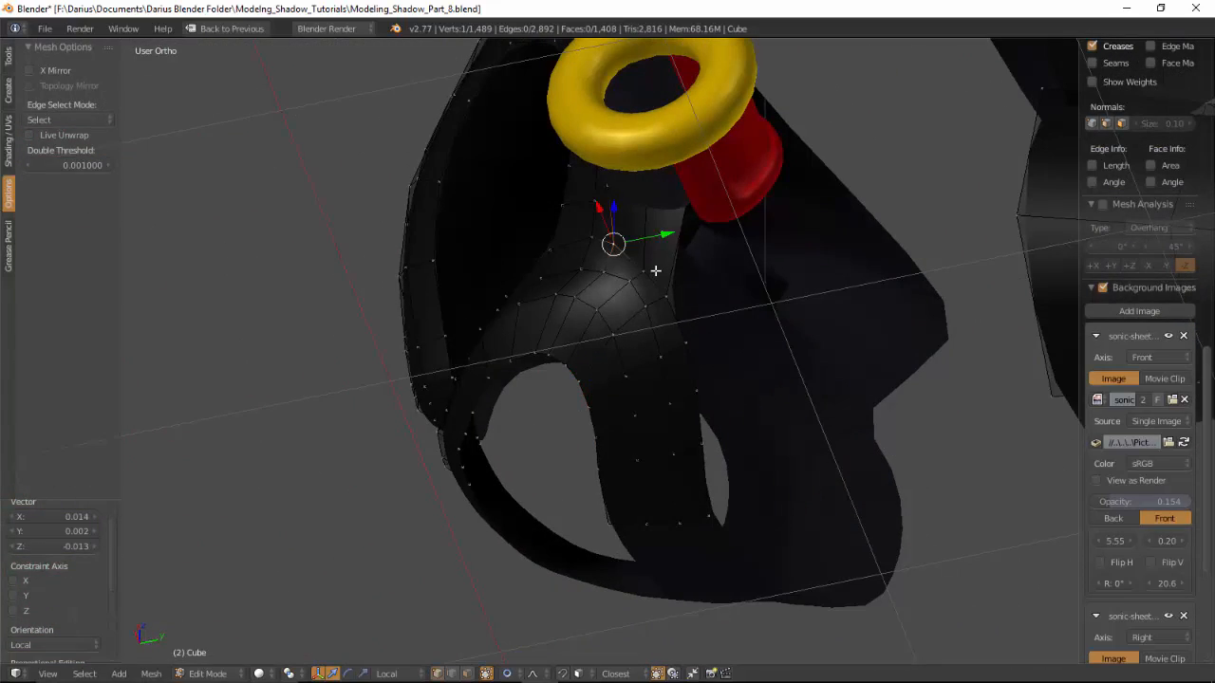
right_click(657, 281, "ctrl")
middle_click_drag(661, 291, 702, 335)
key("g")
left_click(642, 371)
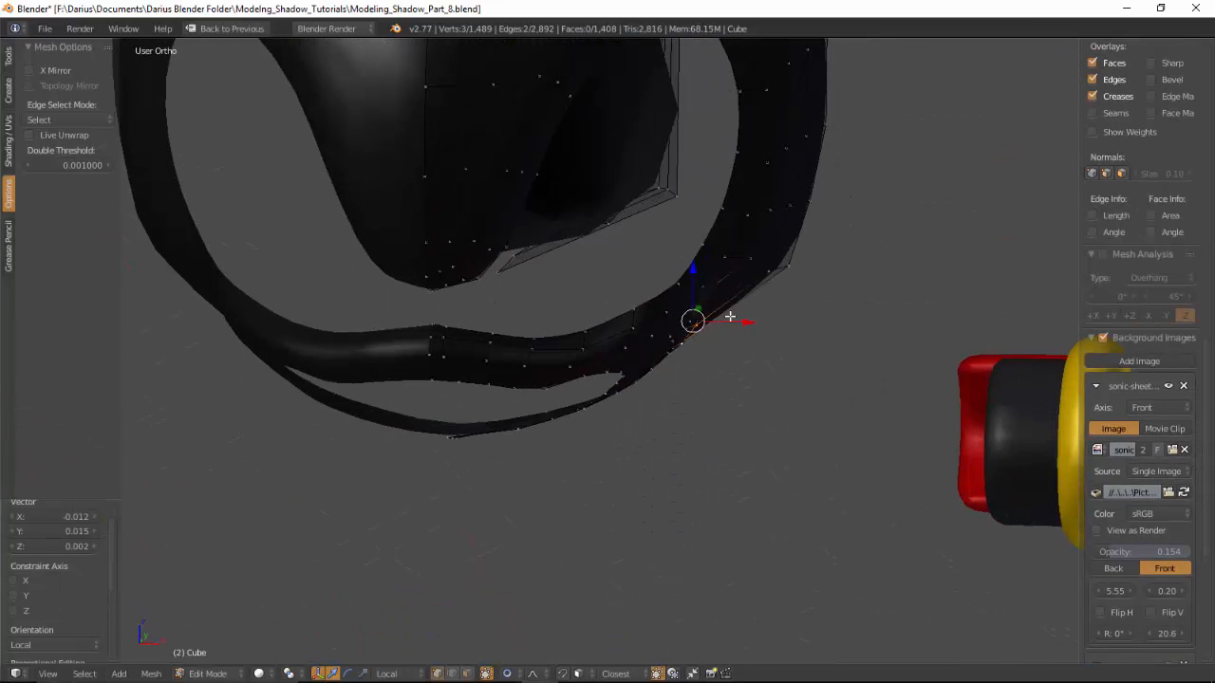
key("g")
left_click(716, 348)
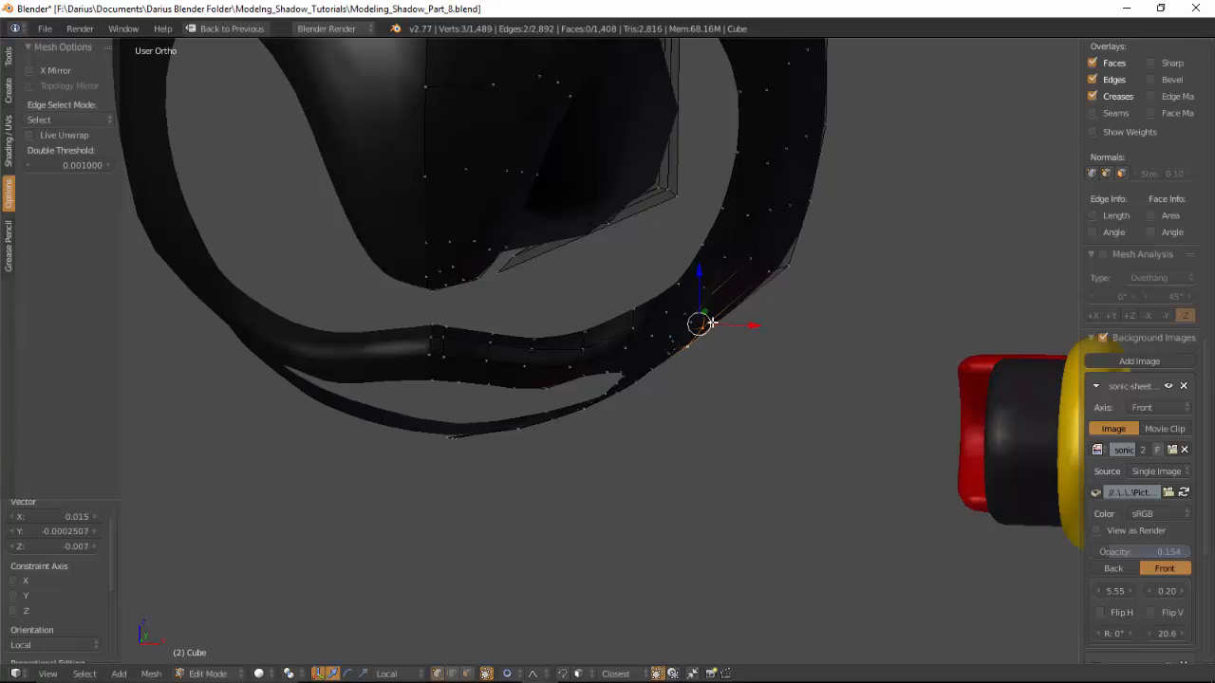
Step: Select the innermost edge loop around the muzzle opening, from the upper lip around the cheek to the chin
middle_click_drag(707, 301, 610, 366)
right_click(599, 370, "alt")
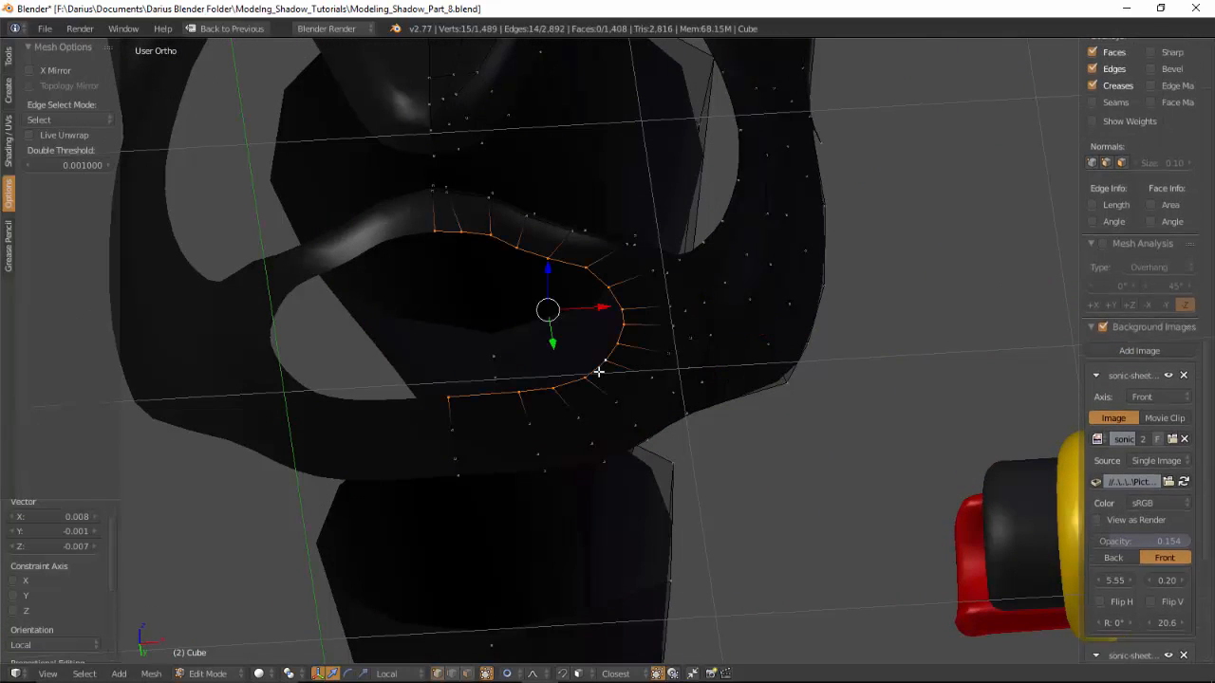
key("KP_1")
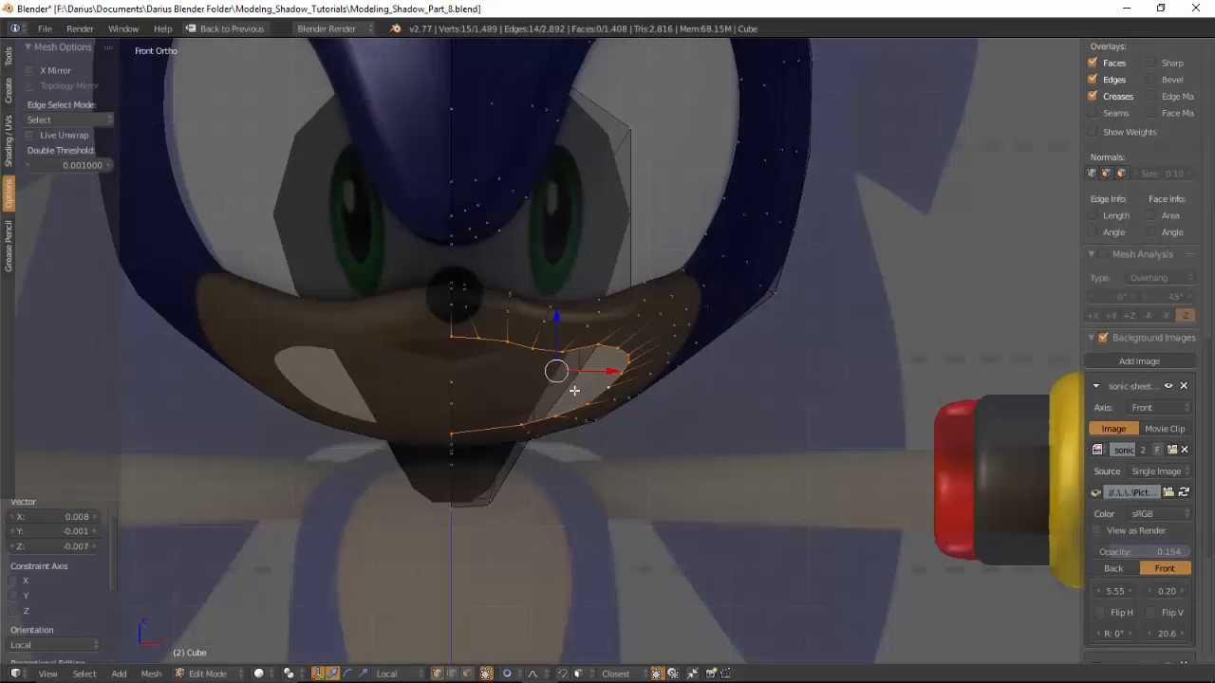
scroll(590, 428, "up", 3)
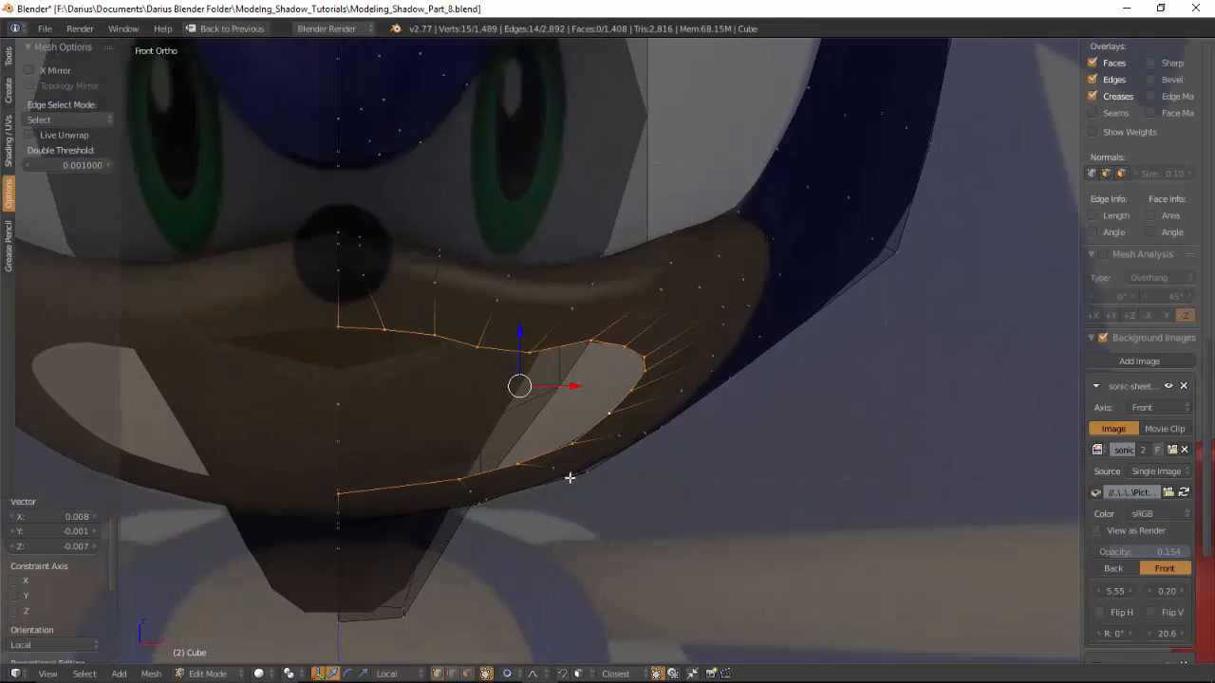
key("e")
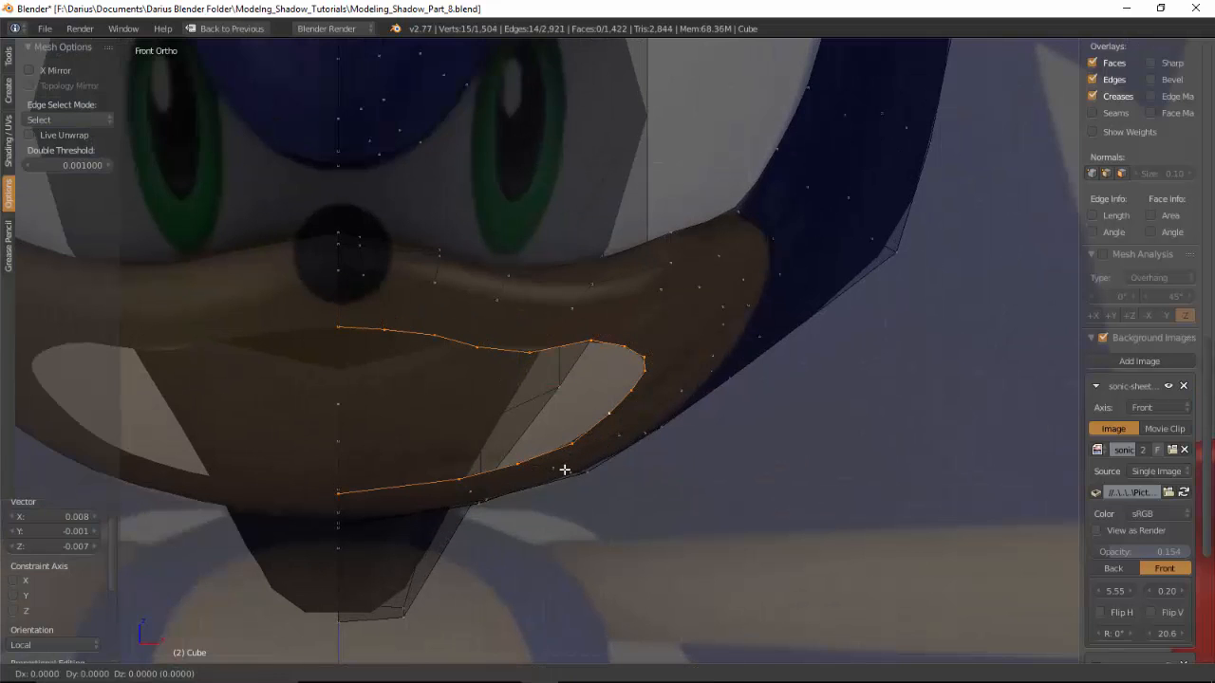
right_click(572, 485)
key("KP_3")
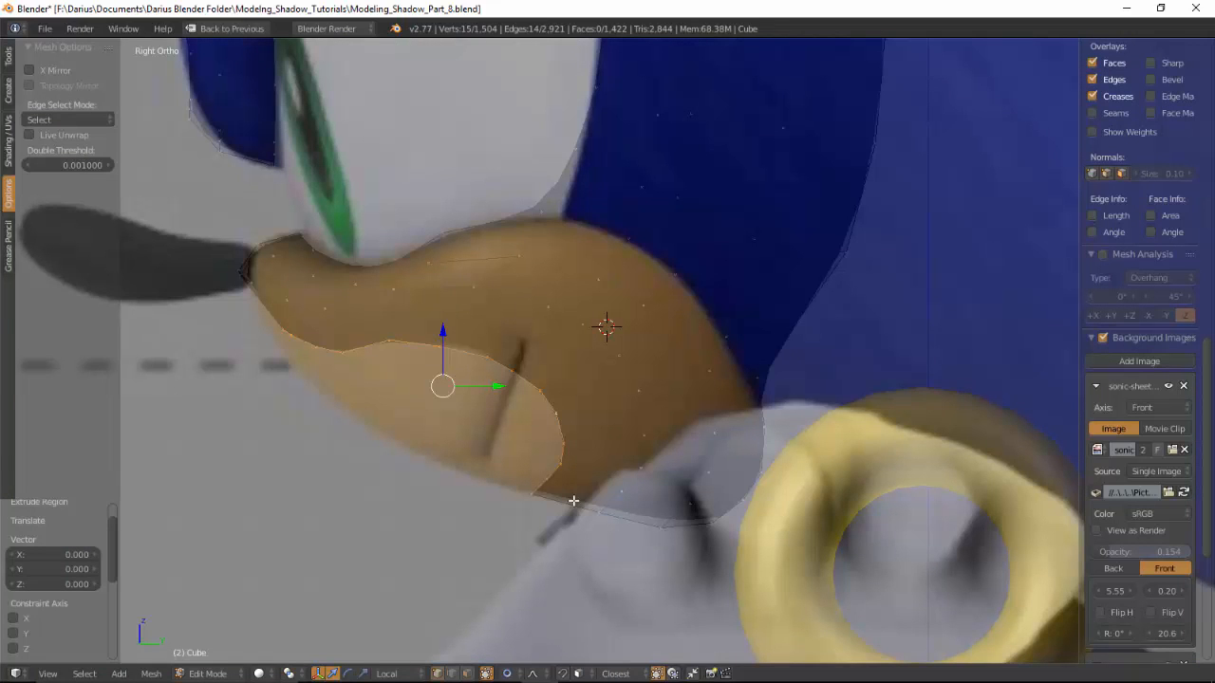
key("ctrl+z")
Step: Extrude the muzzle opening's edge loop by -0.035 along Y and -0.021 along Z, and scale it to 0.581
key("e")
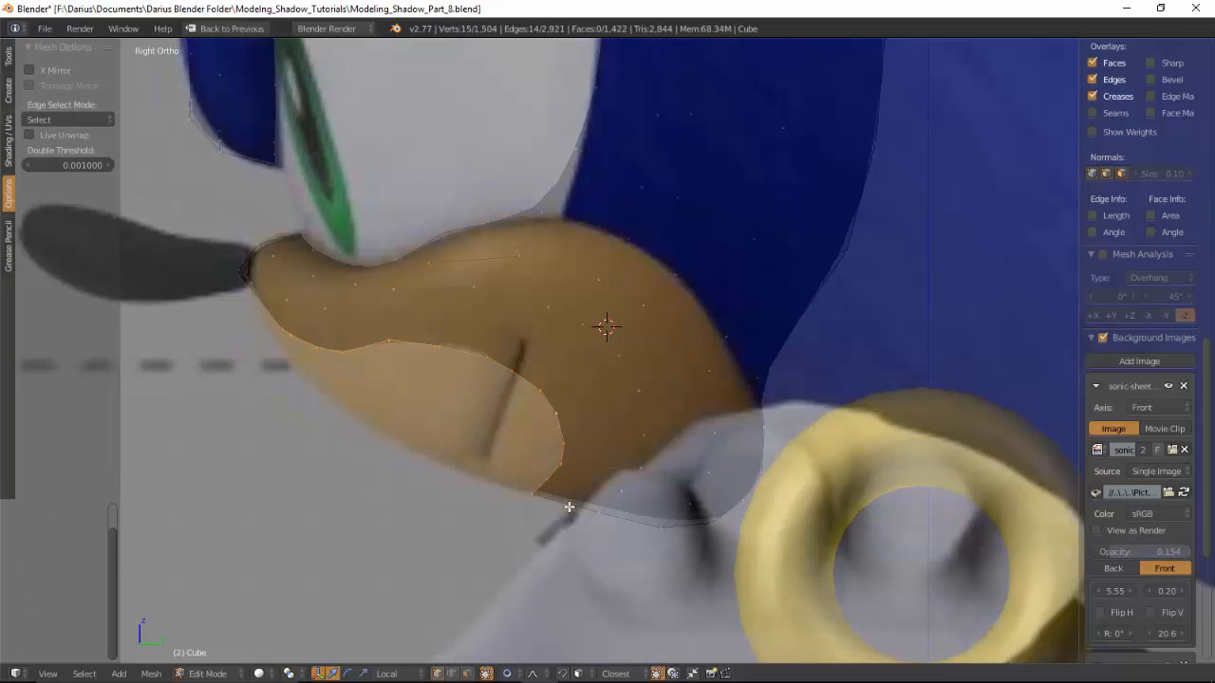
left_click(540, 514)
key("s")
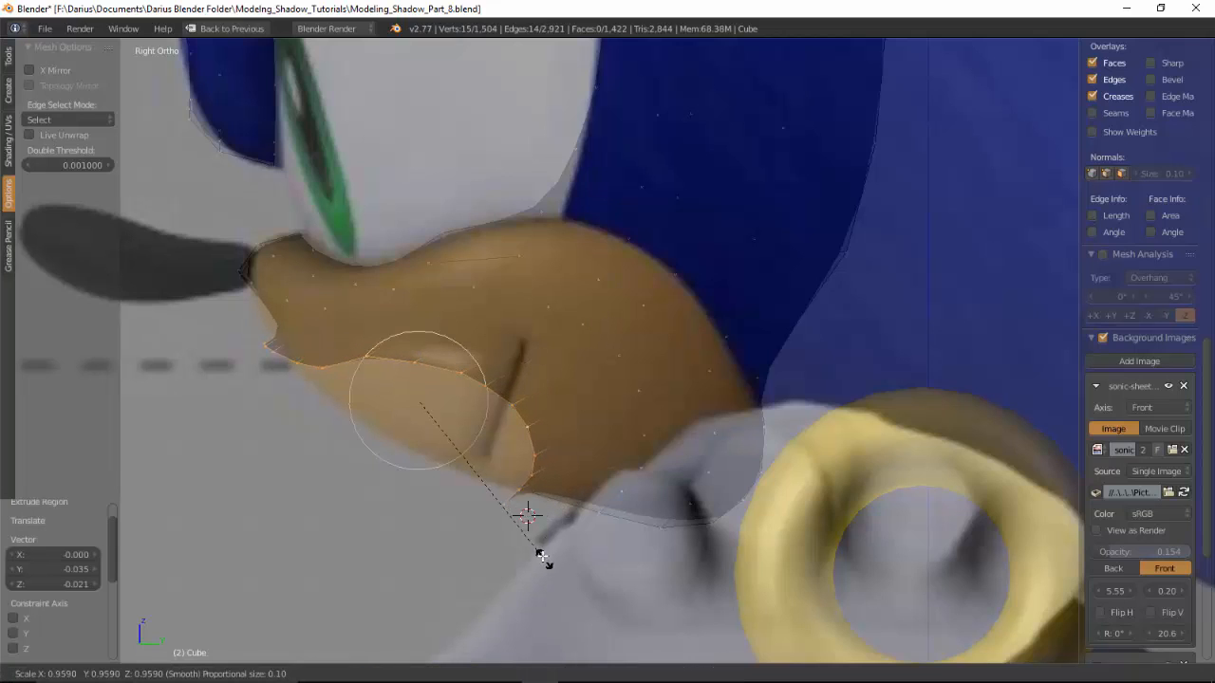
scroll(532, 521, "up", 2)
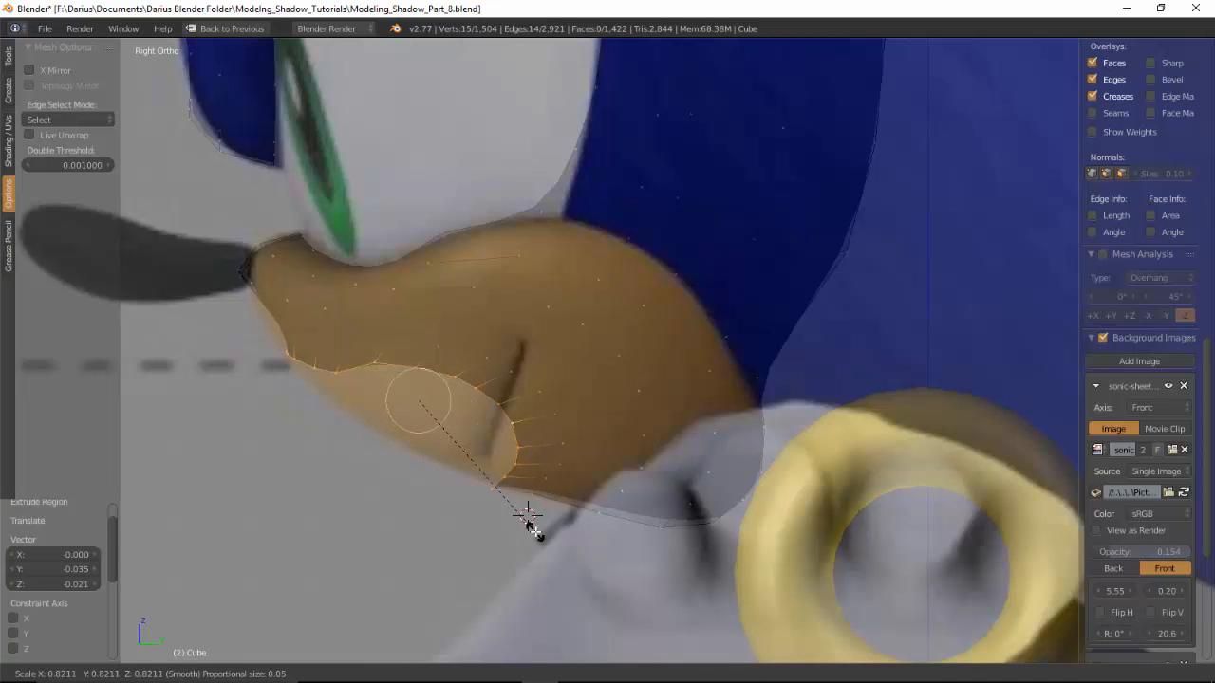
scroll(535, 532, "up", 1)
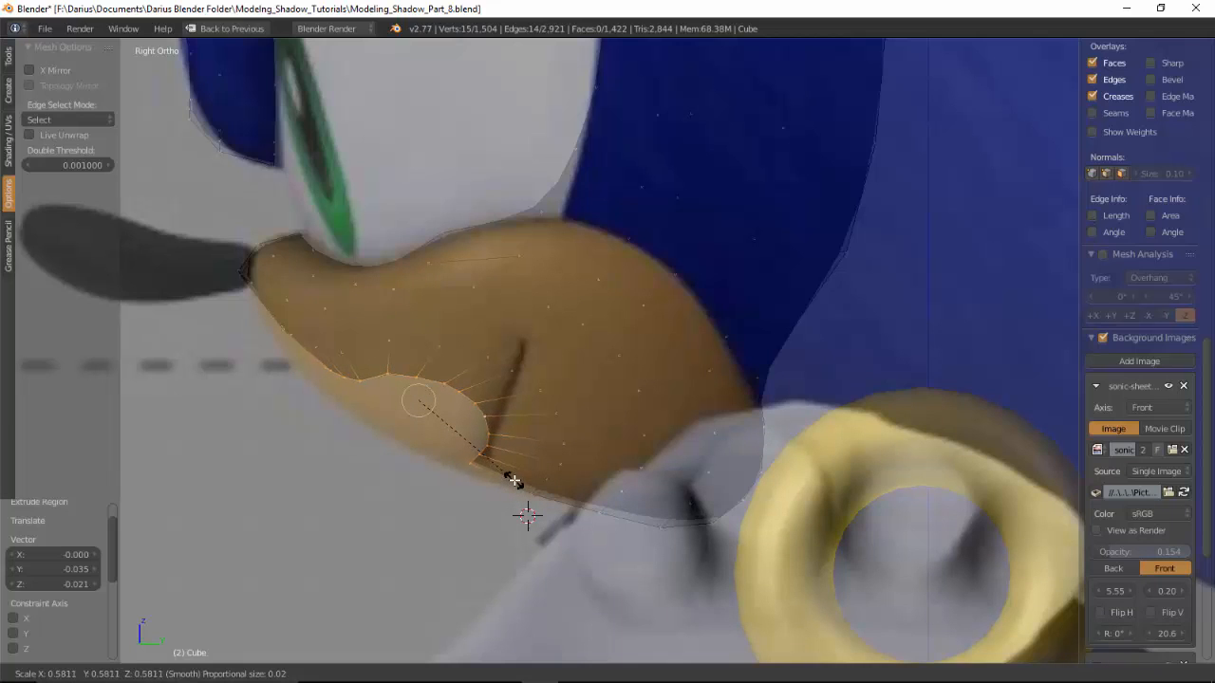
left_click(513, 481)
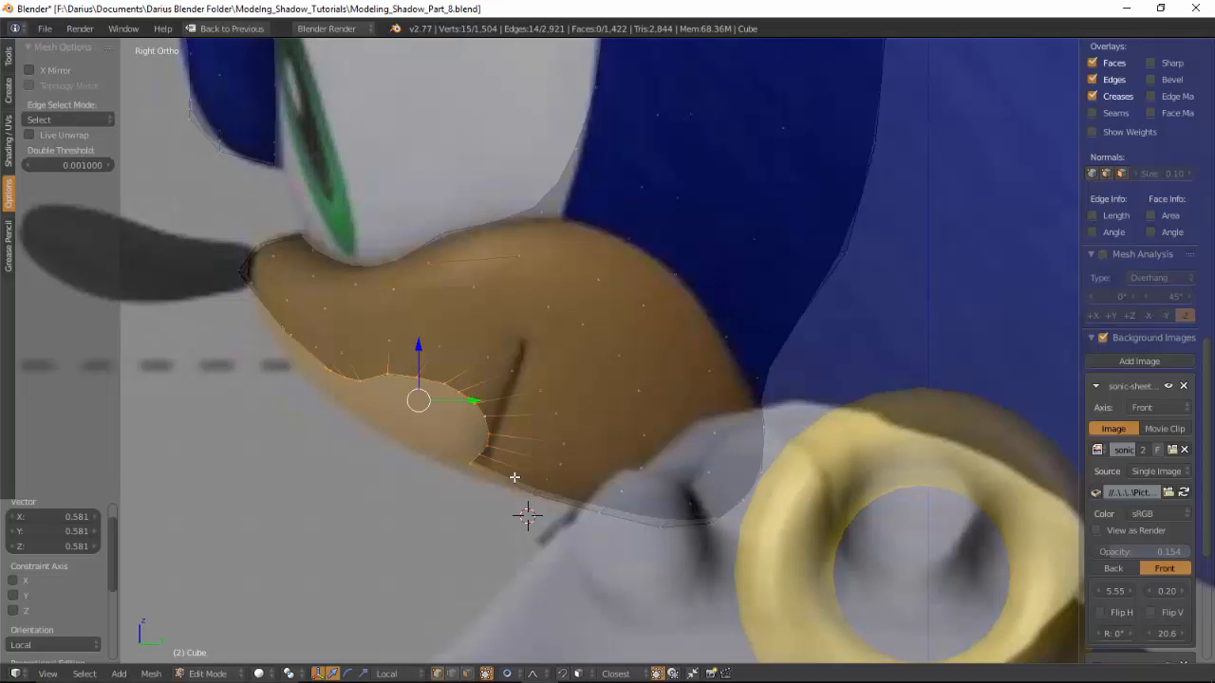
Step: Move the extruded loop -0.043 along X to even out the new strip's width in front view
key("KP_1")
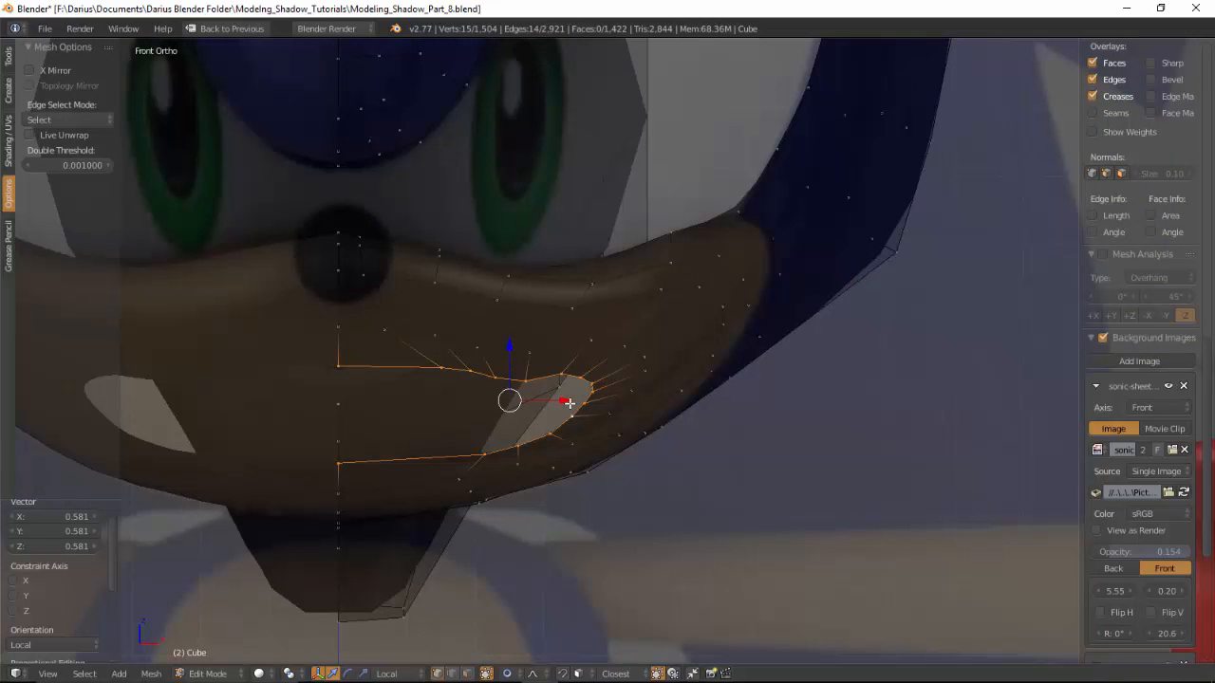
key("g")
key("x")
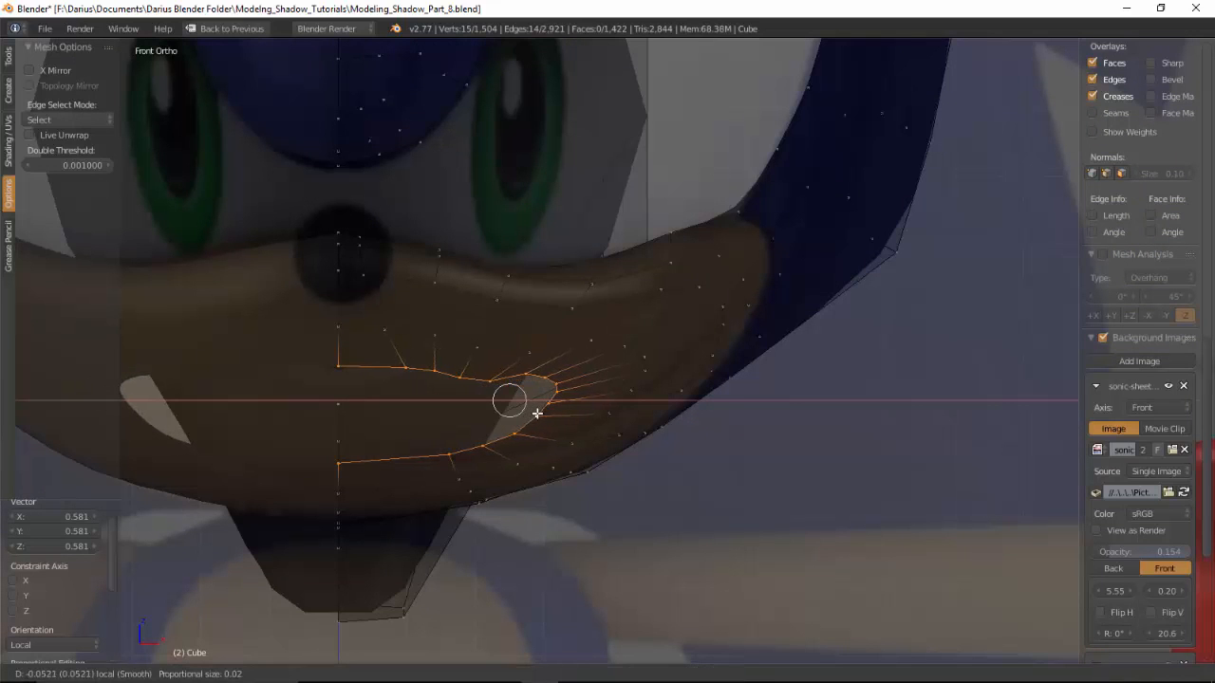
left_click(538, 409)
Step: Smooth the whole new face strip around the opening once at 0.500 and move it -0.010 along Y
mouse_move(540, 404)
middle_mouse_down()
mouse_move(540, 440)
mouse_move(547, 385)
middle_mouse_up()
middle_click_drag(710, 415, 591, 389)
key("ctrl+KP_Add")
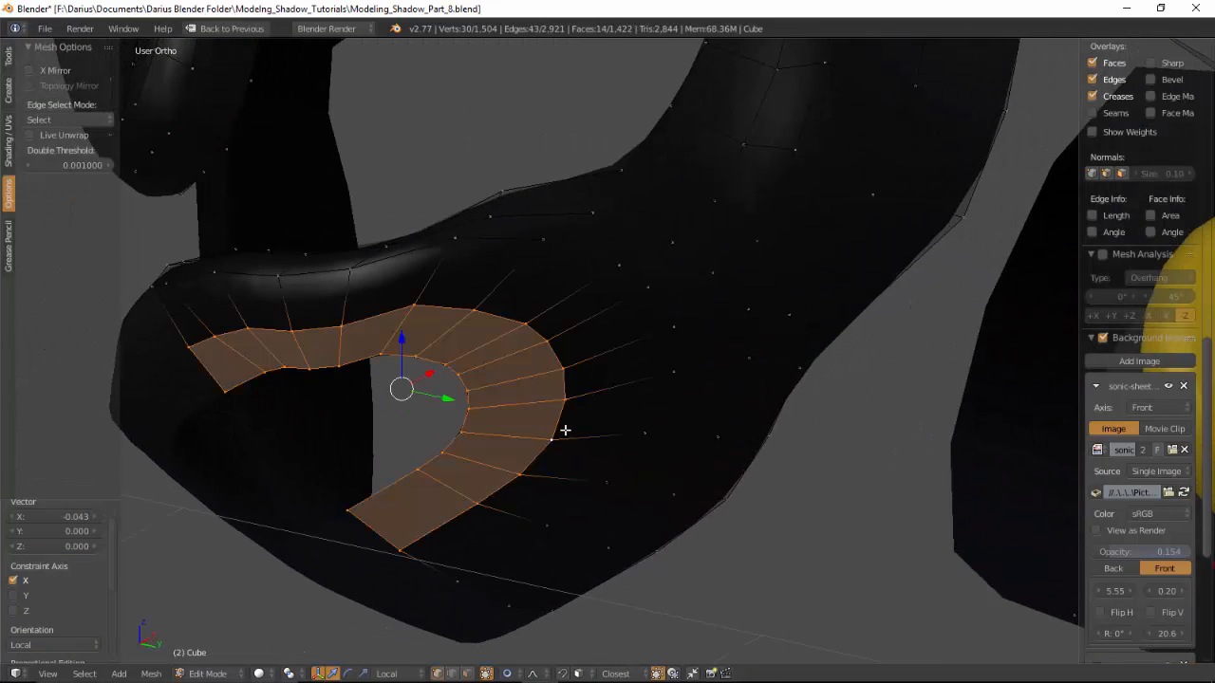
key("w")
left_click(561, 430)
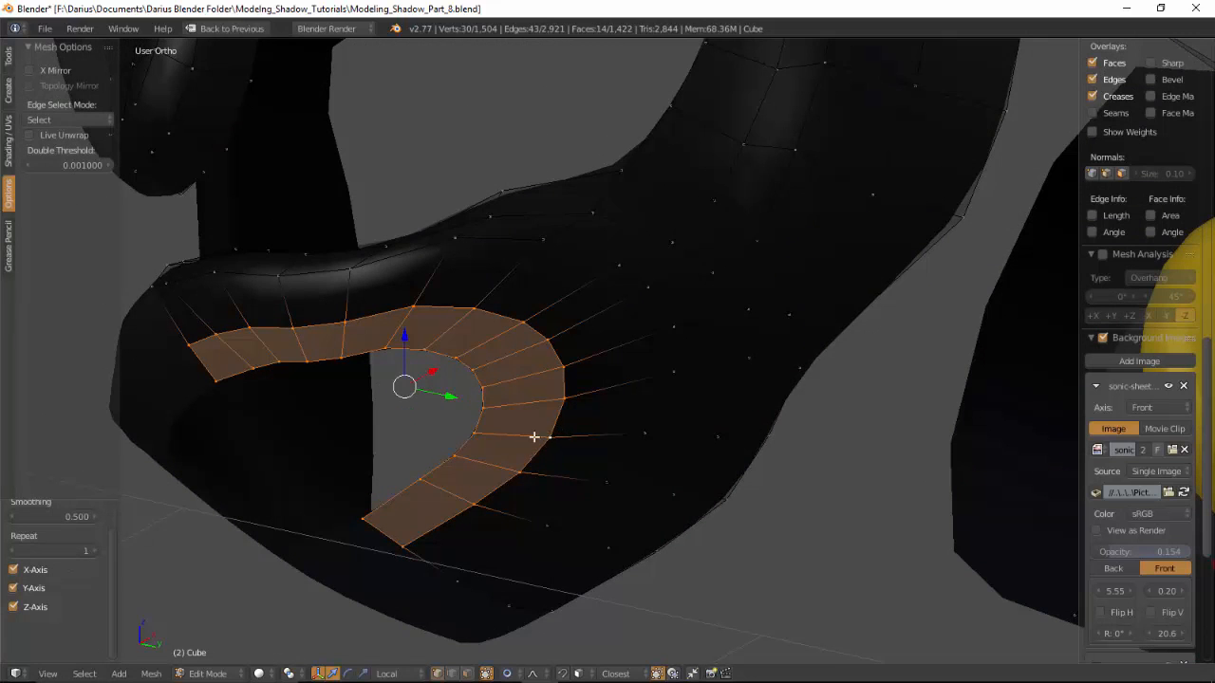
middle_click_drag(533, 437, 455, 403)
left_click_drag(490, 373, 483, 373)
middle_click_drag(483, 373, 560, 351)
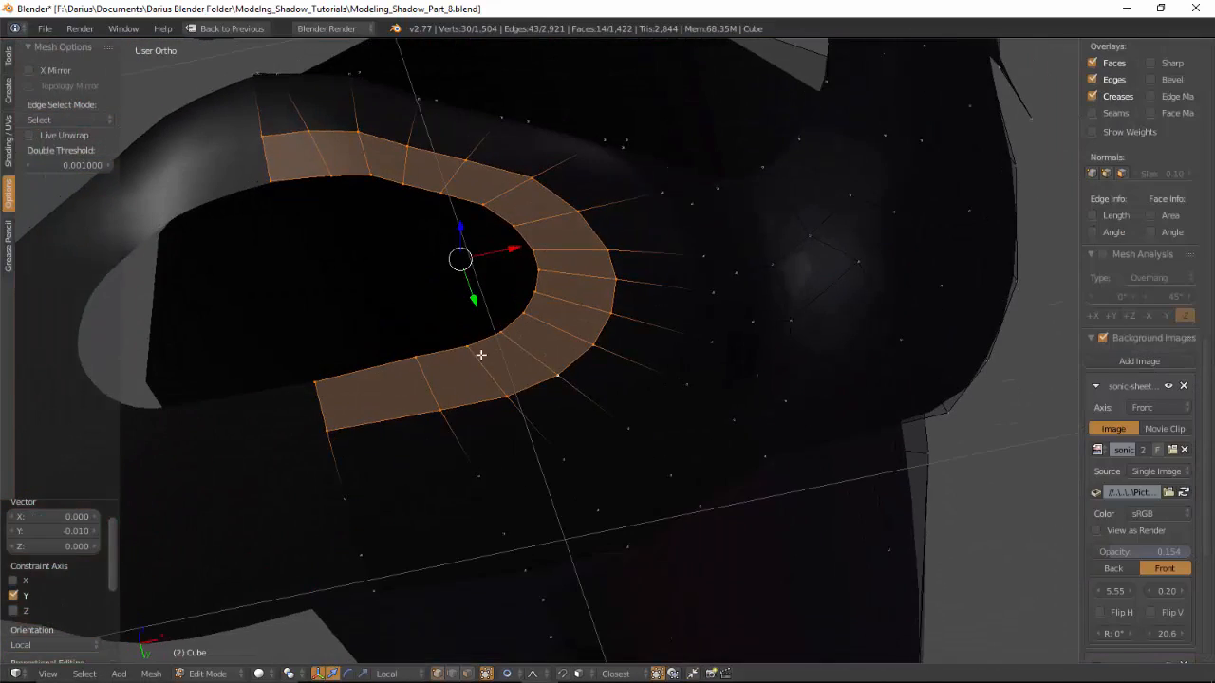
Step: Move the two vertices beside the centre line on the opening's upper edge by -0.001, 0.004, -0.003
middle_click_drag(480, 352, 433, 290)
right_click(422, 236)
right_click(462, 238, "shift")
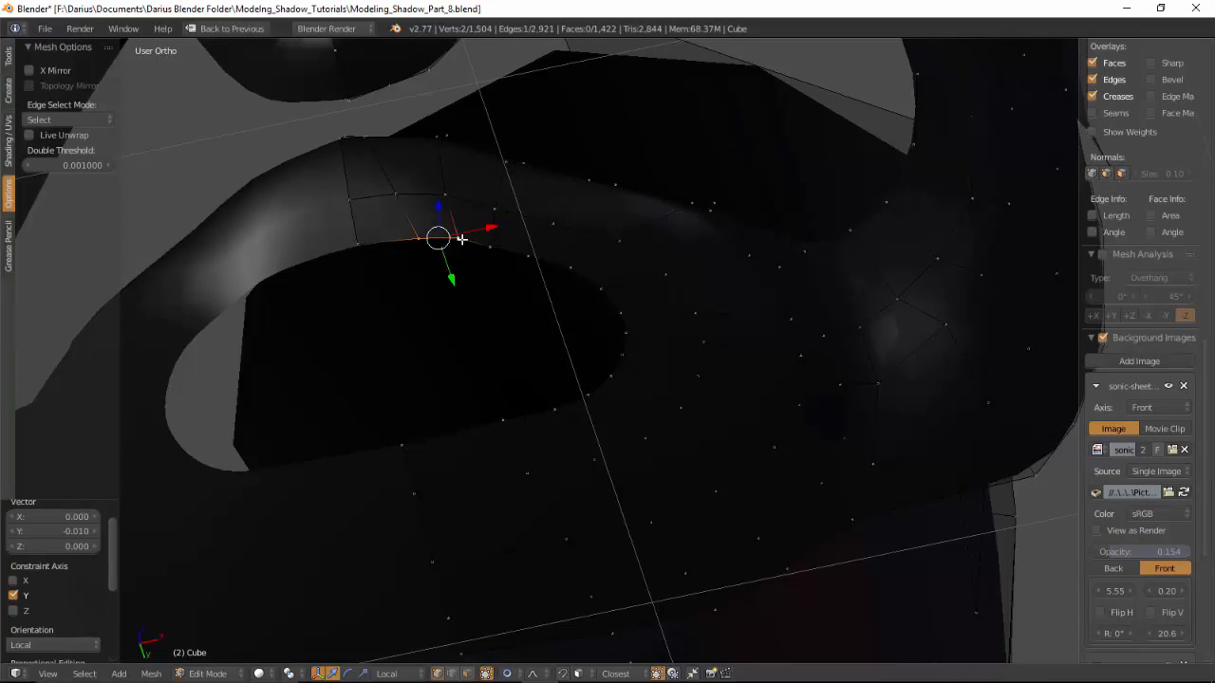
key("g")
left_click(455, 246)
Step: Move the centre-line vertex on the opening's upper edge forward and down towards the side reference outline, with proportional size 0.07
right_click(359, 243)
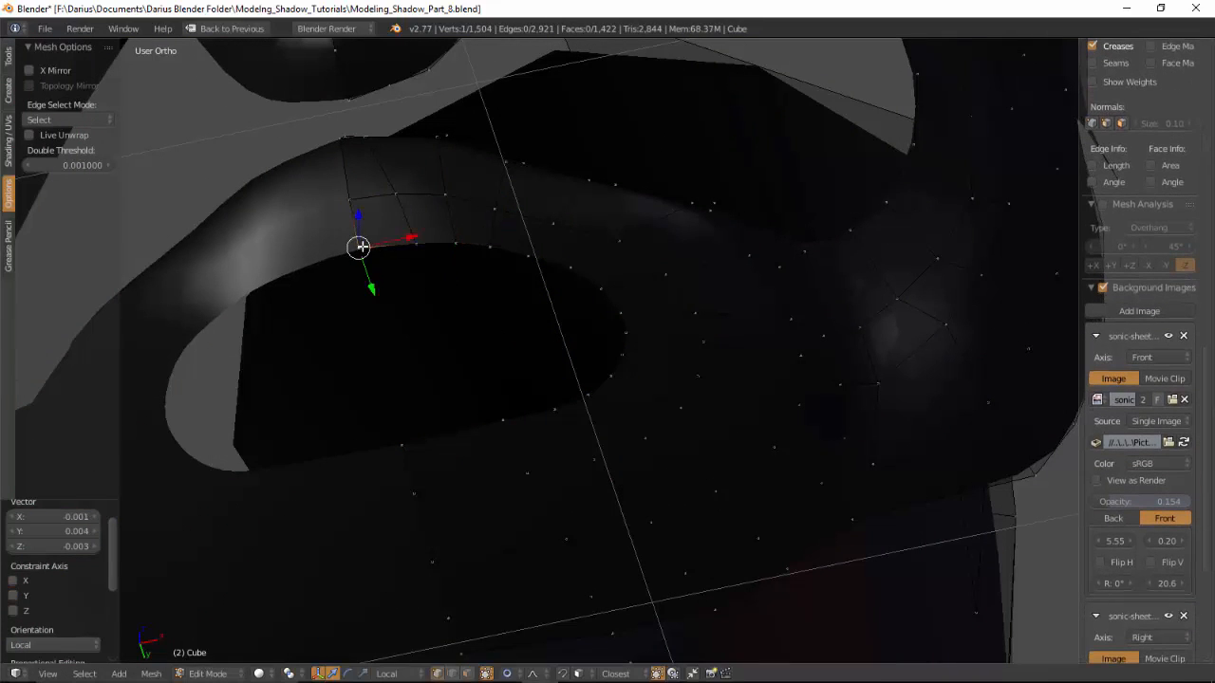
key("KP_3")
scroll(366, 395, "up", 3)
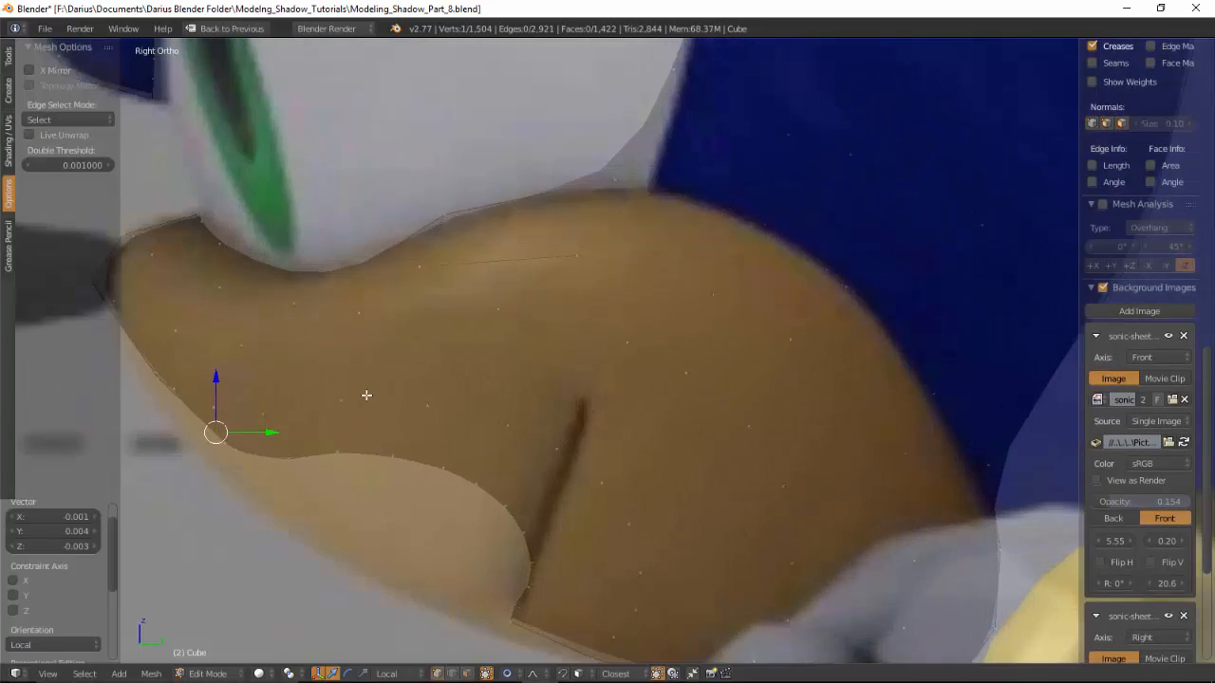
middle_click_drag(398, 463, 590, 413, "shift")
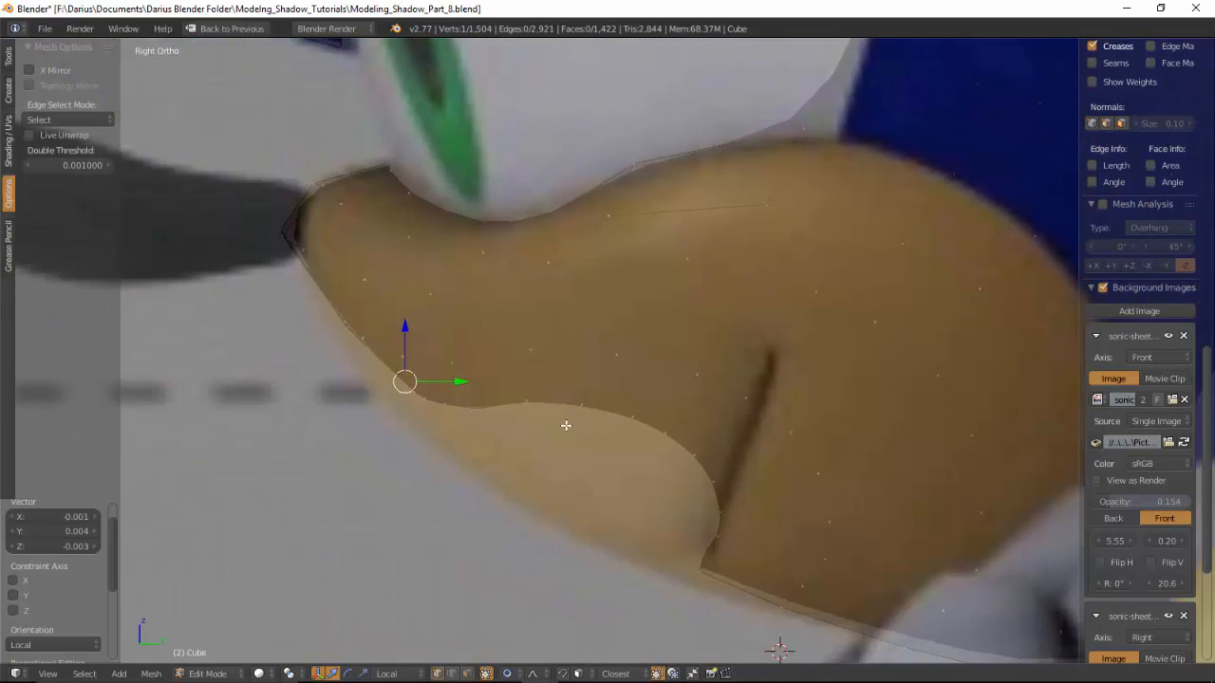
key("g")
scroll(543, 436, "down", 4)
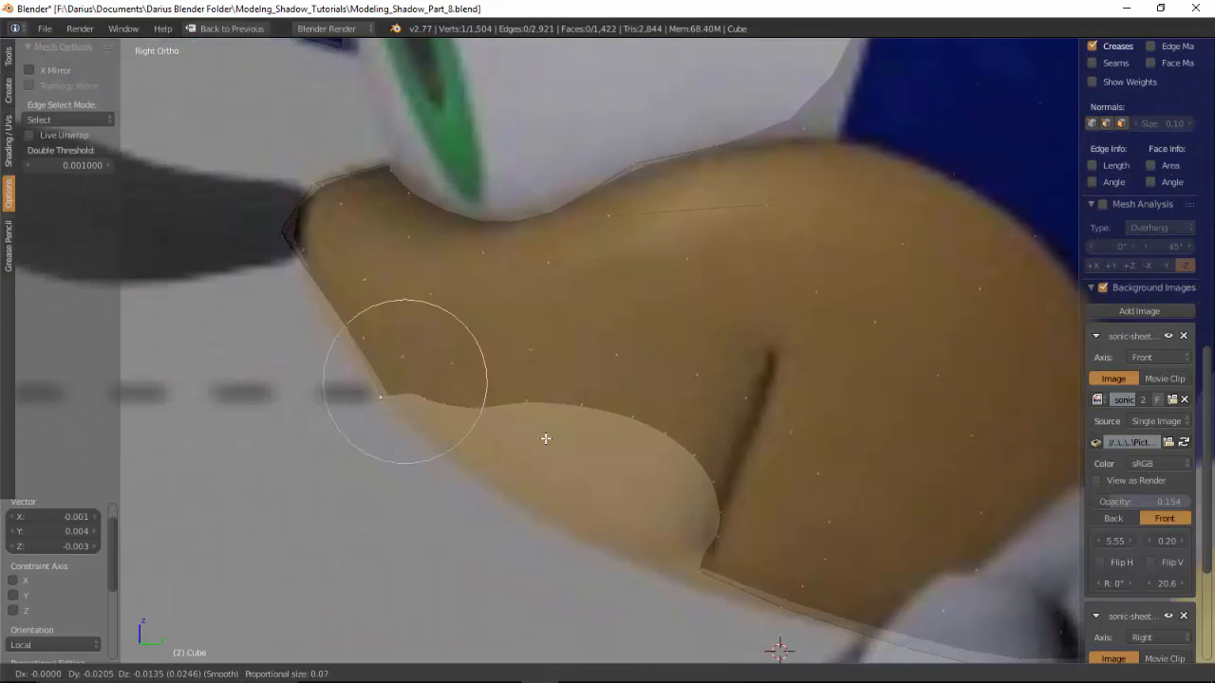
Step: Move the mouth opening's front vertex down to the muzzle outline and shift the upper-edge vertex behind it up and back with proportional editing
scroll(546, 438, "down", 10)
left_click(546, 438)
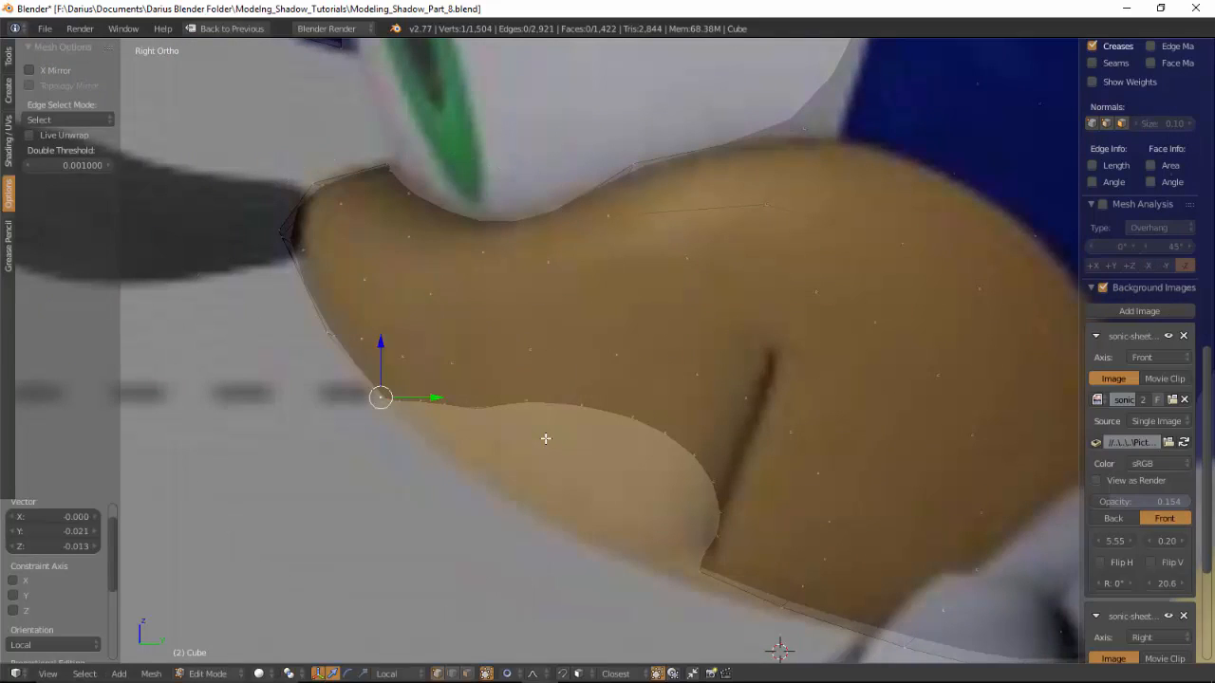
right_click(473, 408)
key("g")
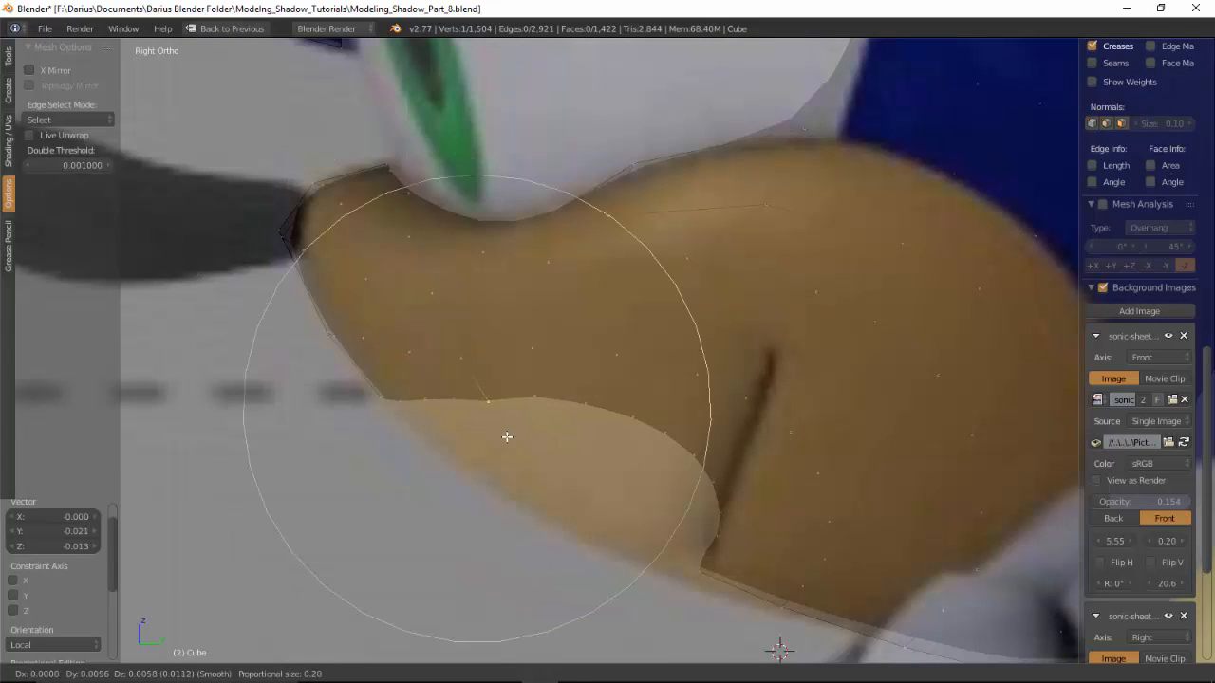
left_click(508, 437)
Step: Fine-tune the mouth opening's front corner and the adjacent upper-edge vertices so the lip curves smoothly along the side reference
key("g")
left_click(388, 415)
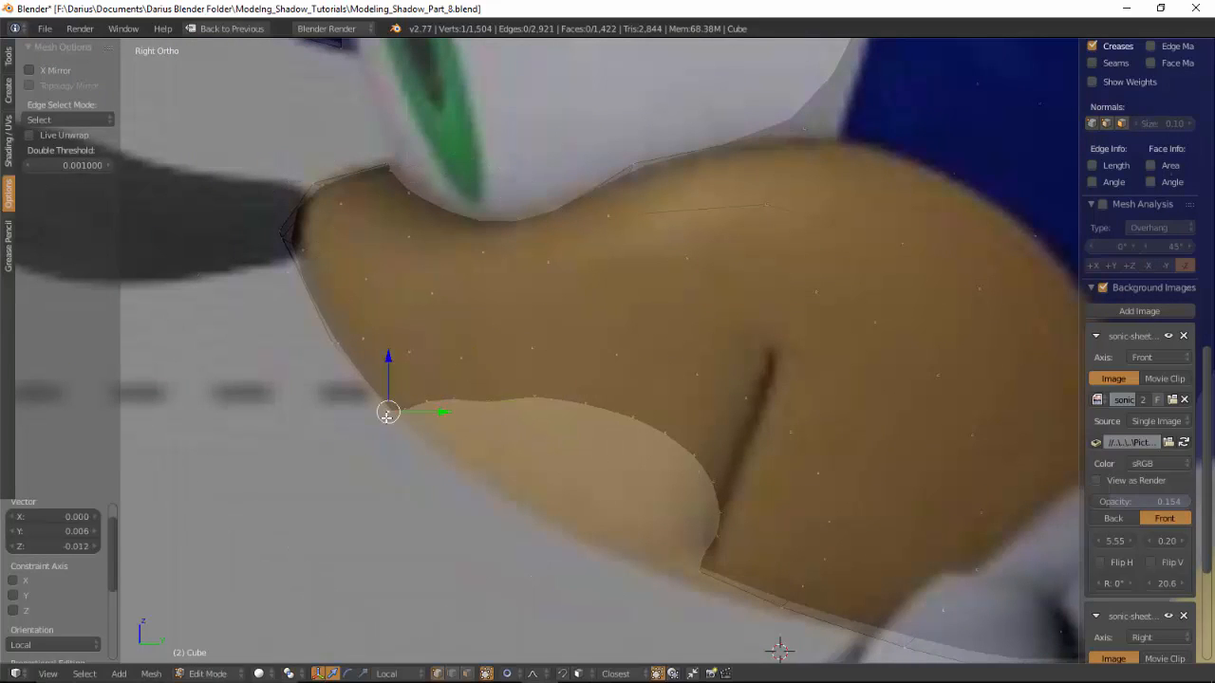
key("g")
left_click(450, 410)
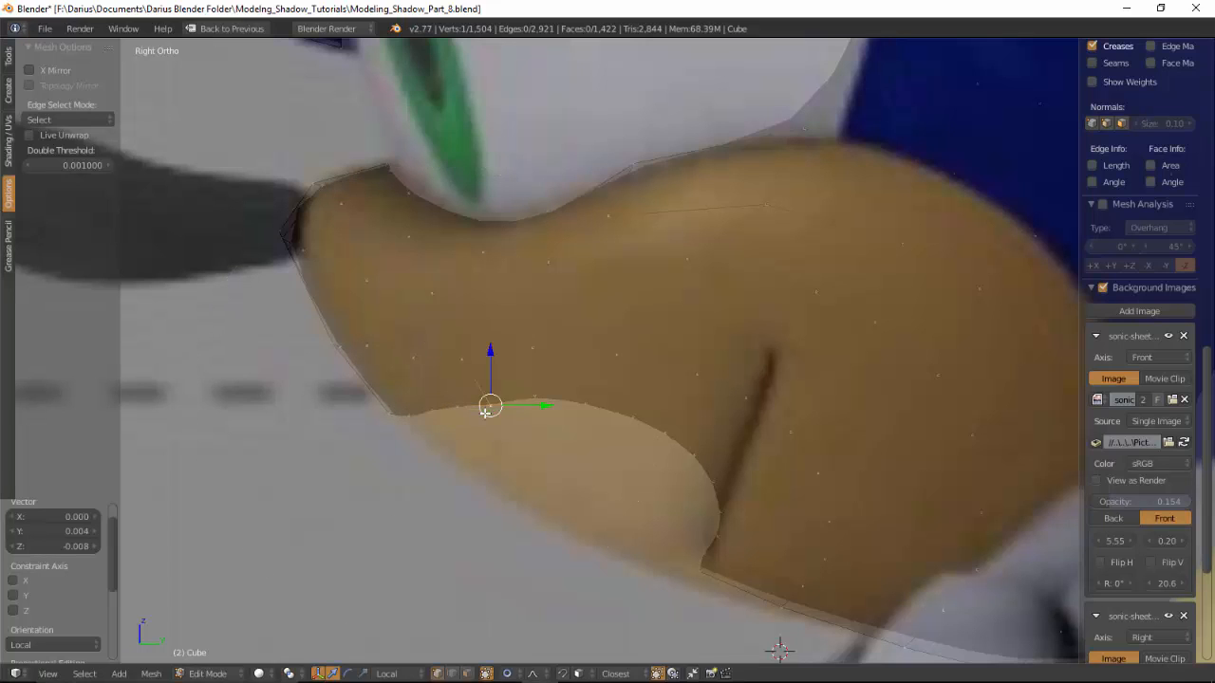
key("g")
left_click(485, 408)
Step: Move the mouth opening's lower rear vertex onto the chin outline, about -0.011 in Y and -0.010 in Z
right_click(693, 569)
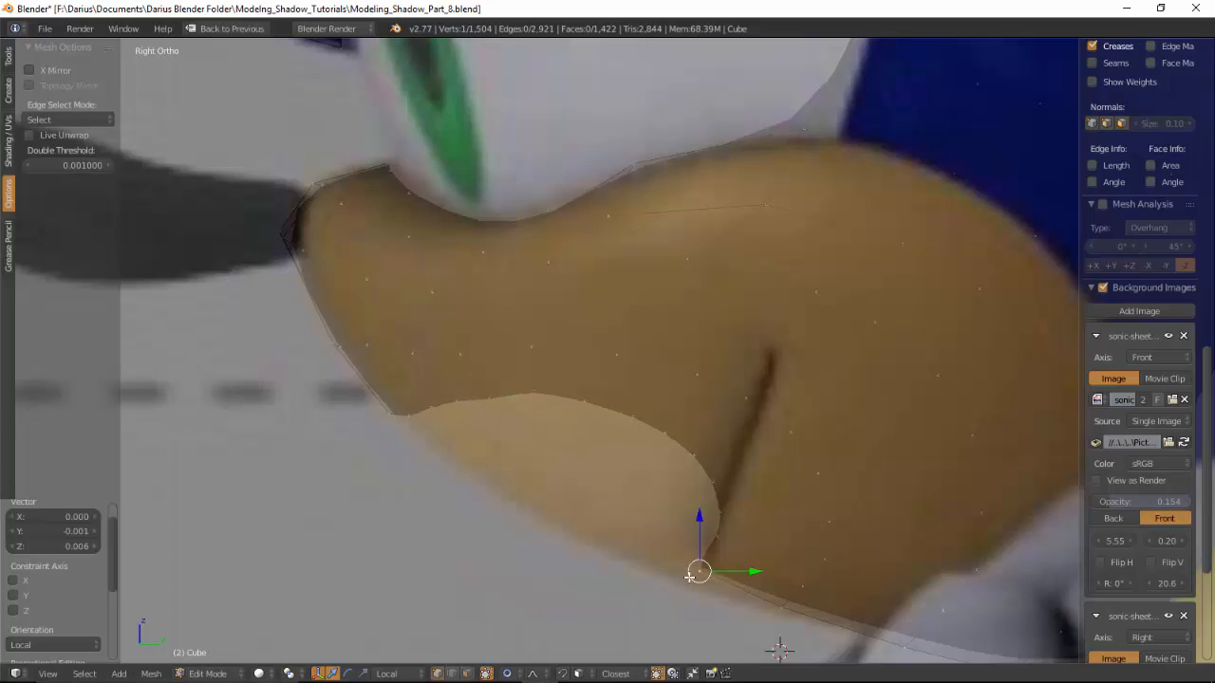
key("g")
left_click(676, 589)
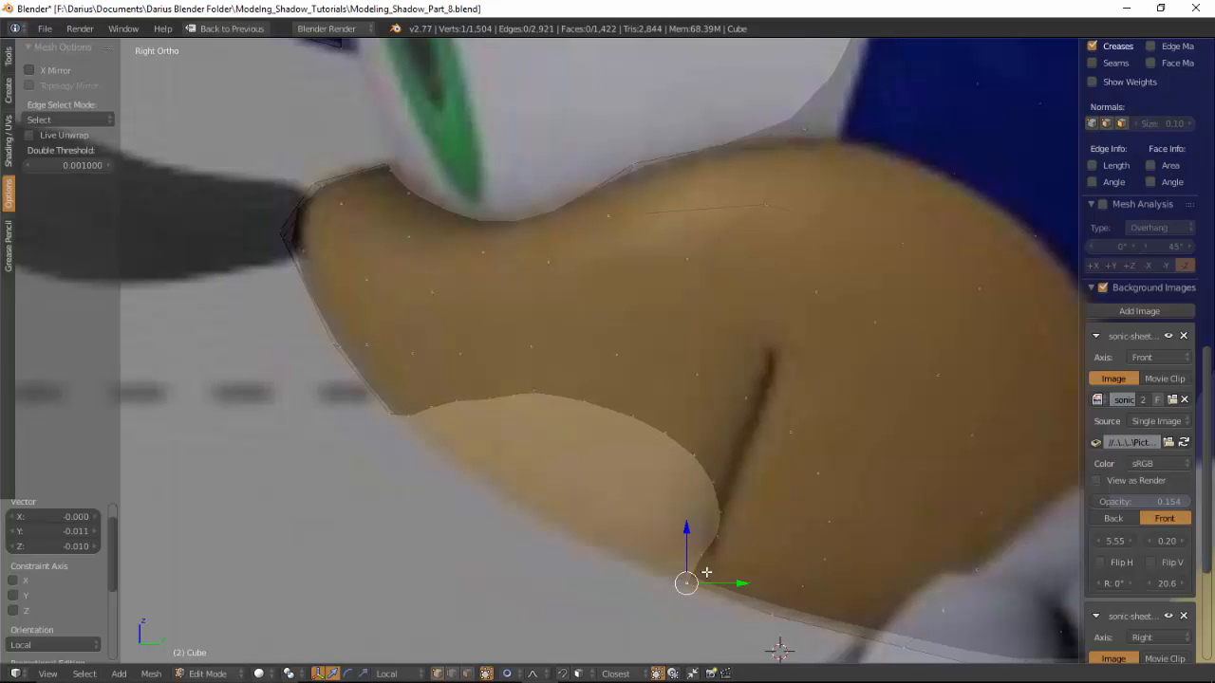
Step: Select the mouth opening's edge loop and extrude it in side view, about -0.039 in Y and -0.032 in Z
scroll(706, 572, "down", 3)
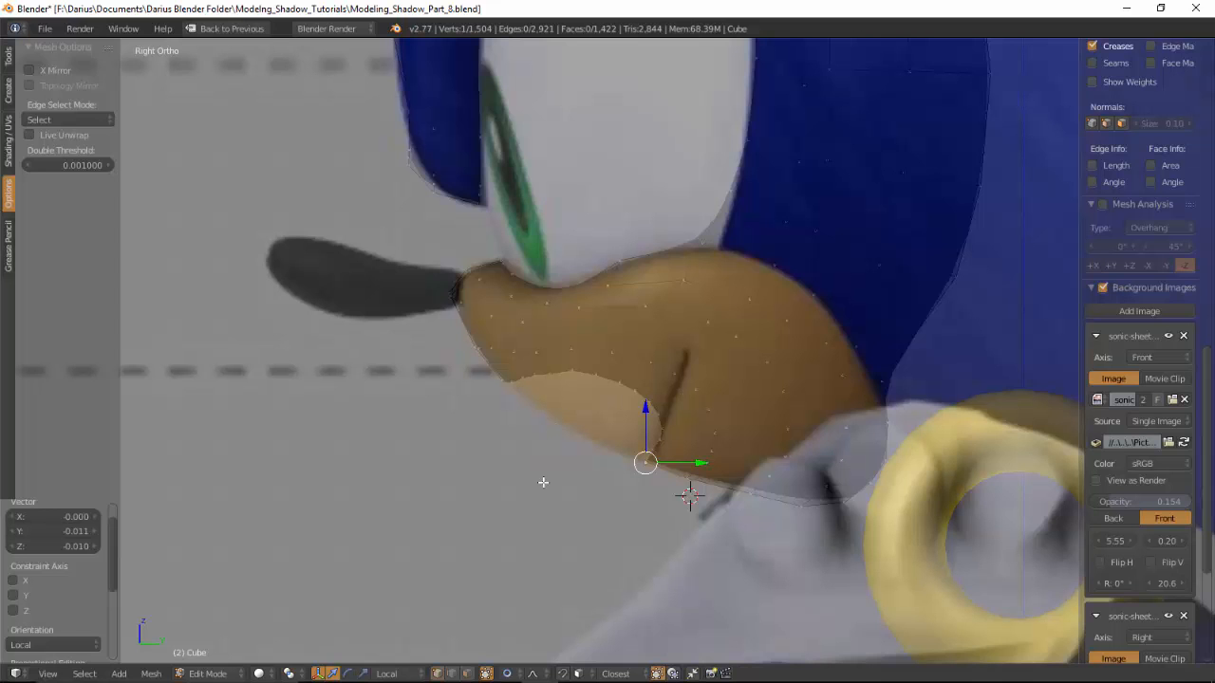
middle_click_drag(675, 467, 796, 509)
left_click(797, 509)
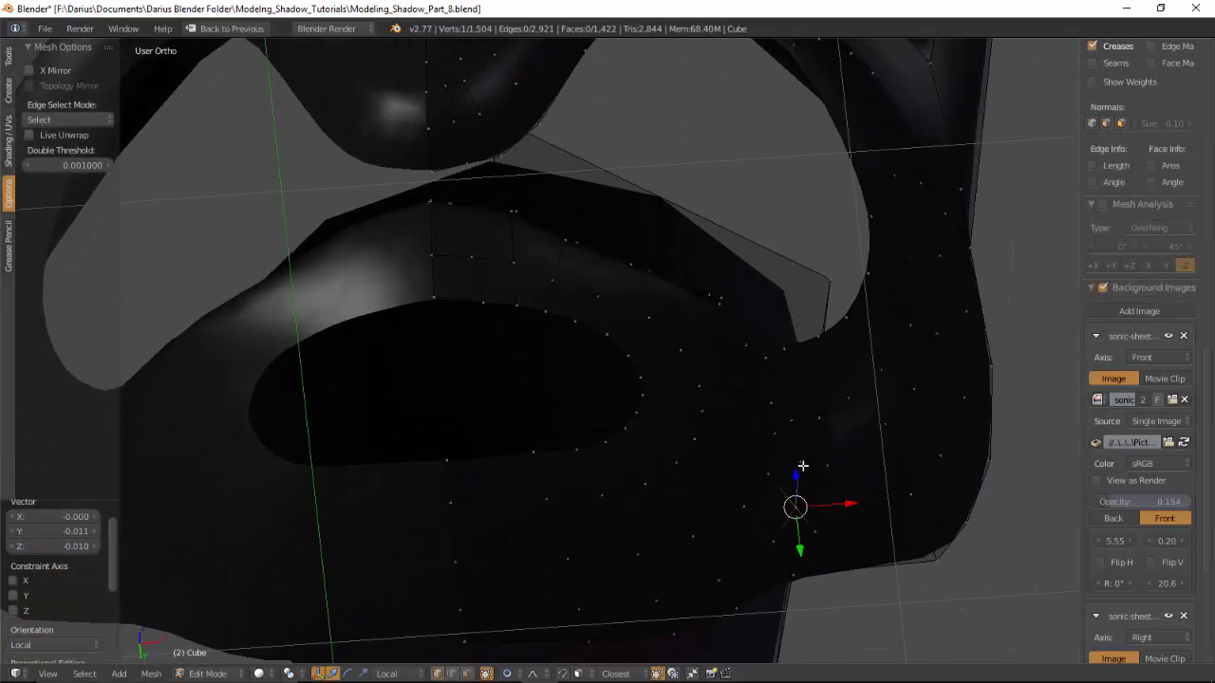
middle_click_drag(794, 426, 810, 477)
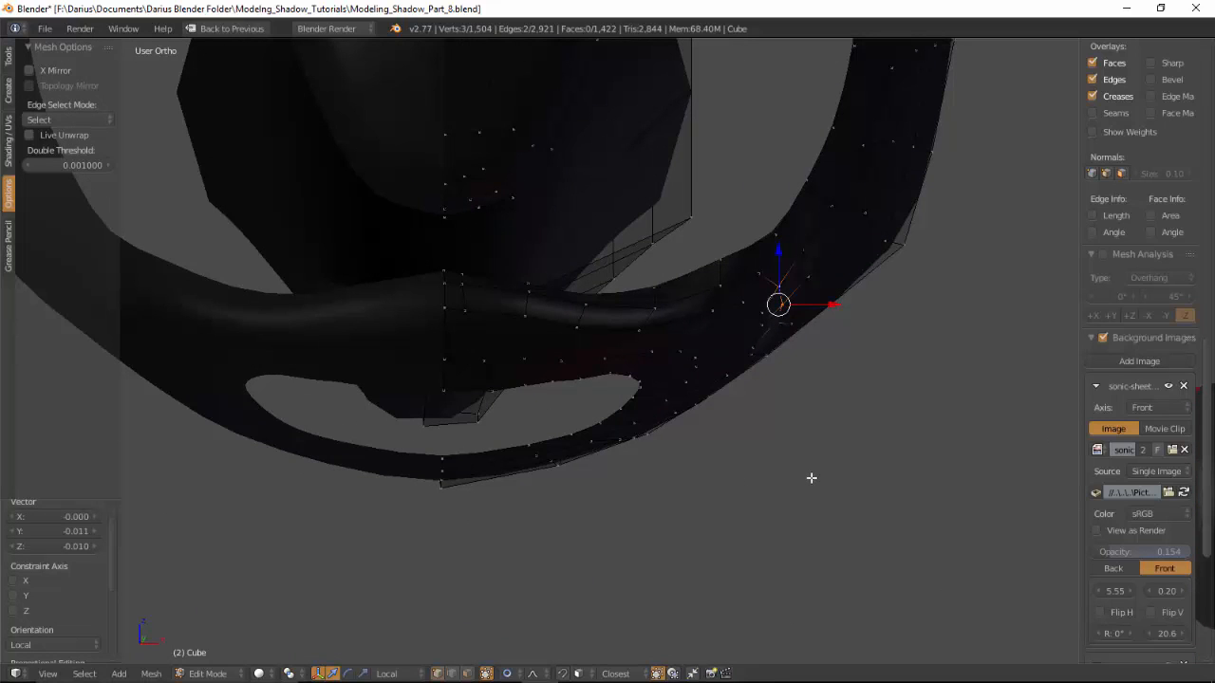
middle_click_drag(661, 506, 611, 440)
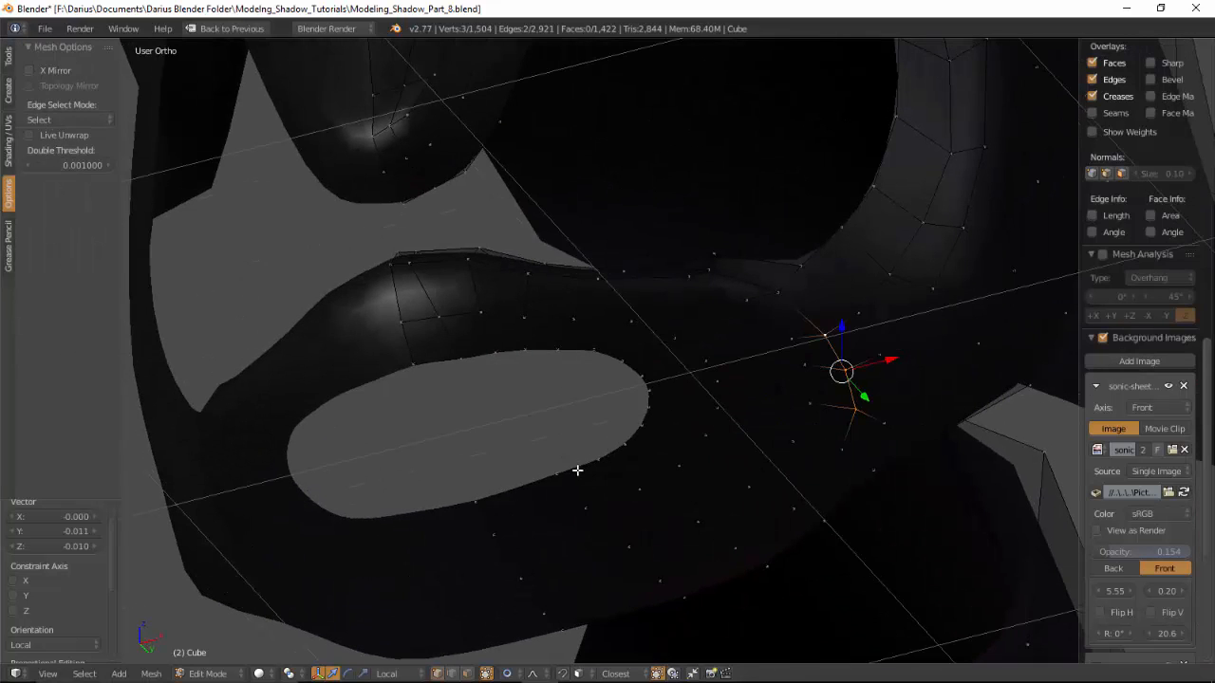
right_click(577, 470, "alt")
key("KP_3")
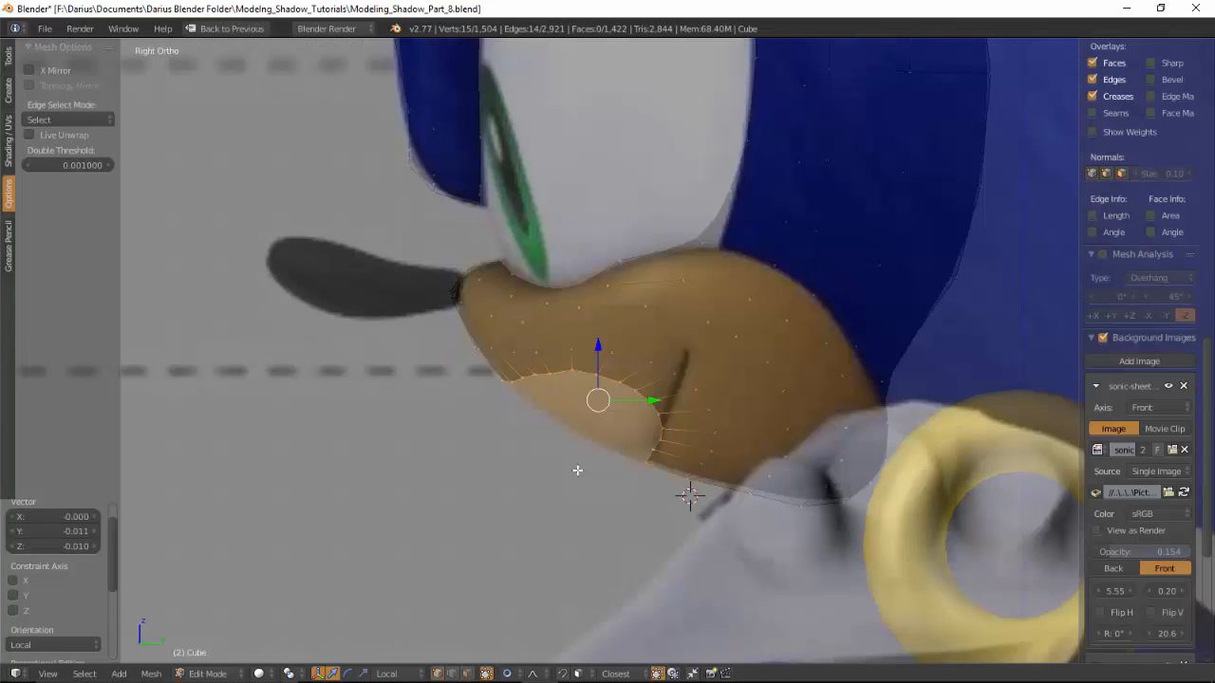
key("e")
left_click(559, 492)
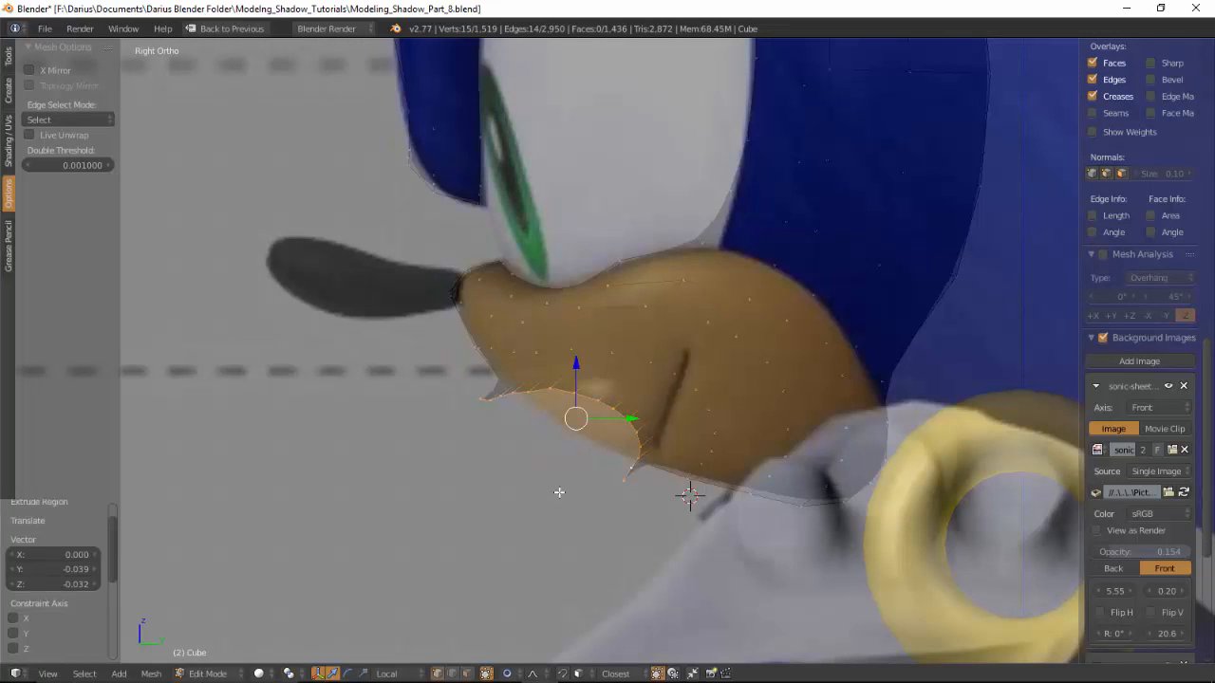
Step: Scale the extruded mouth loop to about 0.132 and move it onto the muzzle outline, about 0.024 in Y and -0.025 in Z
key("s")
scroll(584, 513, "up", 3)
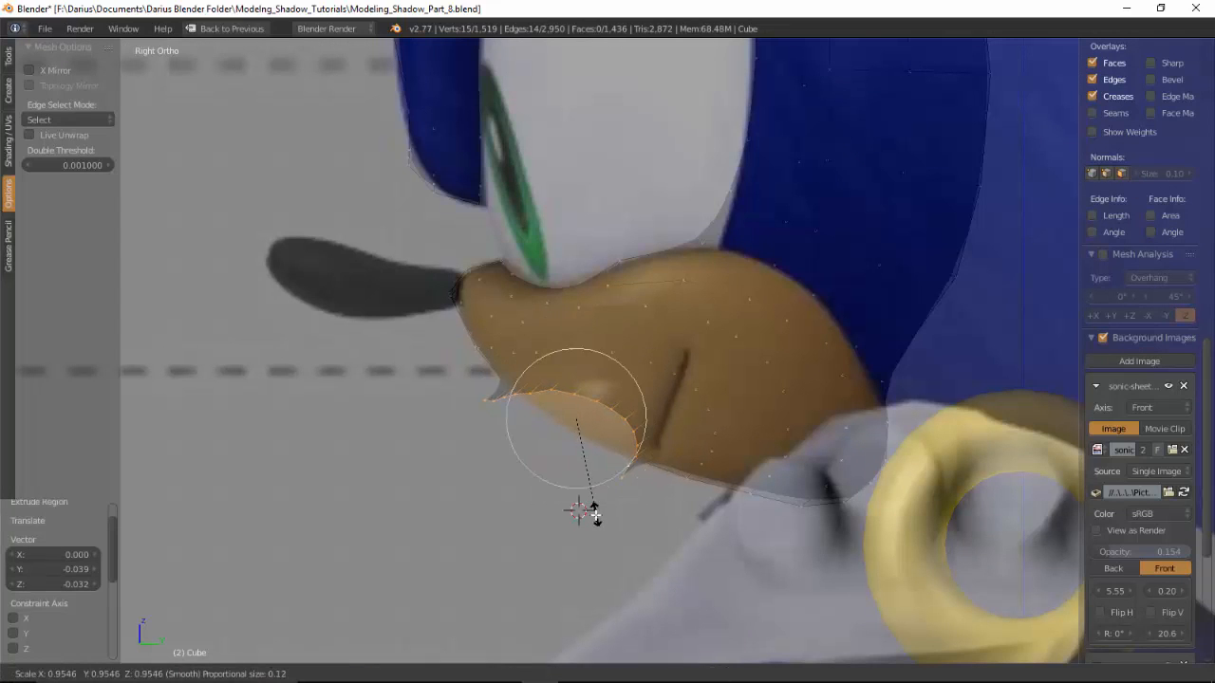
scroll(583, 494, "up", 9)
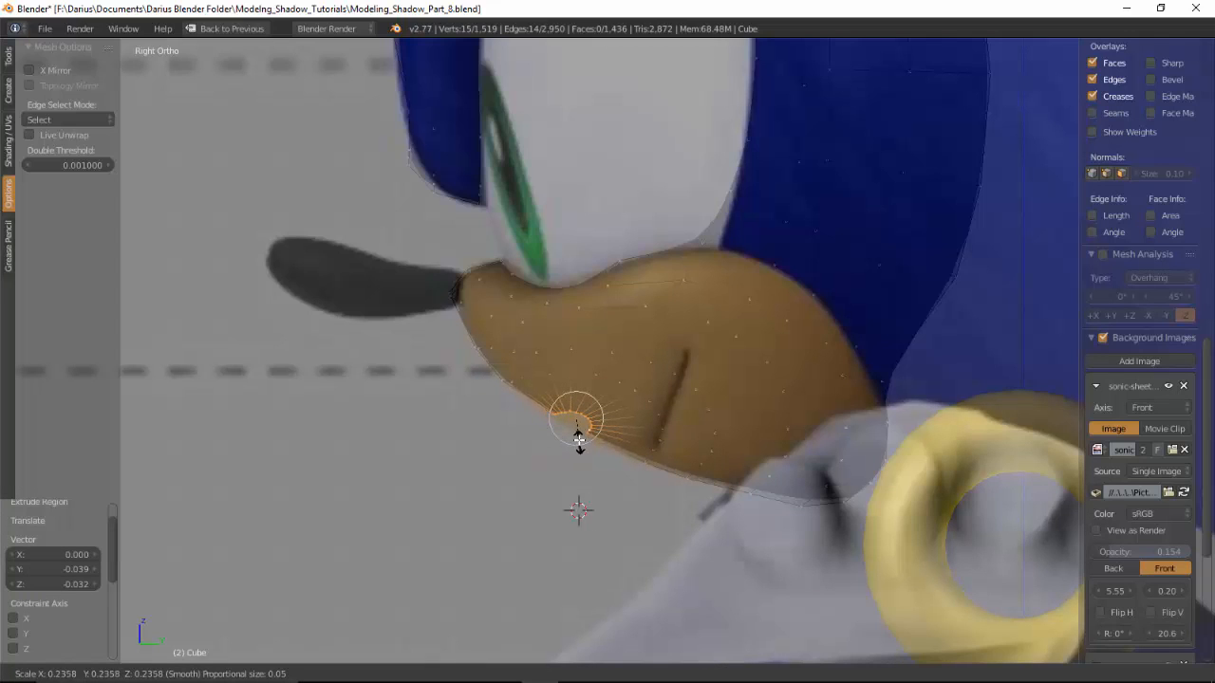
left_click(577, 433)
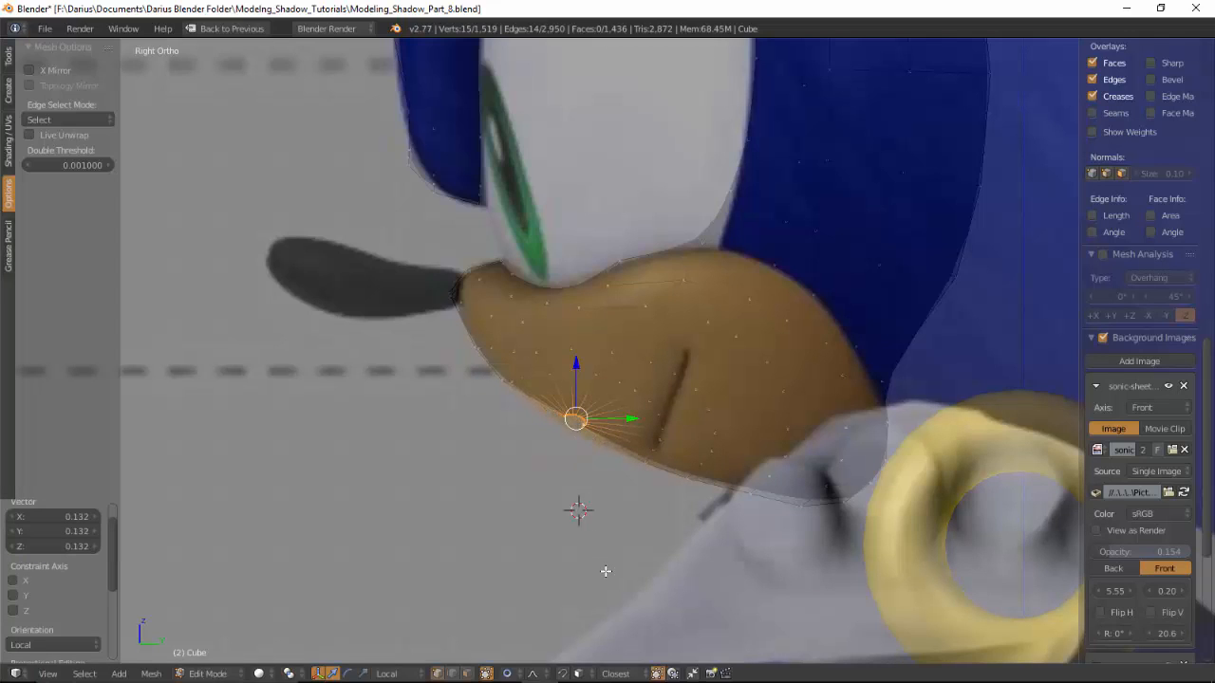
key("g")
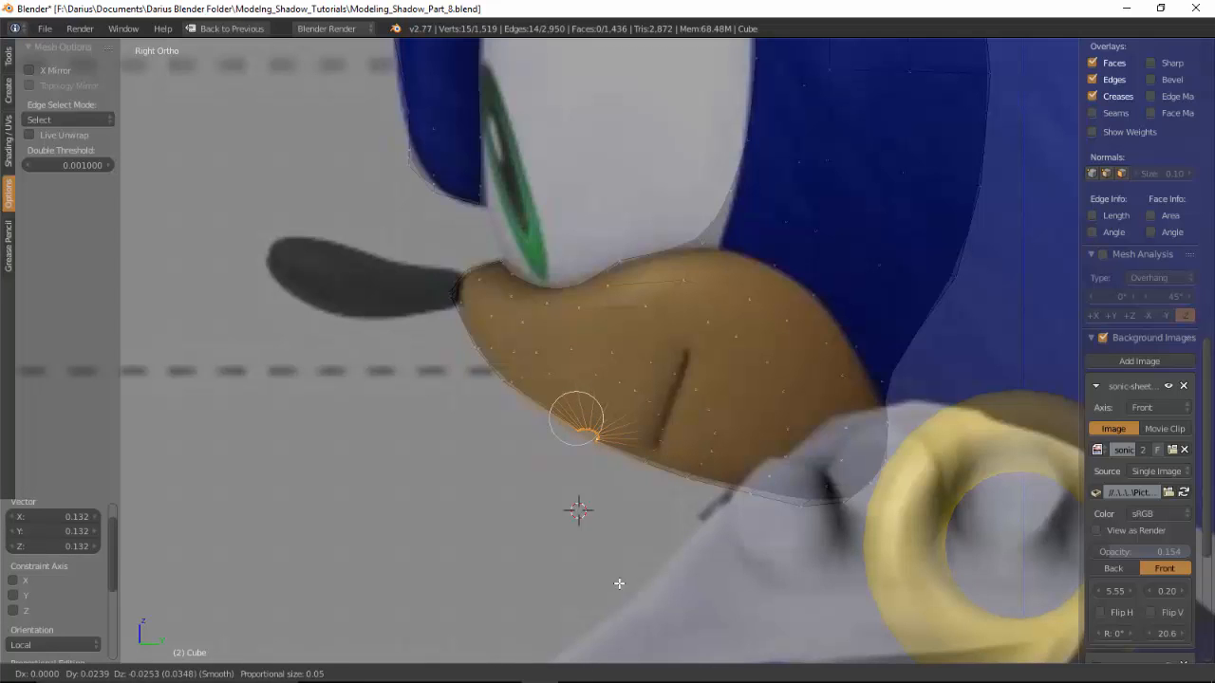
left_click(619, 584)
Step: Shift the shrunken mouth loop toward the face centreline in front view, about -0.068 in X and 0.010 in Z
key("KP_1")
scroll(745, 595, "up", 3)
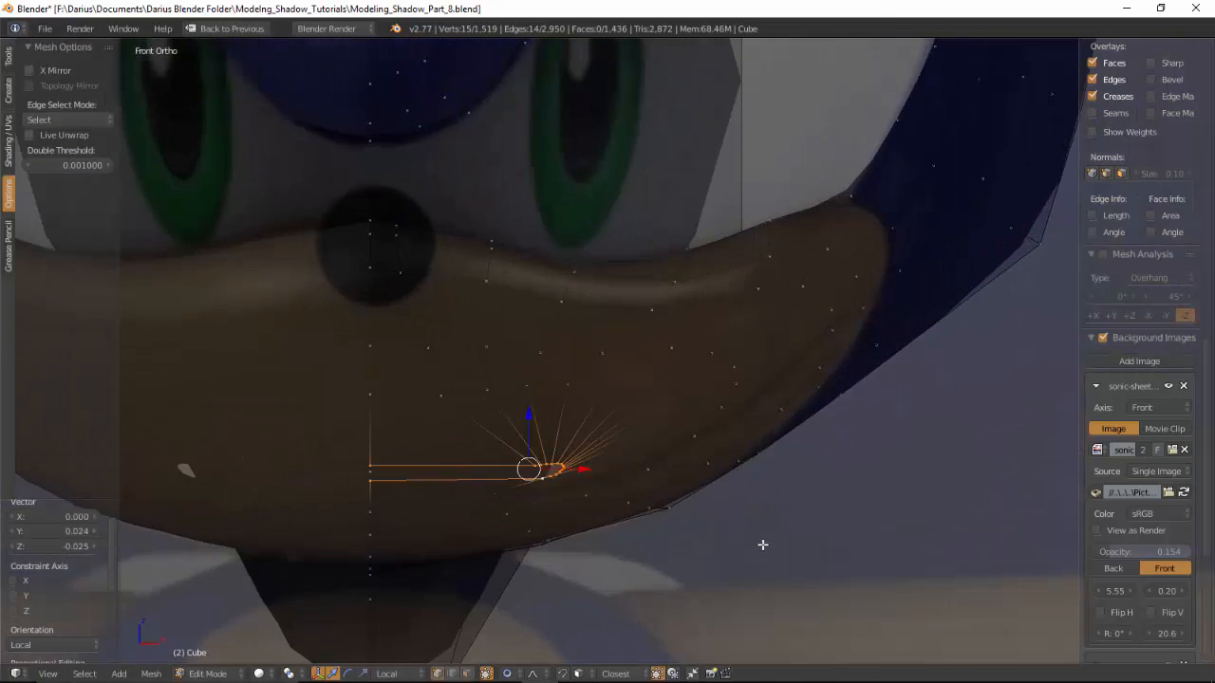
scroll(675, 474, "up", 1)
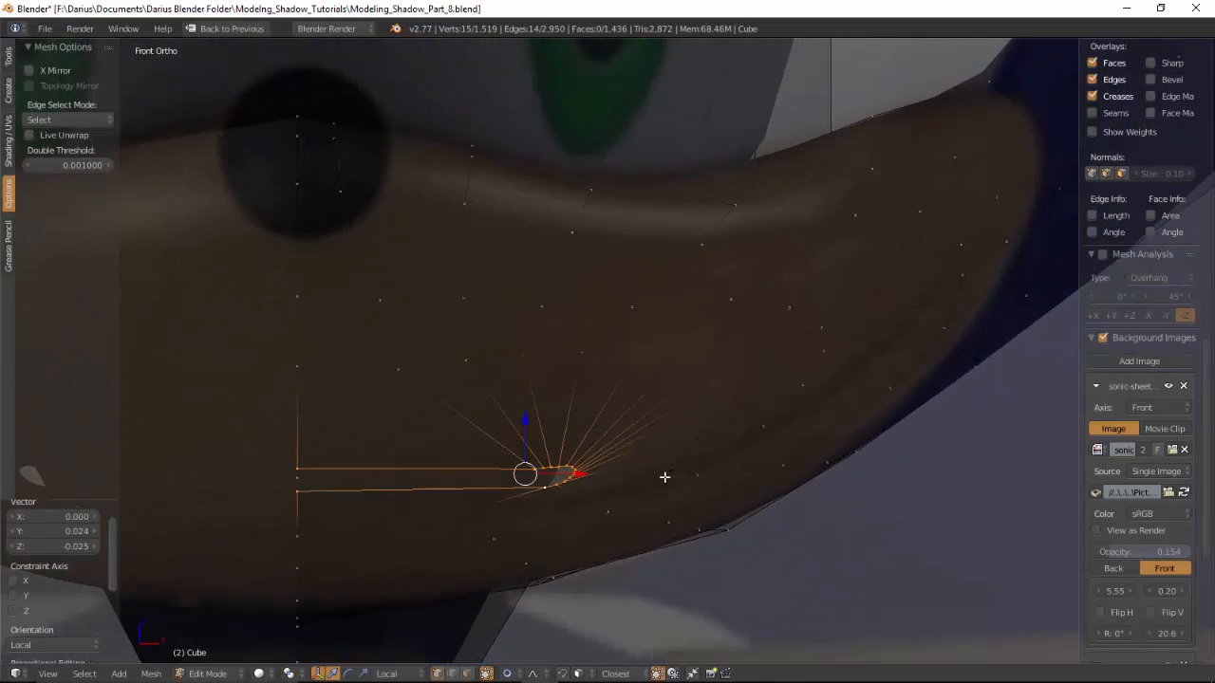
key("g")
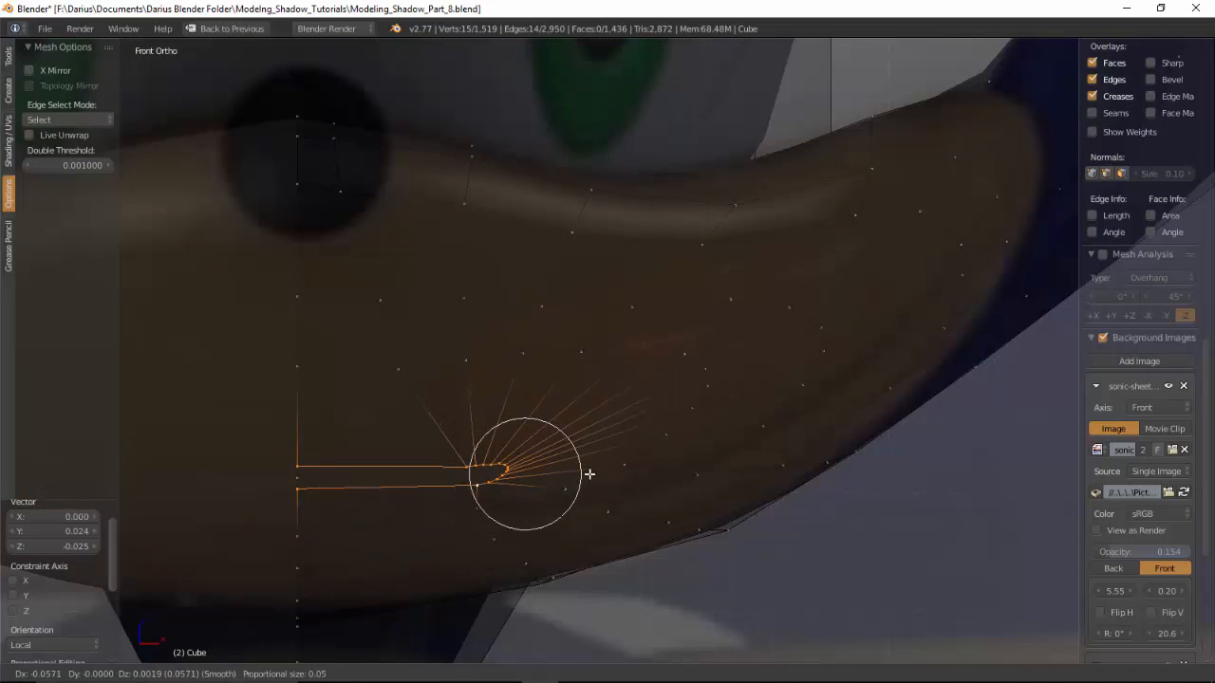
left_click(529, 463)
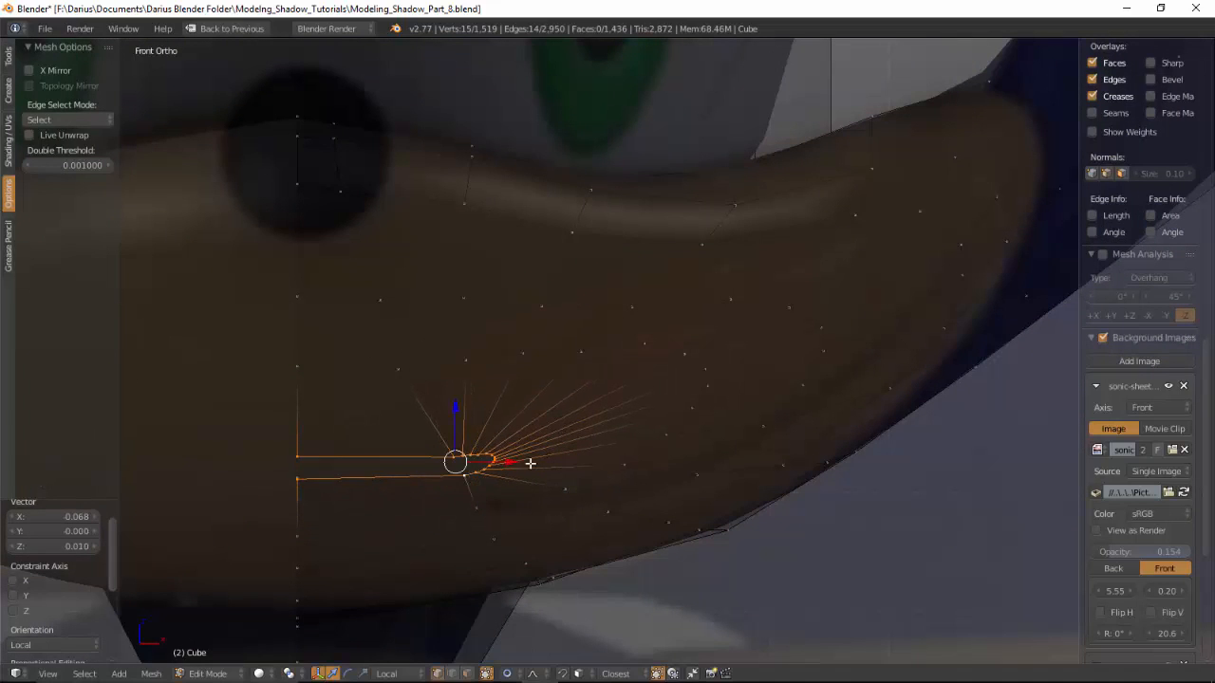
Step: Slide the inner mouth loop's two vertices nearest the centreline inward by about 0.335, and the muzzle vertex above them by about 0.422
right_click(456, 465)
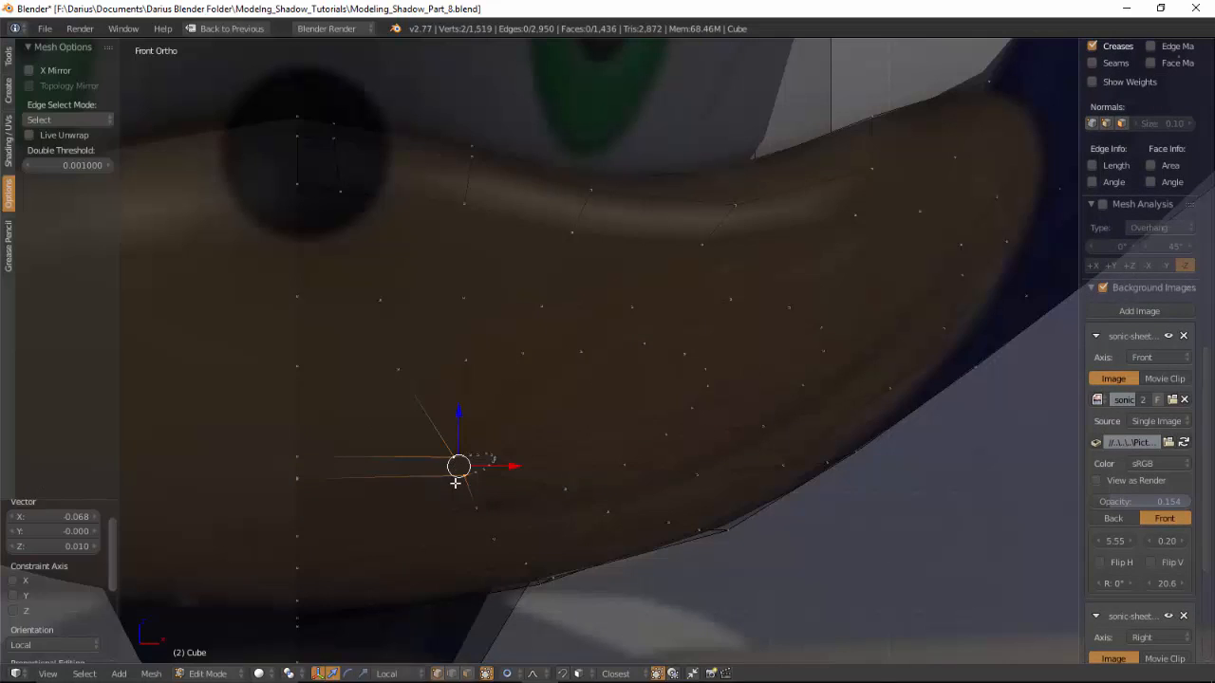
key("shift+v")
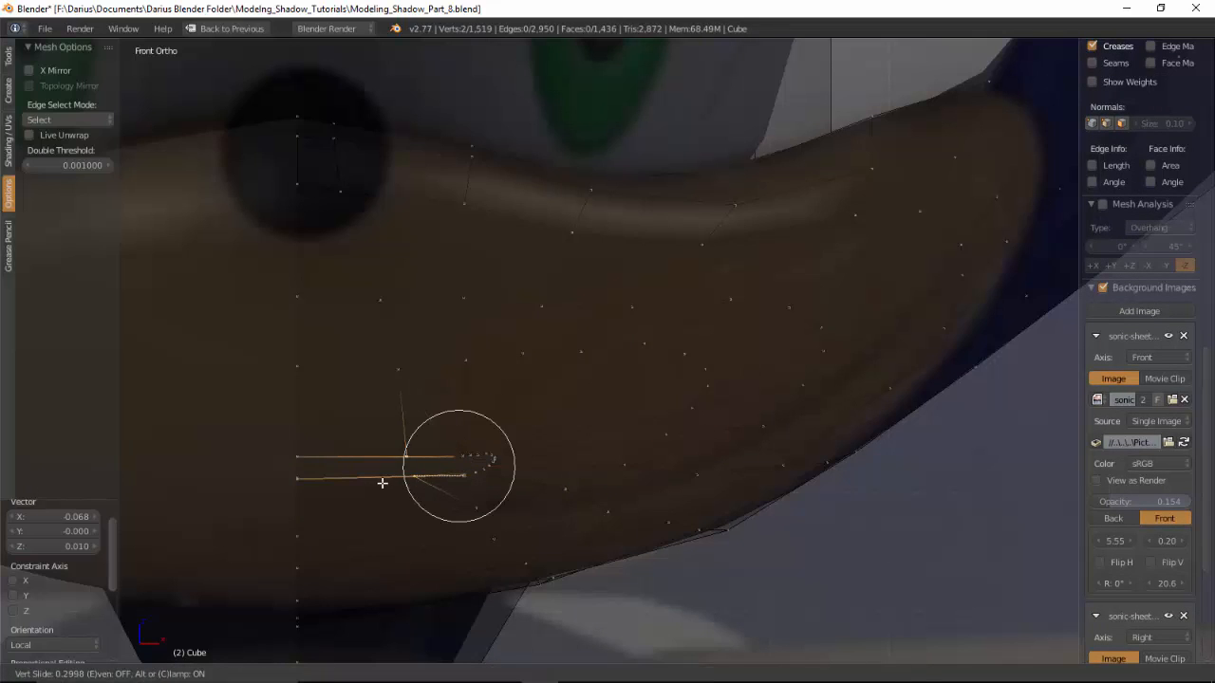
left_click(399, 477)
right_click(387, 328)
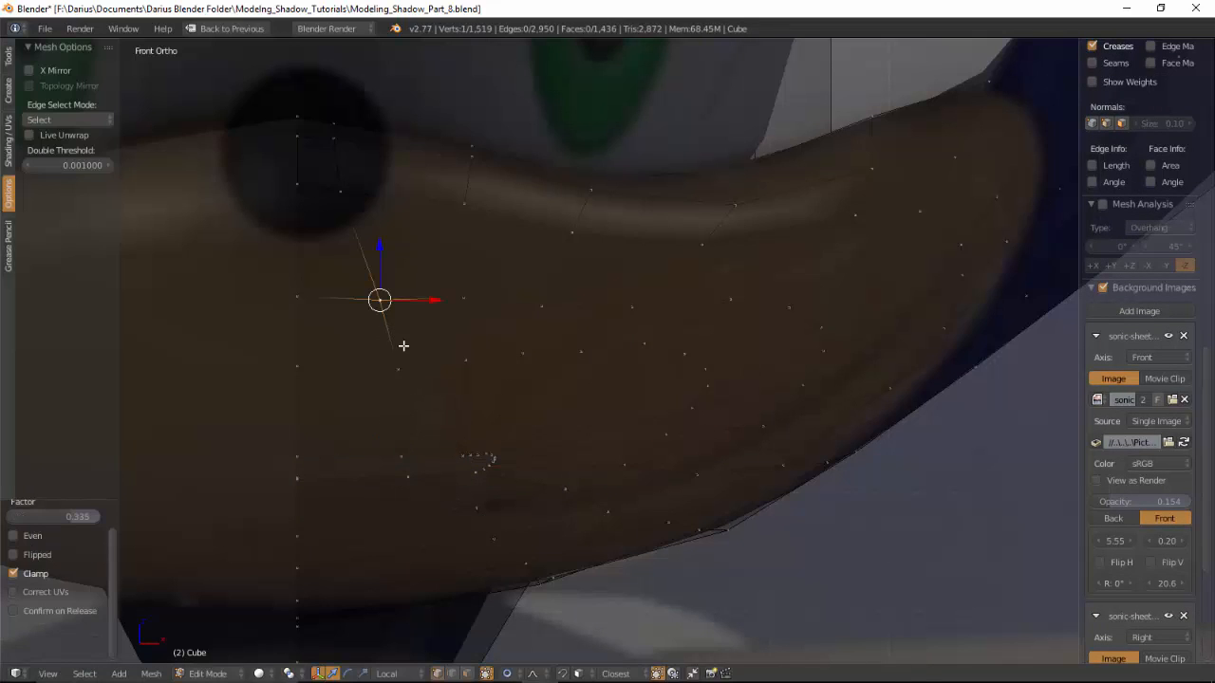
key("shift+v")
left_click(366, 348)
Step: Move the remaining vertices of the column beside the centreline inward, from the upper muzzle down to the inner mouth loop's lower edge
key("g")
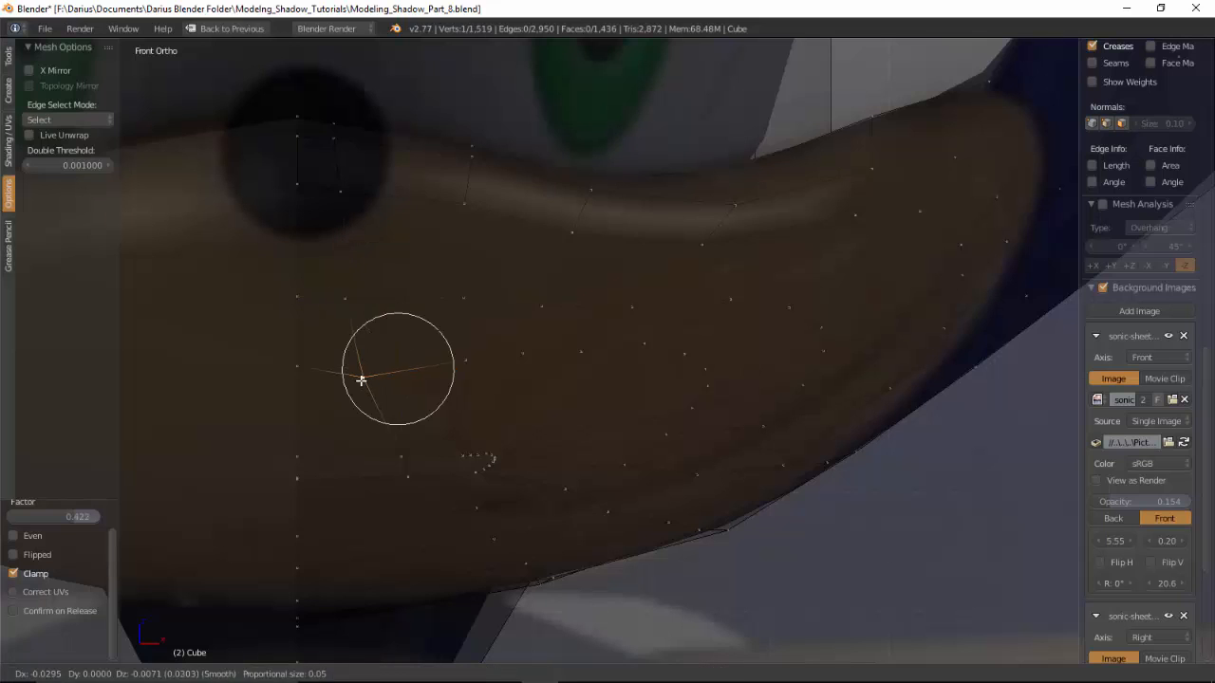
left_click(361, 381)
key("g")
left_click(400, 459)
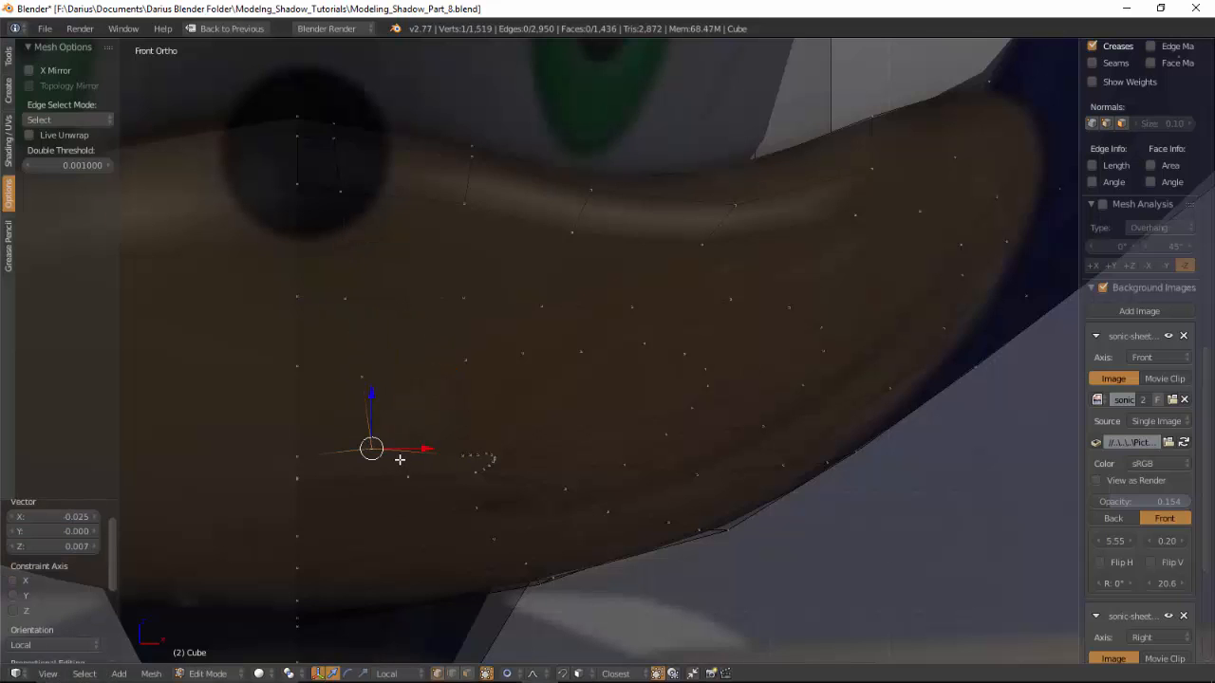
key("g")
left_click(406, 473)
key("g")
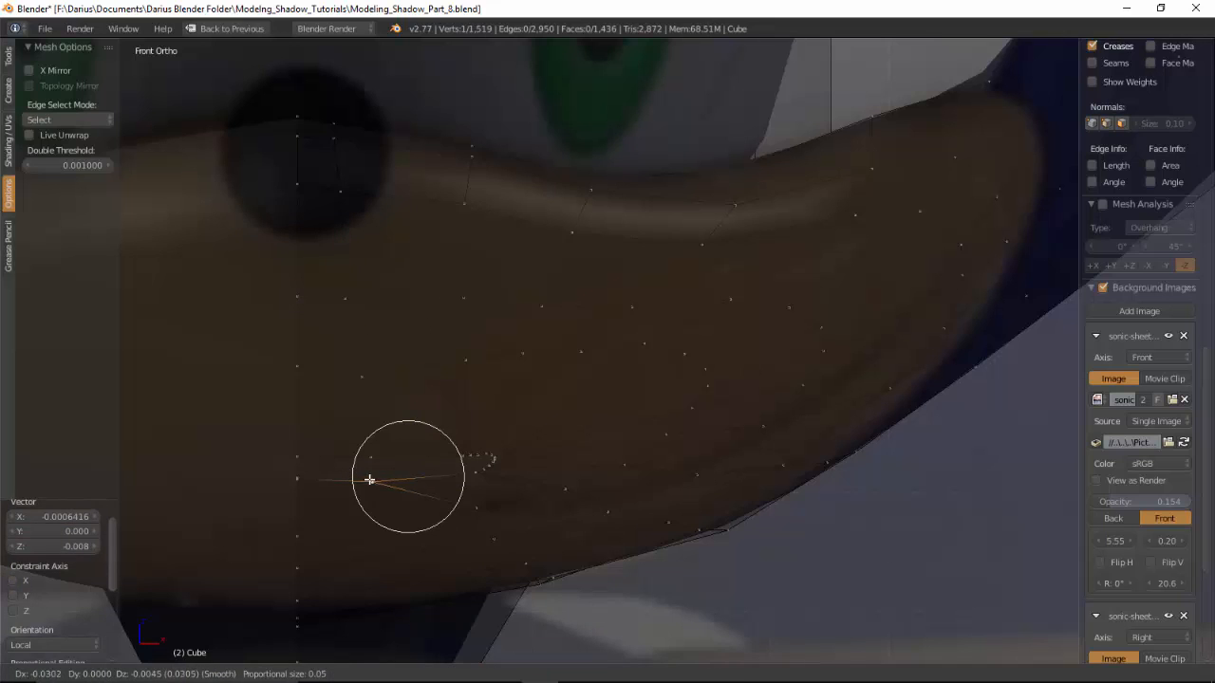
left_click(366, 475)
Step: Select the column of chin vertices below the mouth and edge-slide it toward the centreline by a factor of about -0.434
scroll(474, 344, "up", 2)
middle_click_drag(520, 327, 643, 184, "shift")
right_click(526, 336)
right_click(521, 230, "shift")
right_click(543, 426)
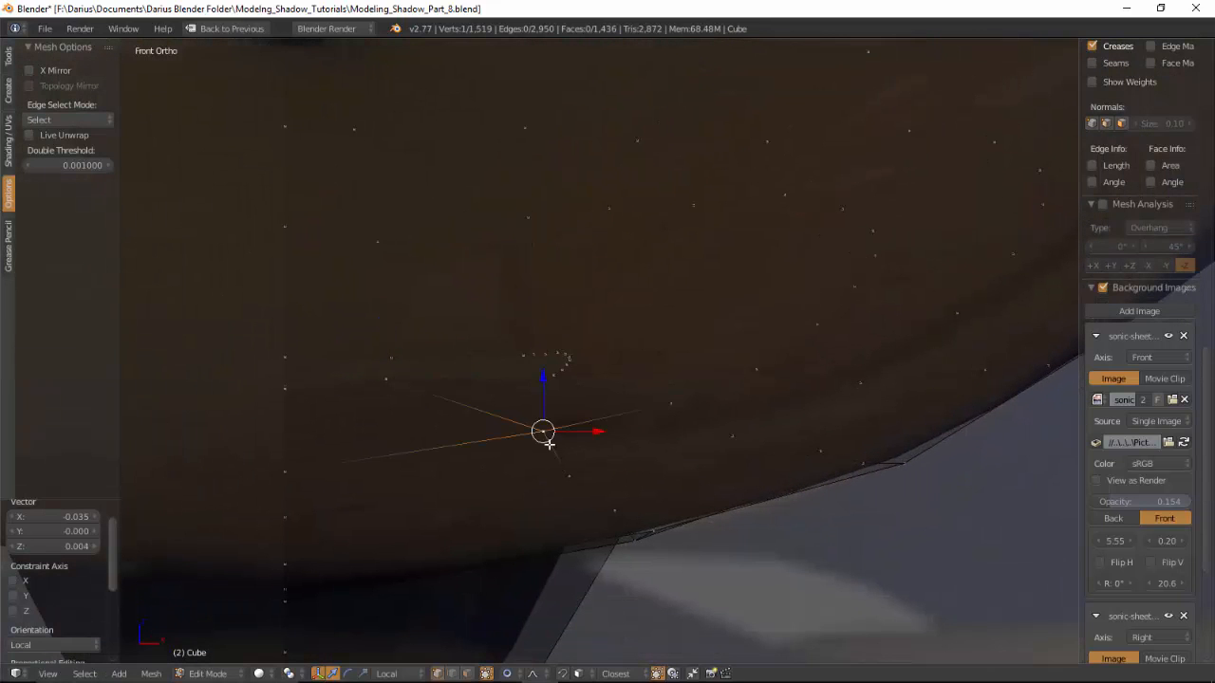
right_click(569, 476, "shift")
right_click(624, 520, "shift")
right_click(634, 540, "shift")
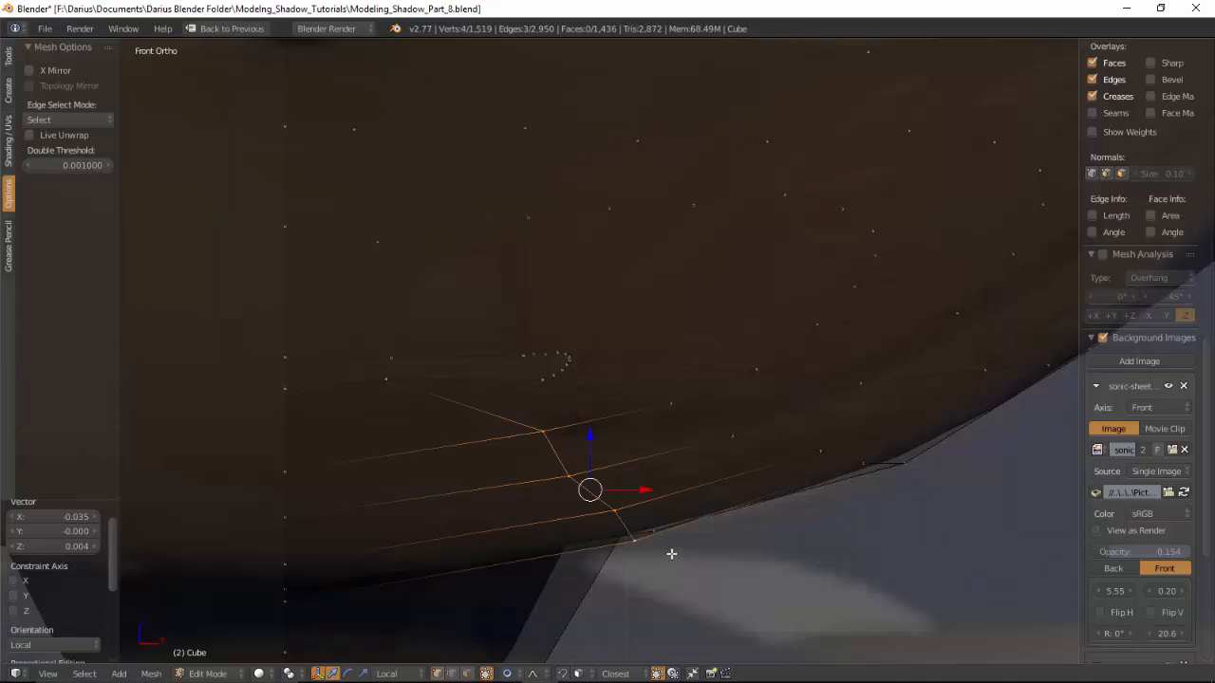
right_click(638, 538, "shift")
key("z")
right_click(662, 537, "shift")
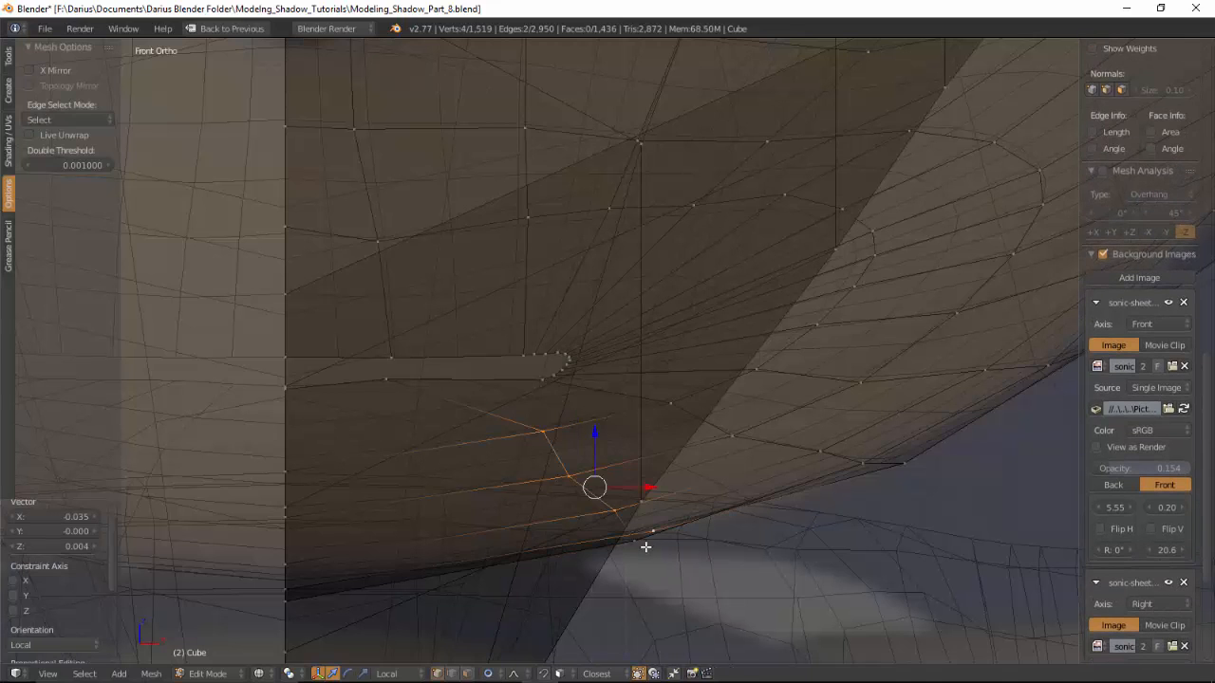
right_click(645, 547, "shift")
key("shift+z")
key("shift+z")
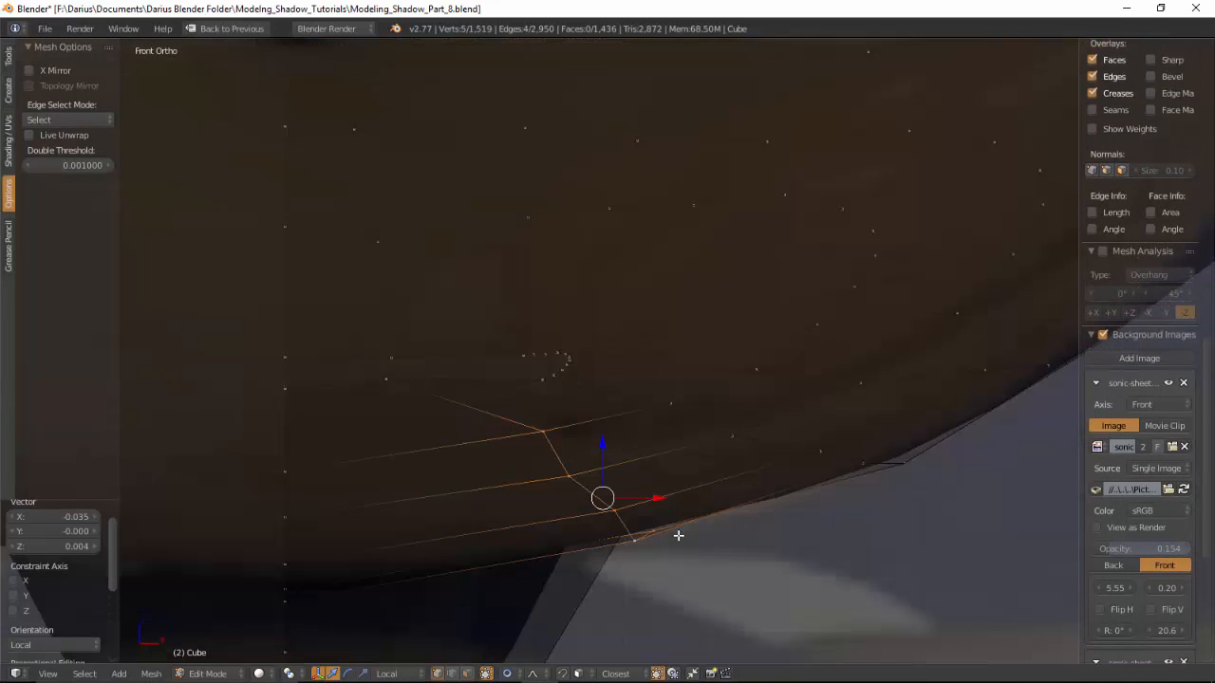
key("g")
key("g")
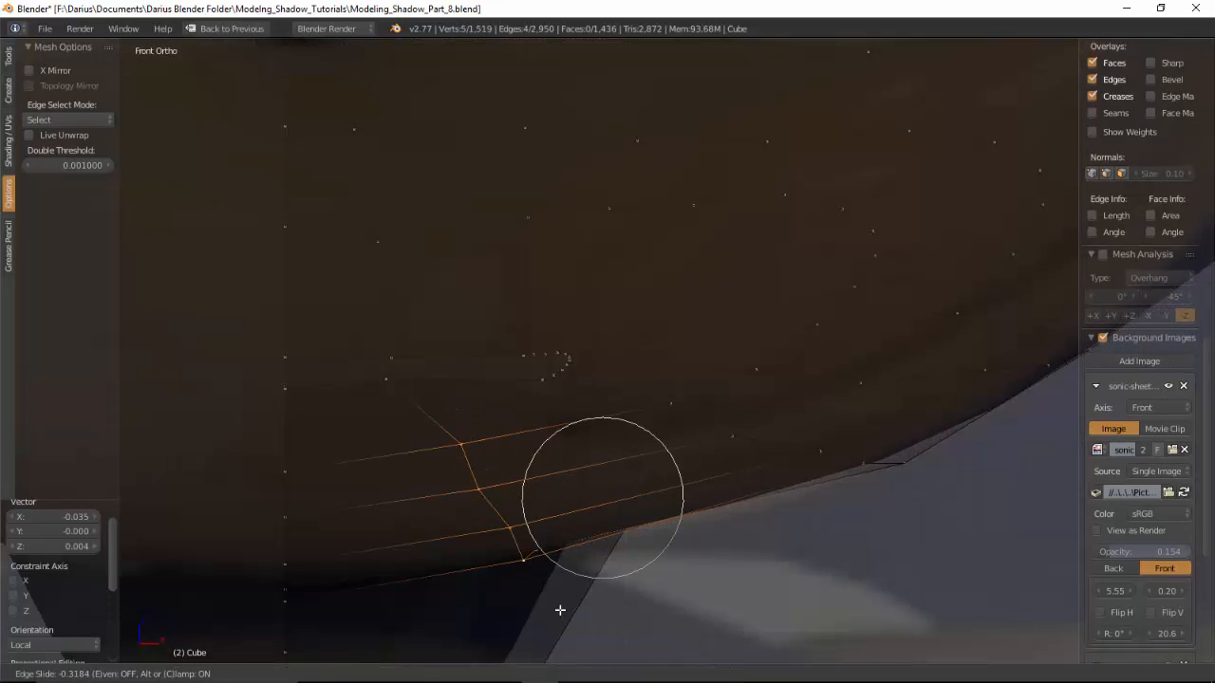
left_click(542, 613)
Step: Select the next outer edge column running from the mouth to the chin and edge-slide it toward the centreline by a factor of about 0.586
right_click(912, 472)
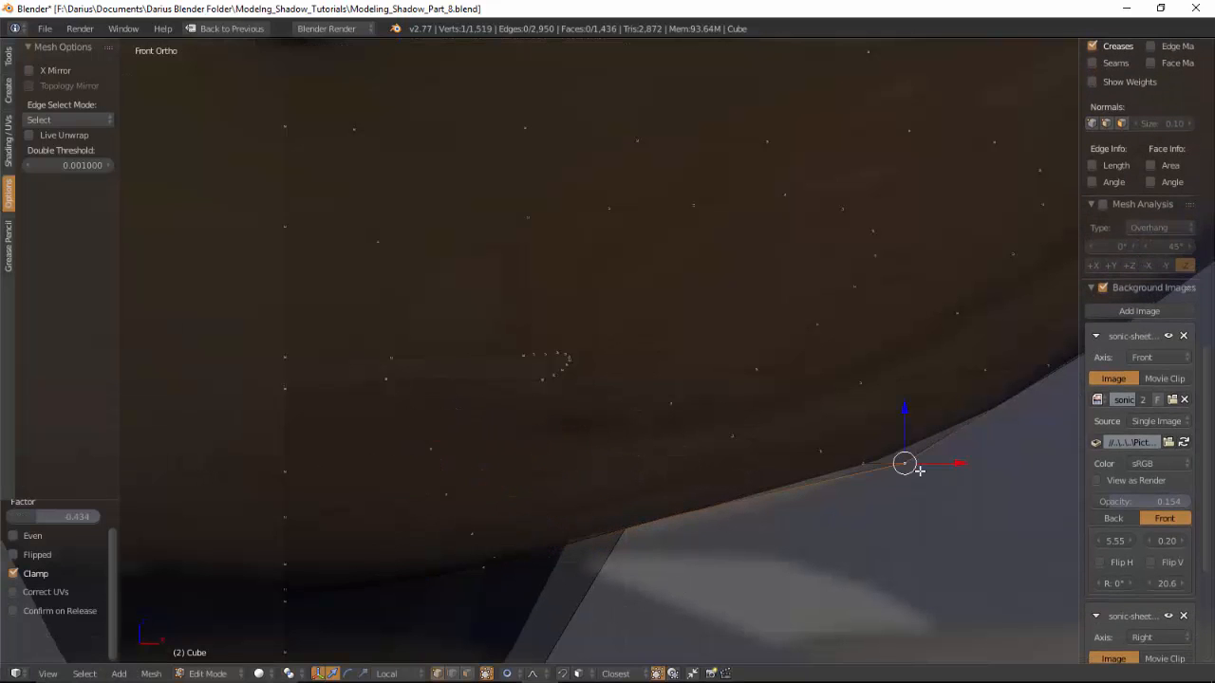
right_click(632, 401, "alt")
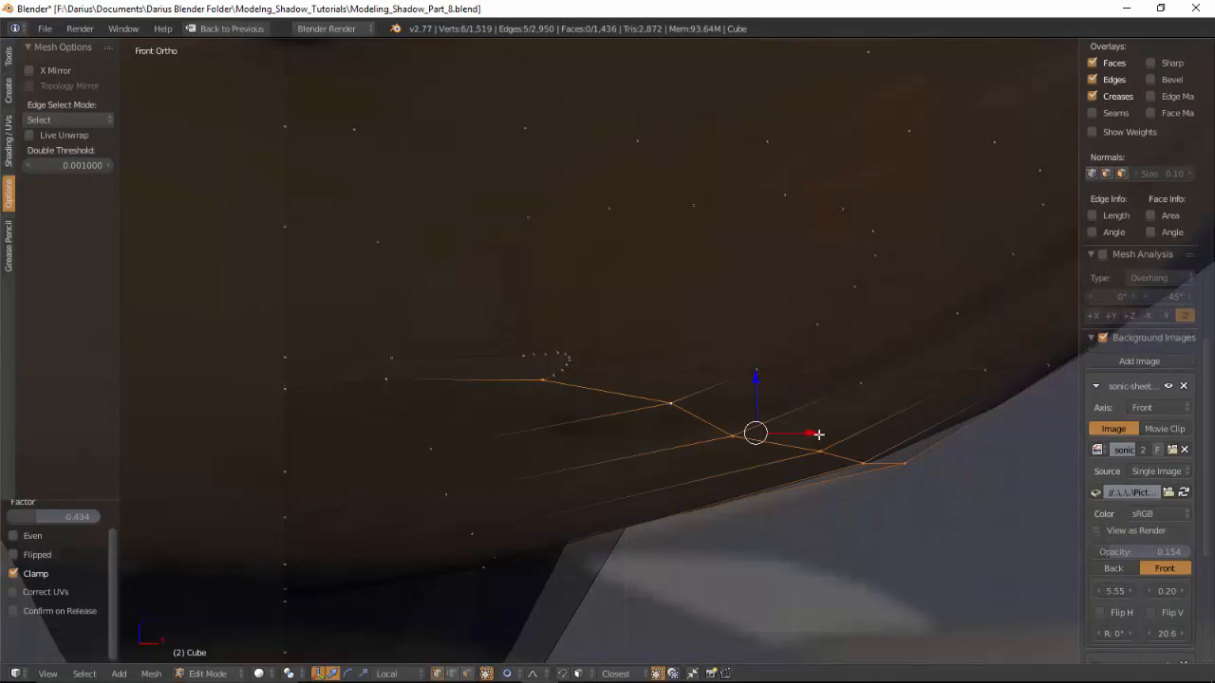
key("g")
key("g")
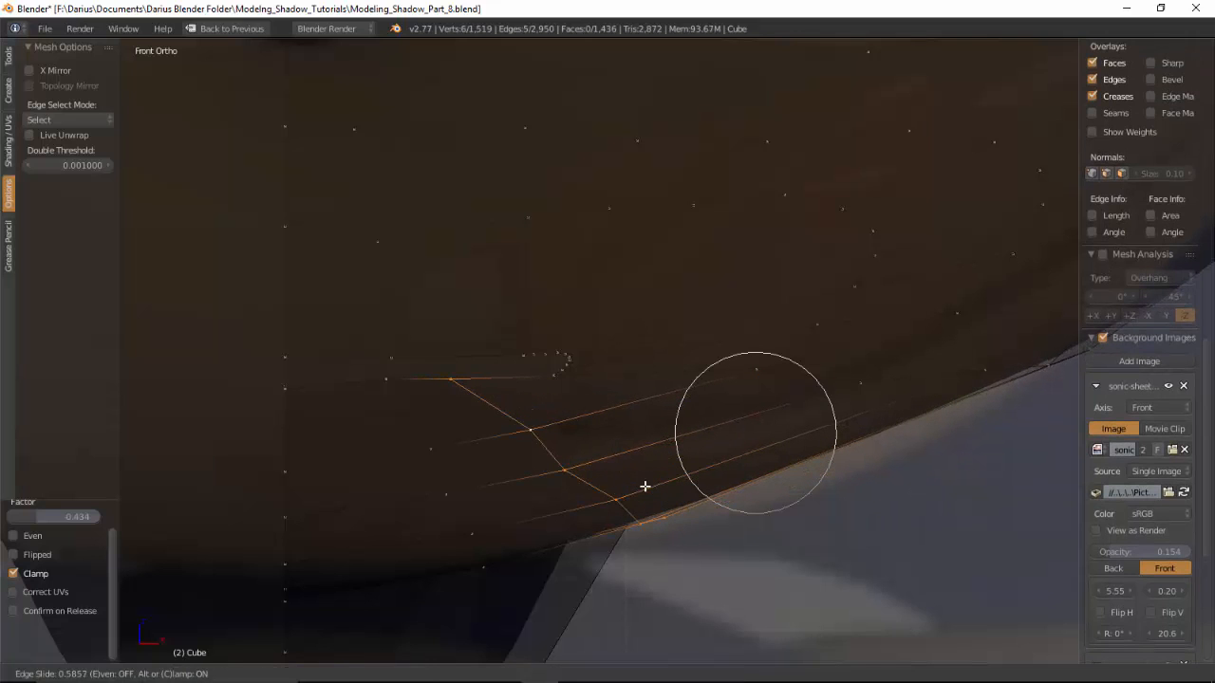
left_click(644, 486)
Step: Select the three-vertex column rising from the mouth's upper edge and edge-slide it toward the centreline by a factor of about 0.525
right_click(527, 364)
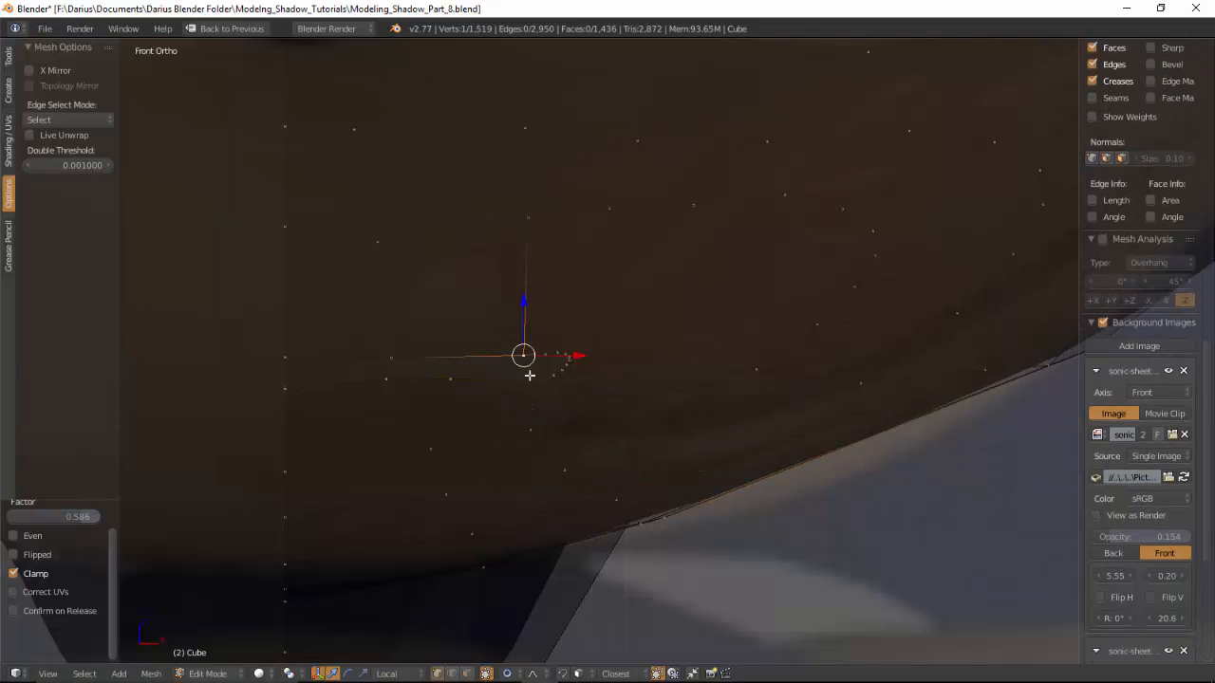
right_click(540, 232, "shift")
right_click(535, 139, "shift")
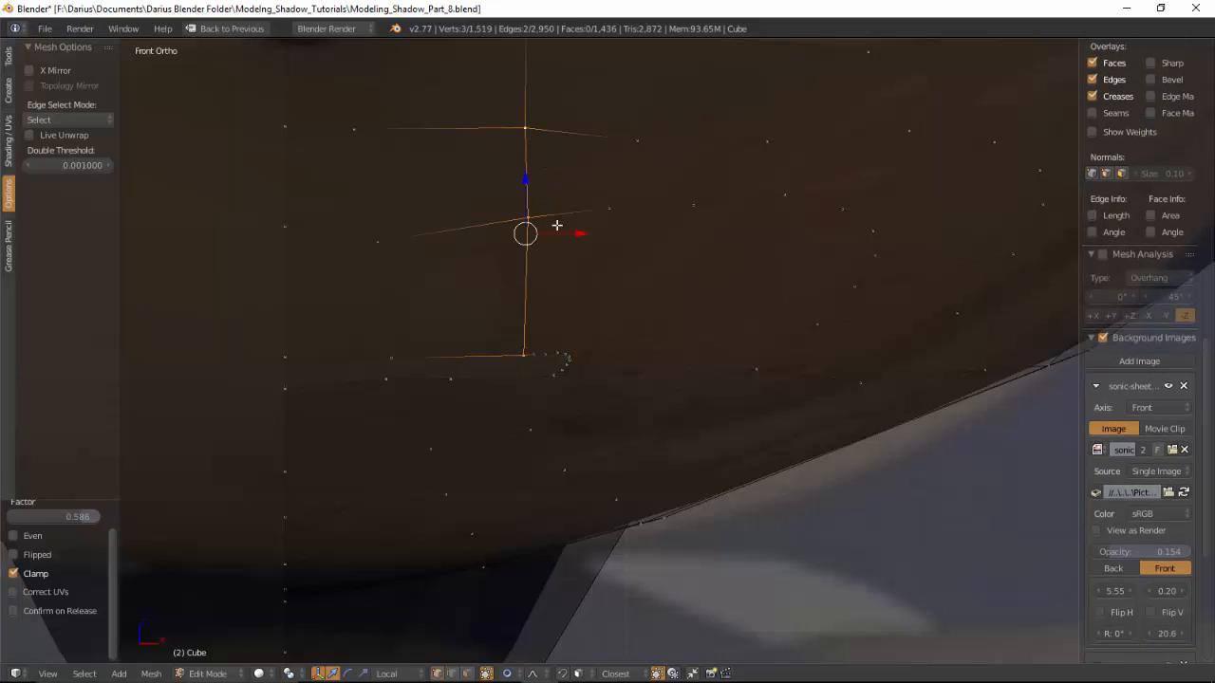
key("g")
key("g")
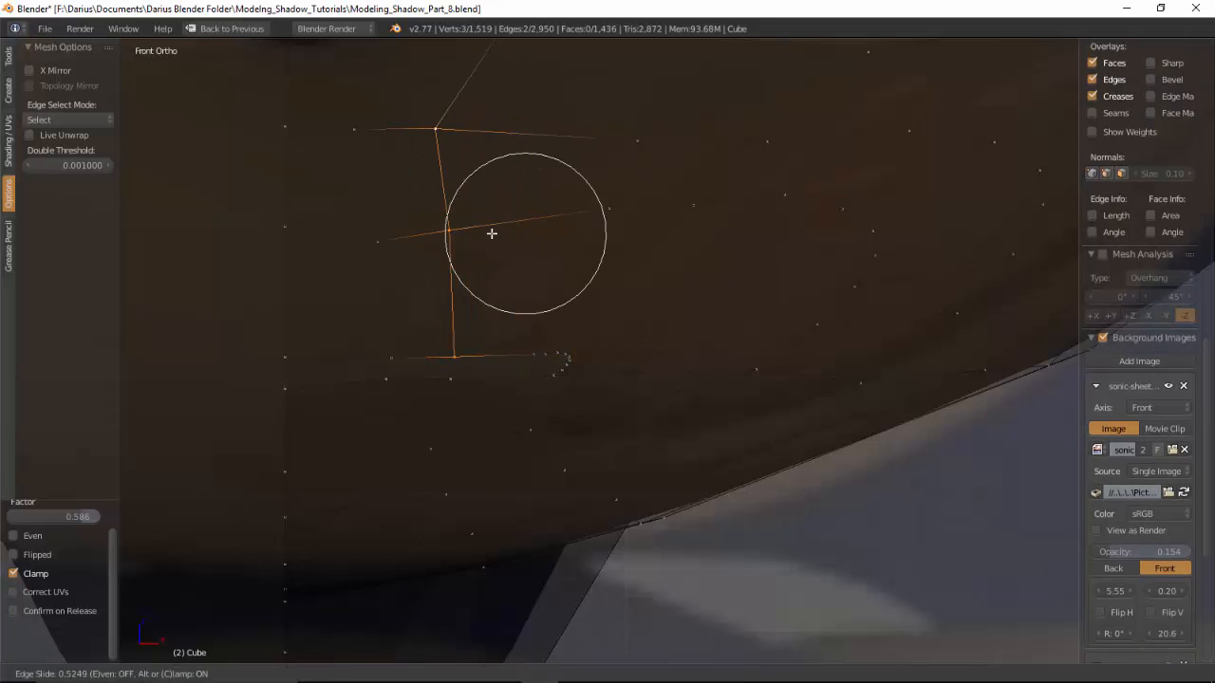
left_click(519, 293)
Step: Select the next outer three-vertex column above the mouth and edge-slide it toward the centreline by a factor of about -0.397
right_click(545, 358)
right_click(539, 348)
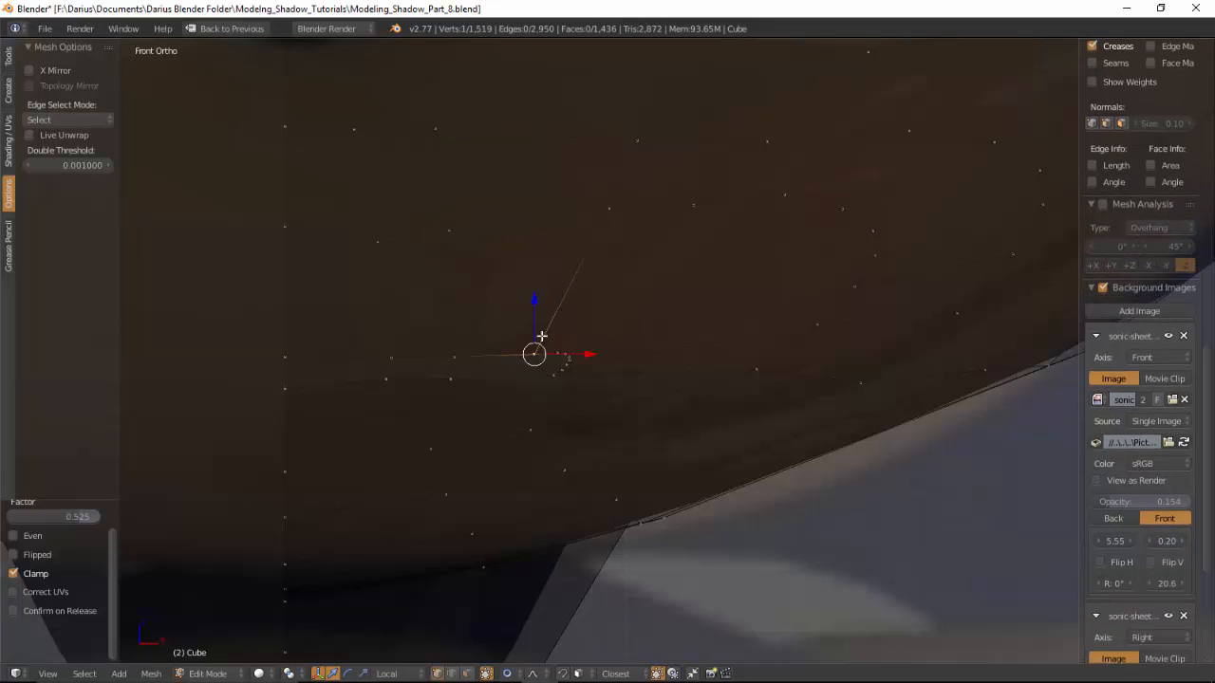
right_click(601, 205, "shift")
right_click(645, 155, "shift")
key("g")
key("g")
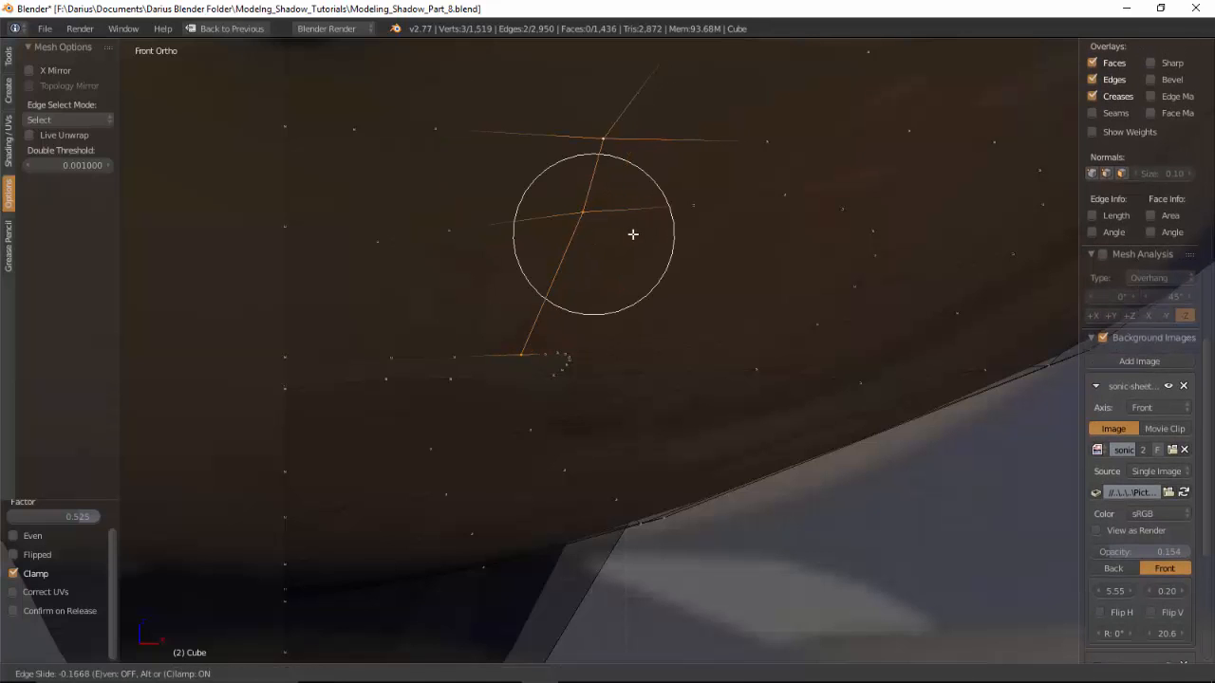
left_click(620, 234)
Step: Select the edge row running from the lower mouth corner to the jaw outline and edge-slide it toward the chin by about -0.510
right_click(833, 383, "alt")
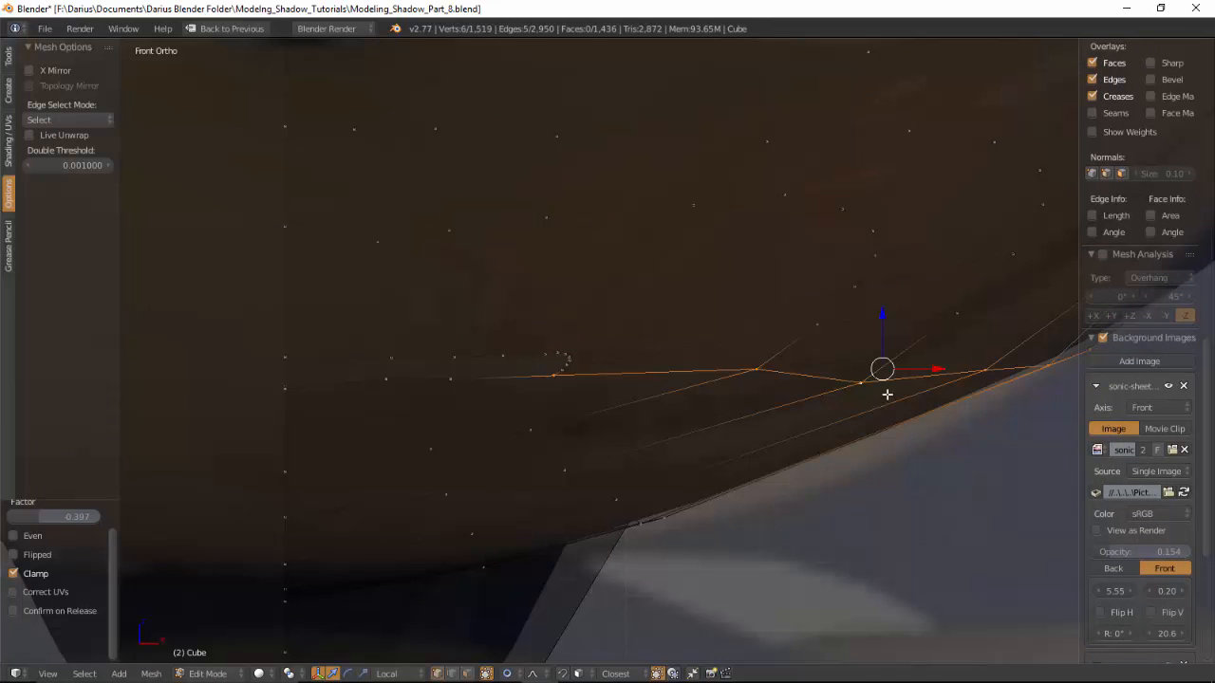
key("g")
key("g")
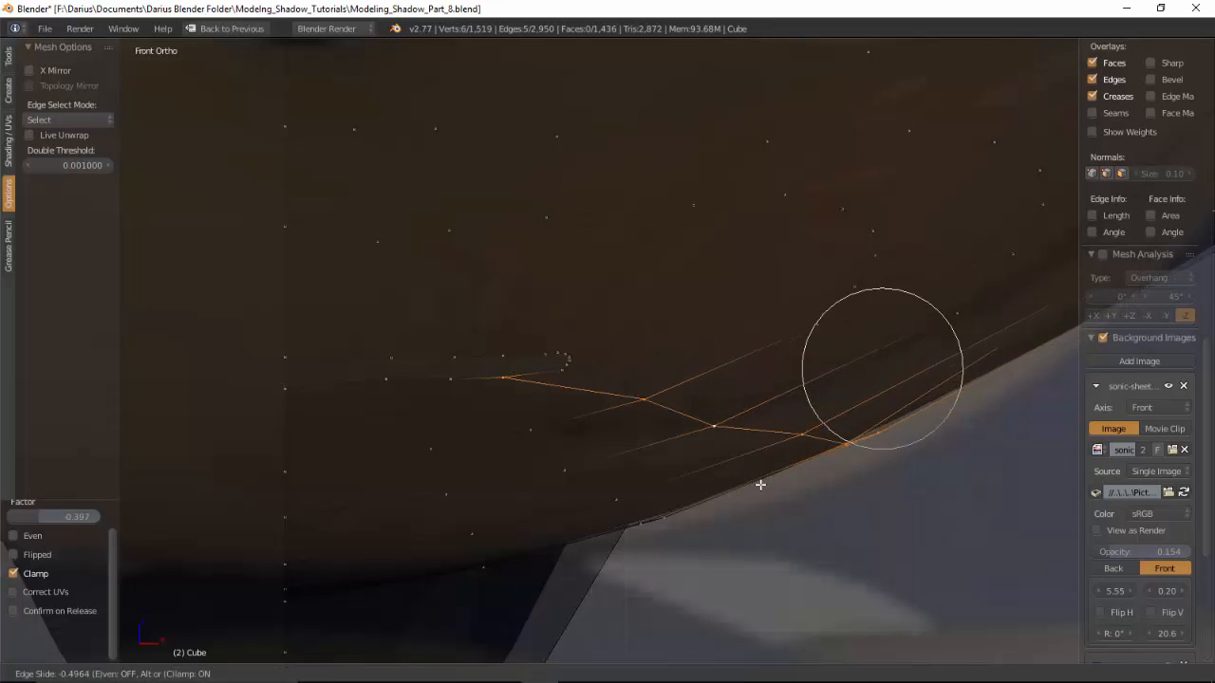
left_click(754, 467)
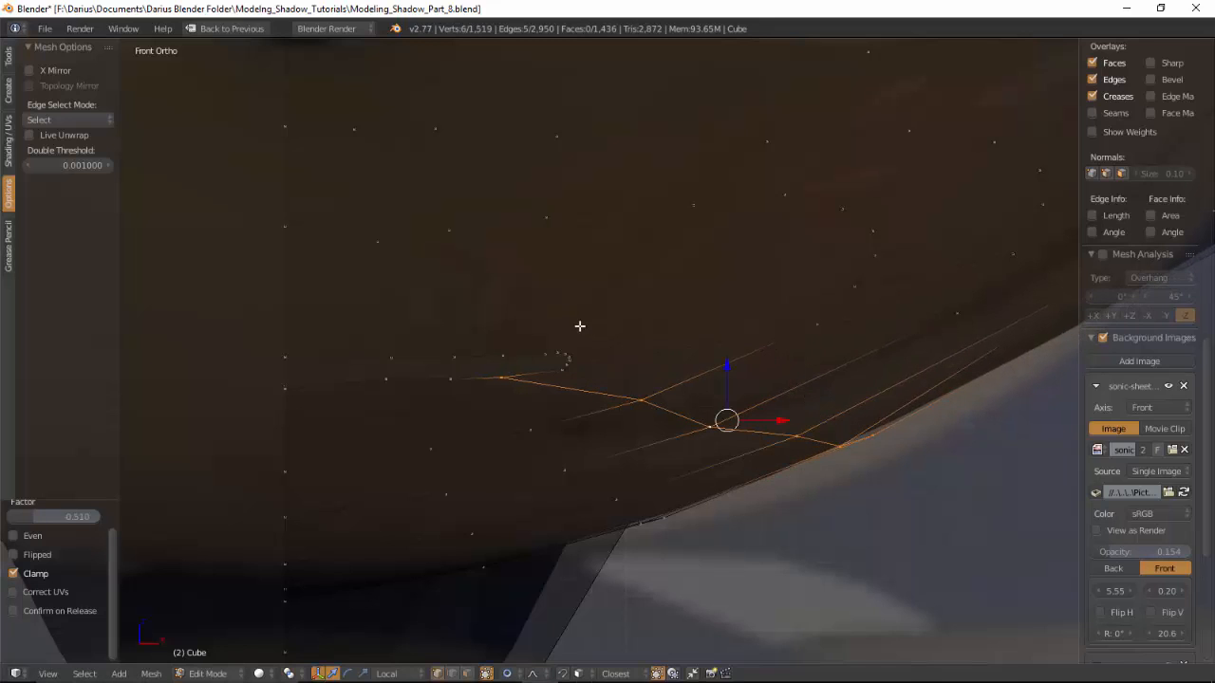
Step: Select the next edge row up from the mouth corner across the cheek and edge-slide it downward by a factor of about -0.446
right_click(692, 206)
right_click(547, 342, "shift")
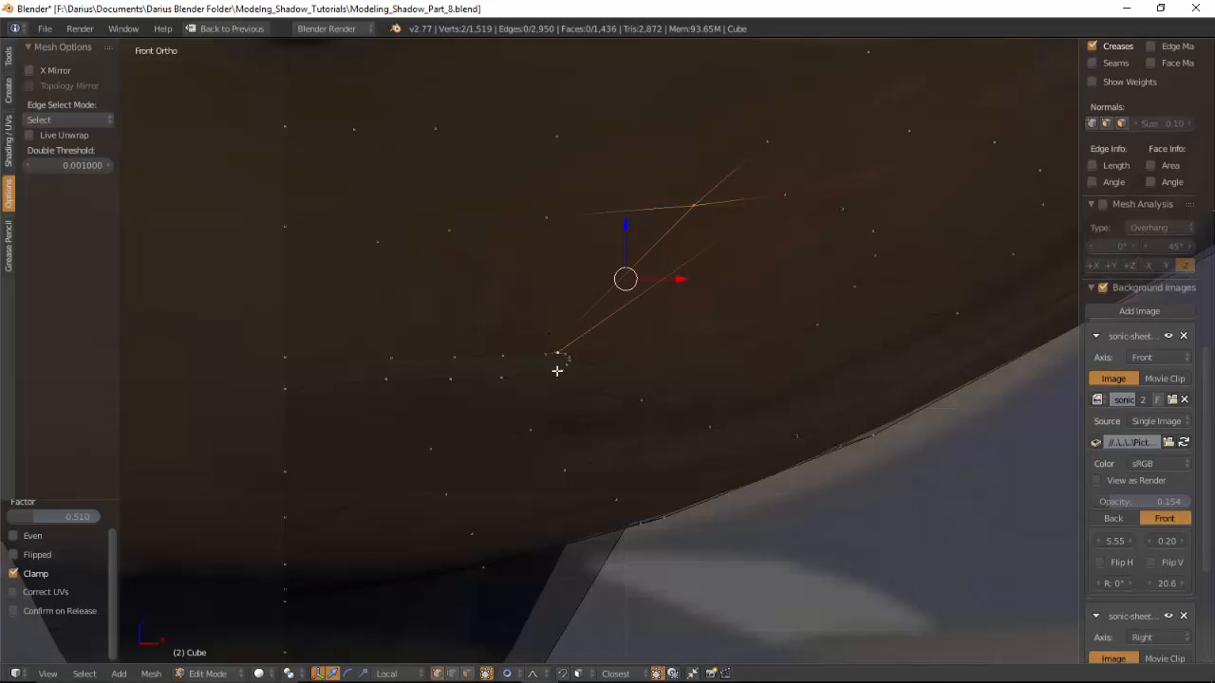
right_click(557, 369)
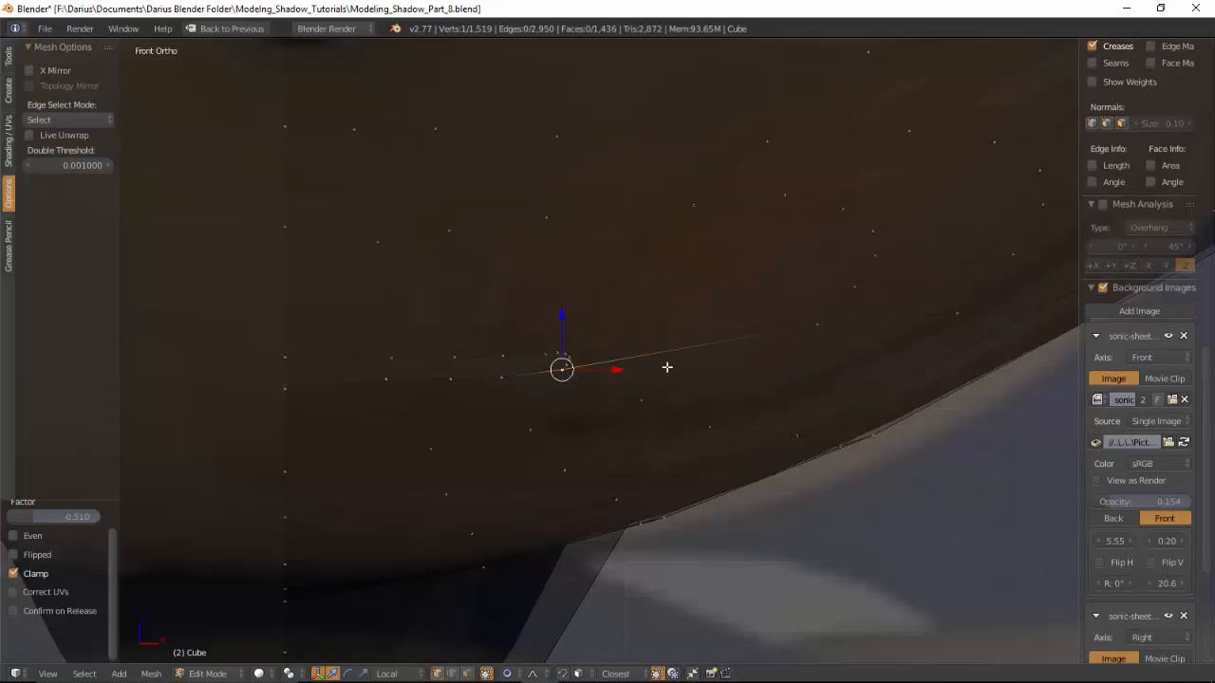
right_click(931, 309, "alt")
scroll(908, 341, "down", 5)
scroll(854, 321, "up", 1)
middle_click_drag(834, 308, 771, 275)
key("KP_1")
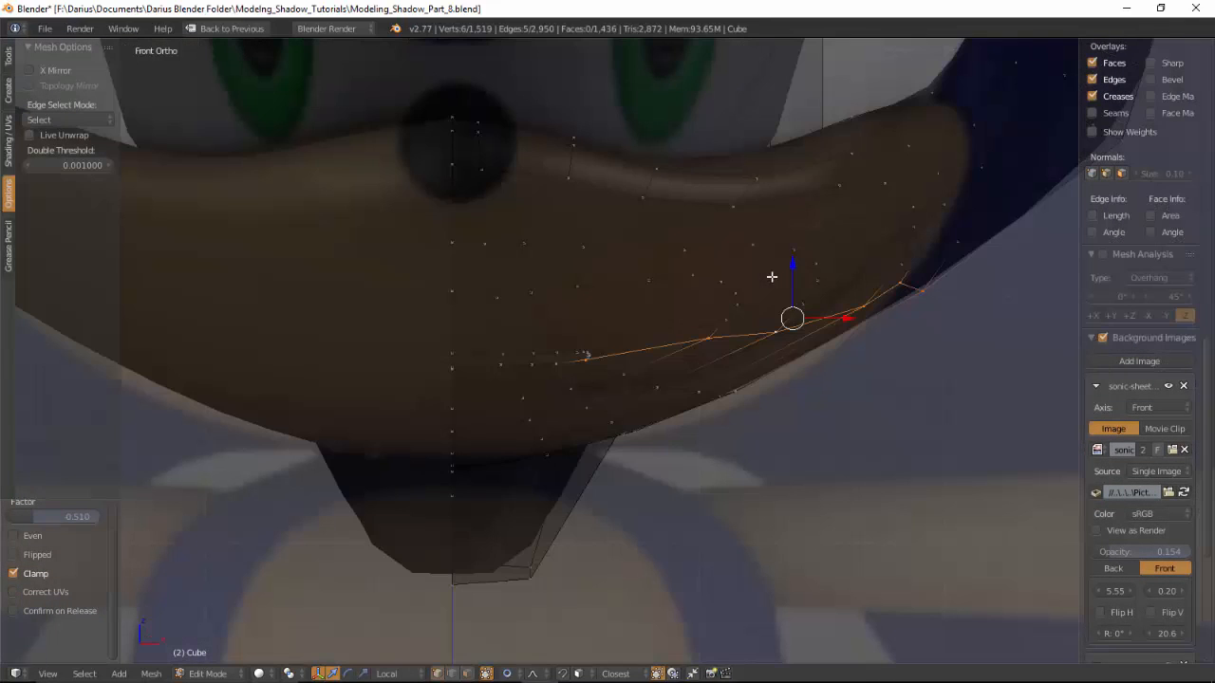
key("g")
key("g")
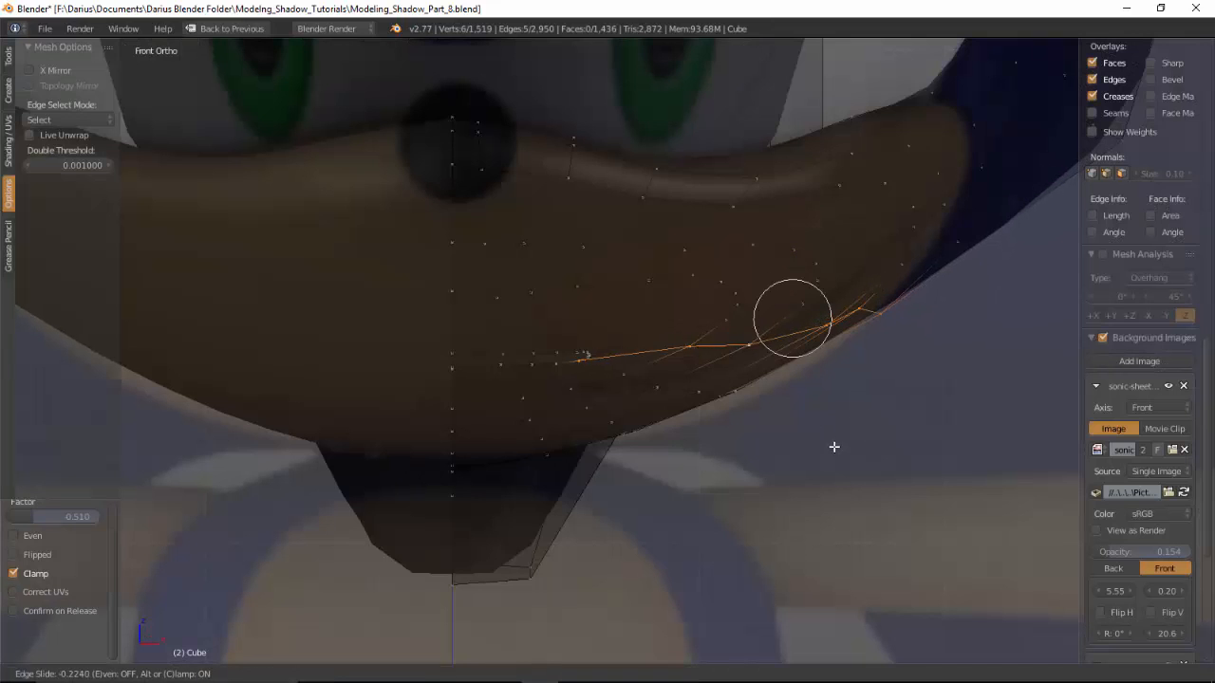
left_click(820, 460)
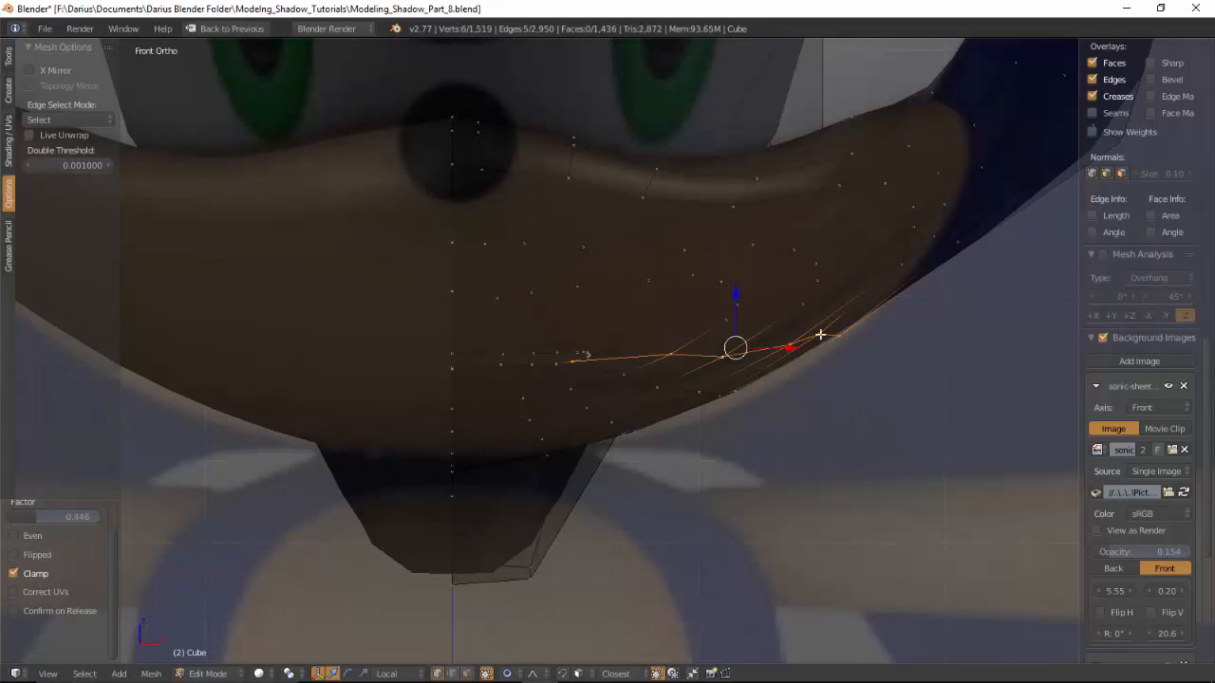
Step: Select the following cheek edge row above it and edge-slide it downward in side view by a factor of about 0.217
middle_click_drag(820, 334, 784, 333)
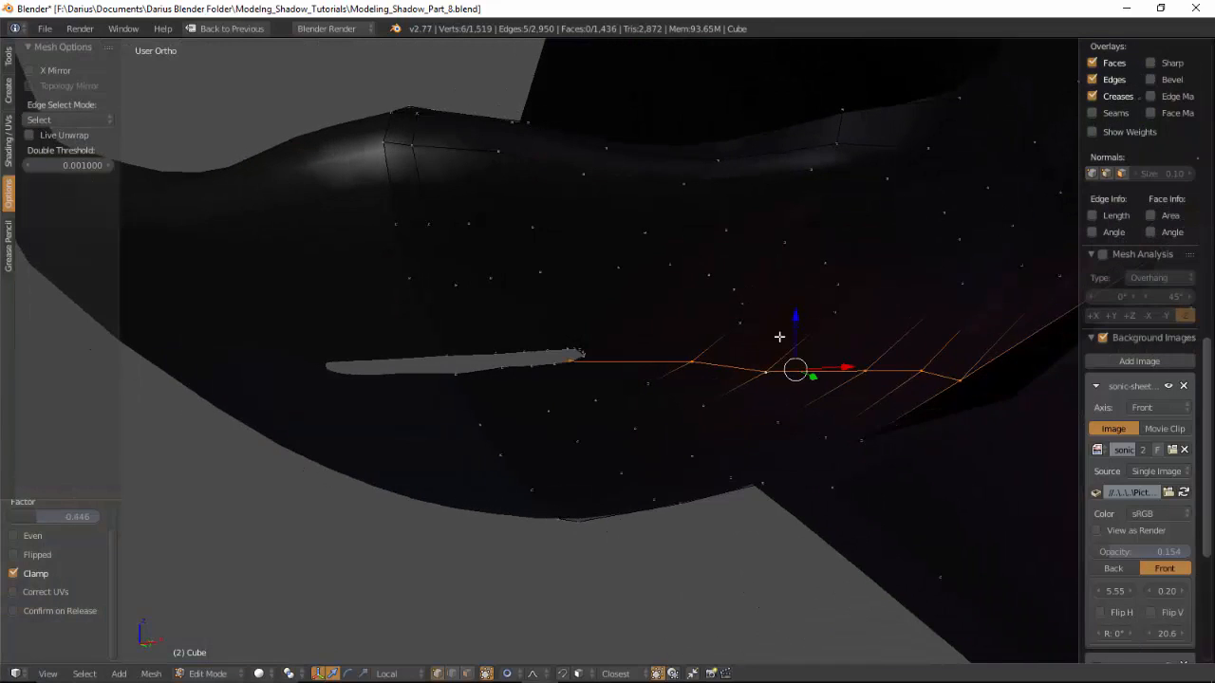
left_click(1019, 266, "shift")
left_click(1056, 275, "shift")
left_click(954, 285, "shift")
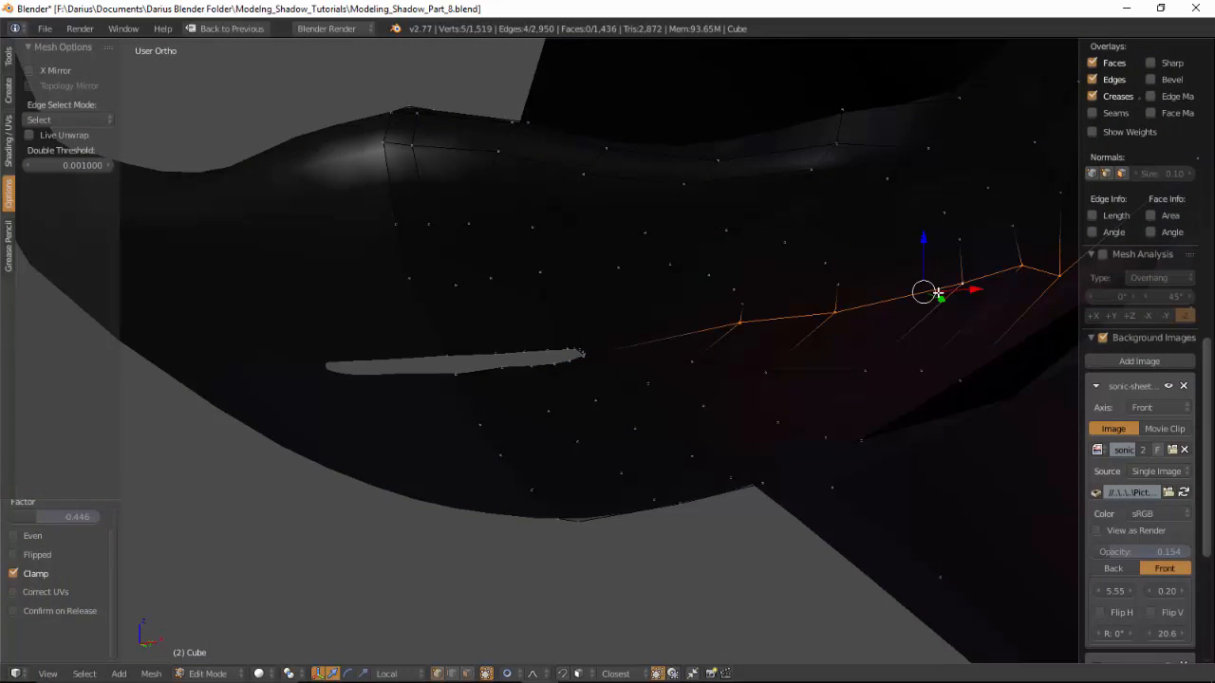
key("KP_3")
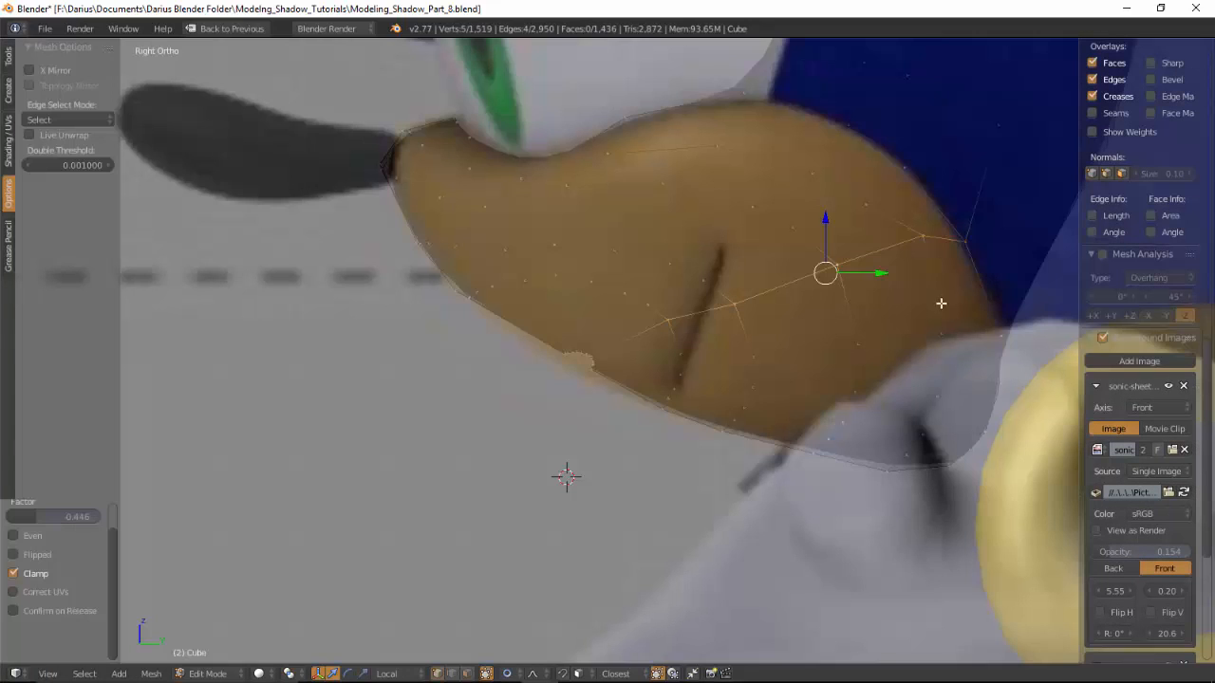
key("g")
key("g")
left_click(867, 263)
Step: Slide the lower mouth-corner vertex inward along the lower lip edge by about 0.3 in front view
key("KP_1")
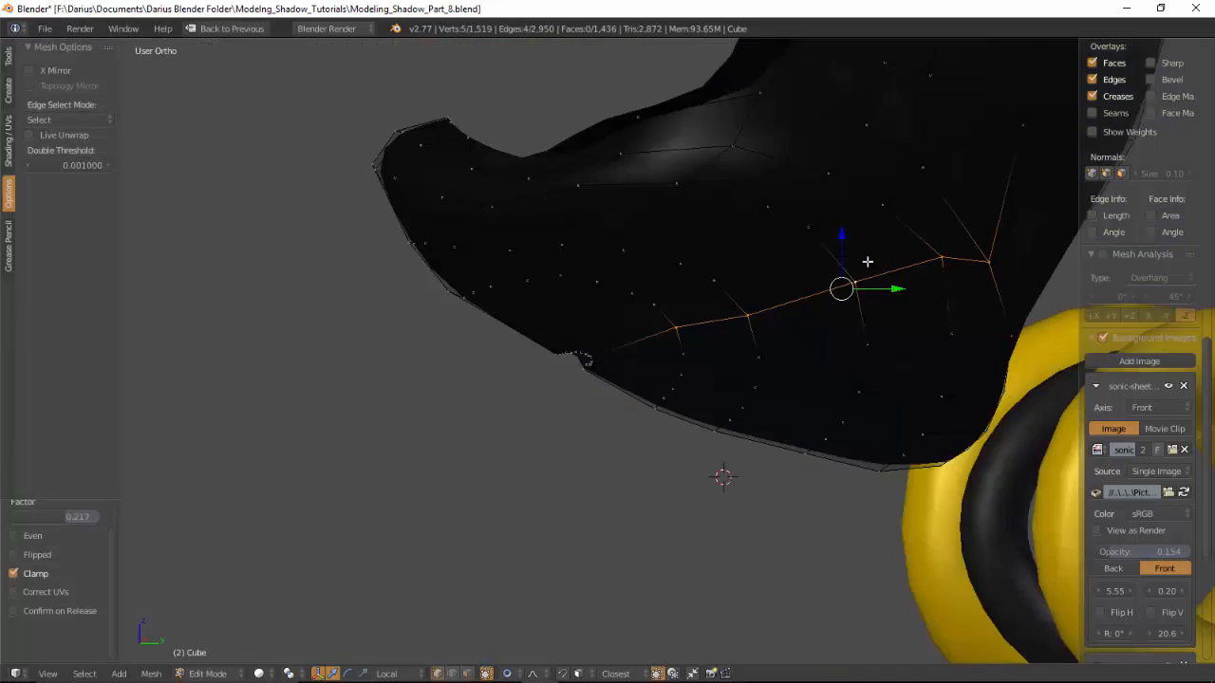
scroll(754, 312, "up", 6)
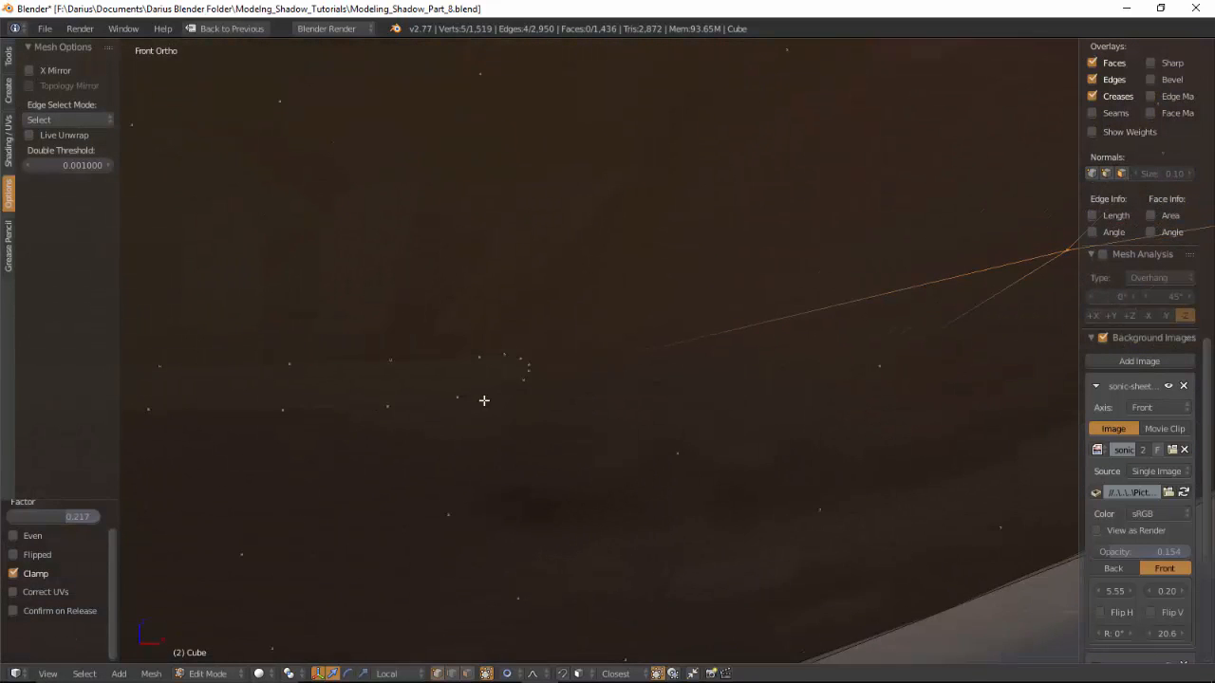
right_click(505, 385)
key("g")
key("g")
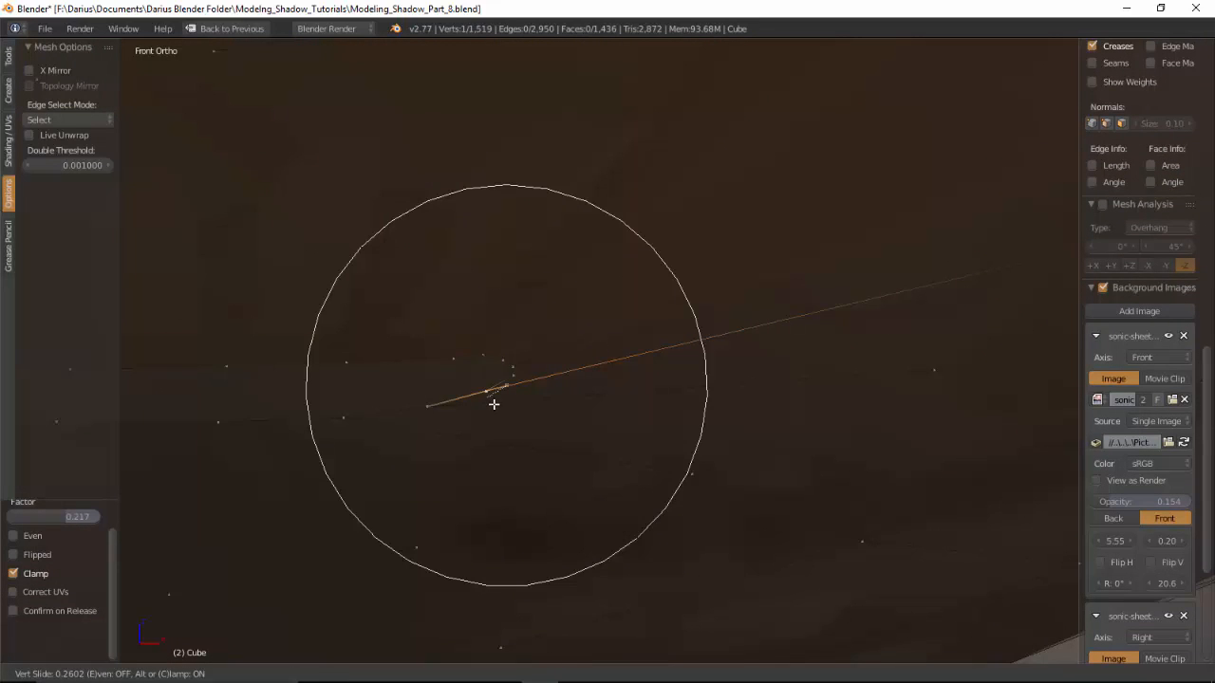
left_click(488, 407)
Step: Raise the lower lip's centreline vertex by about 0.007 to level it with the neighbouring lip vertices
scroll(393, 420, "down", 3)
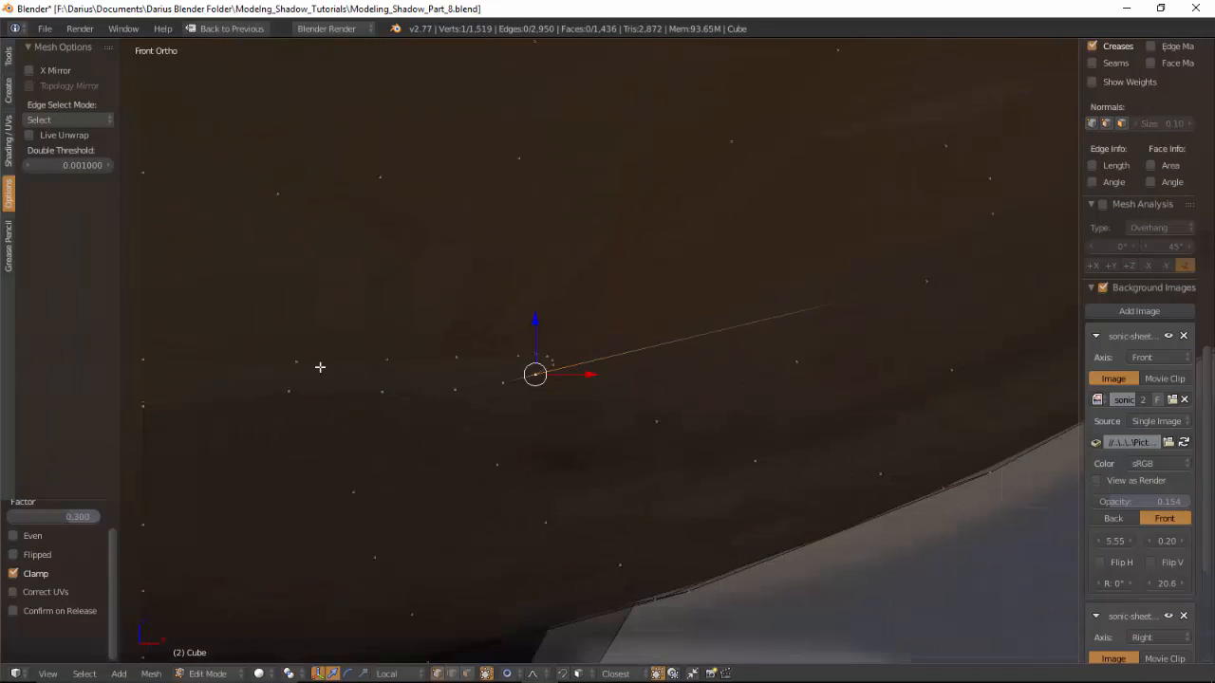
right_click(140, 402)
key("g")
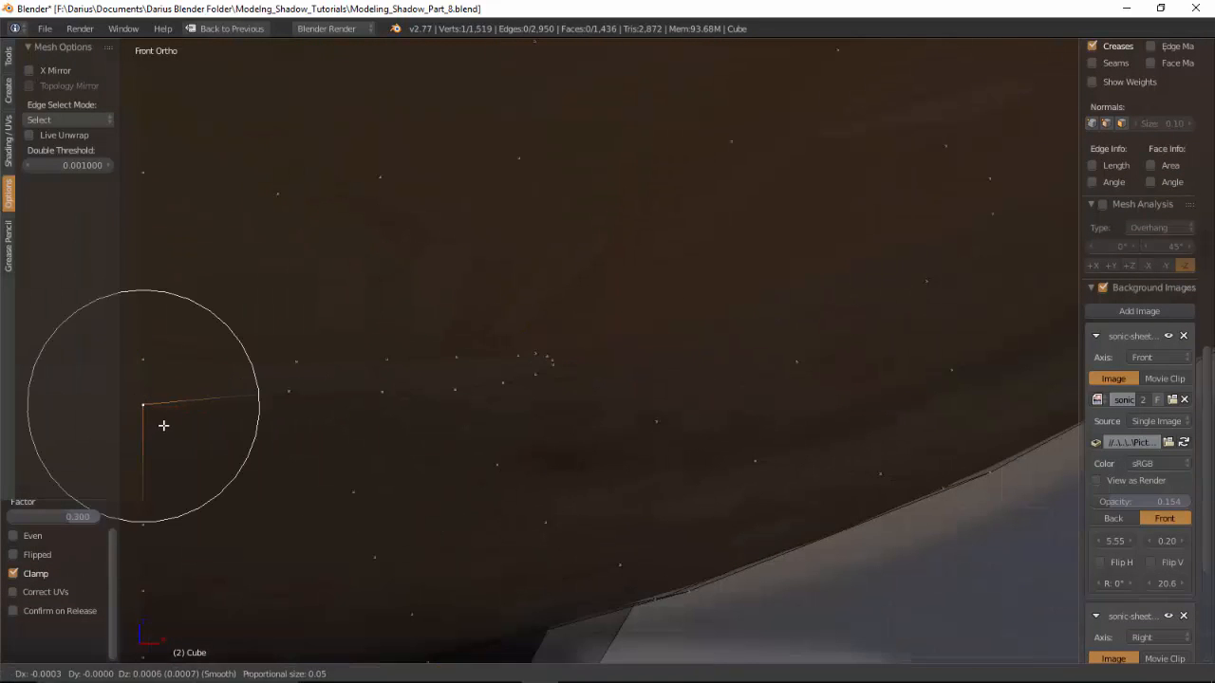
left_click(178, 410)
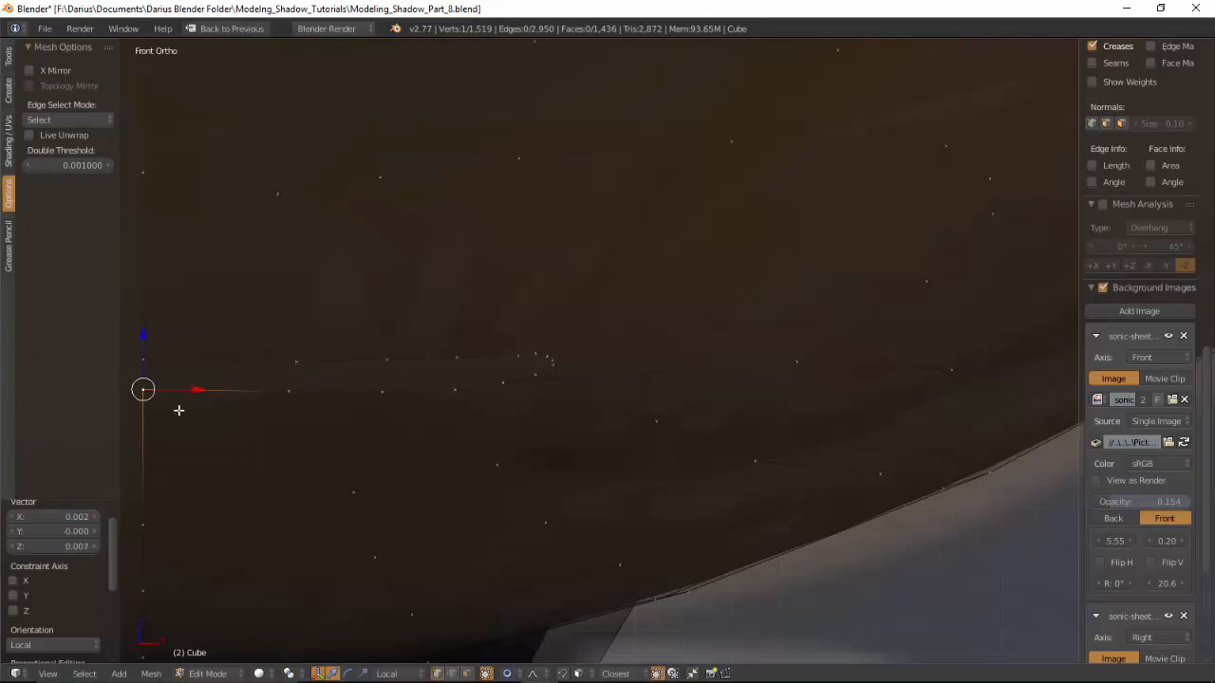
Step: Select the whole mouth opening loop and flatten it vertically by scaling along Z to 0.420
right_click(249, 361, "alt")
key("s")
key("z")
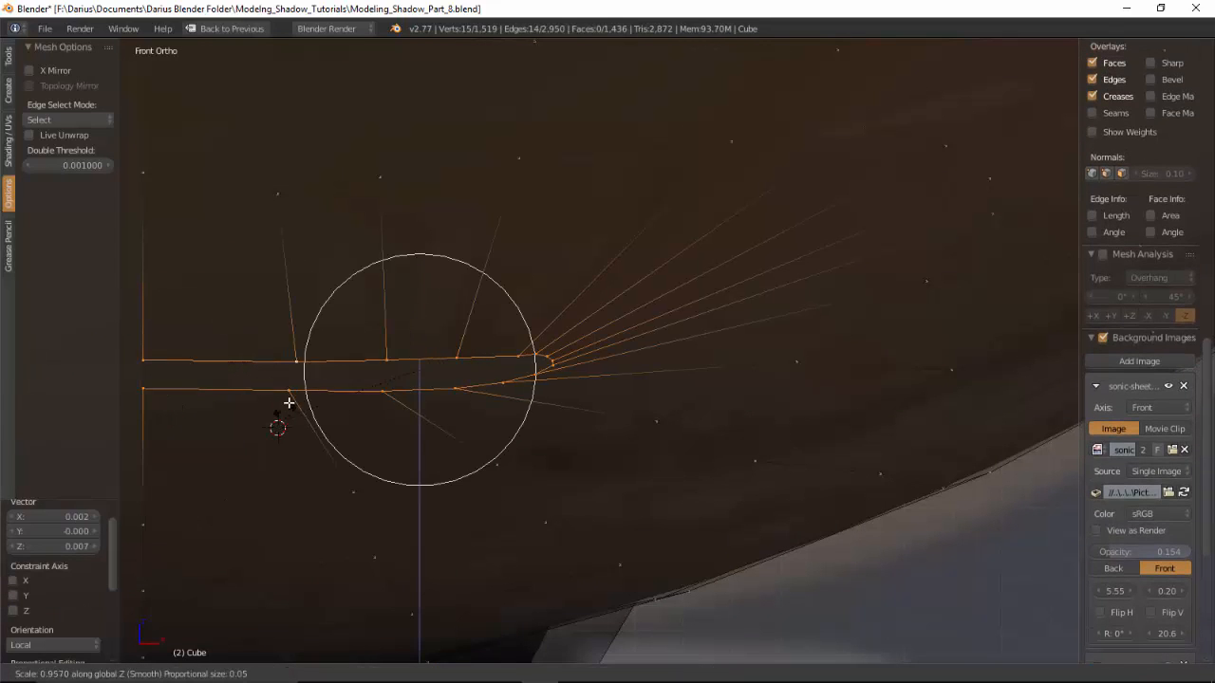
left_click(392, 311)
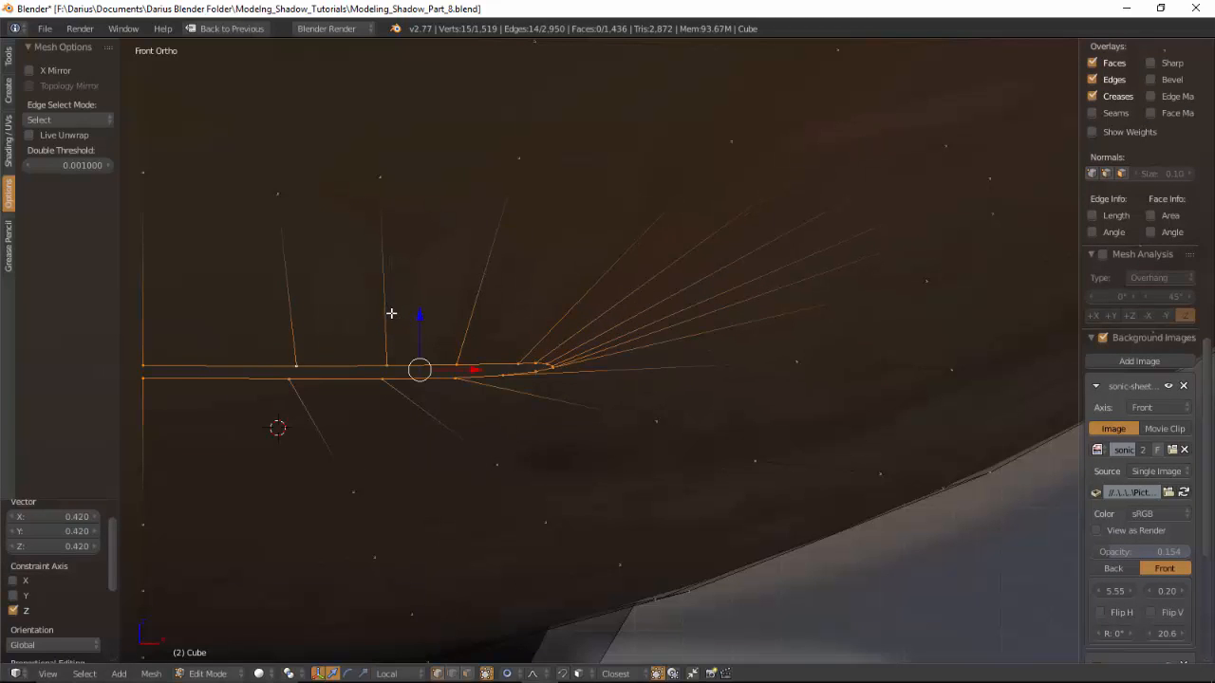
key("KP_3")
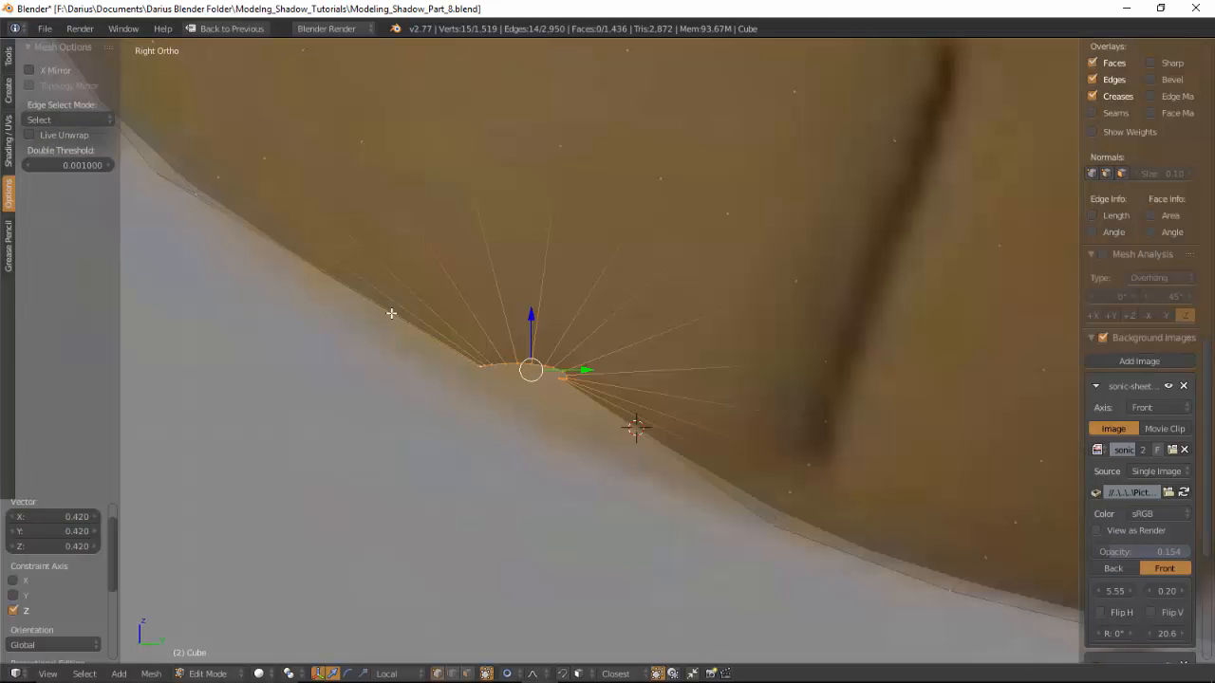
key("s")
key("y")
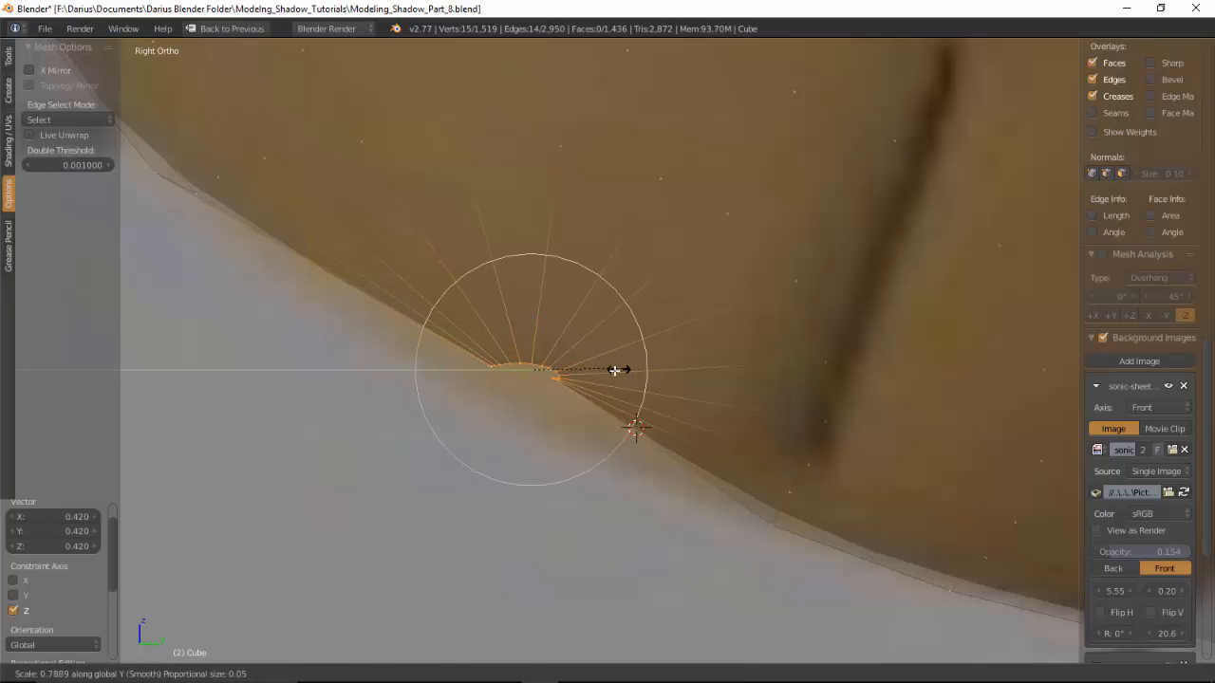
right_click(599, 371)
Step: Move the lower lip's centre vertex forward by about 0.025 in side view, using an enlarged proportional editing radius
scroll(586, 434, "up", 1)
right_click(589, 427)
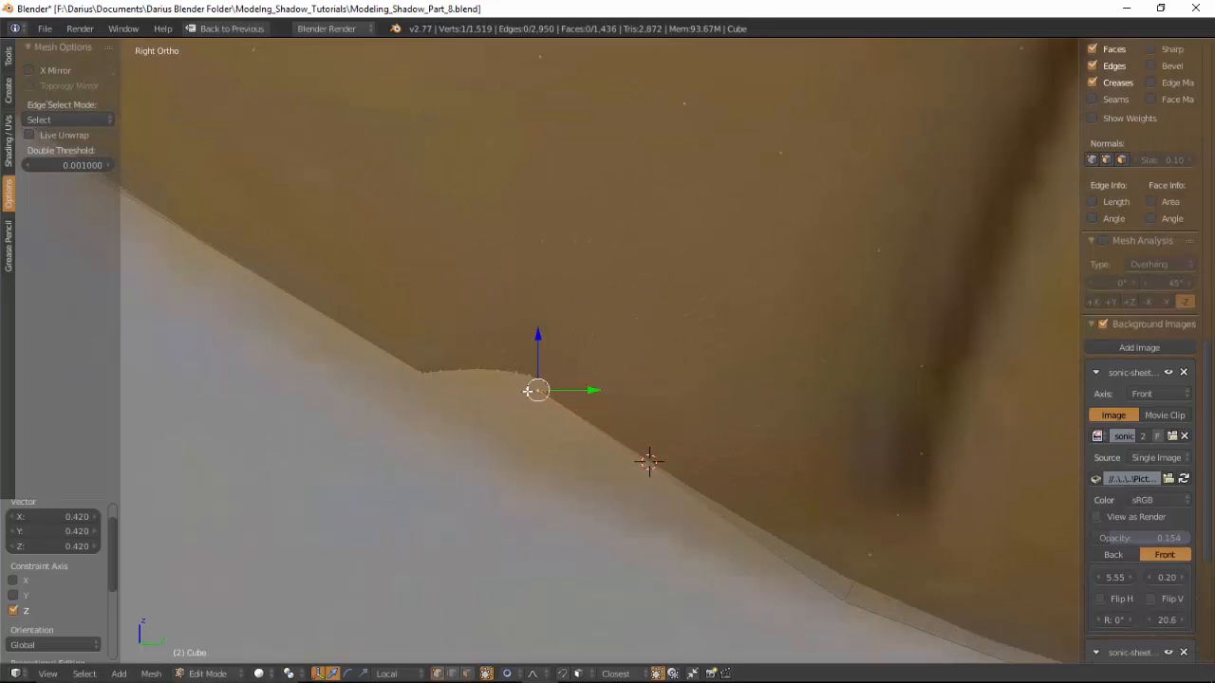
key("g")
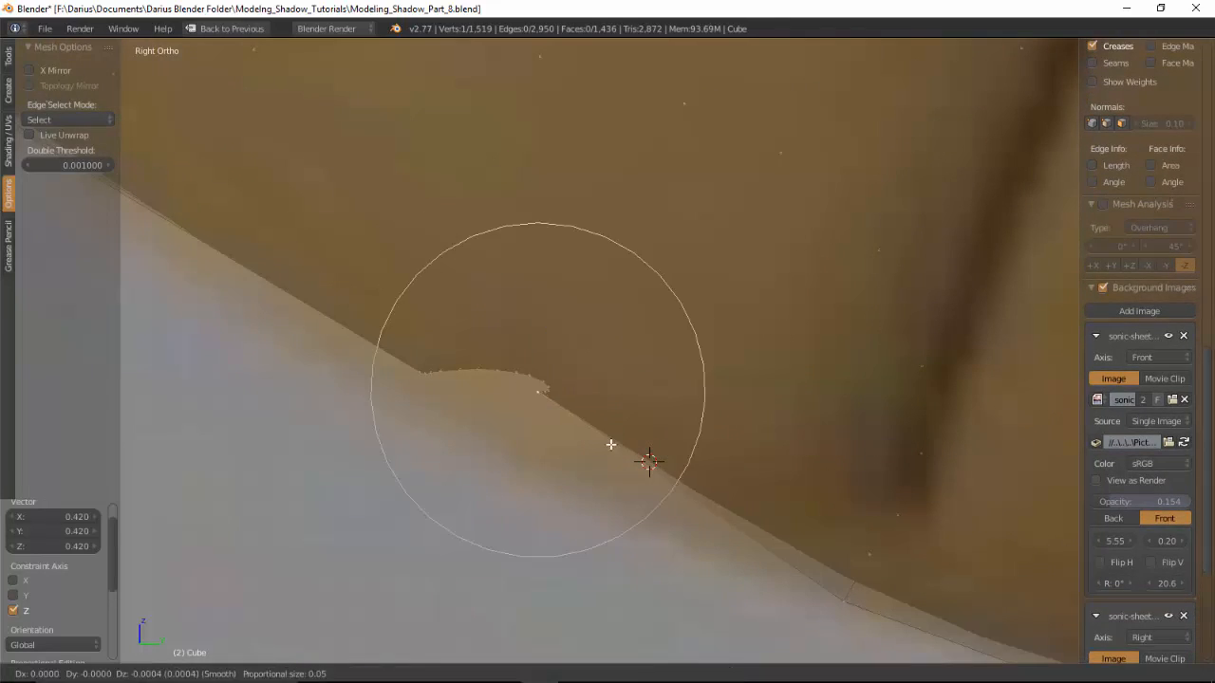
scroll(593, 448, "down", 5)
scroll(593, 448, "down", 7)
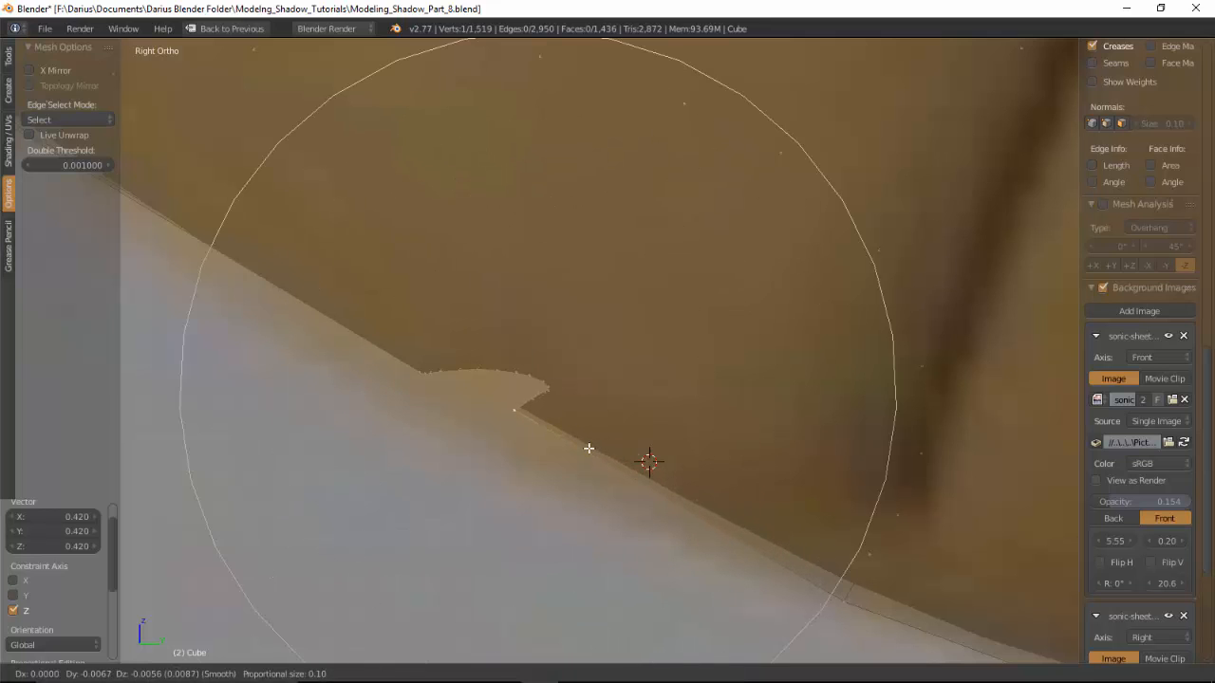
left_click(530, 434)
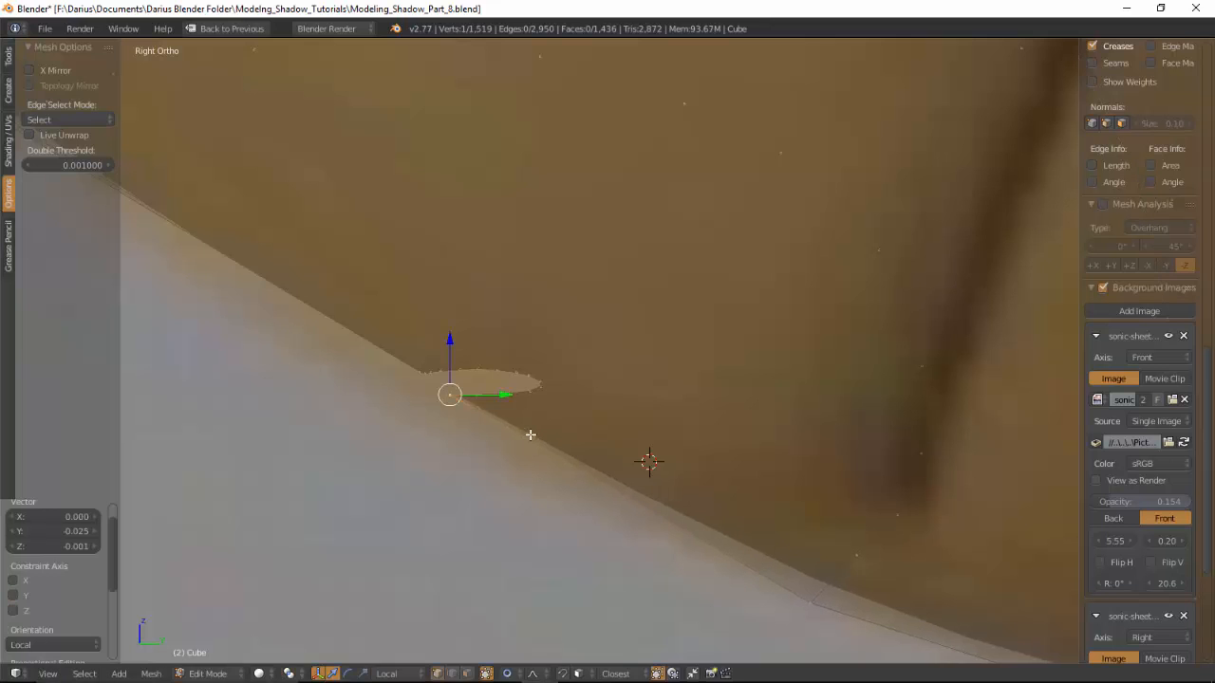
Step: Select the whole mouth opening loop and edge-slide it outward by a factor of about 0.17 to widen the opening
key("ctrl+KP_Add")
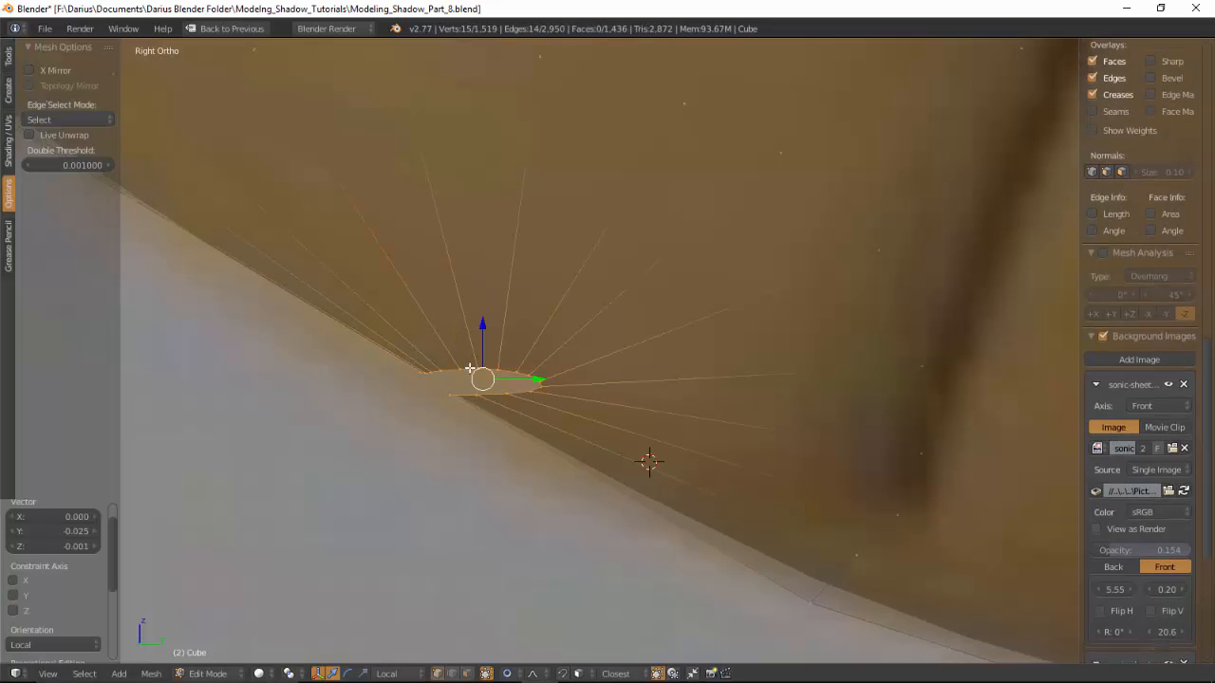
scroll(495, 385, "down", 2)
middle_click_drag(497, 385, 578, 376)
scroll(628, 361, "down", 7)
key("KP_1")
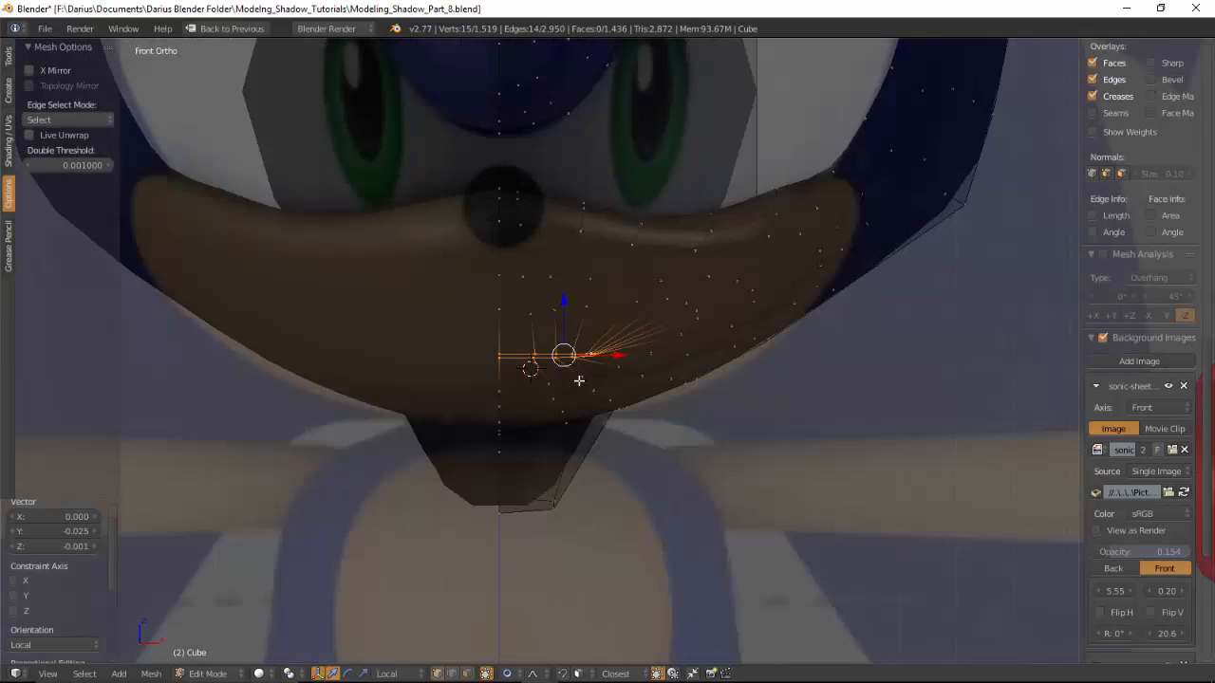
scroll(548, 470, "up", 5)
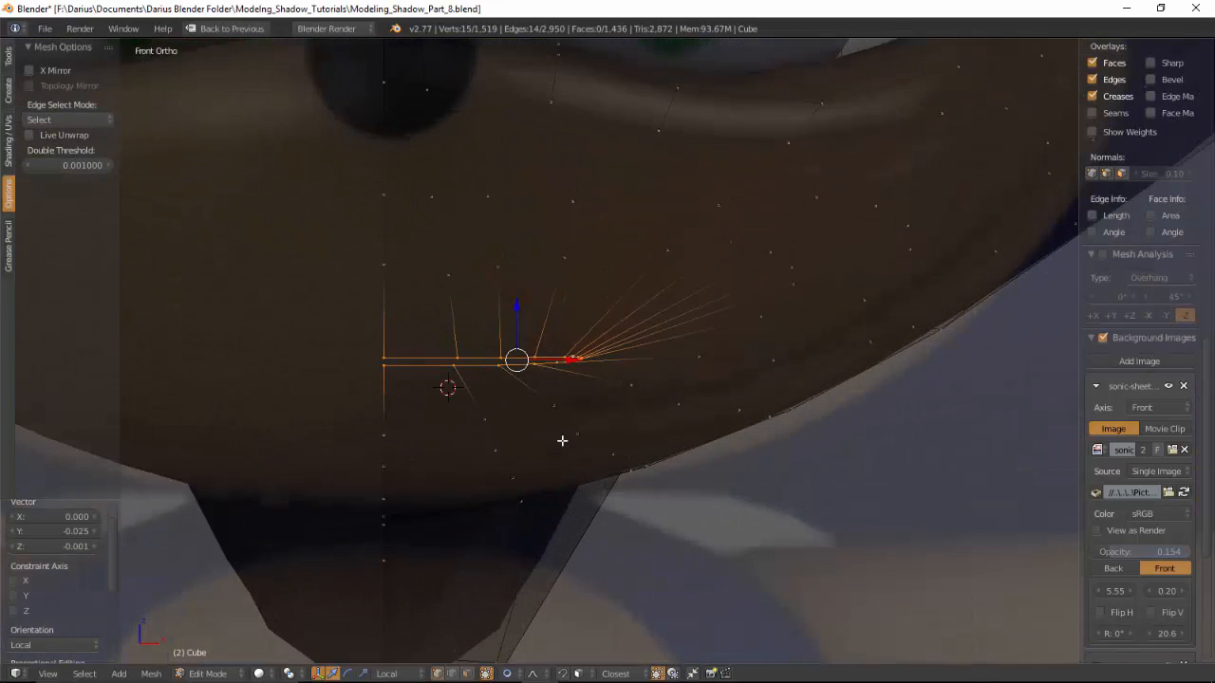
scroll(562, 441, "up", 2)
key("g")
key("g")
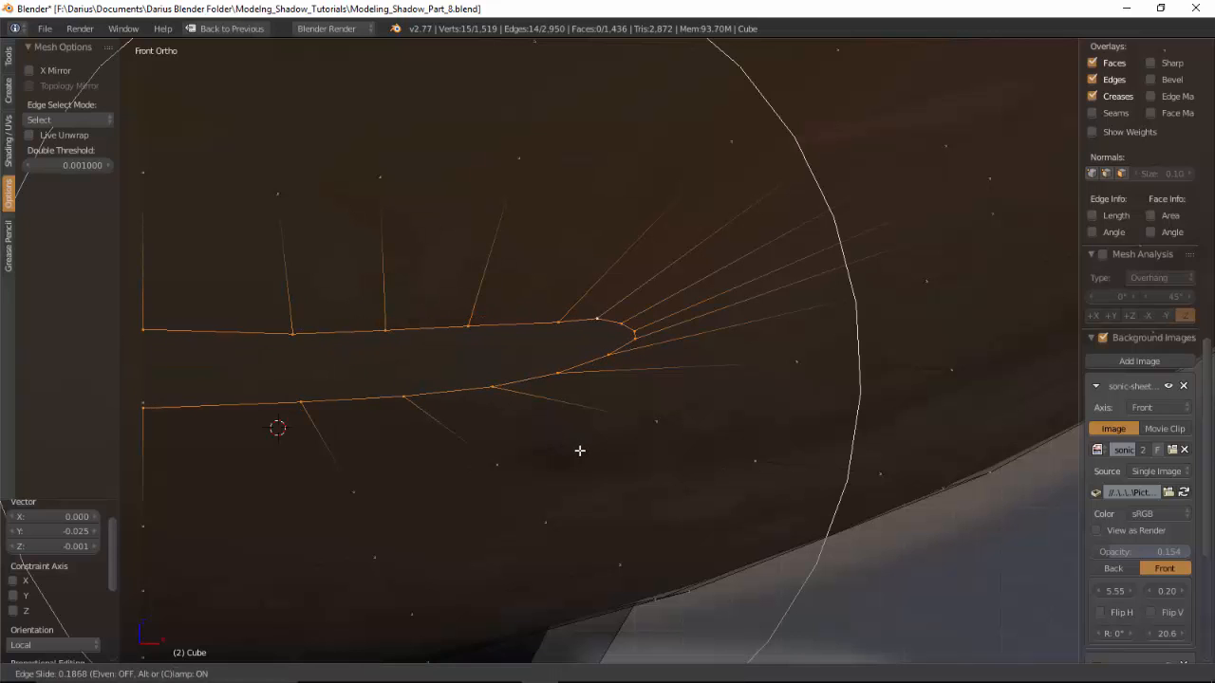
left_click(578, 448)
key("KP_3")
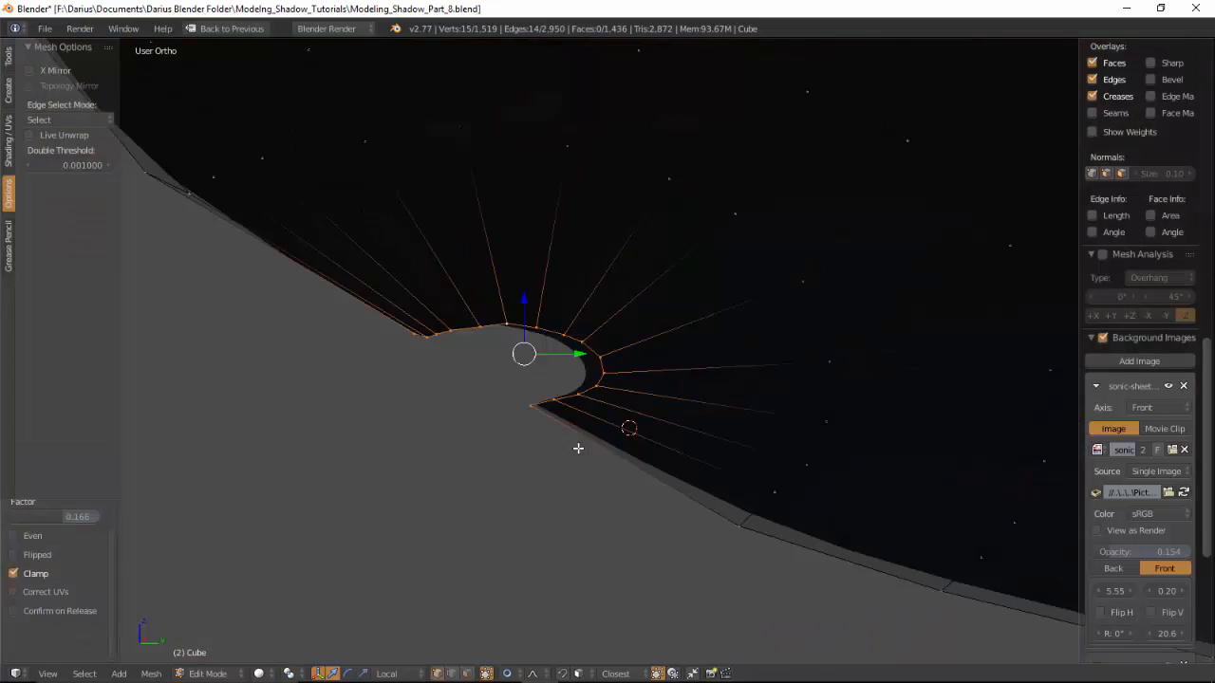
Step: Extrude the mouth opening loop into the head in side view, scaling the new loop to 0.342 and shifting it about 0.015 forward
key("e")
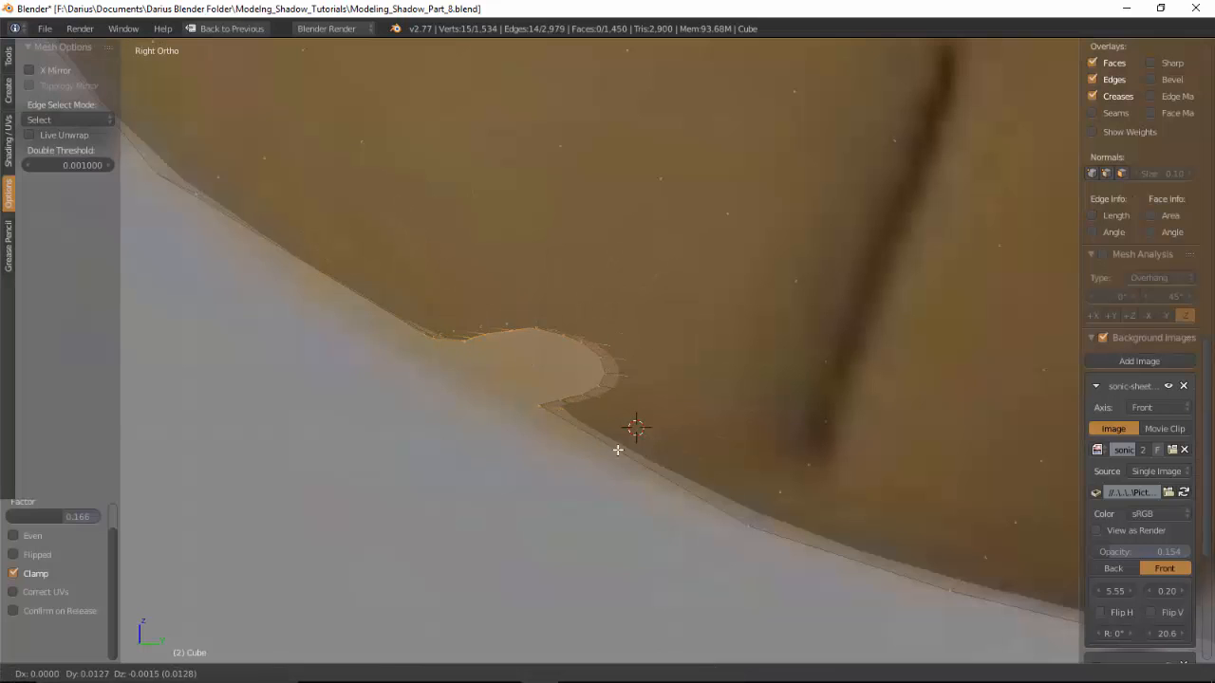
left_click(672, 437)
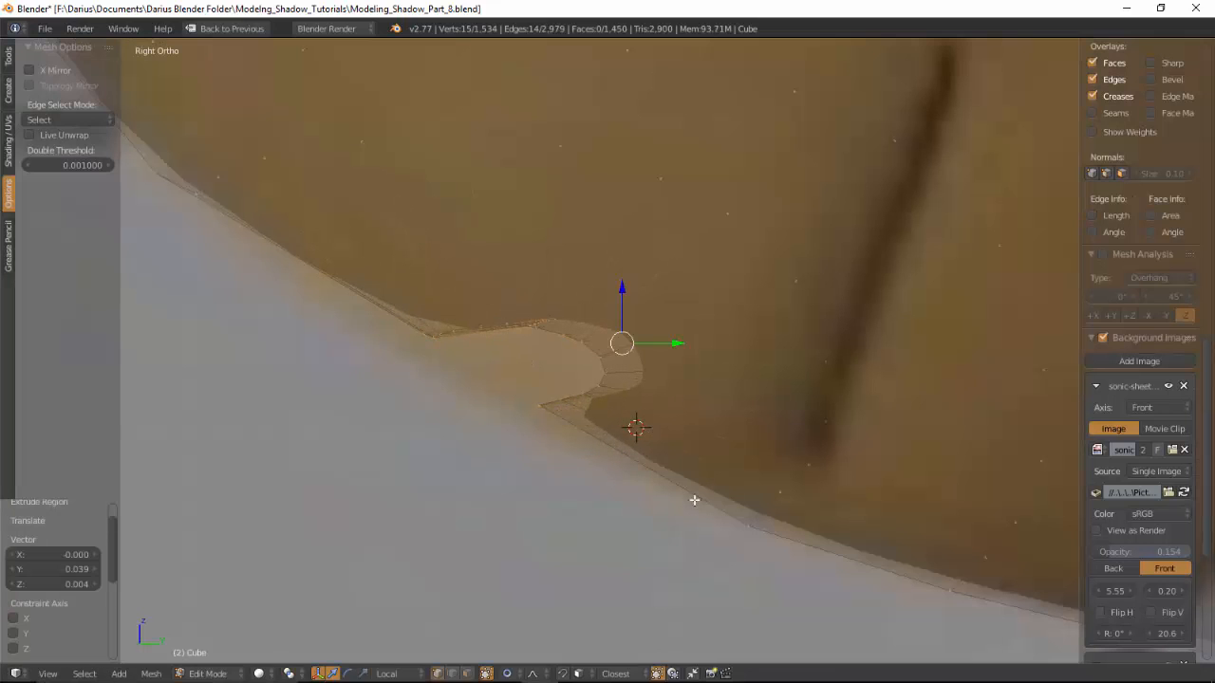
key("s")
scroll(683, 462, "up", 12)
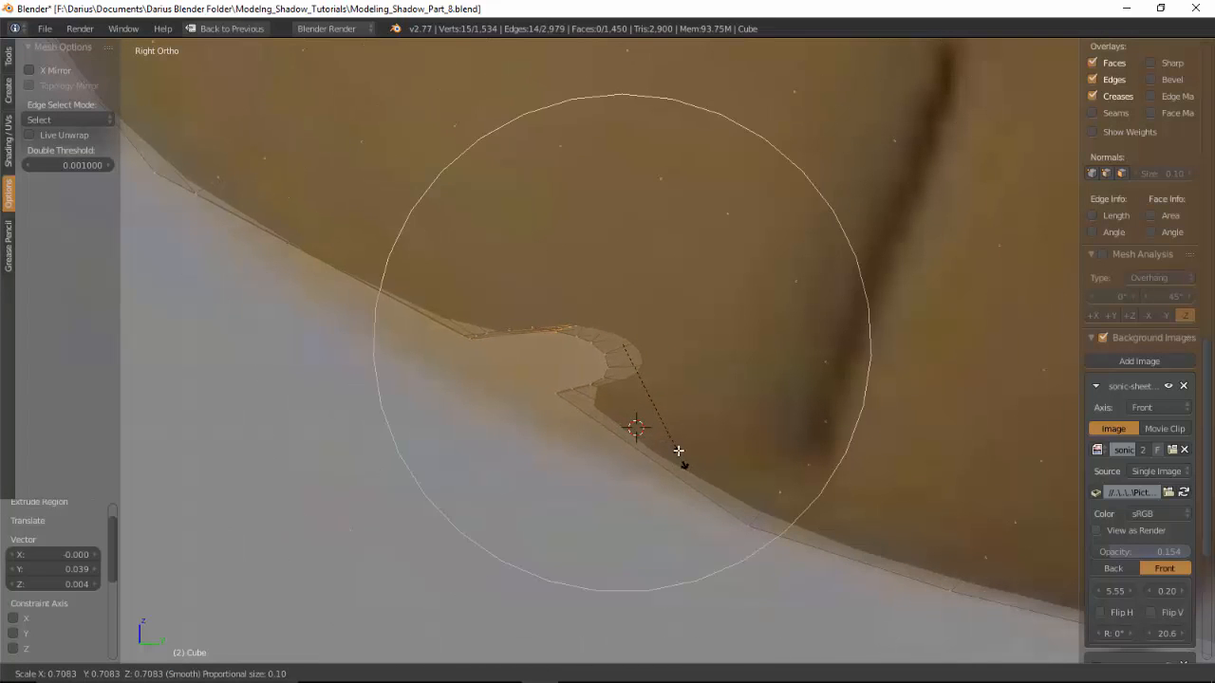
left_click(667, 393)
key("g")
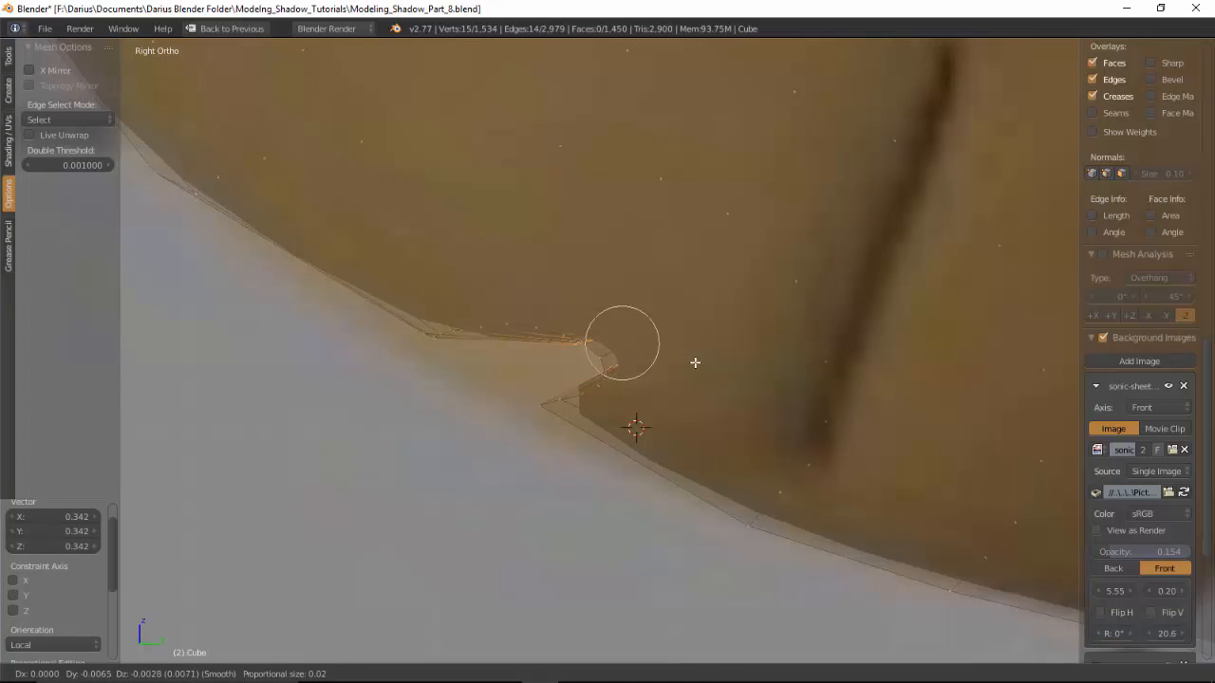
left_click(679, 365)
key("e")
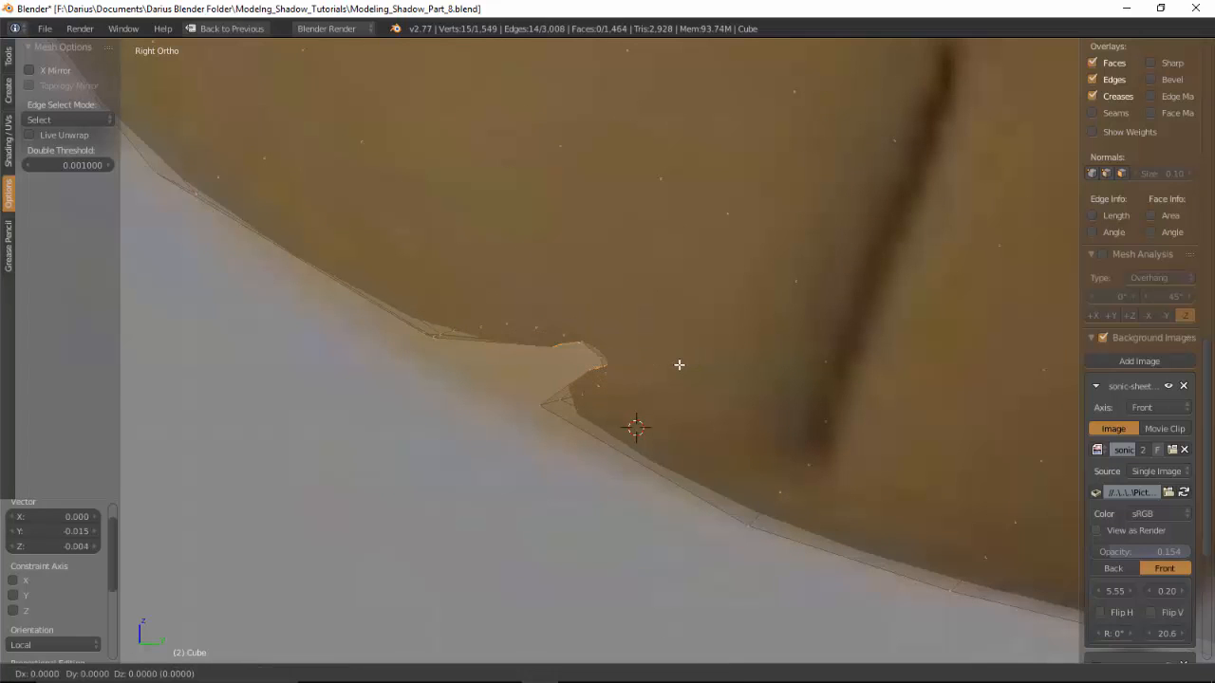
right_click(678, 364)
key("ctrl+z")
Step: Shift the inner mouth loop by about -0.004 along X
middle_click_drag(434, 412, 547, 370)
left_click_drag(485, 346, 463, 347)
left_click(476, 339)
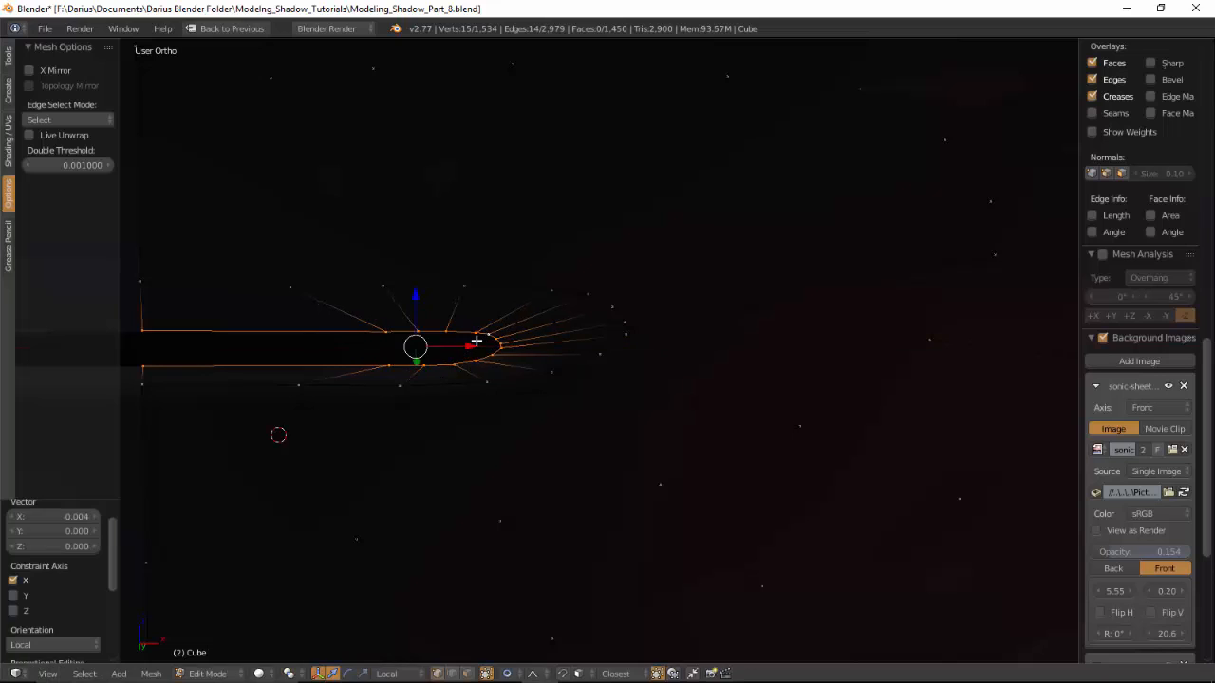
Step: Extrude the inner mouth loop deep into the back of the head in right side view and scale the new end to 1.333
key("KP_3")
key("e")
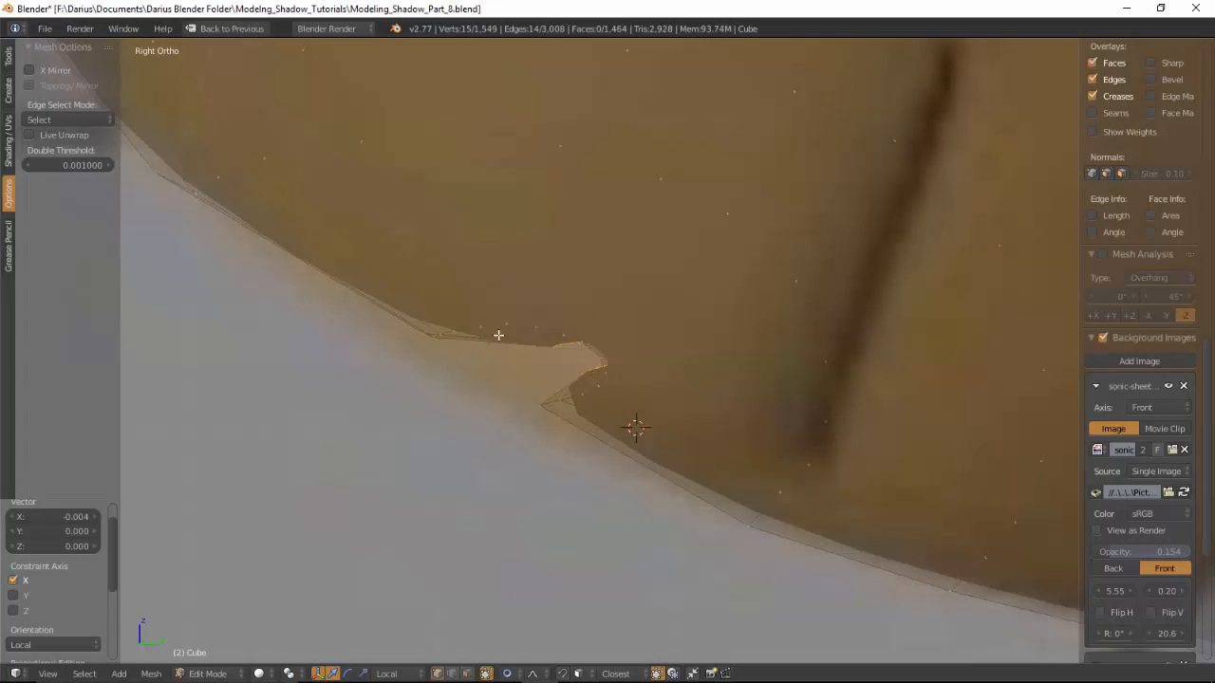
left_click(892, 242)
key("s")
left_click(862, 547)
key("z")
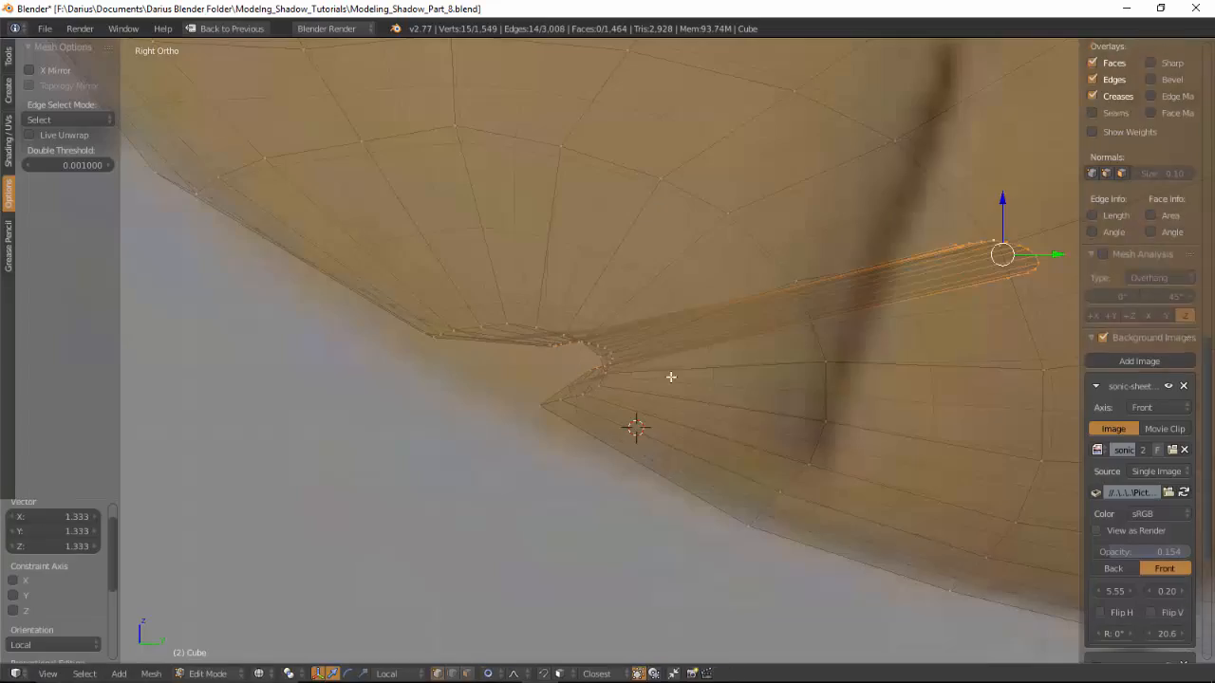
mouse_move(670, 375)
middle_mouse_down()
mouse_move(656, 401)
mouse_move(727, 399)
mouse_move(569, 402)
middle_mouse_up()
key("z")
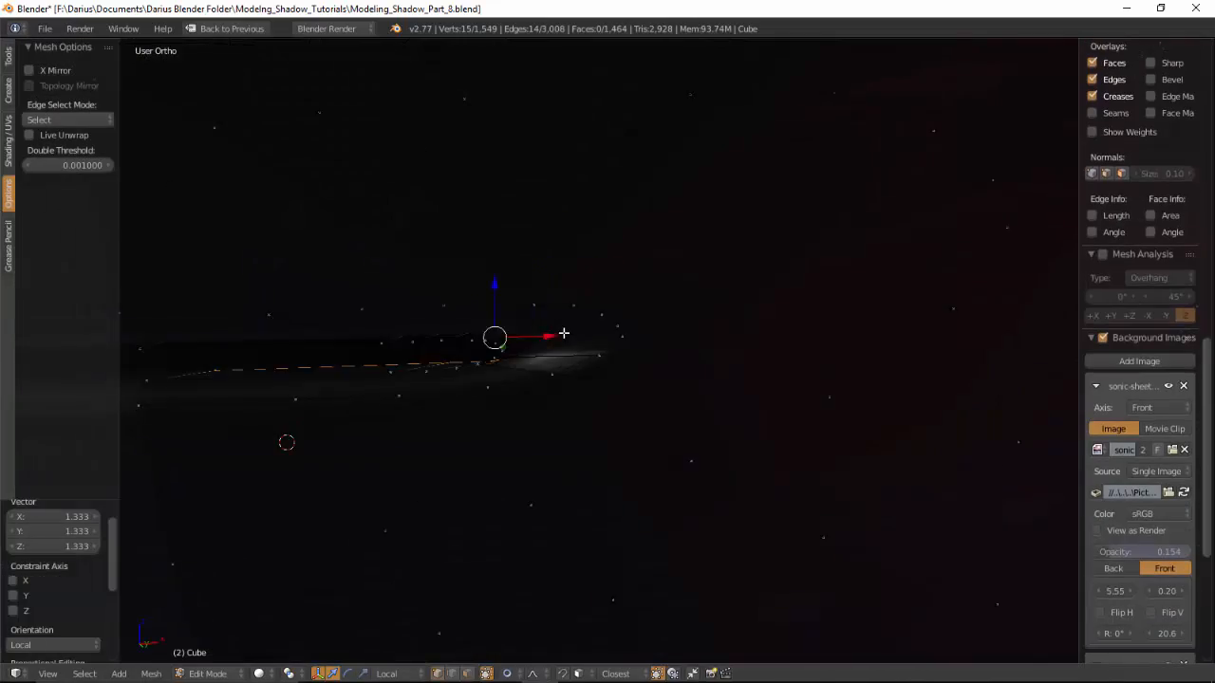
Step: In front view, select the upper lip's four vertices out from the centreline and lower them about 0.014 with a wide proportional editing radius
key("Tab")
middle_click_drag(555, 355, 478, 375)
key("KP_1")
key("Tab")
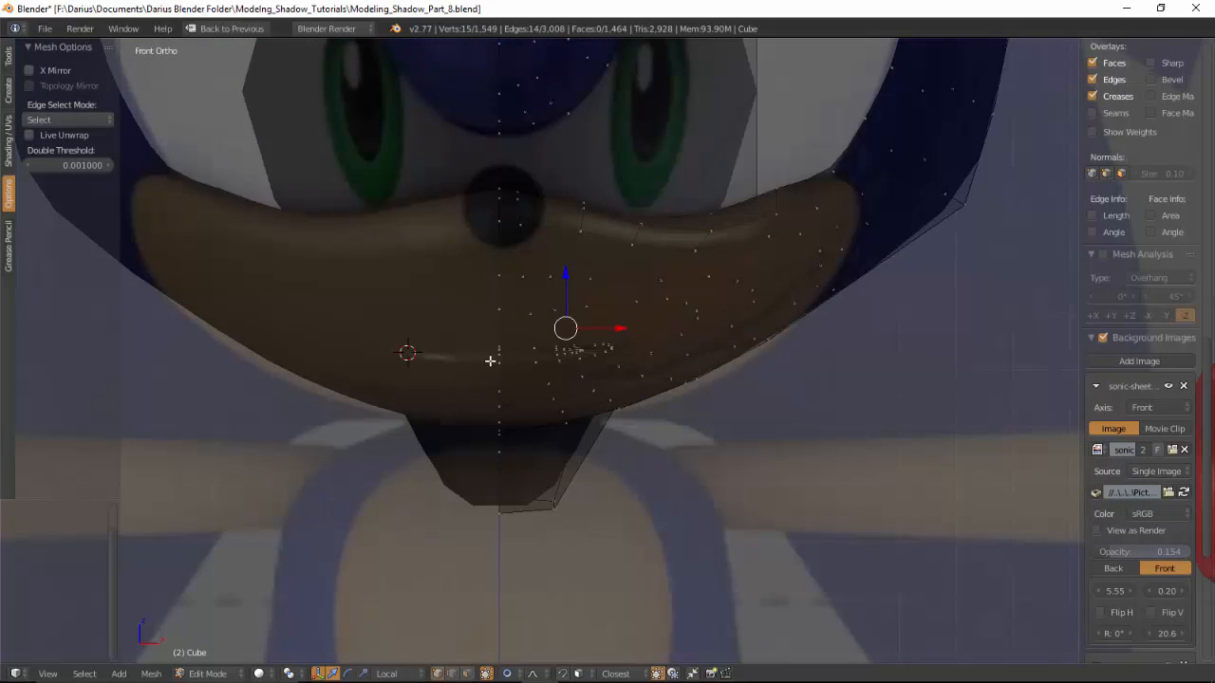
scroll(493, 358, "up", 10)
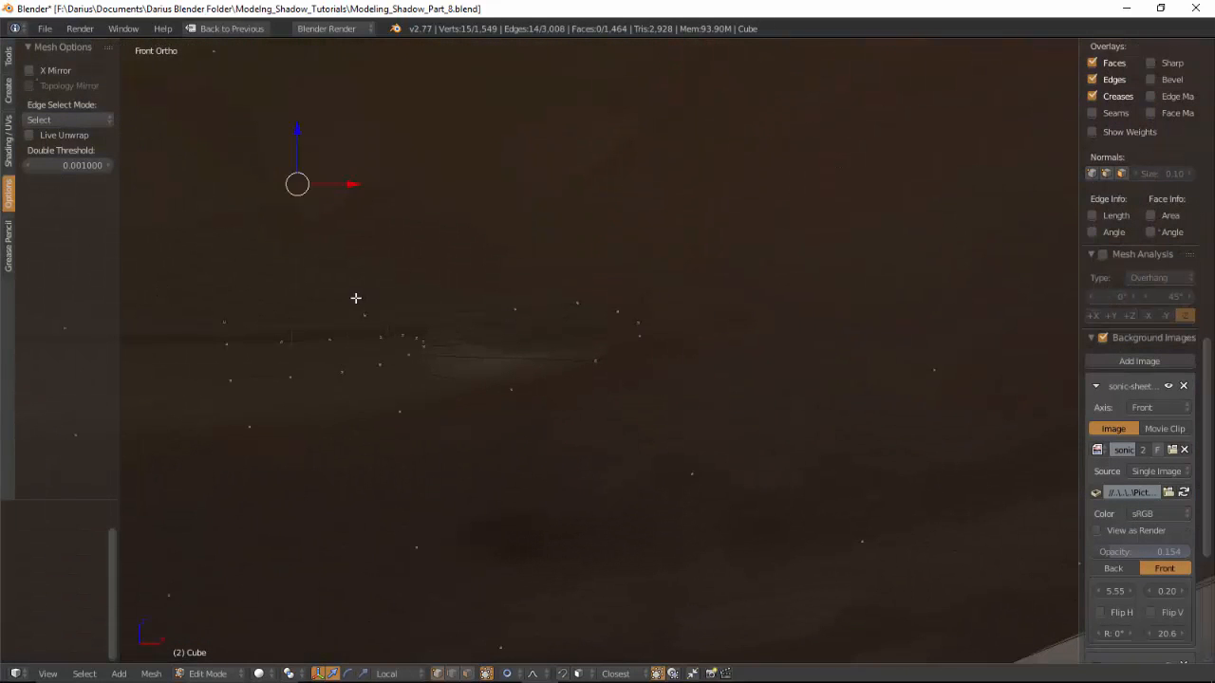
right_click(359, 311)
middle_click_drag(340, 321, 476, 319, "shift")
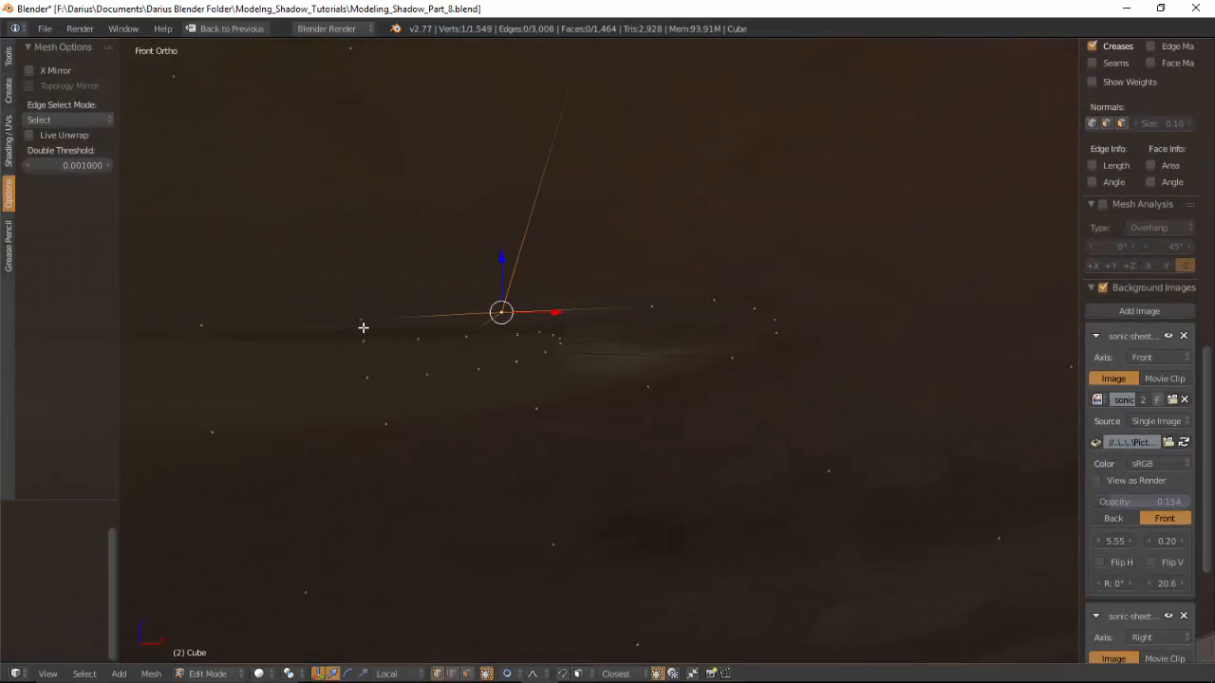
scroll(367, 320, "down", 2)
middle_click_drag(331, 354, 422, 328, "shift")
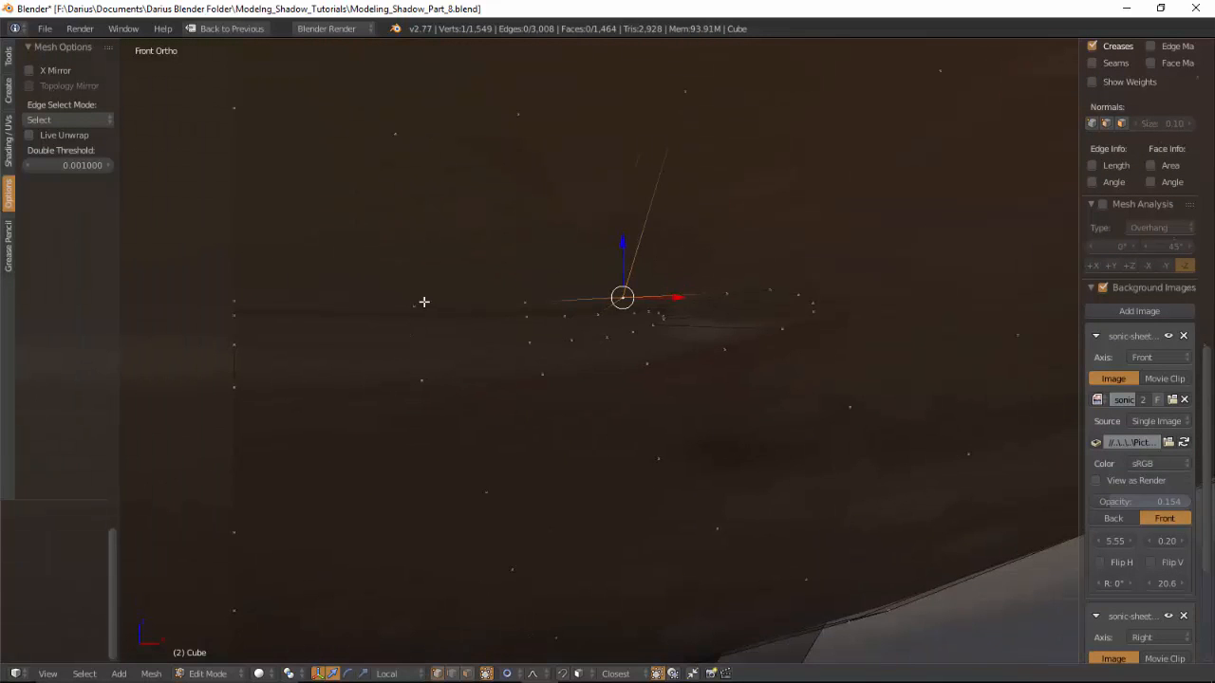
right_click(414, 305, "ctrl")
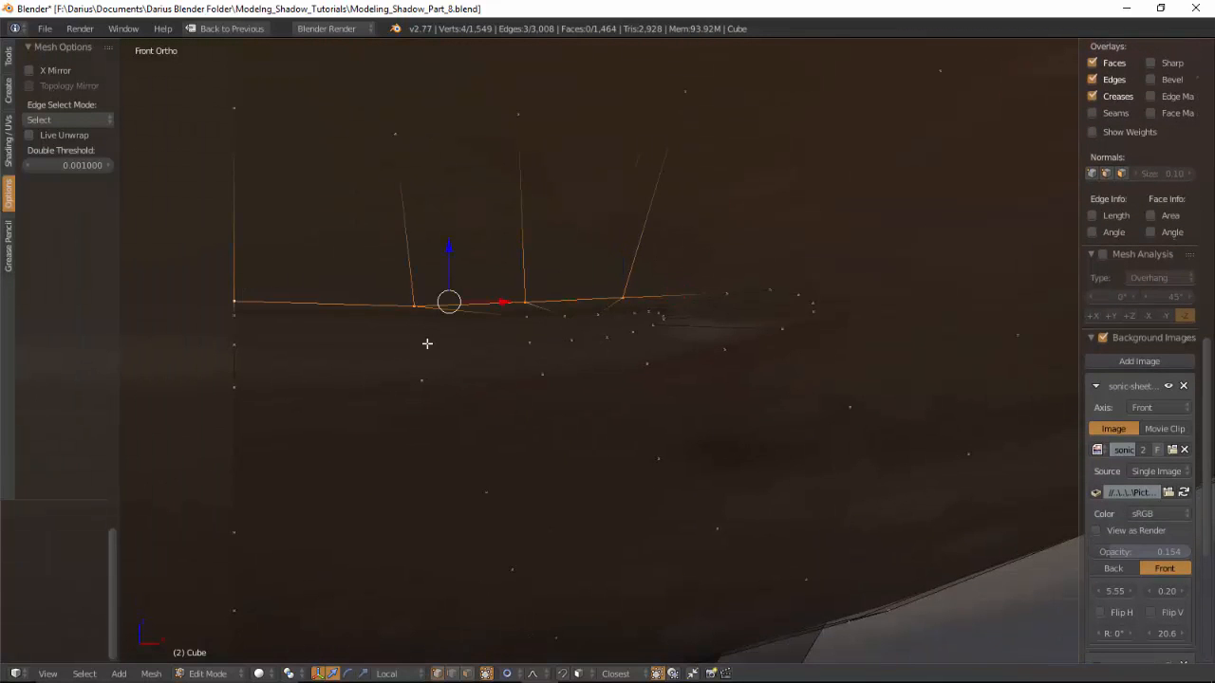
key("g")
scroll(431, 349, "down", 10)
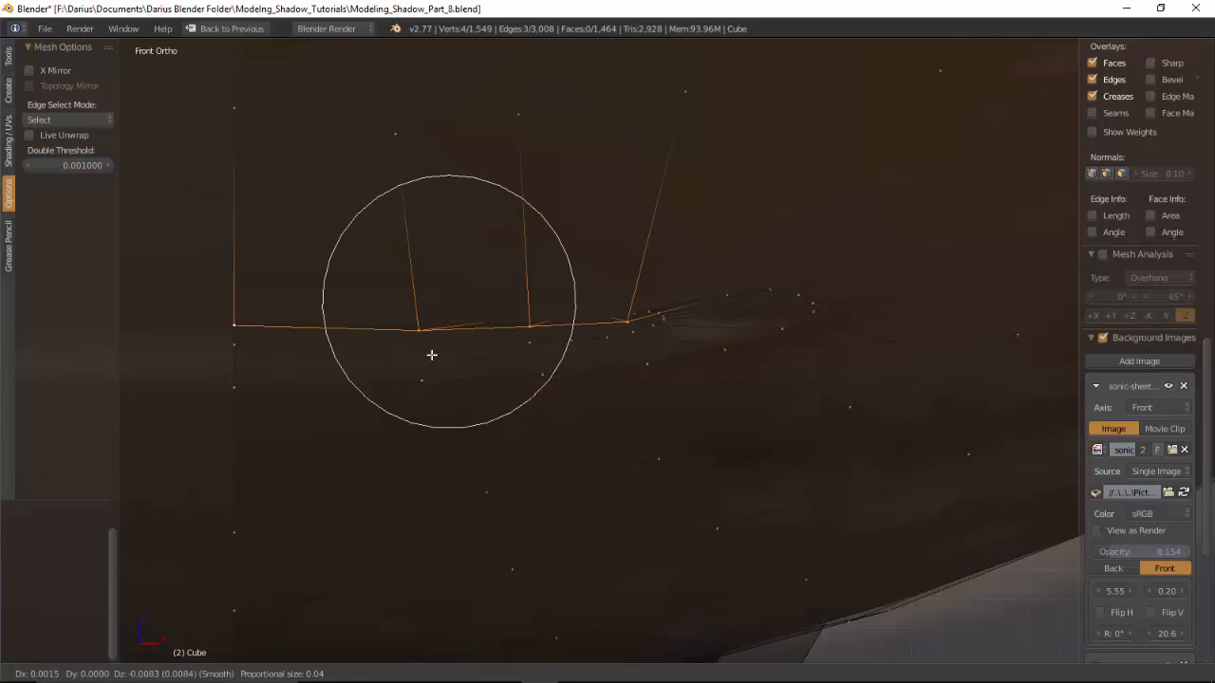
scroll(431, 355, "down", 10)
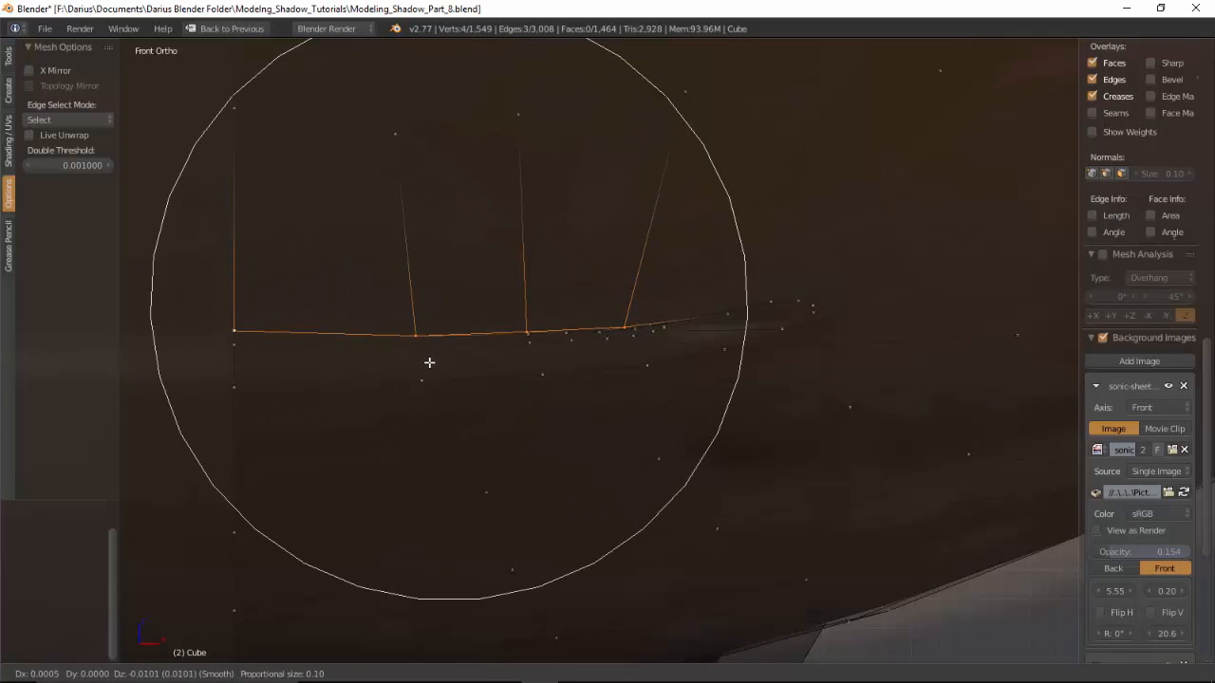
left_click(432, 379)
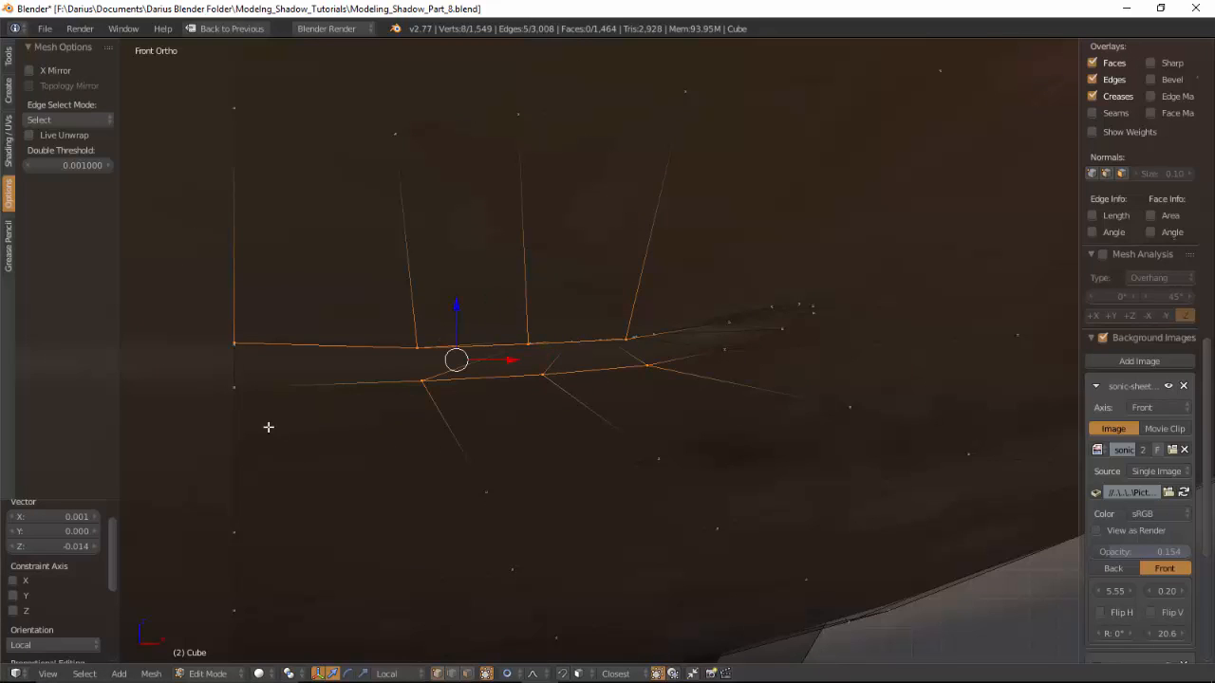
Step: Add the lower lip row through its centreline vertex to the selection and raise both lip rows about 0.009 with proportional editing
right_click(236, 390, "shift")
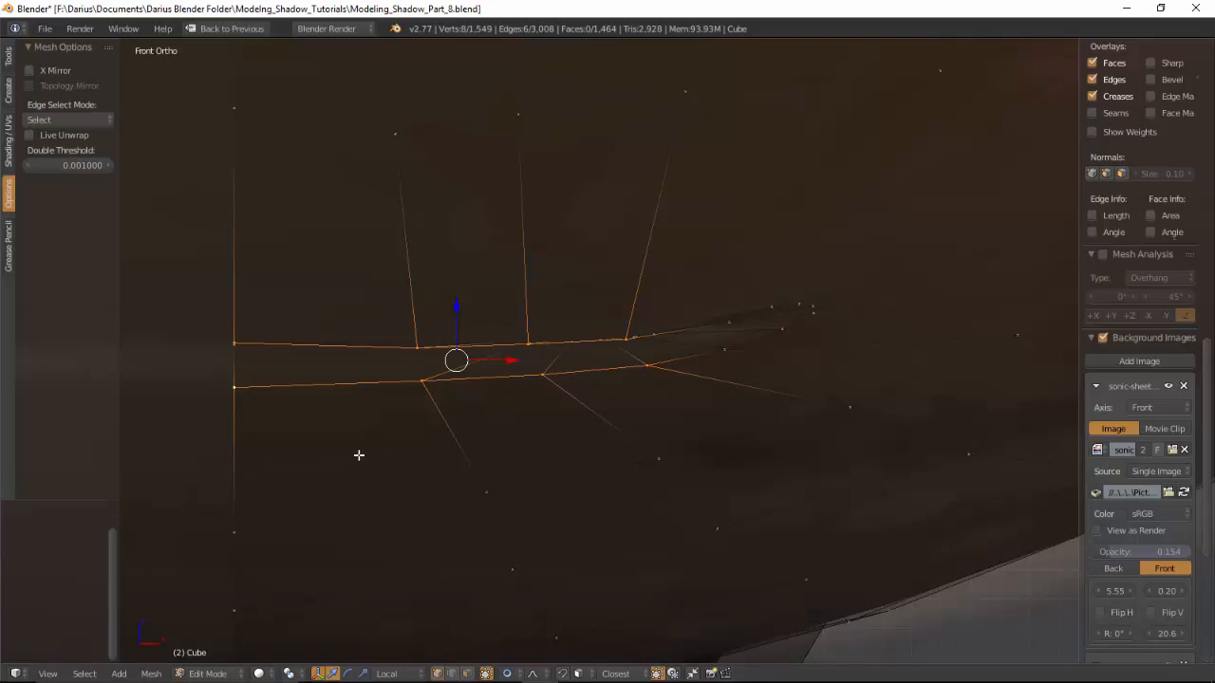
key("g")
scroll(361, 427, "up", 5)
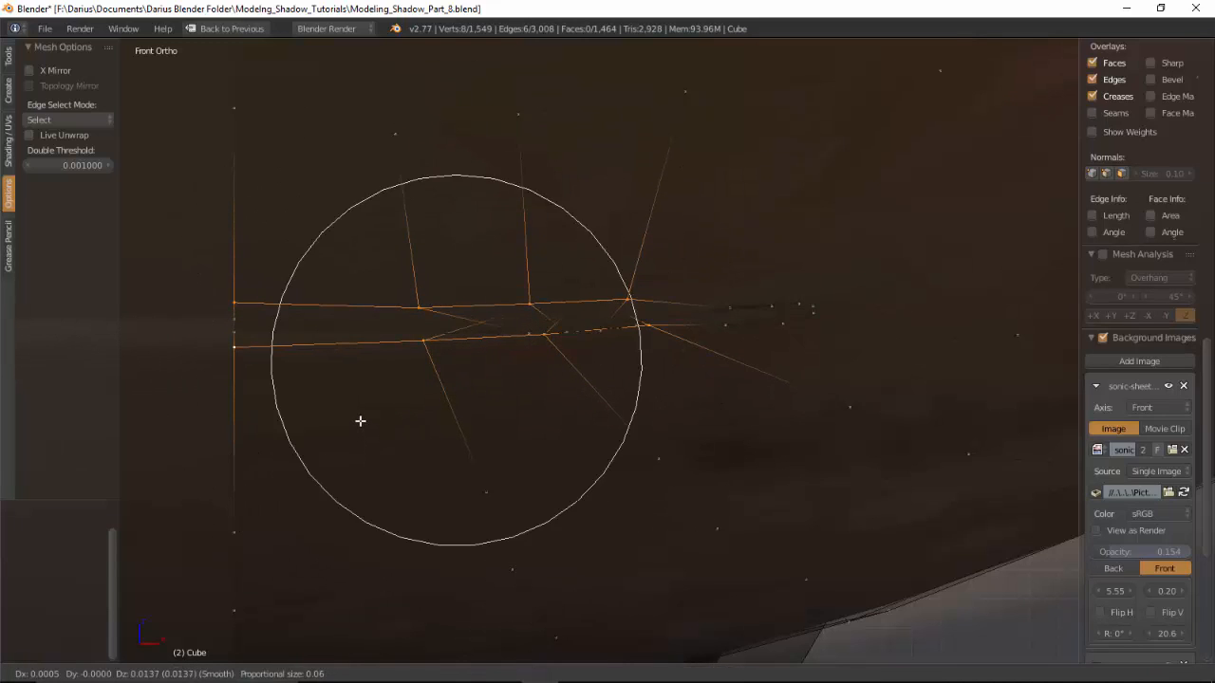
left_click(361, 433)
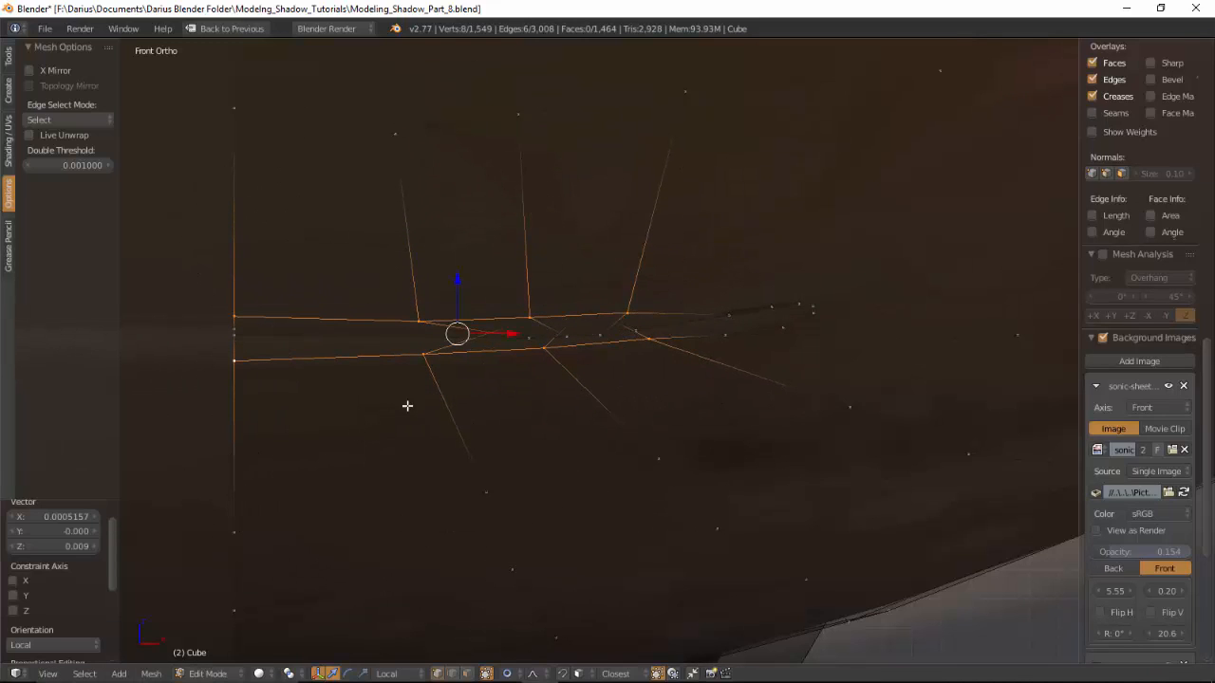
Step: Raise the lower lip vertex next to the centreline about 0.004 and the lower lip's centreline vertex about 0.006
right_click(429, 350)
key("g")
left_click(442, 356)
right_click(245, 361)
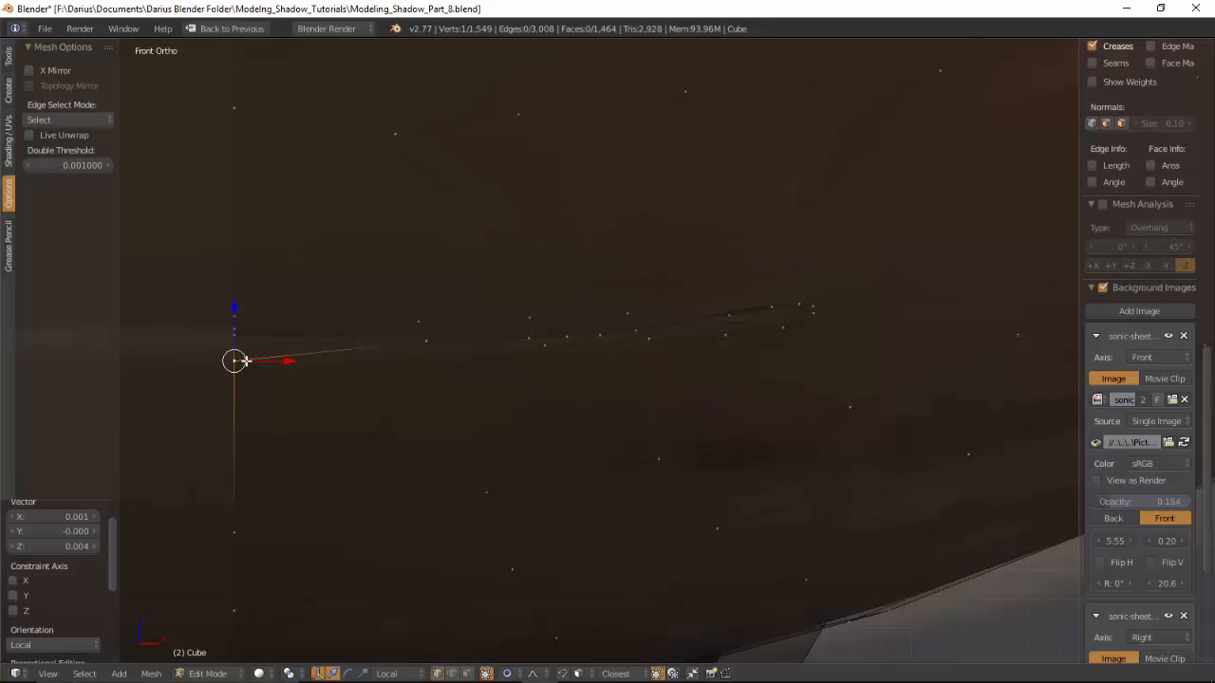
key("g")
left_click(247, 347)
Step: Lower the mouth corner's outermost vertex about 0.010 and readjust the neighbouring corner vertices to even out the curve
right_click(813, 312)
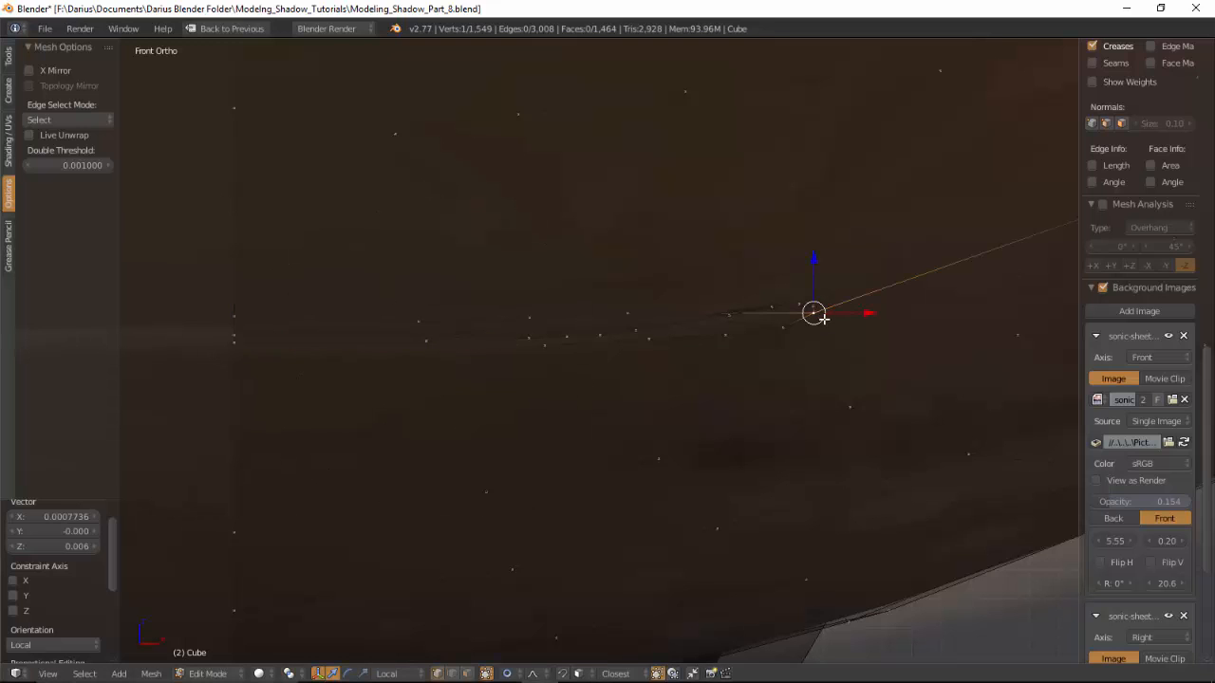
key("g")
left_click(822, 347)
right_click(776, 348)
key("g")
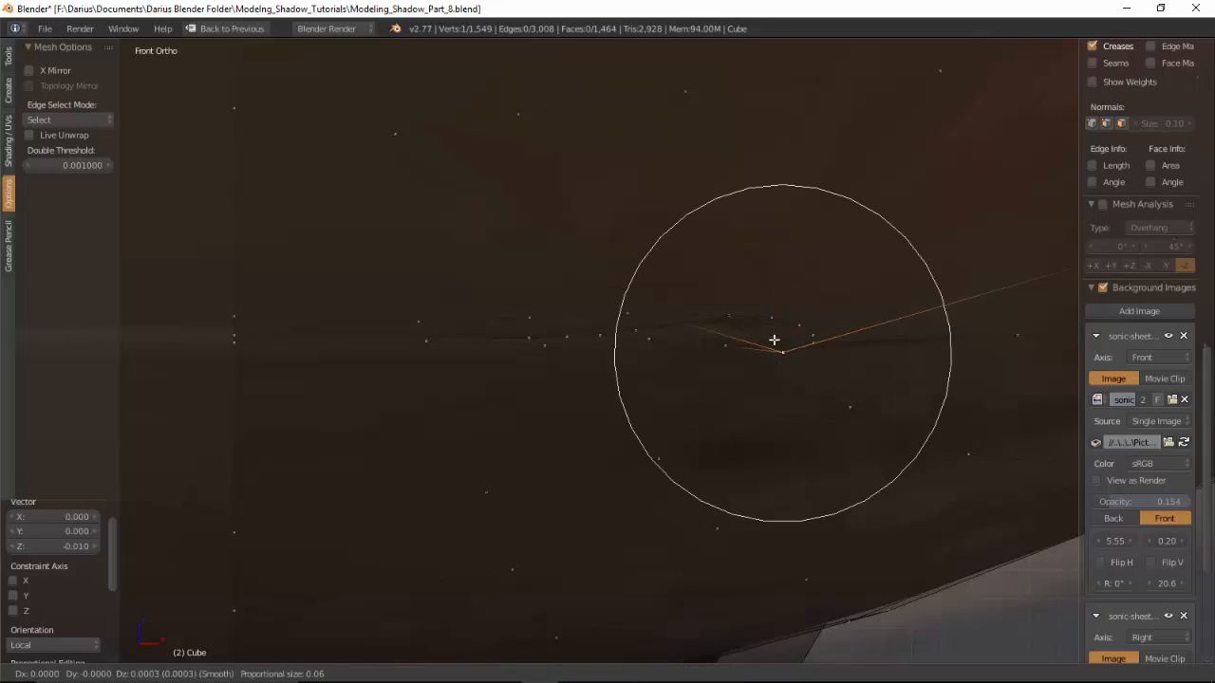
left_click(777, 333)
right_click(772, 321)
Step: Raise the lower lip's second vertex out from the centreline by about 0.004 to level it with its neighbours
right_click(549, 358)
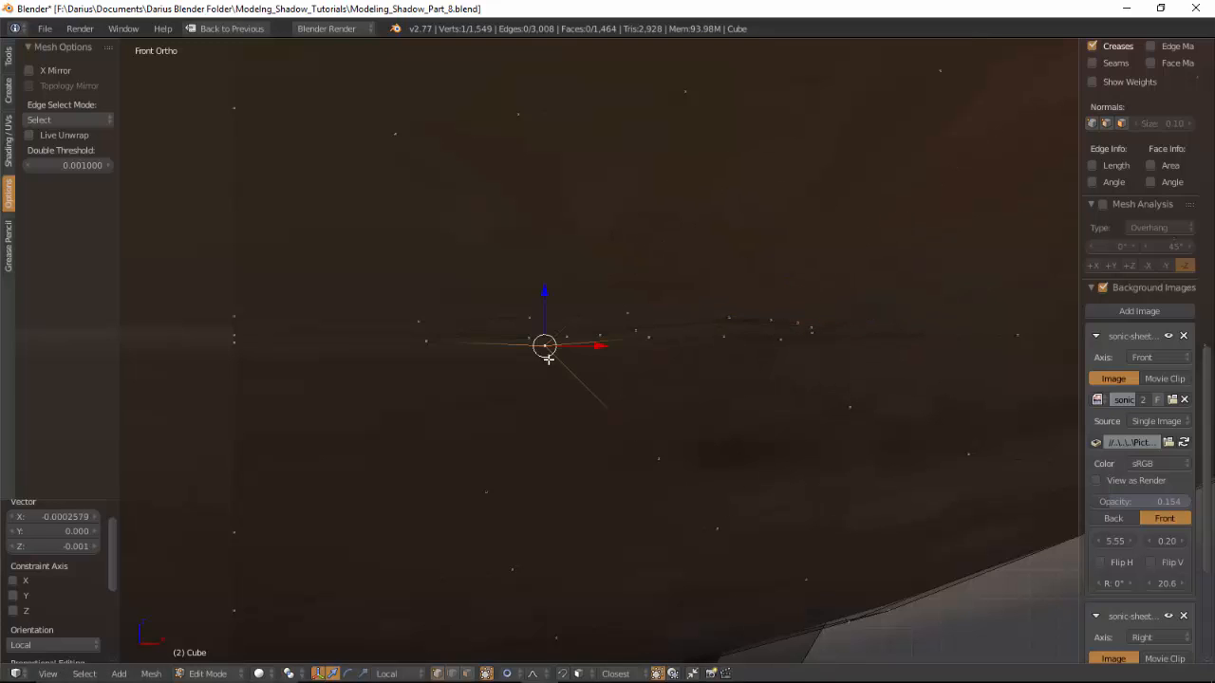
key("g")
left_click(547, 347)
right_click(647, 315)
key("g")
right_click(652, 327)
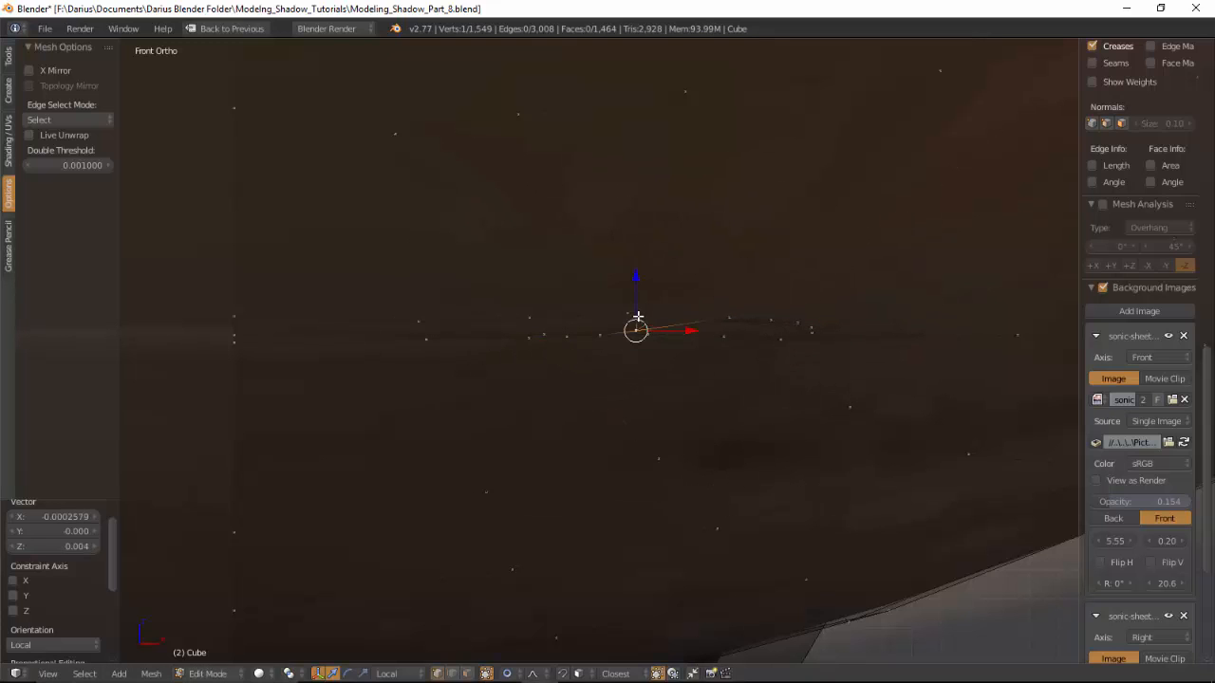
Step: Even out the upper lip by lowering its third vertex from the centreline about 0.002 and raising the first one slightly
right_click(638, 316)
key("g")
left_click(639, 322)
right_click(417, 321)
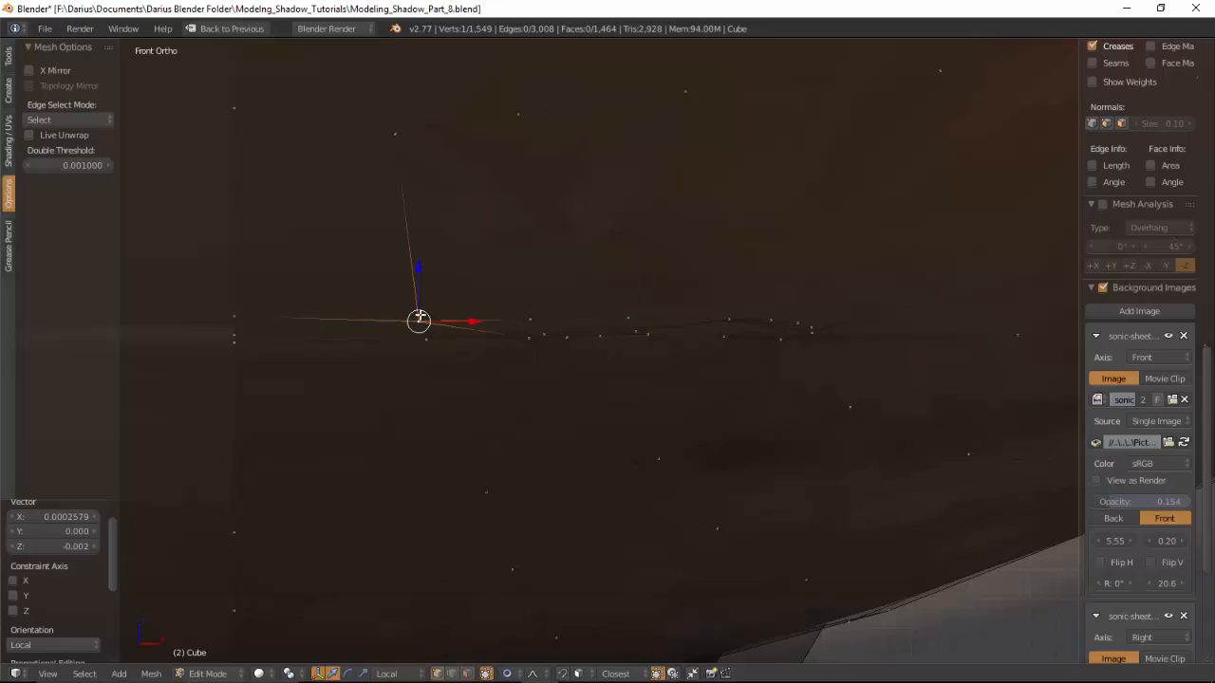
key("g")
left_click(430, 338)
Step: Lower the cheek vertex below the mouth corner about 0.006, and move the one outside the corner inward and about 0.010 down
right_click(812, 329)
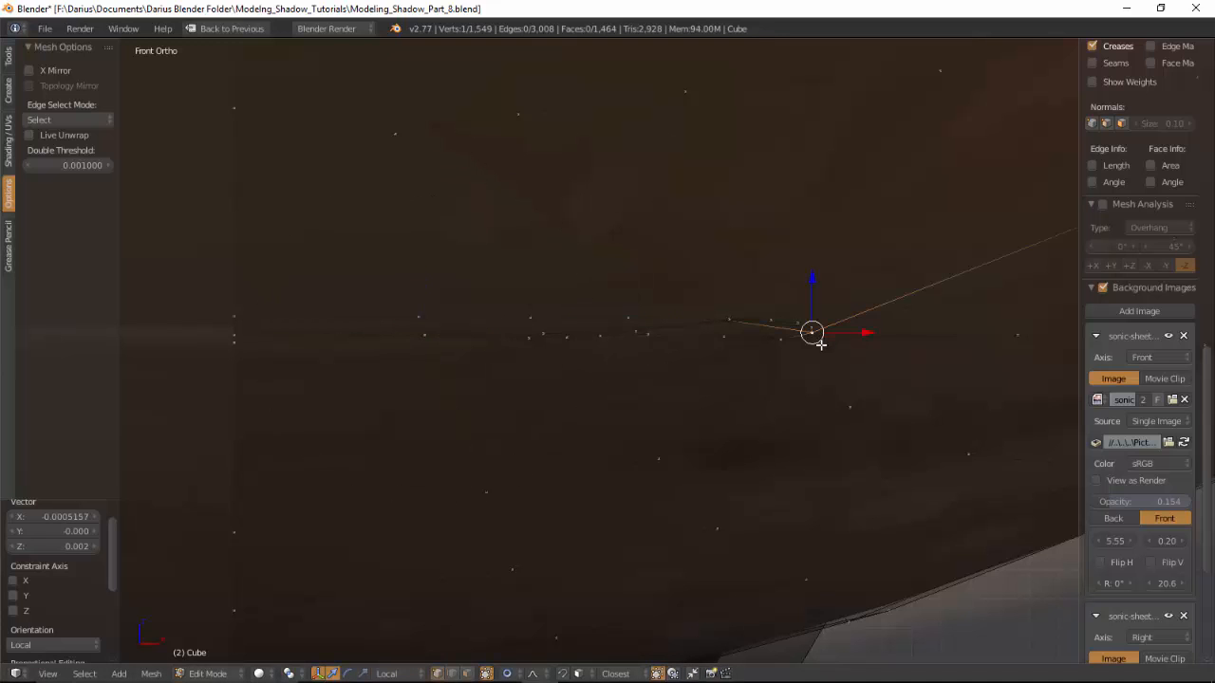
right_click(850, 406)
key("g")
left_click(846, 425)
key("g")
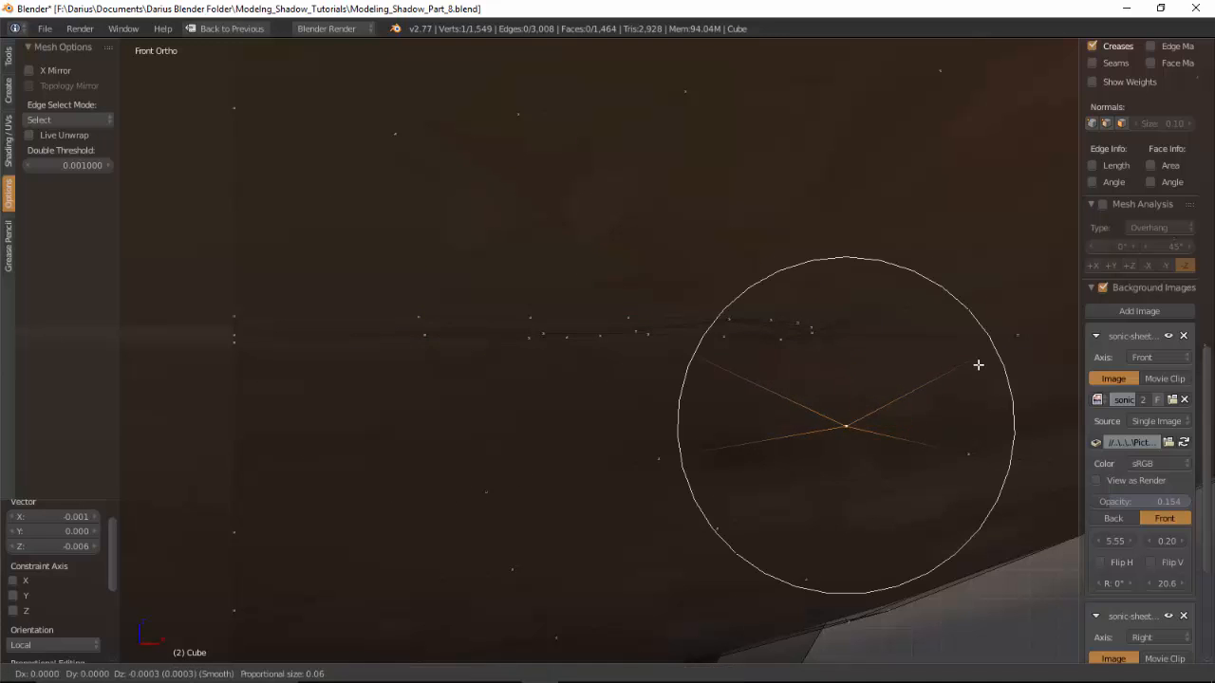
right_click(973, 374)
right_click(1039, 345)
key("g")
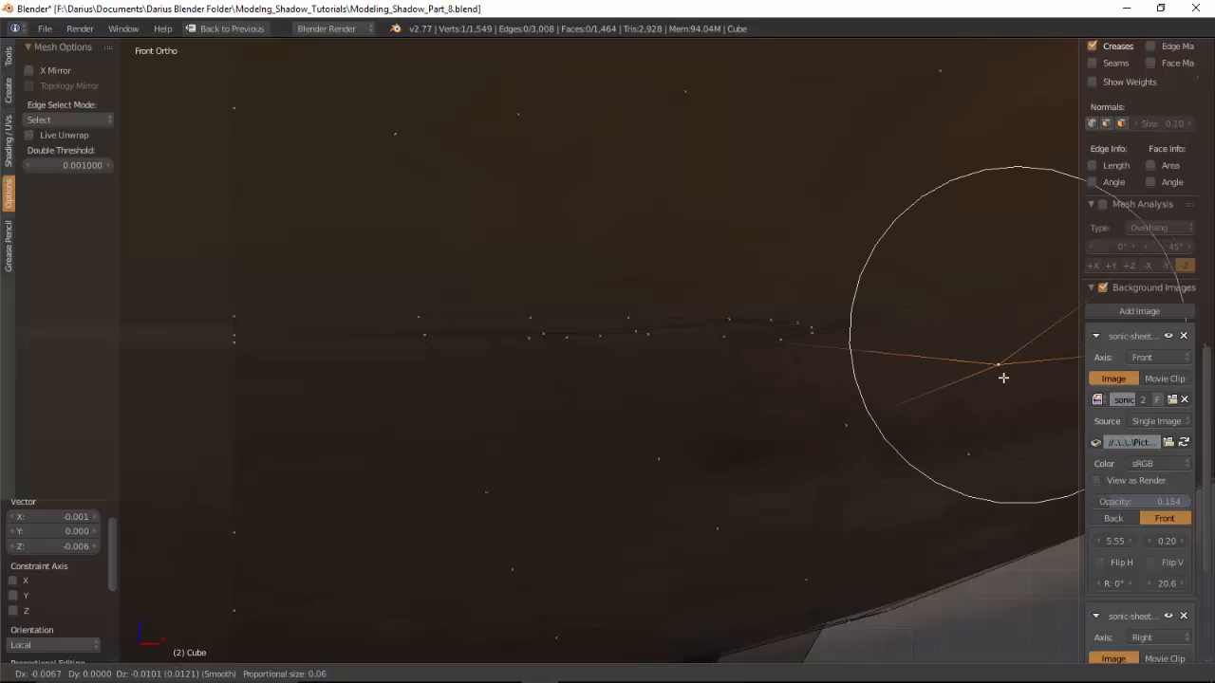
left_click(996, 376)
Step: Examine the smoothed mouth in Object Mode from an angled view and against the reference in right side view
scroll(941, 366, "down", 2)
middle_click_drag(941, 367, 904, 300)
key("Tab")
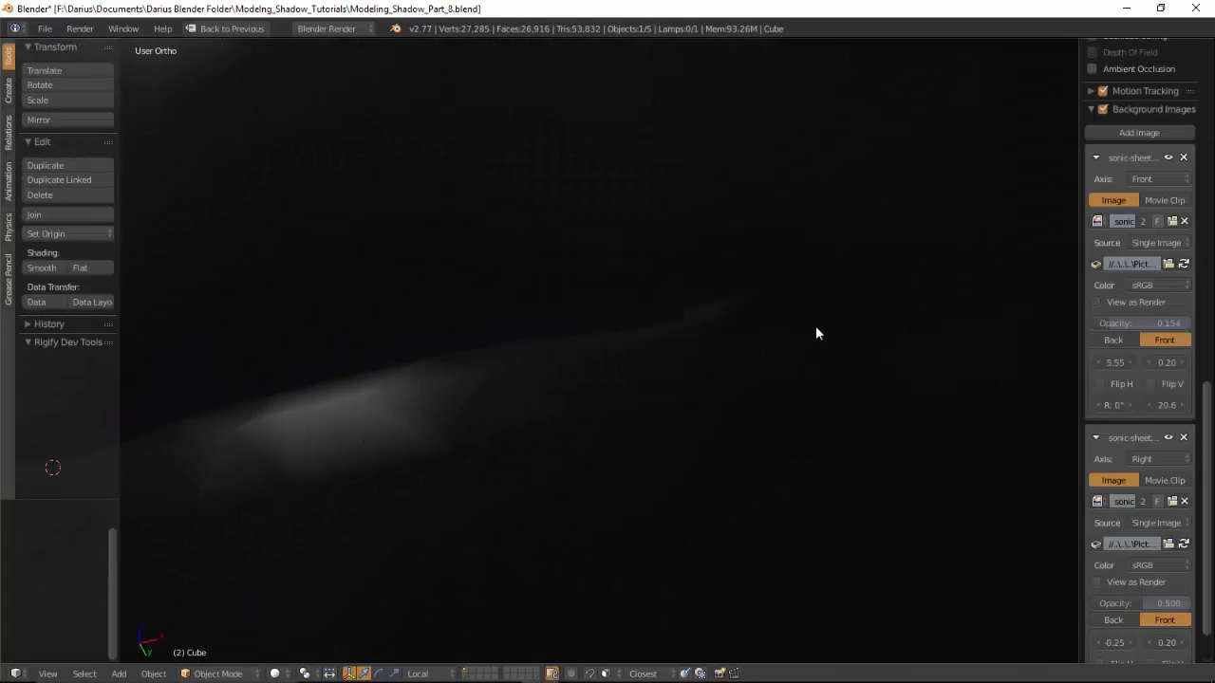
scroll(721, 313, "down", 7)
middle_click_drag(624, 303, 724, 360)
key("KP_3")
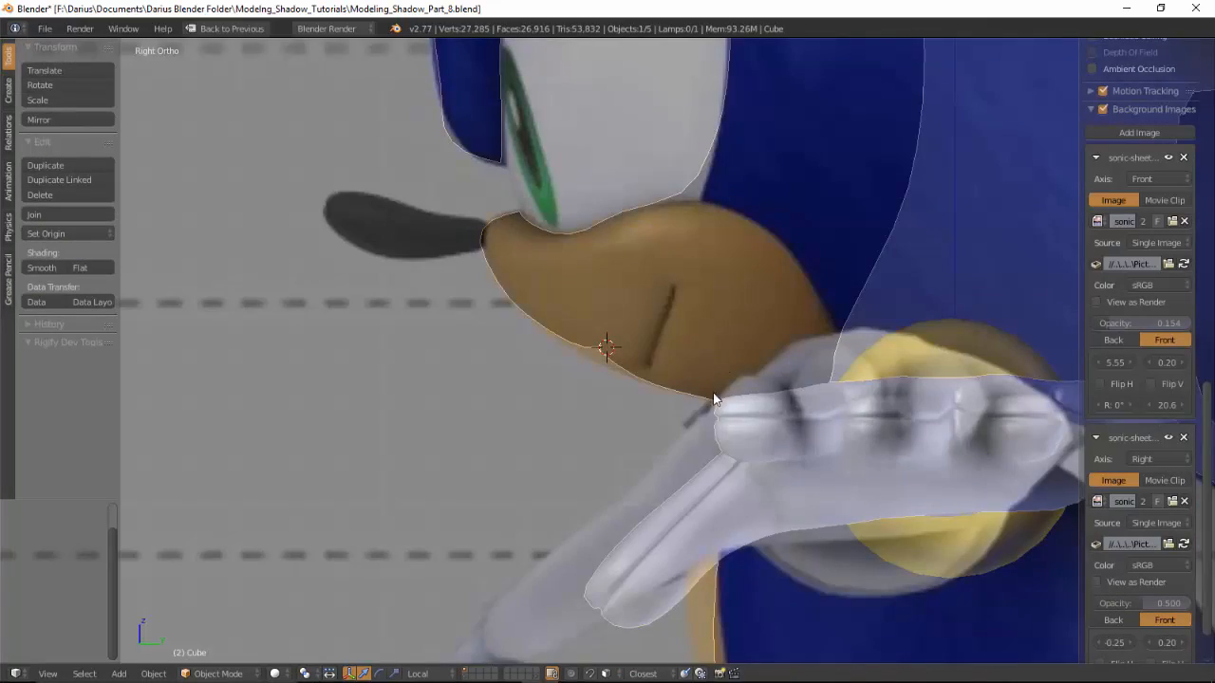
scroll(707, 418, "up", 3)
scroll(703, 426, "up", 2)
Step: Select the mouth opening loop and move it about 0.011 forward and 0.014 down in side view with proportional editing
key("Tab")
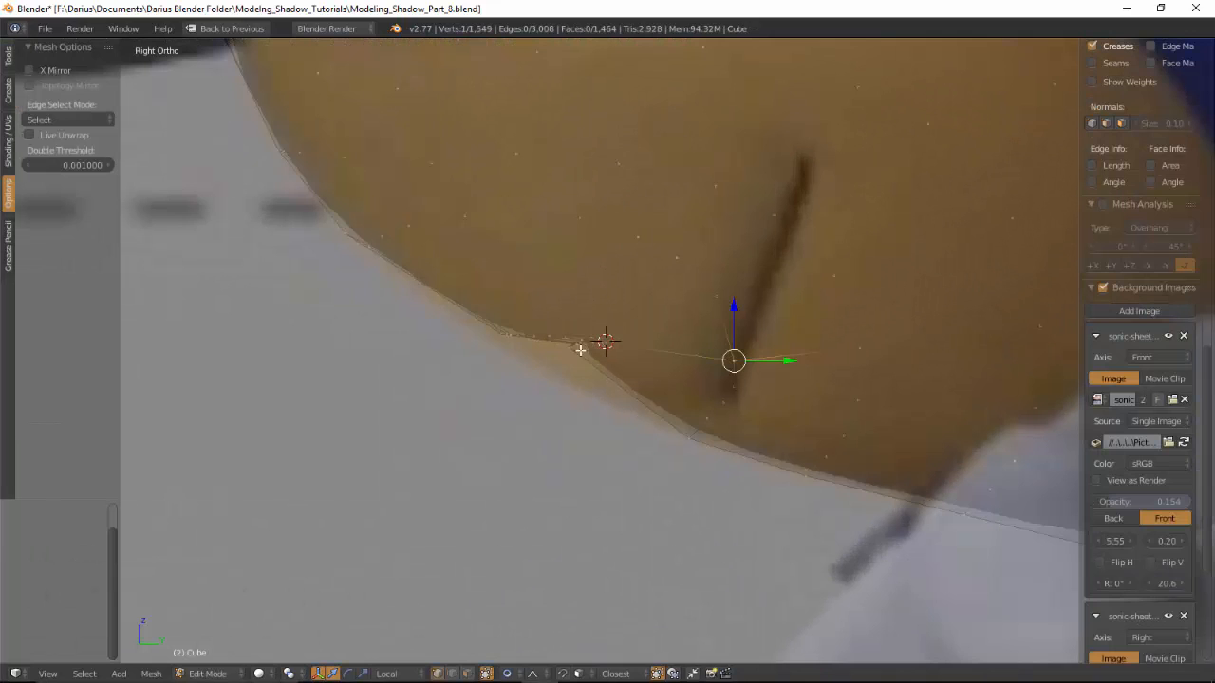
right_click(575, 342, "alt")
right_click(576, 346, "alt")
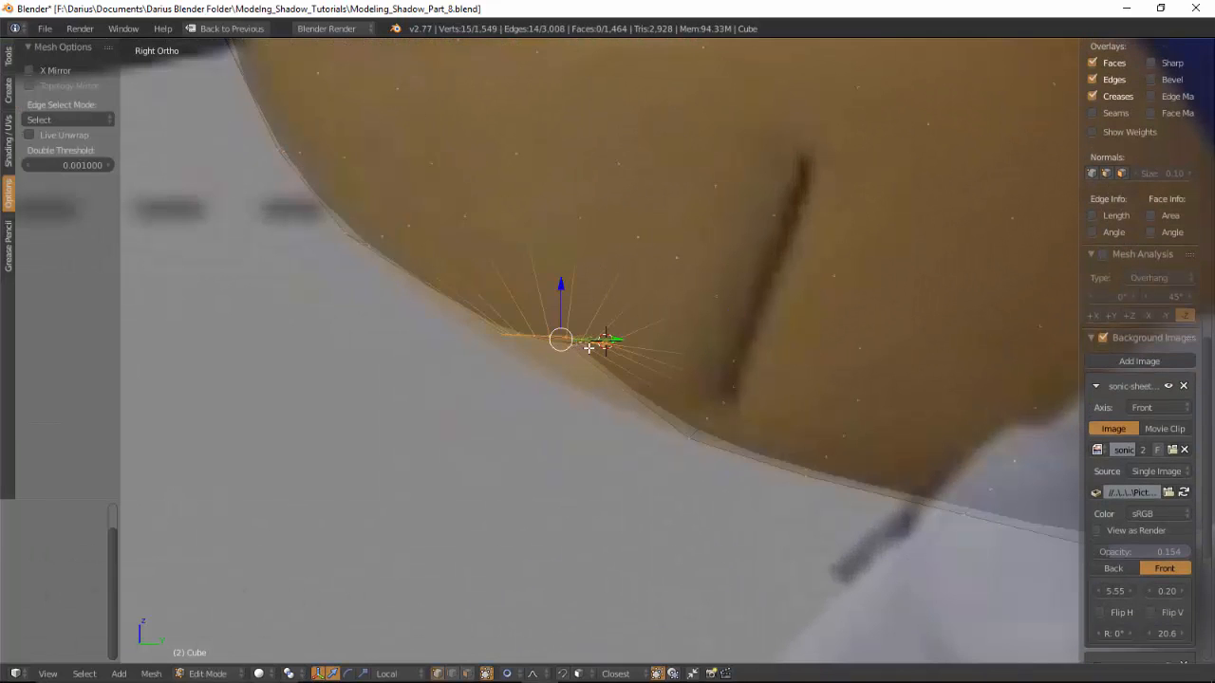
key("g")
scroll(575, 365, "down", 4)
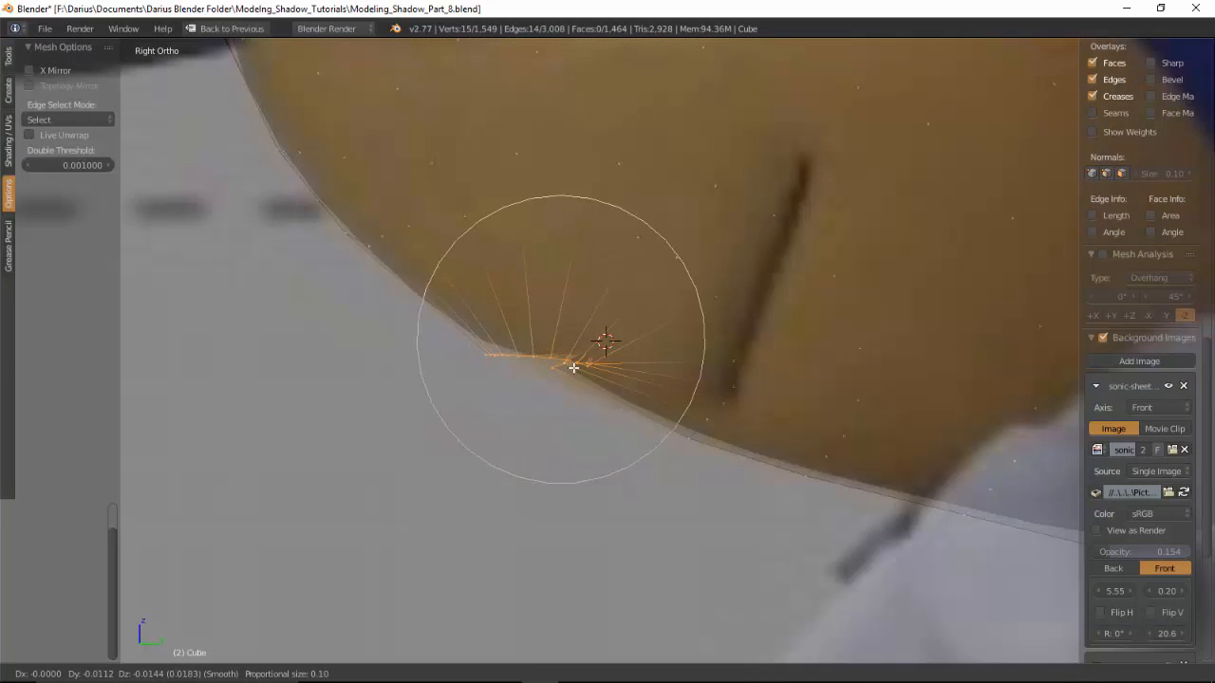
scroll(573, 367, "down", 2)
left_click(573, 367)
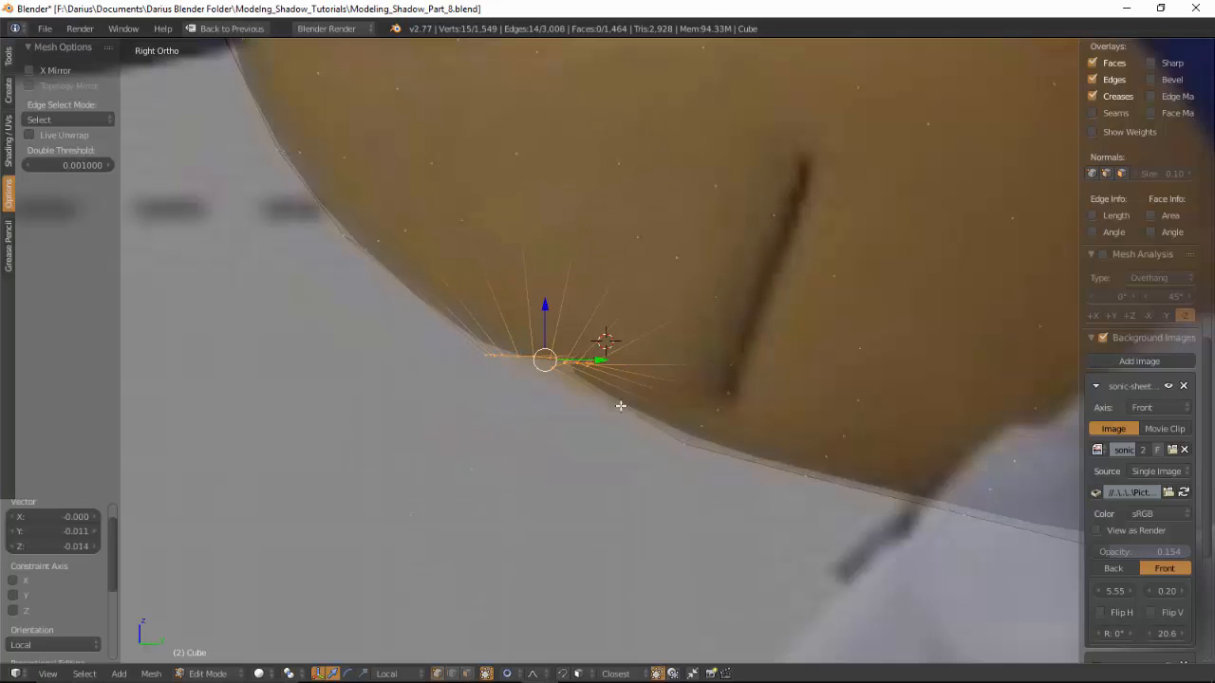
Step: Move the chin vertex just behind the mouth about 0.007 back and 0.006 up in side view with proportional editing
right_click(701, 465)
key("g")
scroll(705, 461, "up", 3)
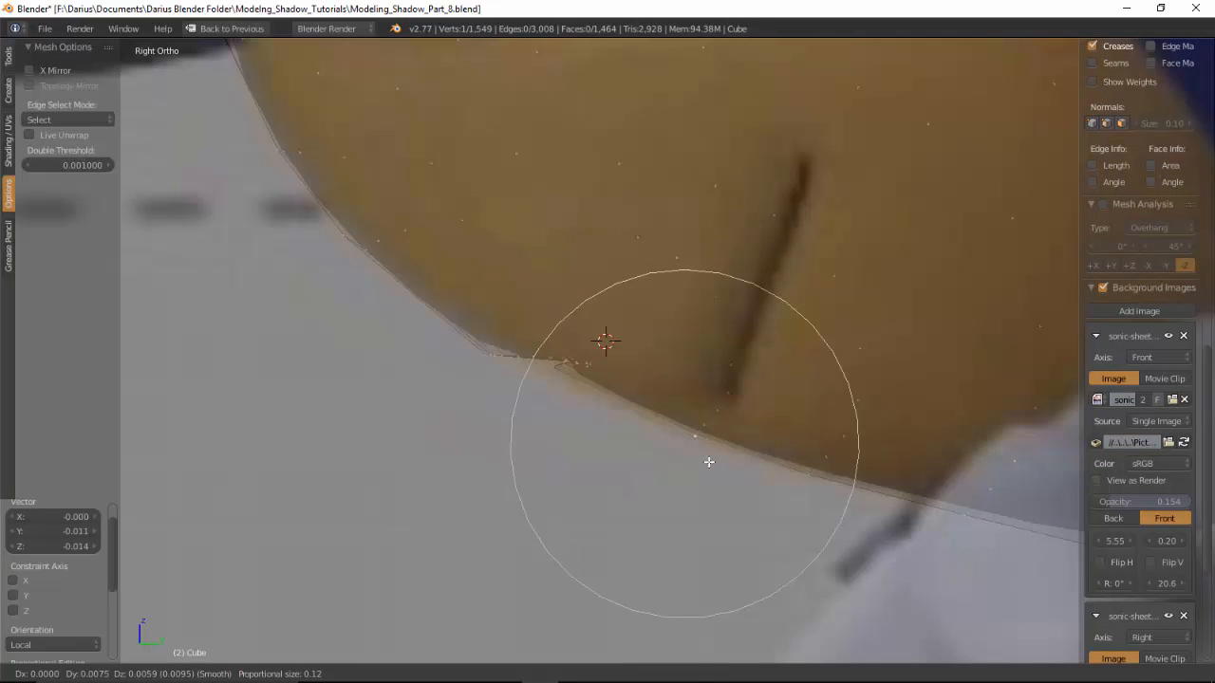
left_click(708, 463)
scroll(536, 401, "down", 5)
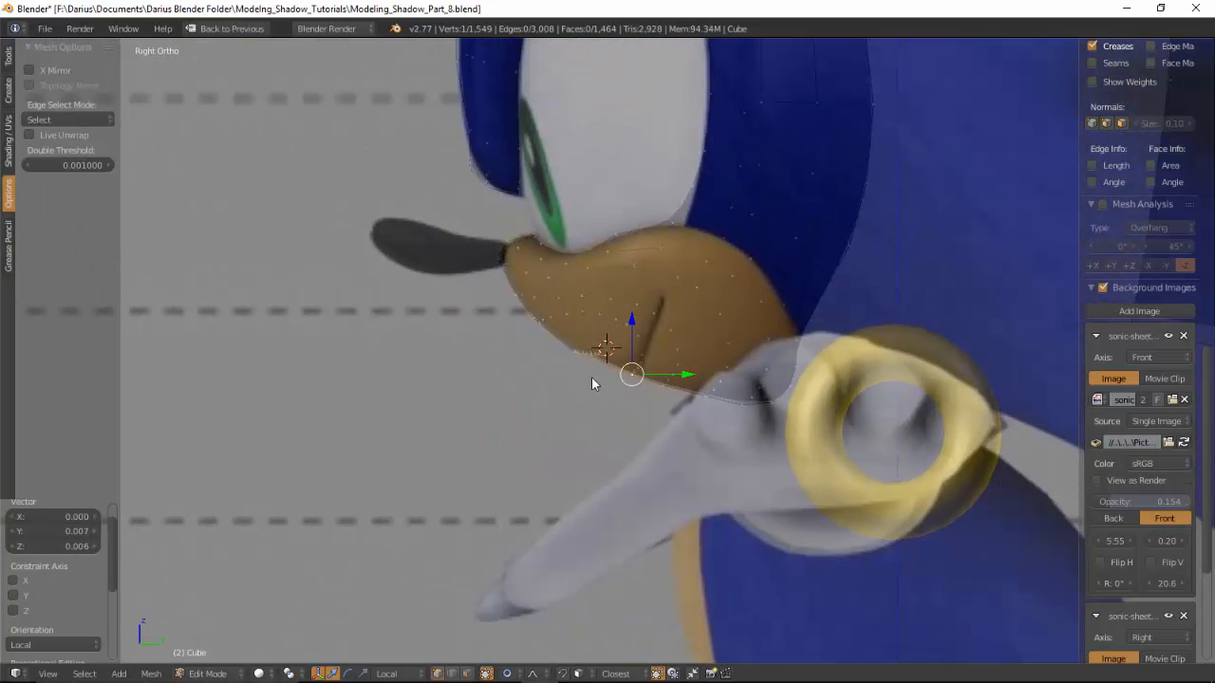
Step: Select the face loop around the muzzle's outer border and grow the selection inward to the lips
middle_click_drag(591, 377, 727, 353)
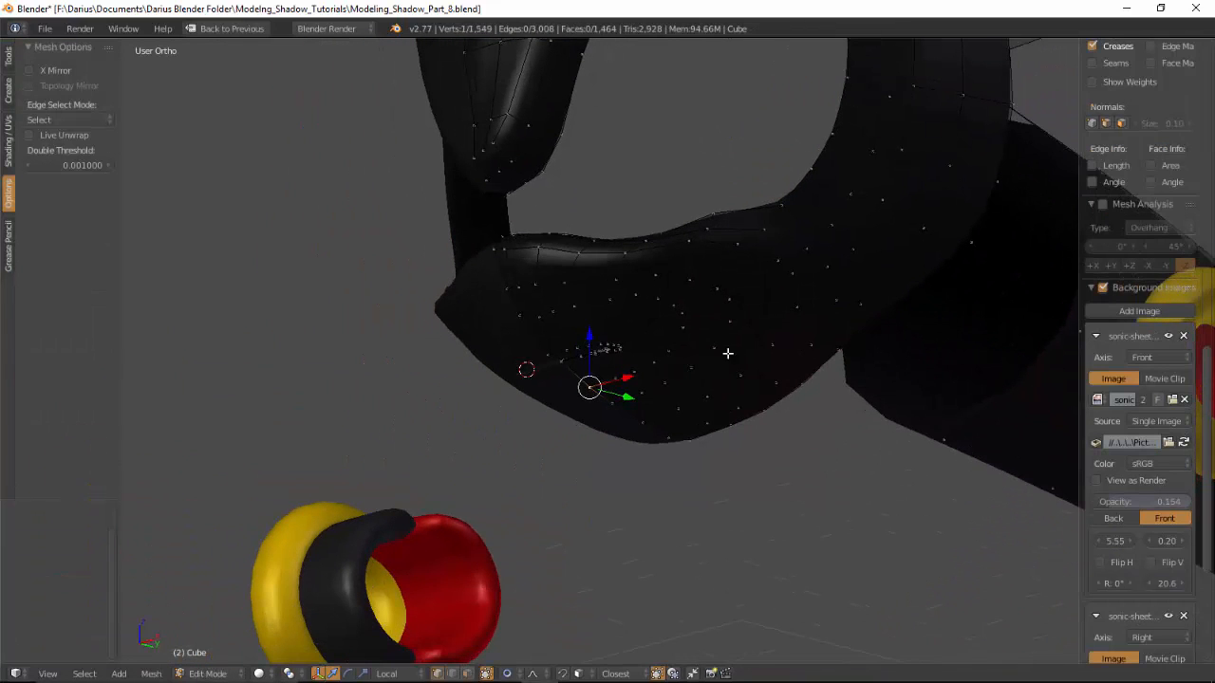
right_click(733, 337, "alt")
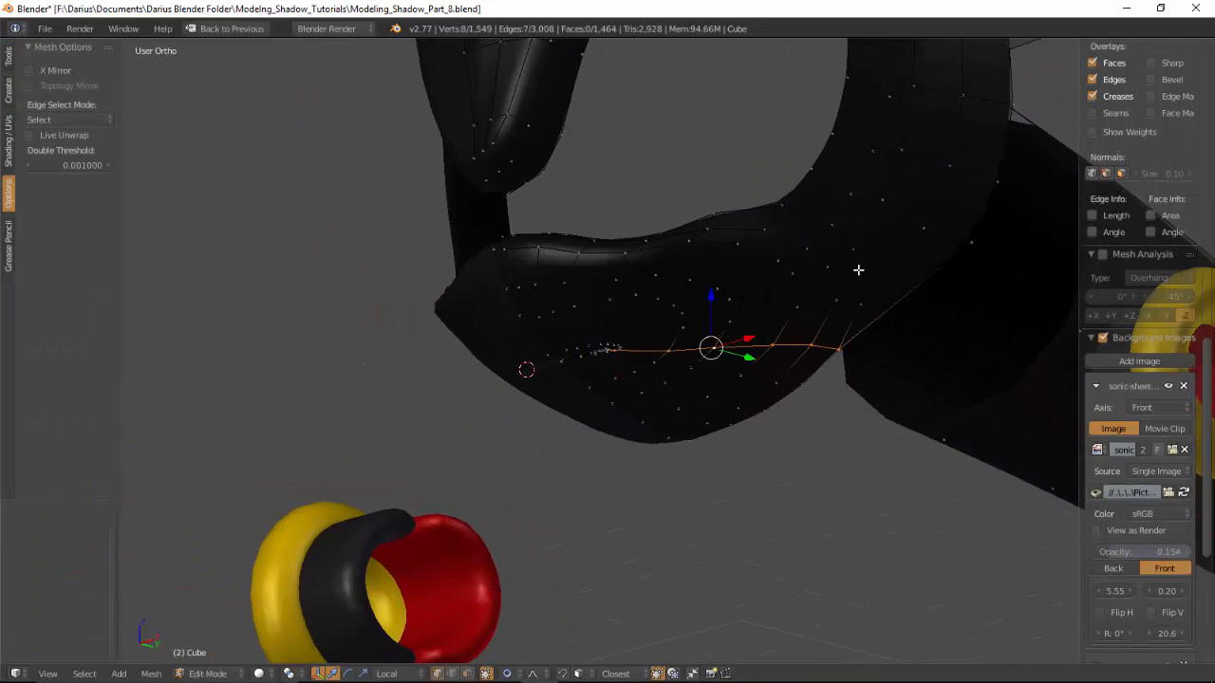
key("ctrl+Tab")
left_click(820, 304, "ctrl")
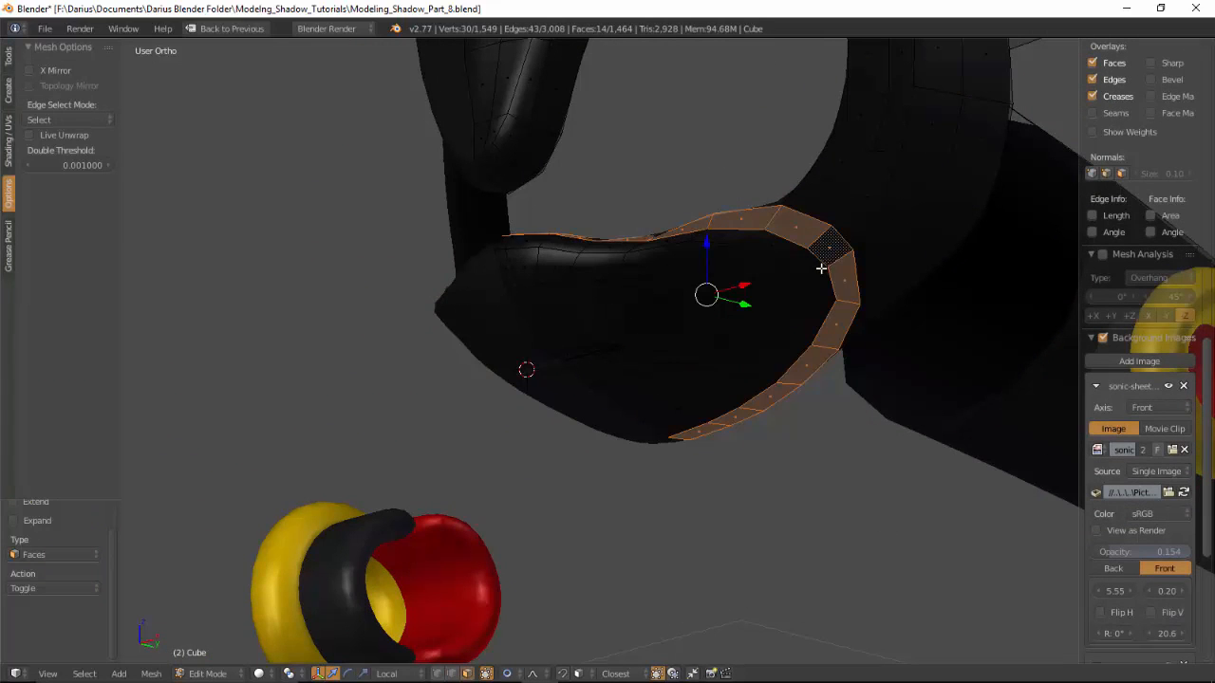
key("ctrl+KP_Add")
key("ctrl+KP_Add")
key("ctrl+KP_Add")
key("ctrl+KP_Add")
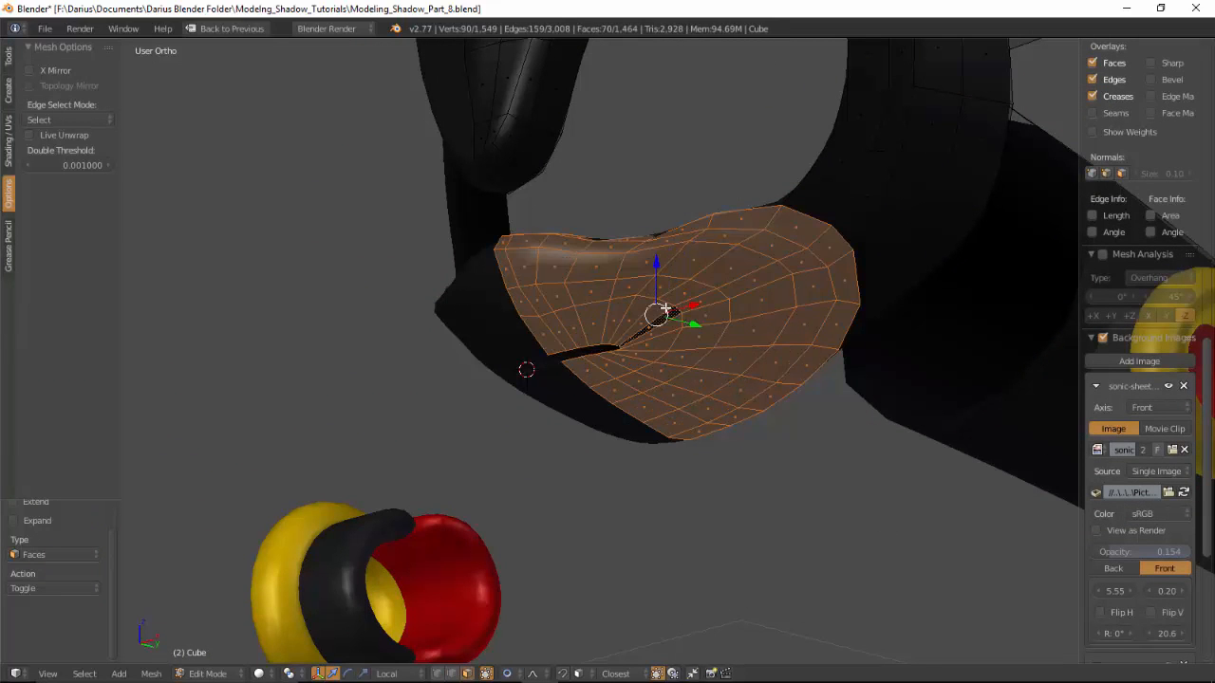
Step: Add the face loops of the lips and inner mouth cavity to the muzzle selection, using wireframe display to reach them
scroll(619, 340, "up", 10)
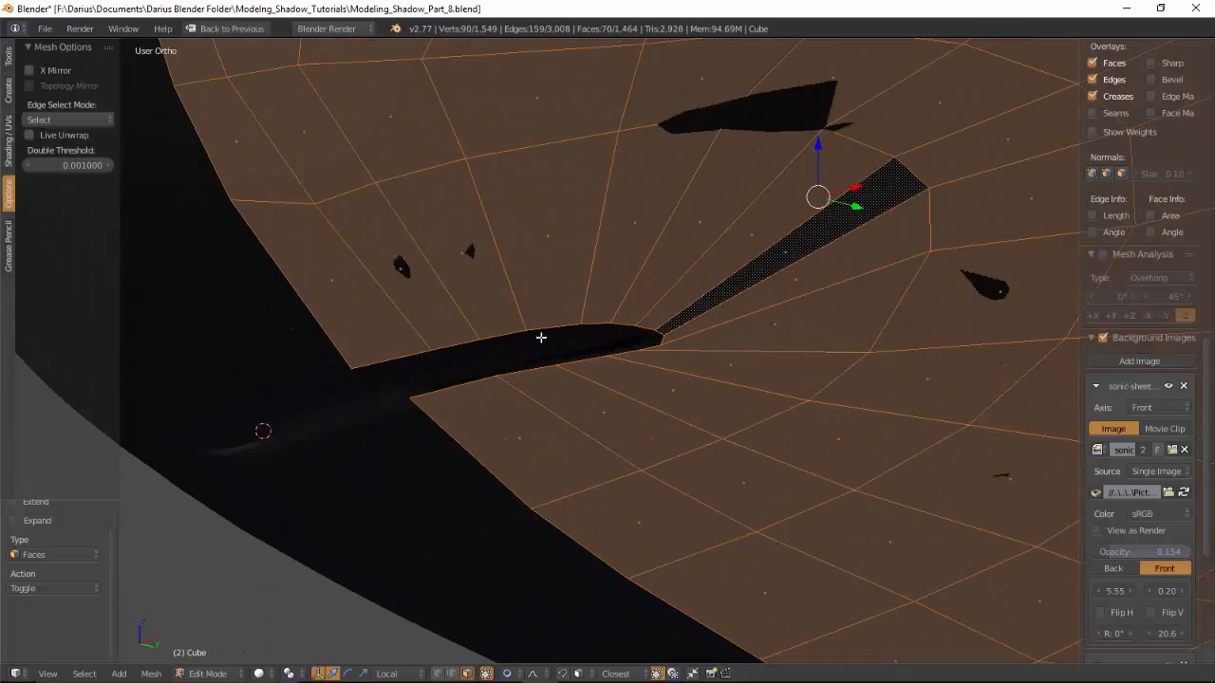
right_click(541, 338, "alt+shift")
key("z")
middle_click_drag(630, 402, 632, 395)
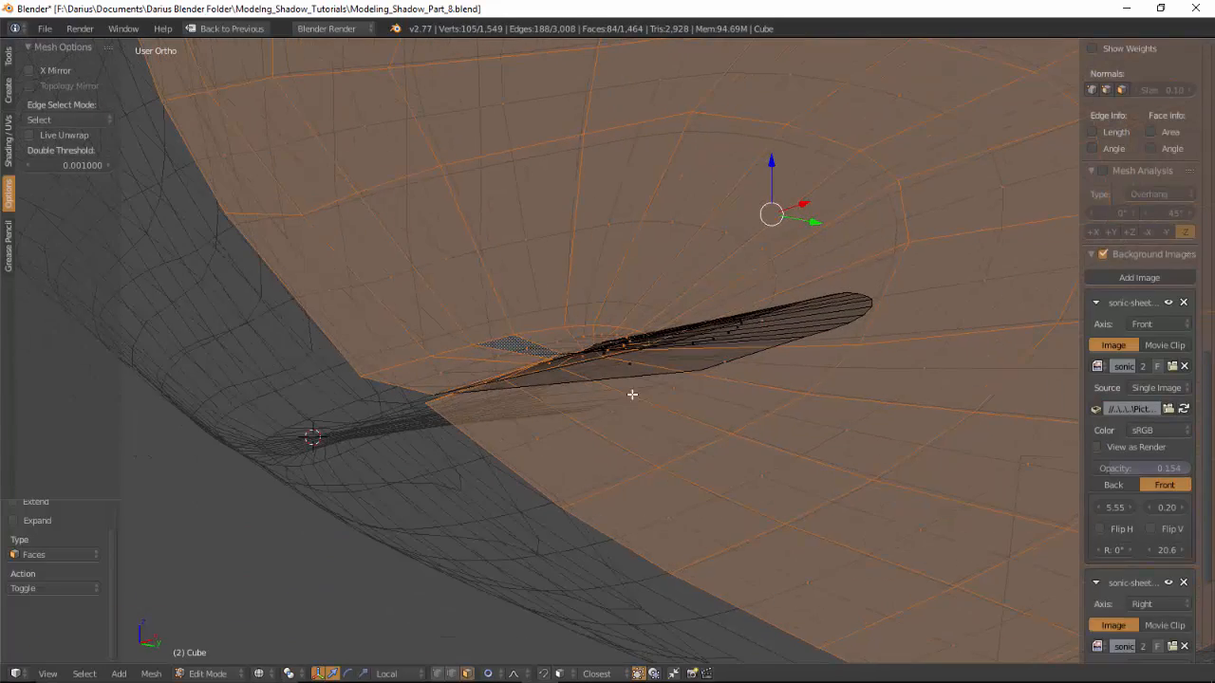
right_click(715, 346, "alt+shift")
scroll(696, 363, "down", 4)
middle_click_drag(696, 363, 610, 397)
key("x")
key("z")
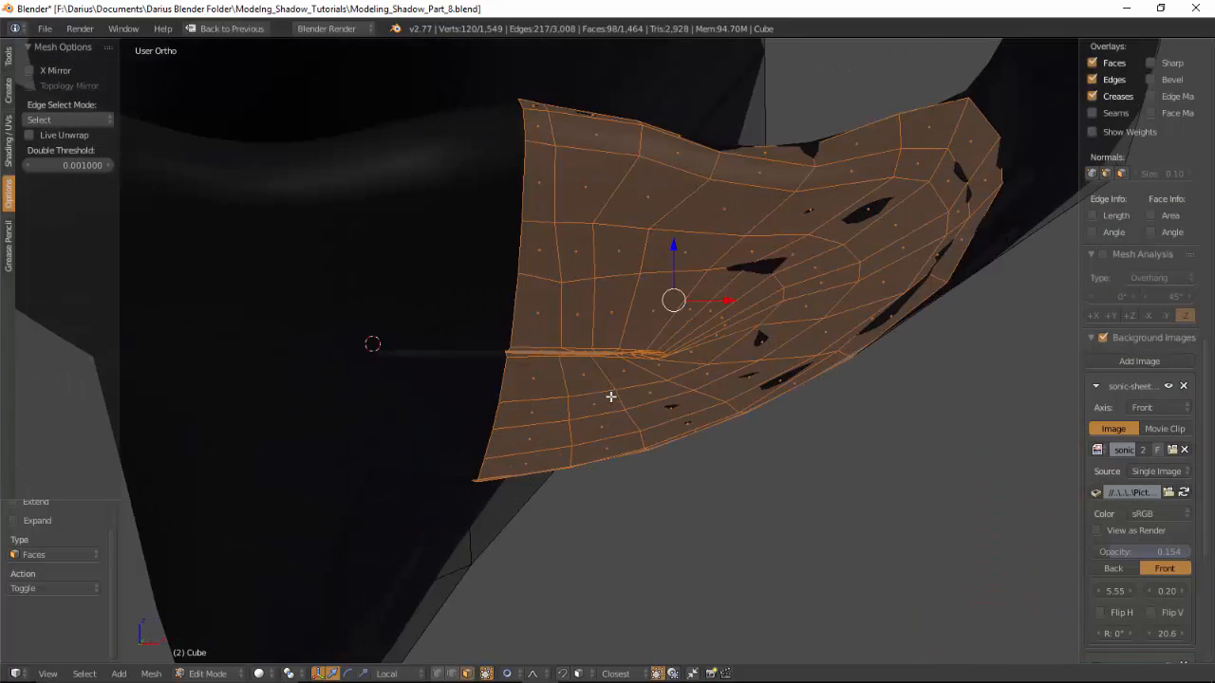
Step: Restore the full window layout in front view and set the front background image's opacity to 1.000
scroll(632, 390, "down", 4)
key("KP_1")
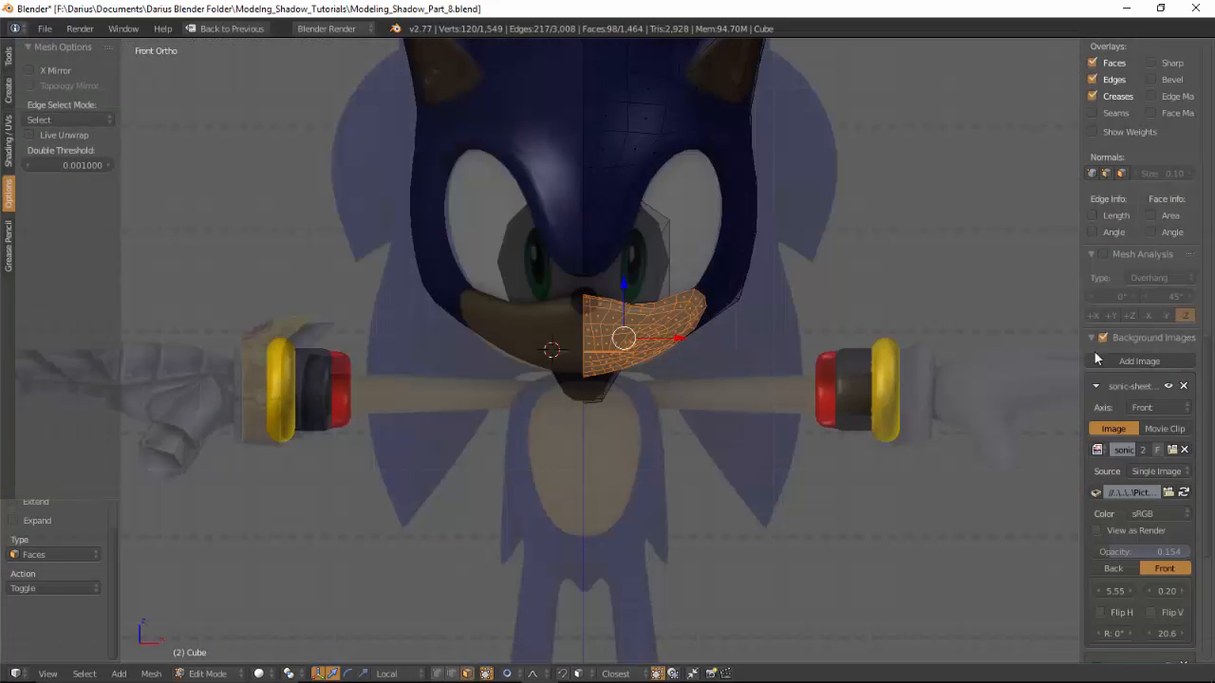
key("ctrl+Up")
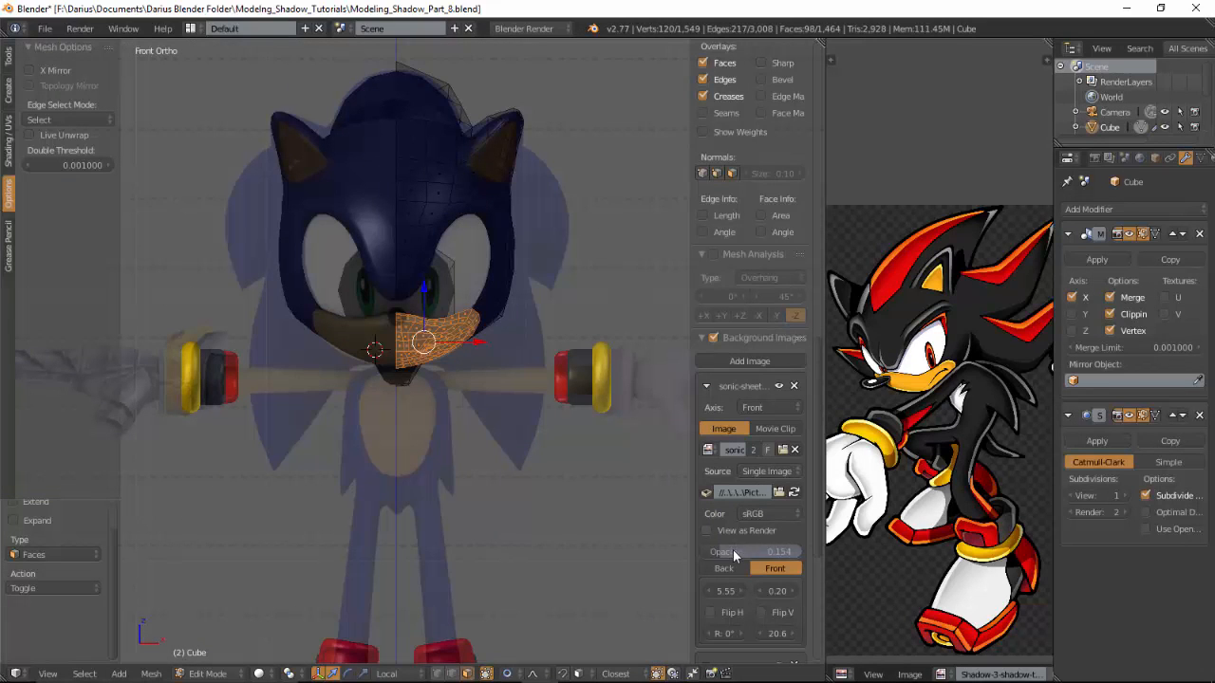
left_click_drag(734, 555, 802, 555)
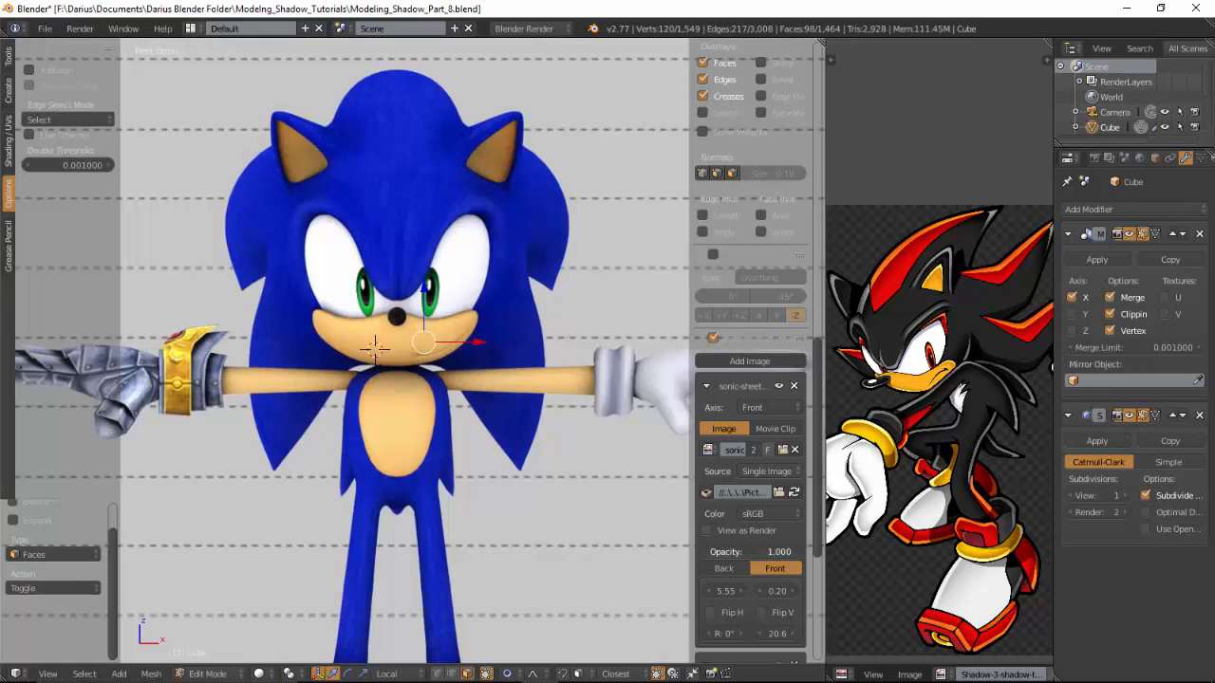
Step: Add a new material for the selected muzzle faces, with diffuse and specular colours matching the reference's tan muzzle
left_click(1169, 159)
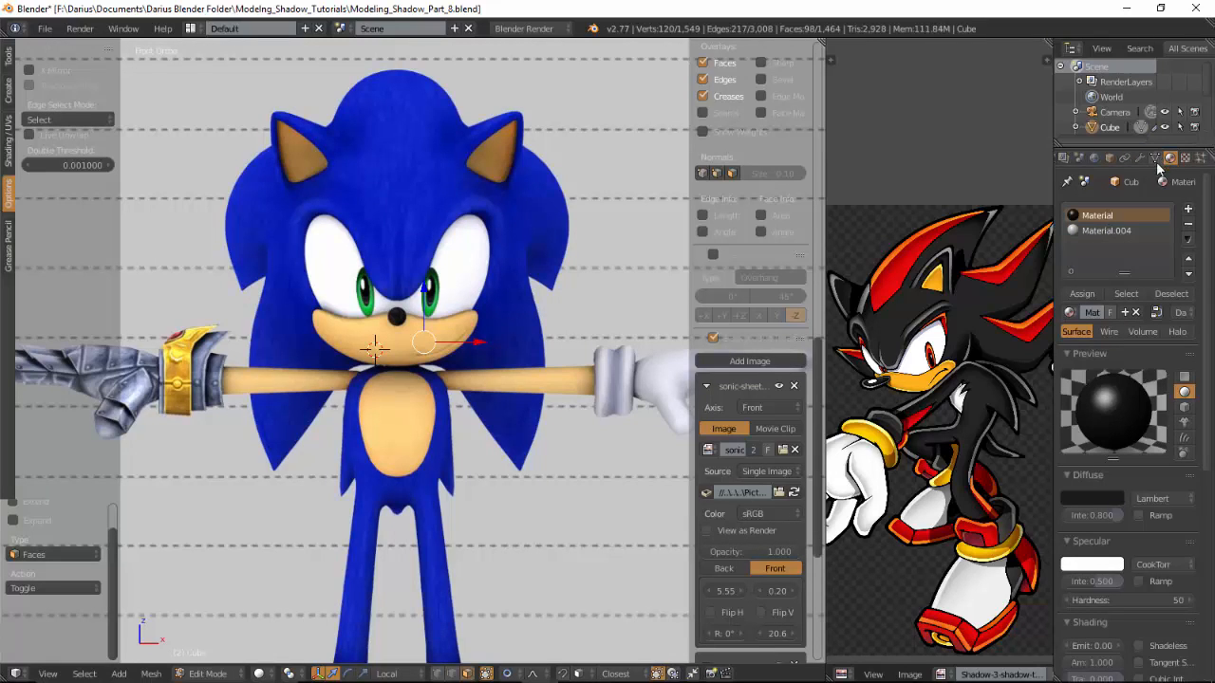
left_click(1189, 210)
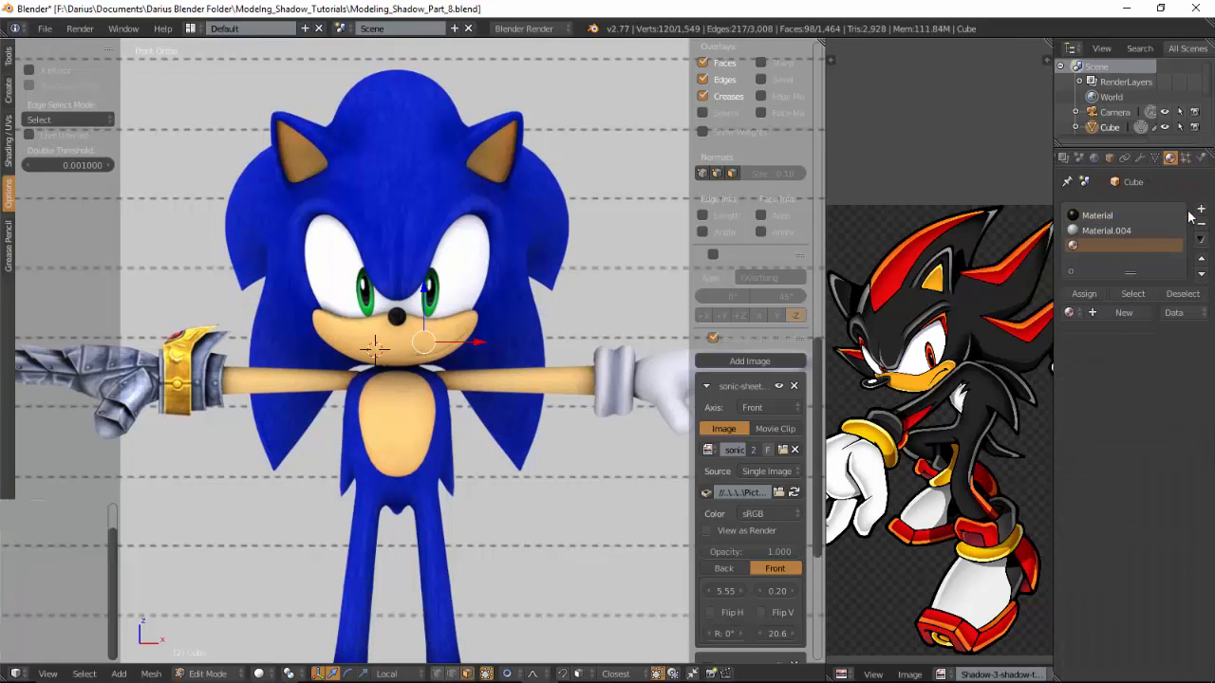
left_click(1096, 312)
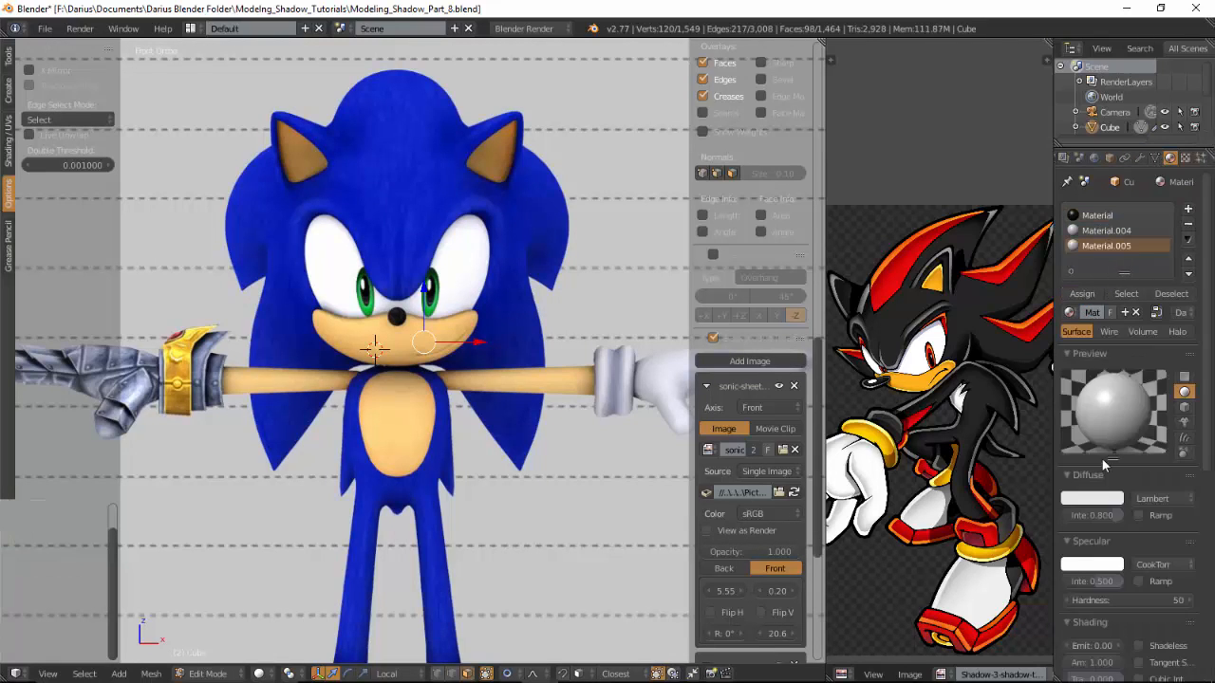
left_click(1093, 499)
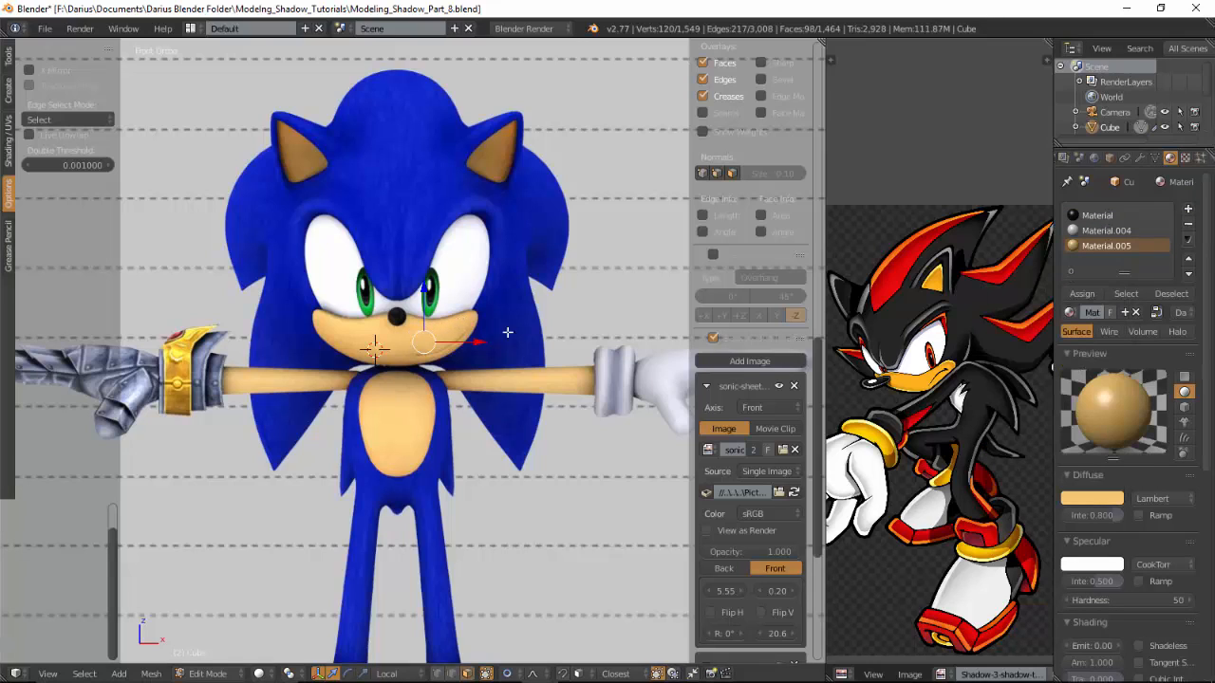
left_click(1120, 567)
left_click(1116, 498)
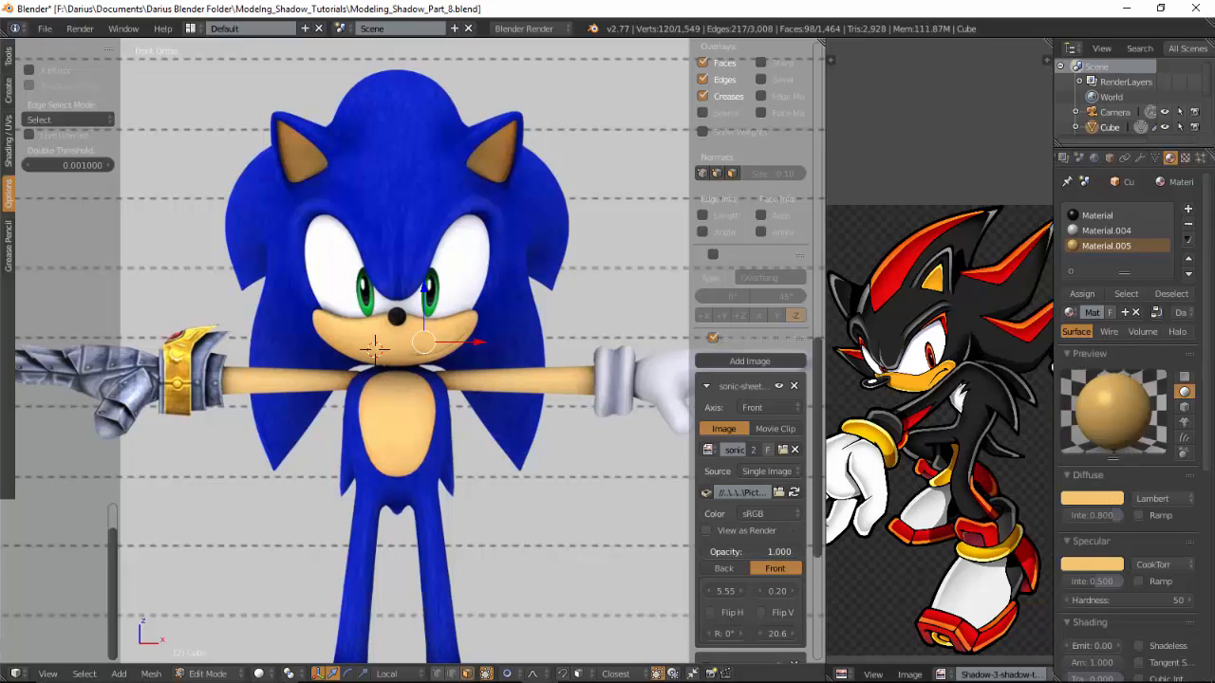
Step: Set the front background image's opacity to 0.220, clear the selection and check the coloured muzzle in Object Mode
left_click_drag(773, 551, 707, 551)
middle_click_drag(587, 405, 500, 331)
key("a")
key("Tab")
scroll(545, 464, "up", 3)
scroll(545, 463, "up", 3)
scroll(499, 331, "up", 1)
middle_click_drag(501, 410, 549, 452)
Step: Move the cheek edge above the mouth corner about 0.010 outward, 0.008 forward and 0.020 down with proportional editing
key("Tab")
scroll(541, 421, "up", 5)
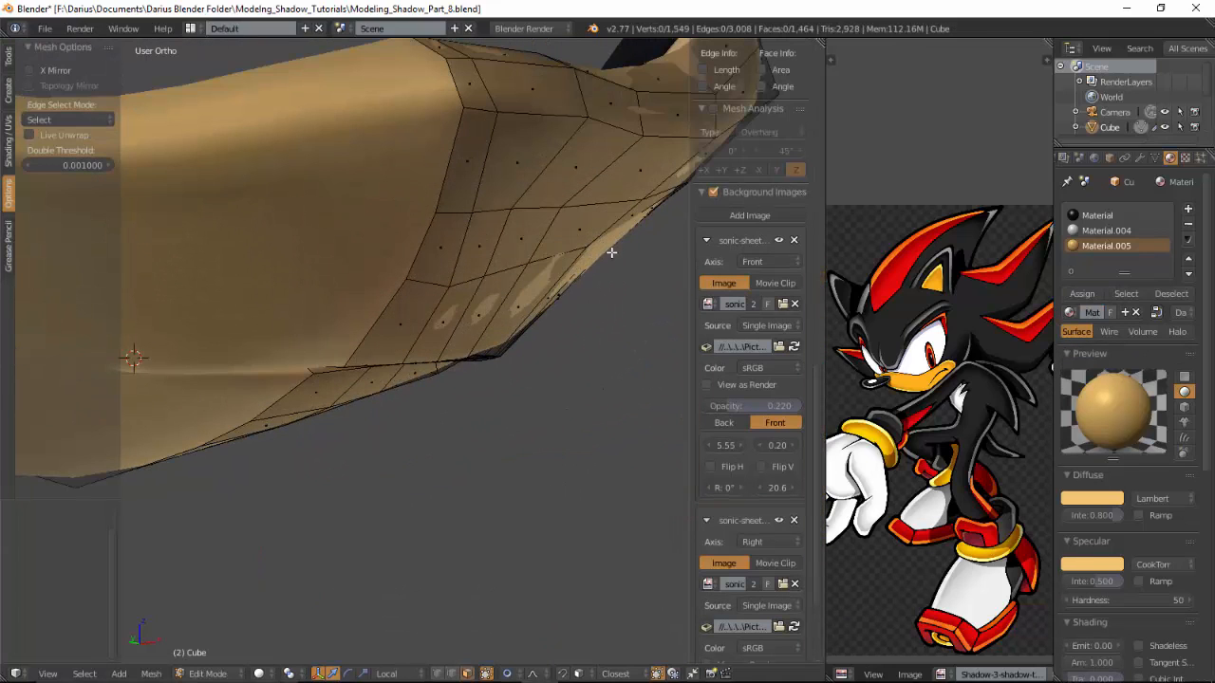
key("ctrl+Tab")
left_click(603, 239)
right_click(602, 241)
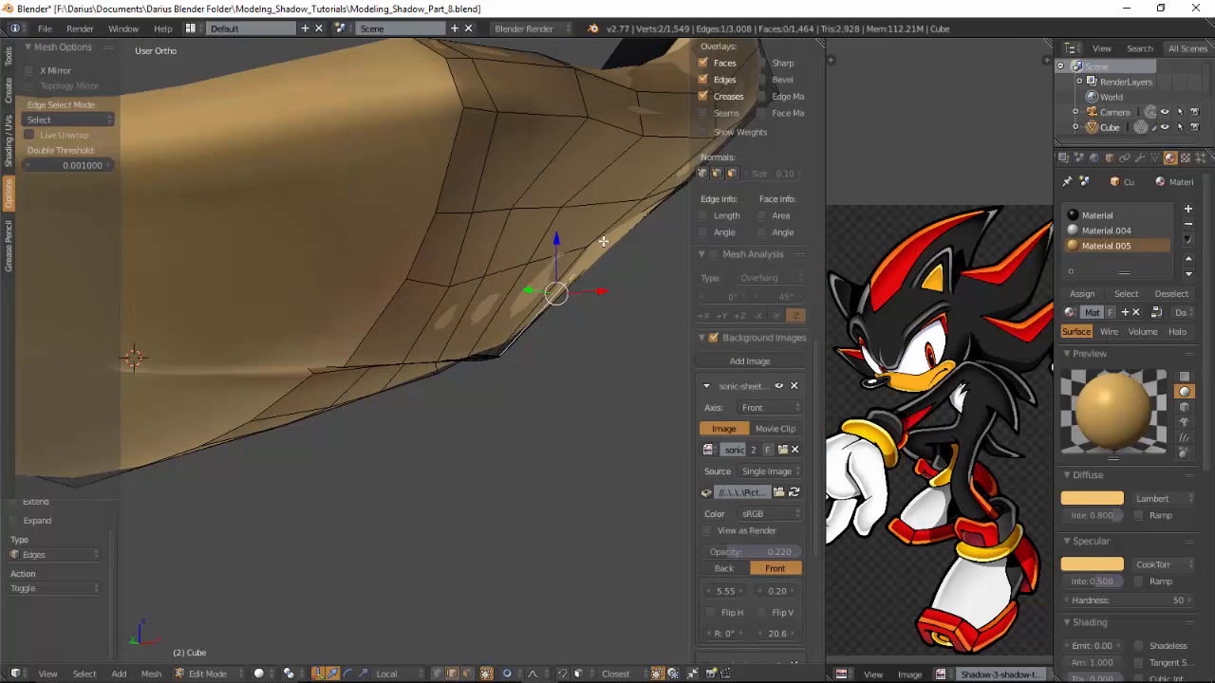
right_click(593, 240)
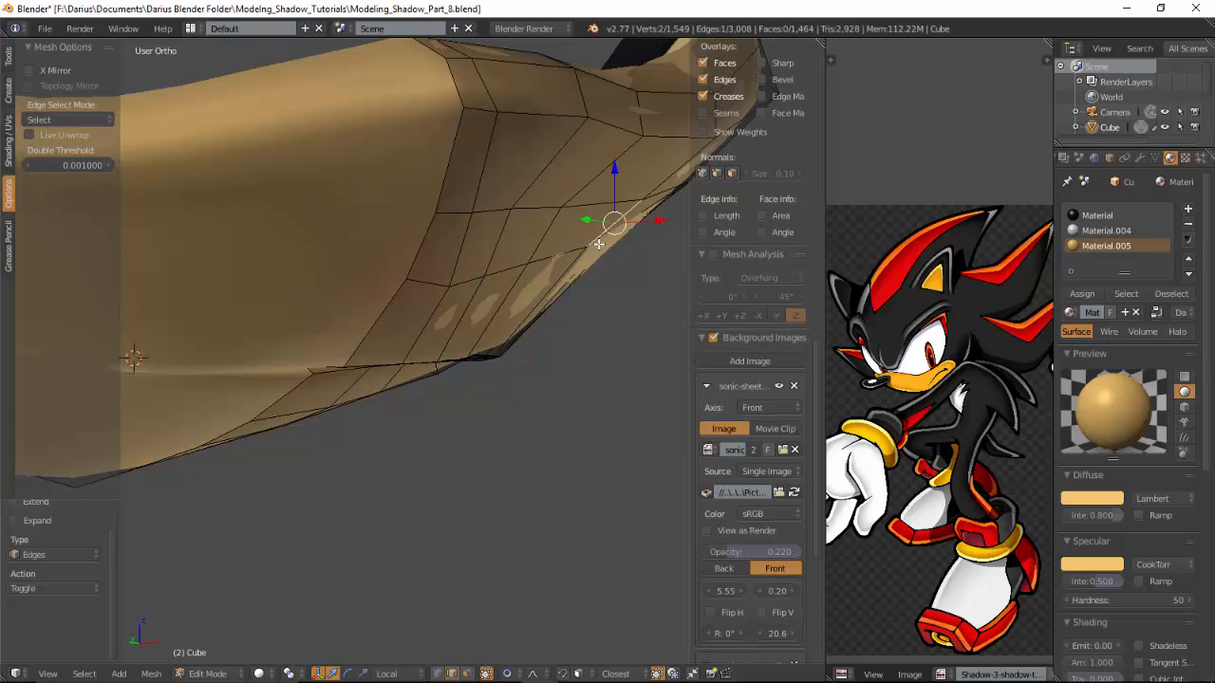
key("g")
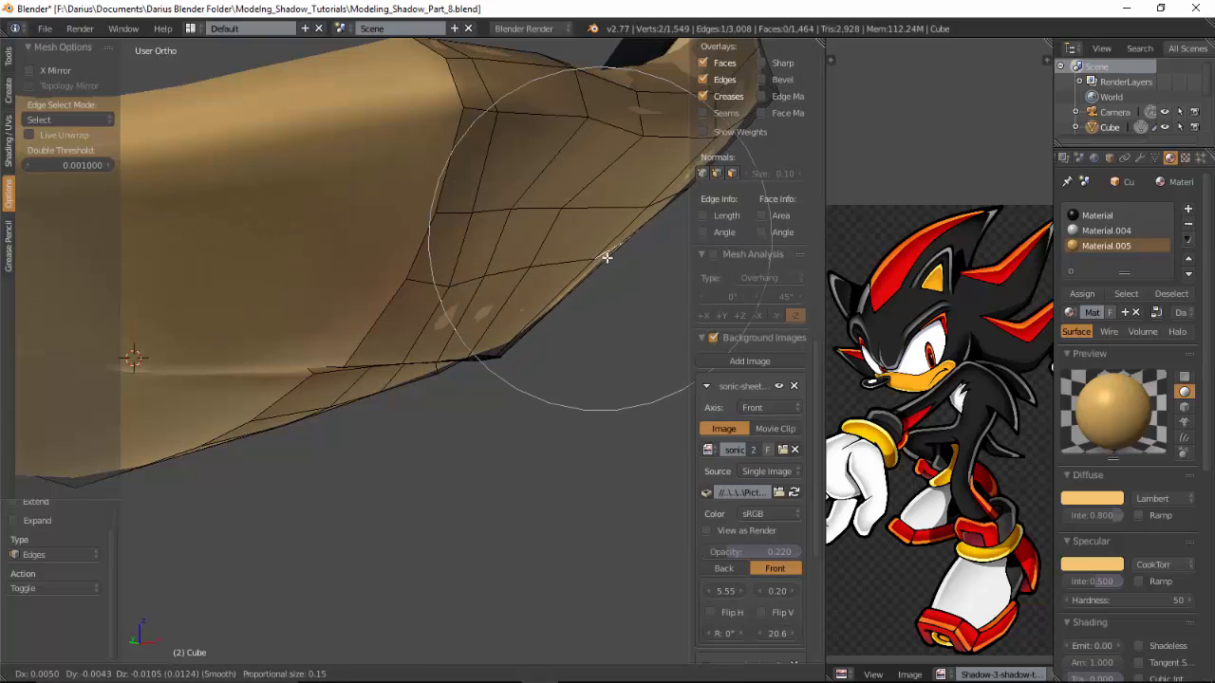
left_click(612, 263)
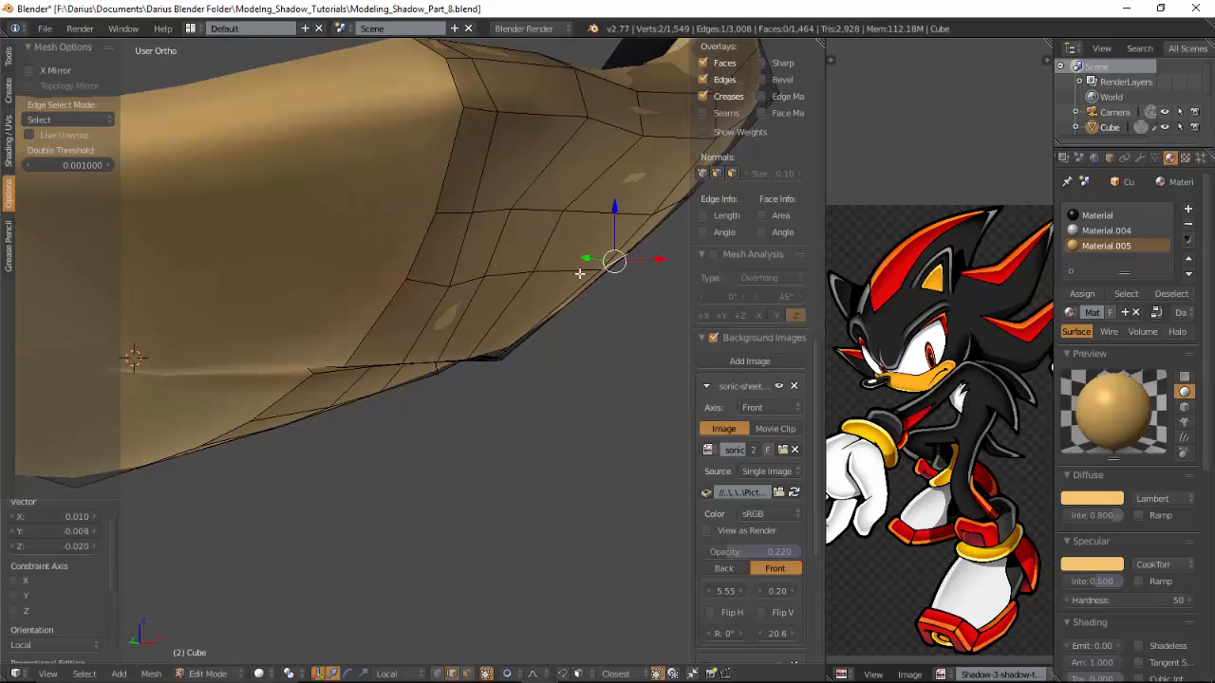
Step: Move the neighbouring inner edge about 0.009 outward and 0.005 down, and raise the vertex beside it about 0.009
key("g")
left_click(518, 283)
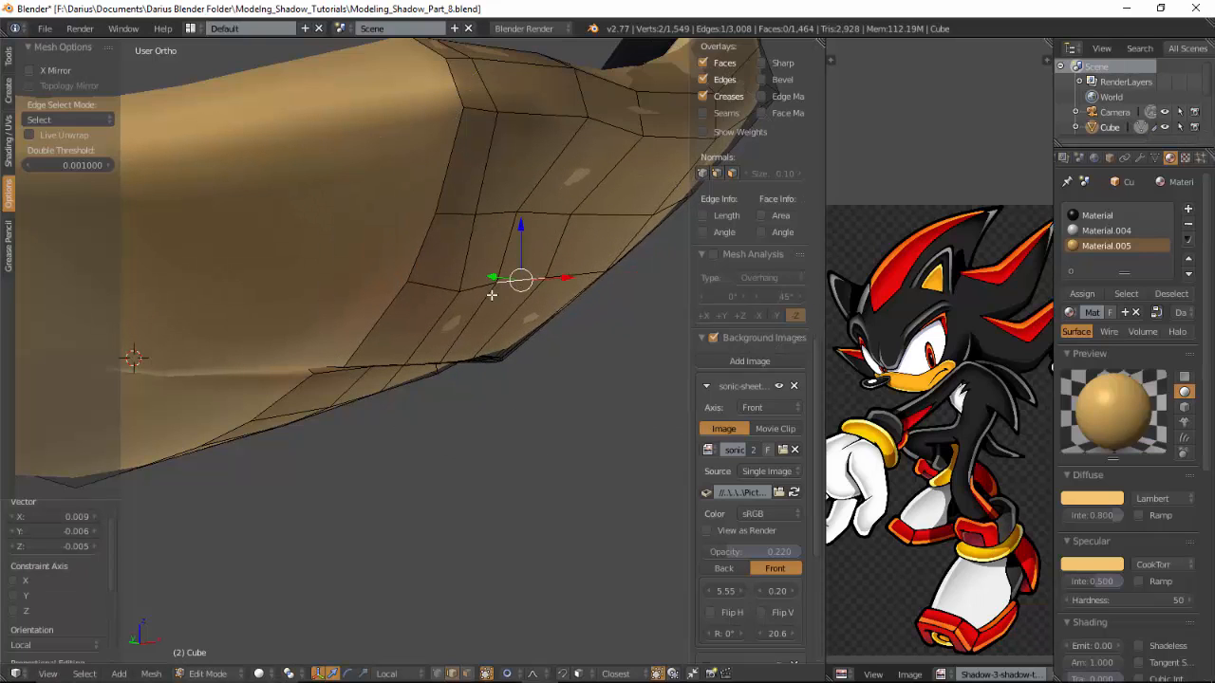
key("ctrl+Tab")
left_click(462, 287)
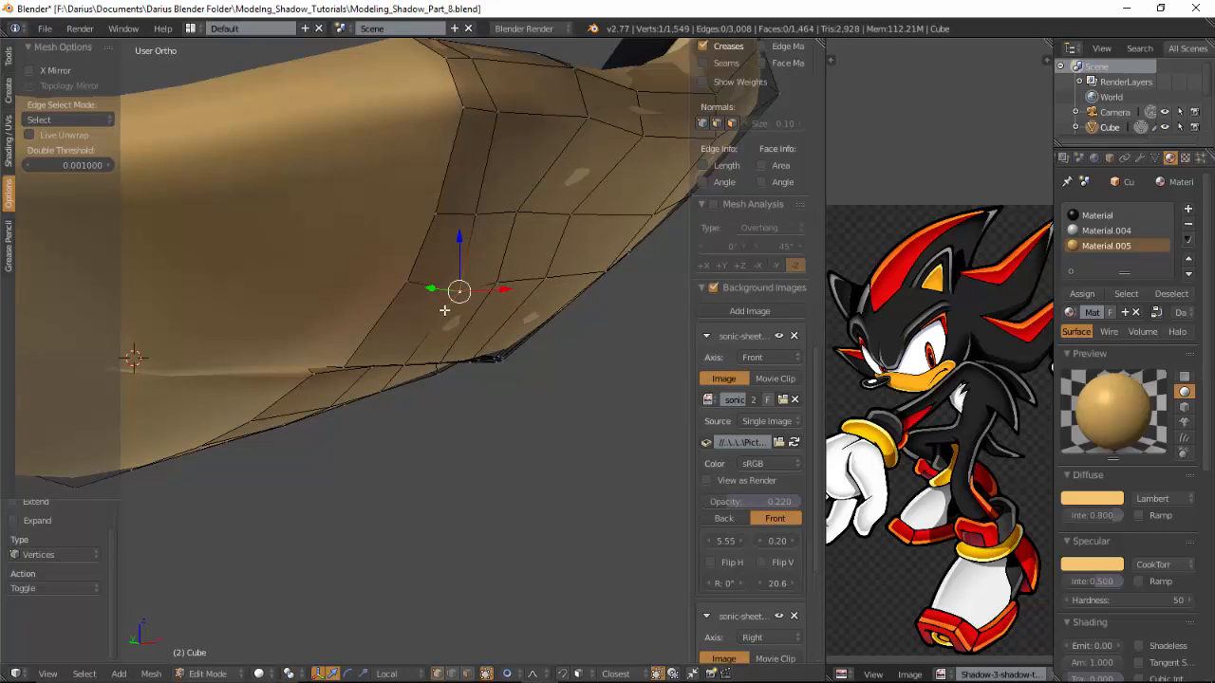
key("g")
scroll(446, 296, "up", 5)
left_click(446, 298)
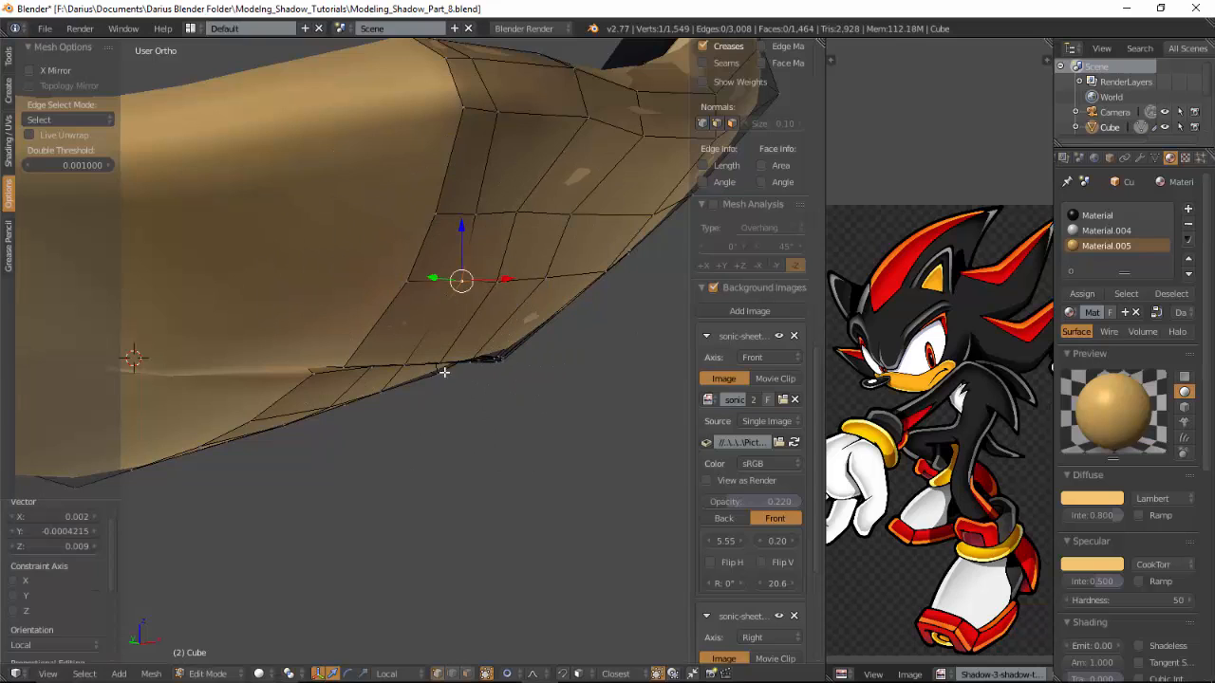
Step: Select the upper lip's front edge vertices and move them about 0.012 back and 0.003 up in side view
middle_click_drag(539, 339, 342, 354)
right_click(343, 354)
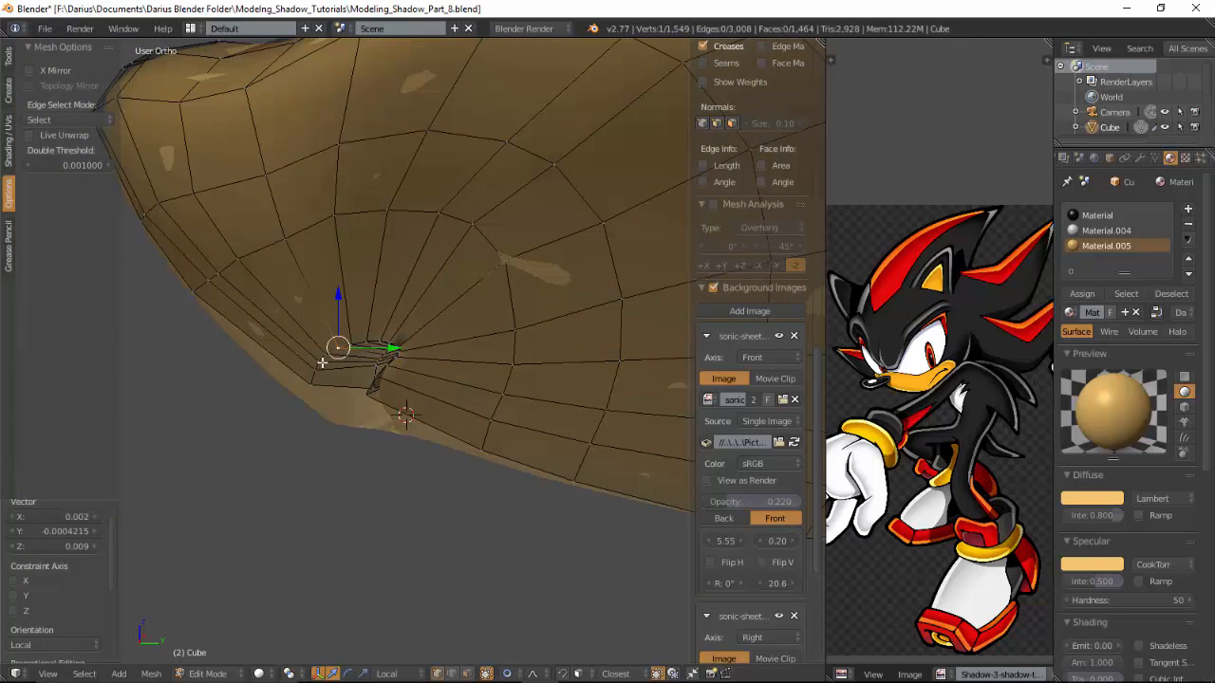
right_click(320, 373, "shift")
right_click(306, 400, "shift")
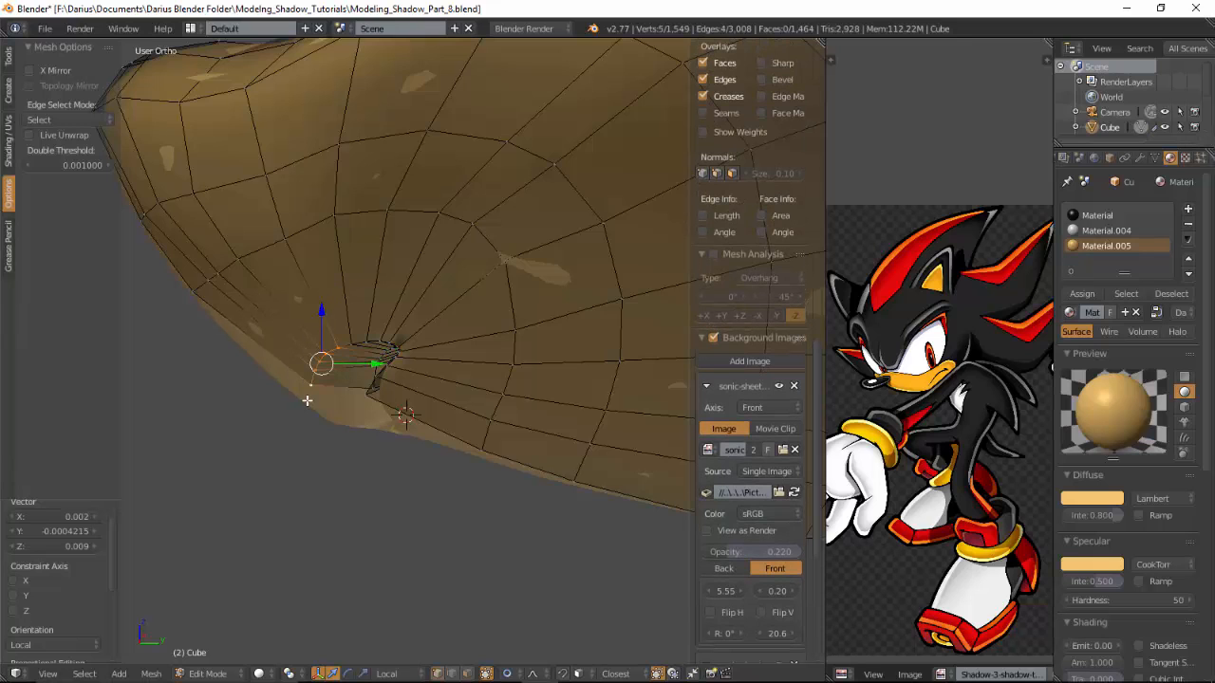
key("KP_3")
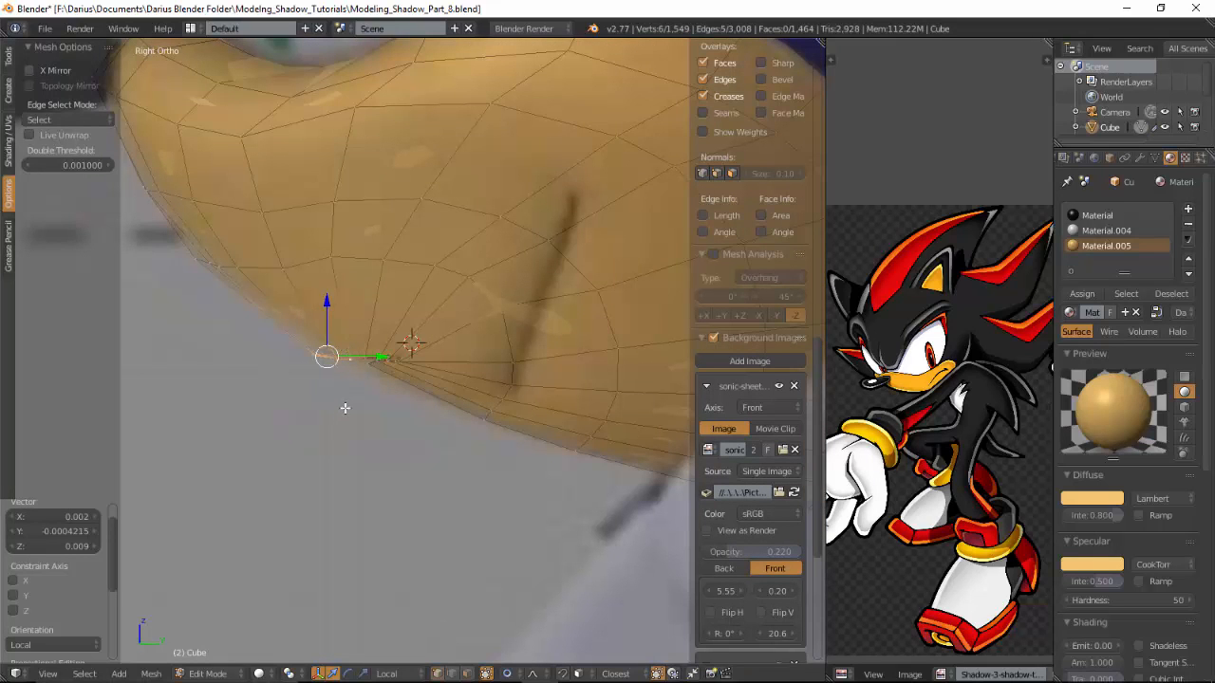
key("g")
left_click(355, 408)
scroll(379, 327, "down", 2)
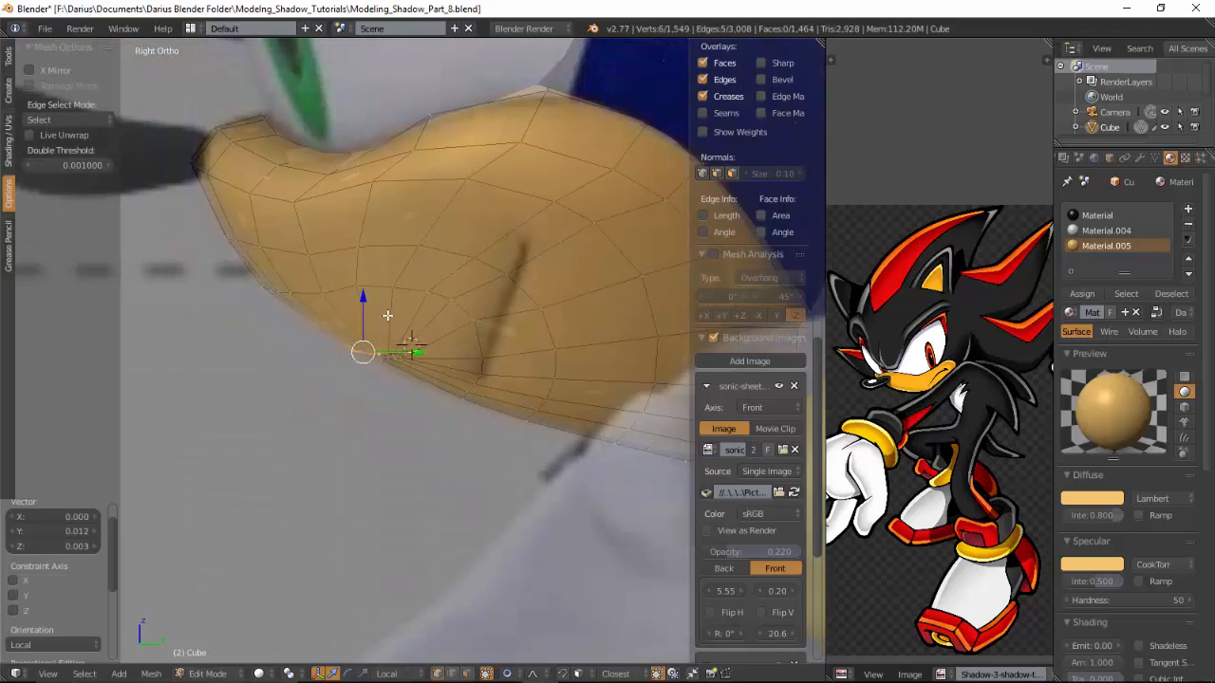
middle_click_drag(388, 314, 475, 324)
right_click(532, 310)
right_click(547, 326)
middle_click_drag(552, 331, 590, 358)
key("g")
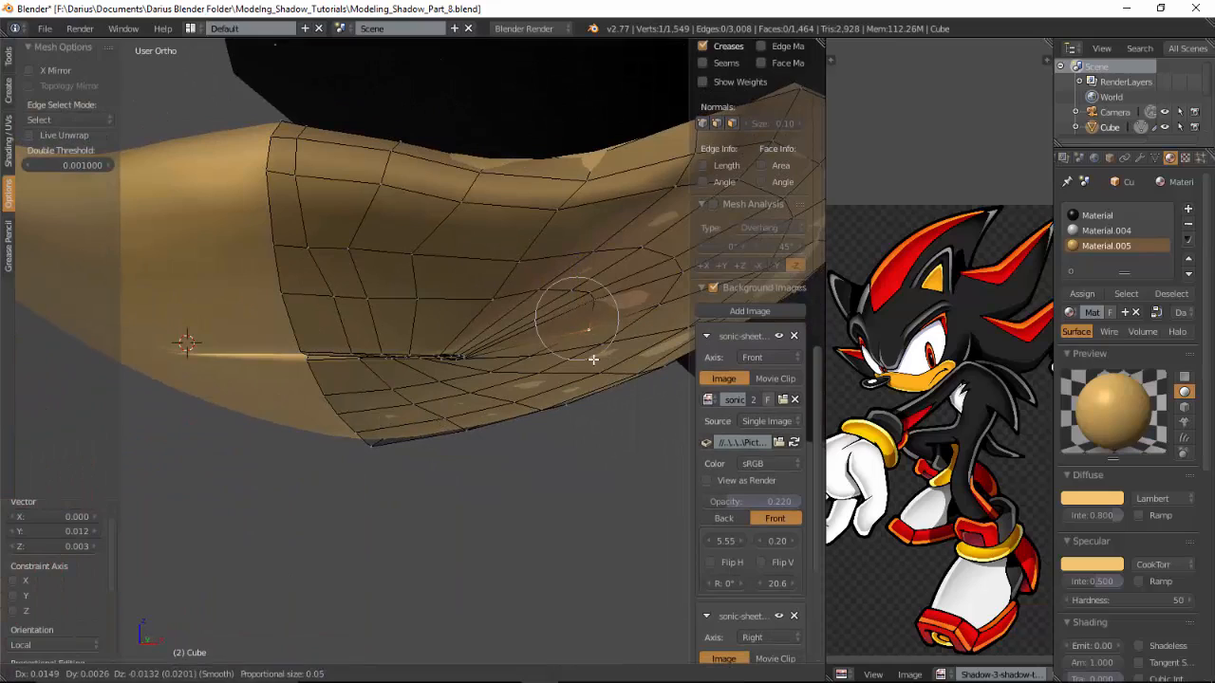
right_click(593, 360)
Step: Check the smoothed muzzle in Object Mode, and move the vertex on its lower side edge about 0.017 outward, 0.011 forward and 0.008 down
middle_click_drag(635, 313, 672, 198)
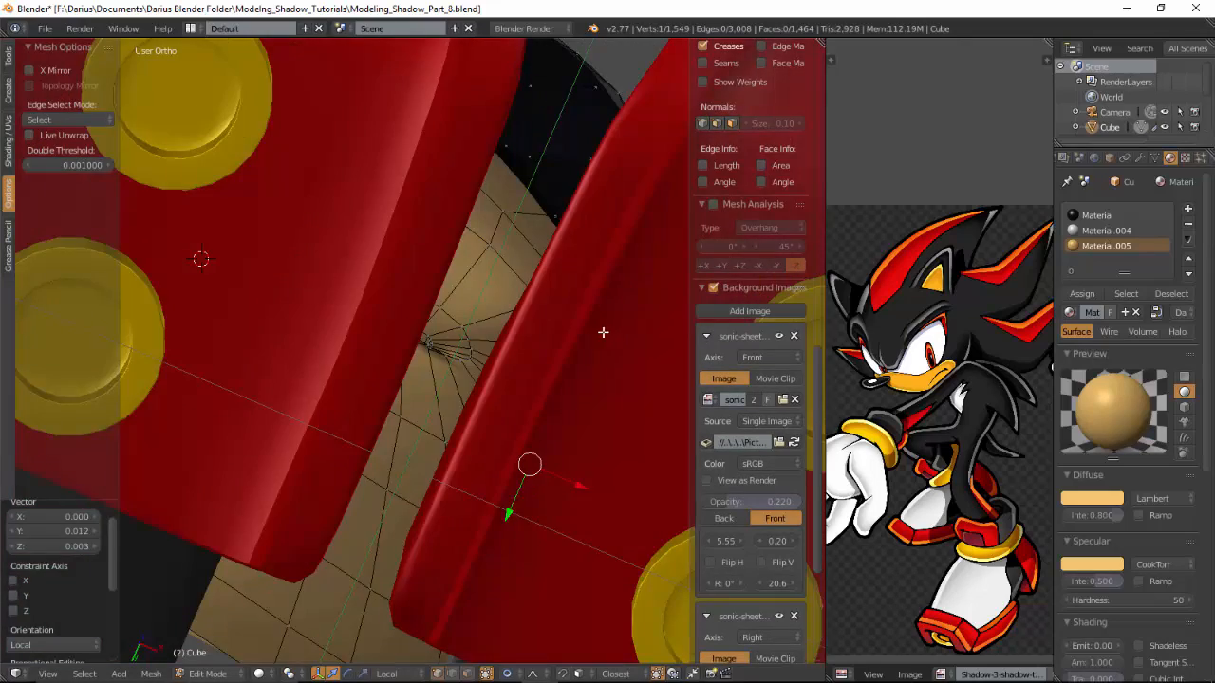
middle_click_drag(604, 332, 570, 407)
key("Tab")
scroll(560, 380, "down", 4)
key("Tab")
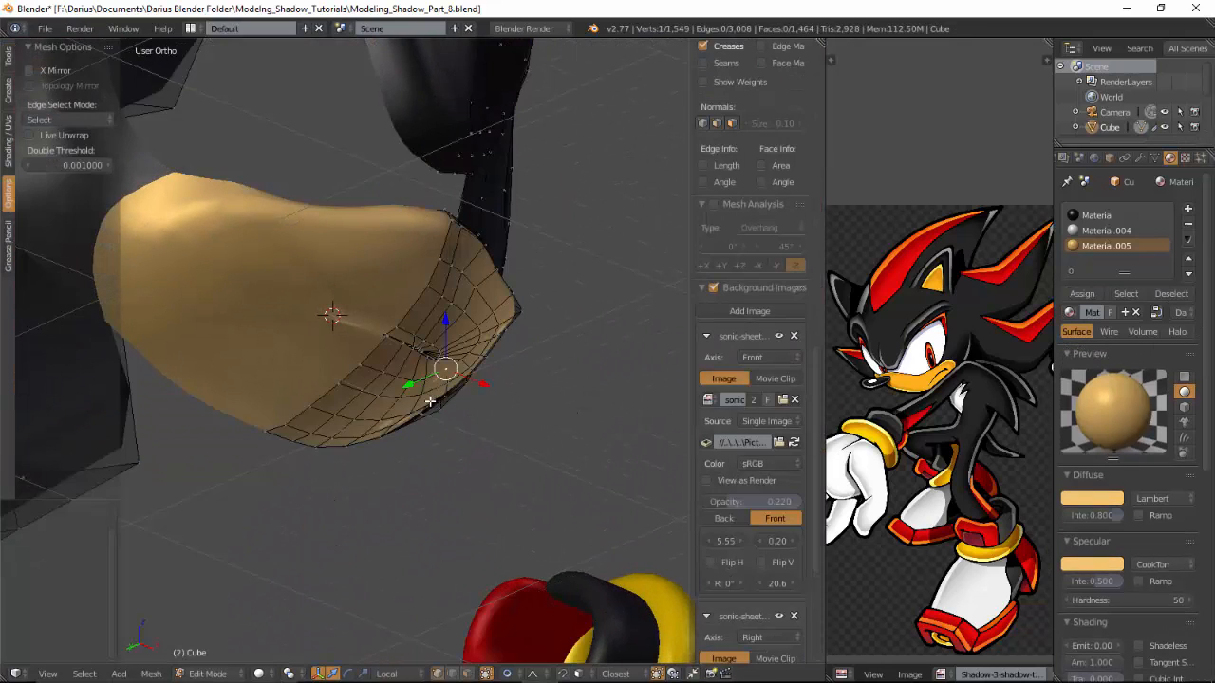
scroll(445, 421, "up", 5)
right_click(442, 491)
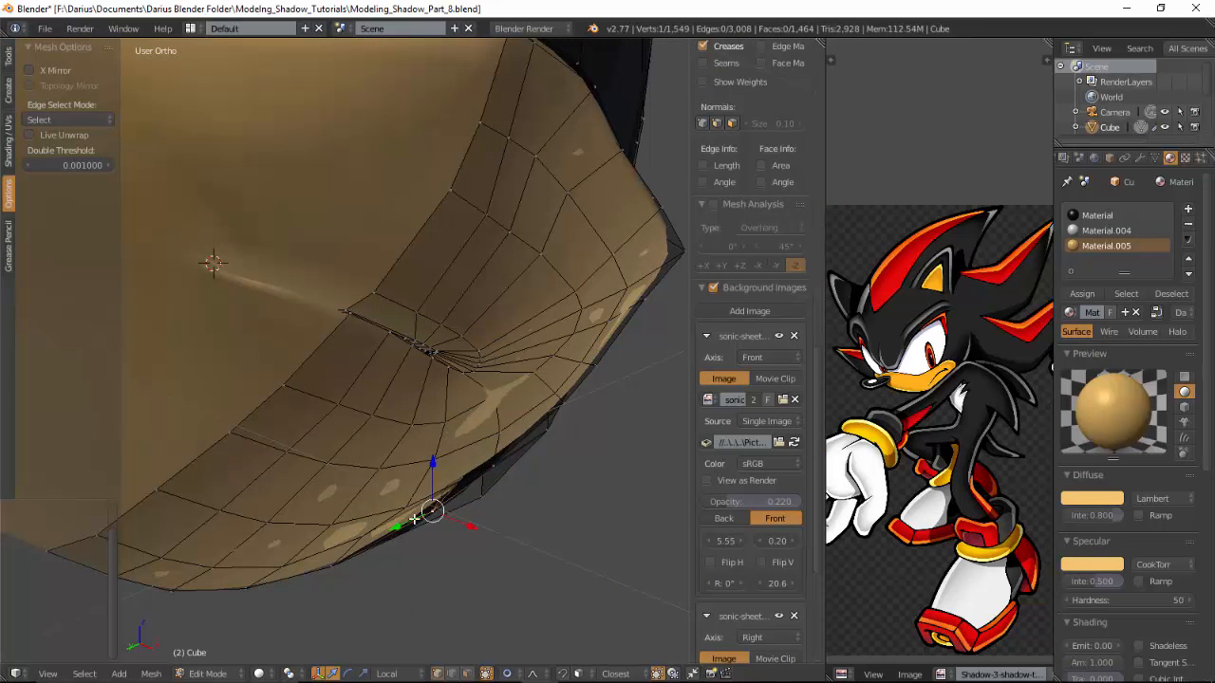
right_click(415, 520)
right_click(356, 547)
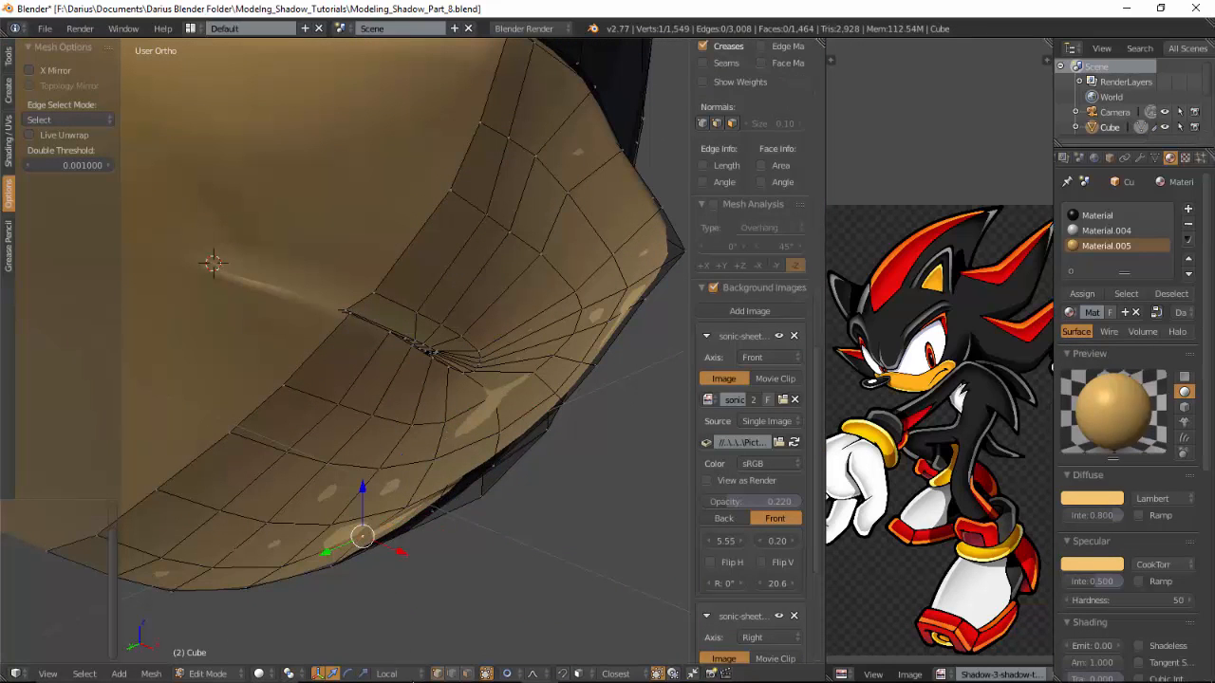
key("g")
scroll(428, 541, "down", 3)
scroll(428, 540, "down", 2)
left_click(428, 541)
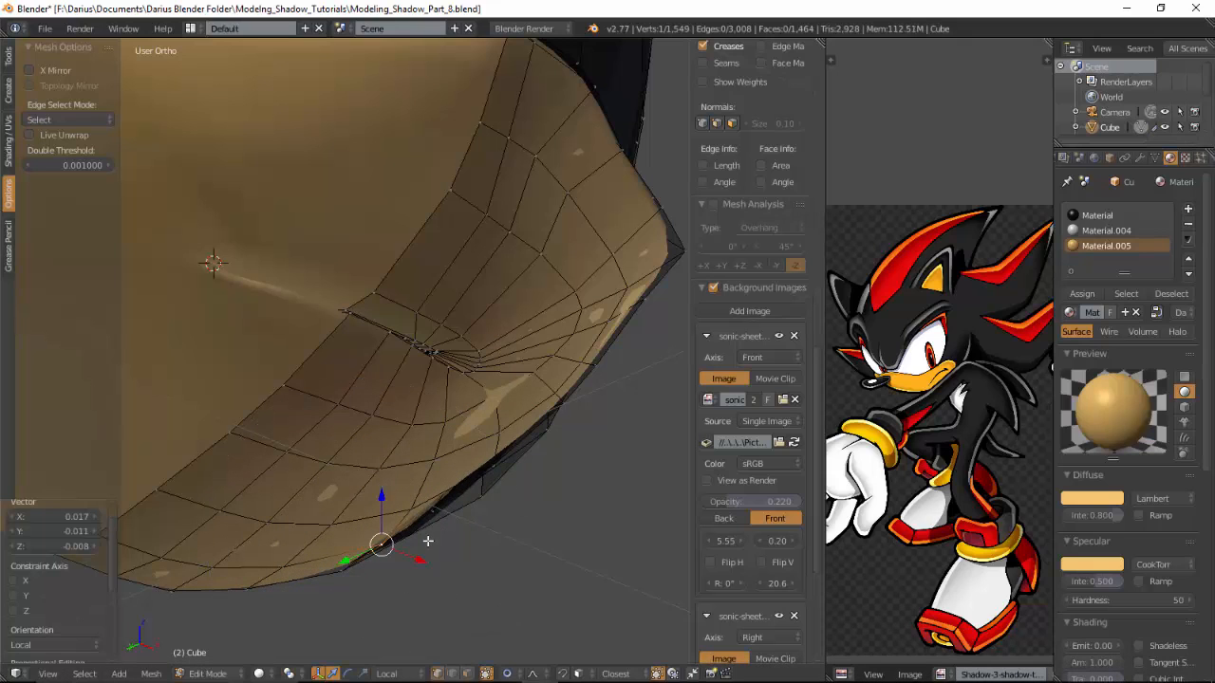
Step: Move two vertices on the muzzle's side edge outward, forward and down by about 0.003, 0.002, 0.001 and 0.008, 0.005, 0.004
right_click(480, 476)
key("g")
left_click(484, 476)
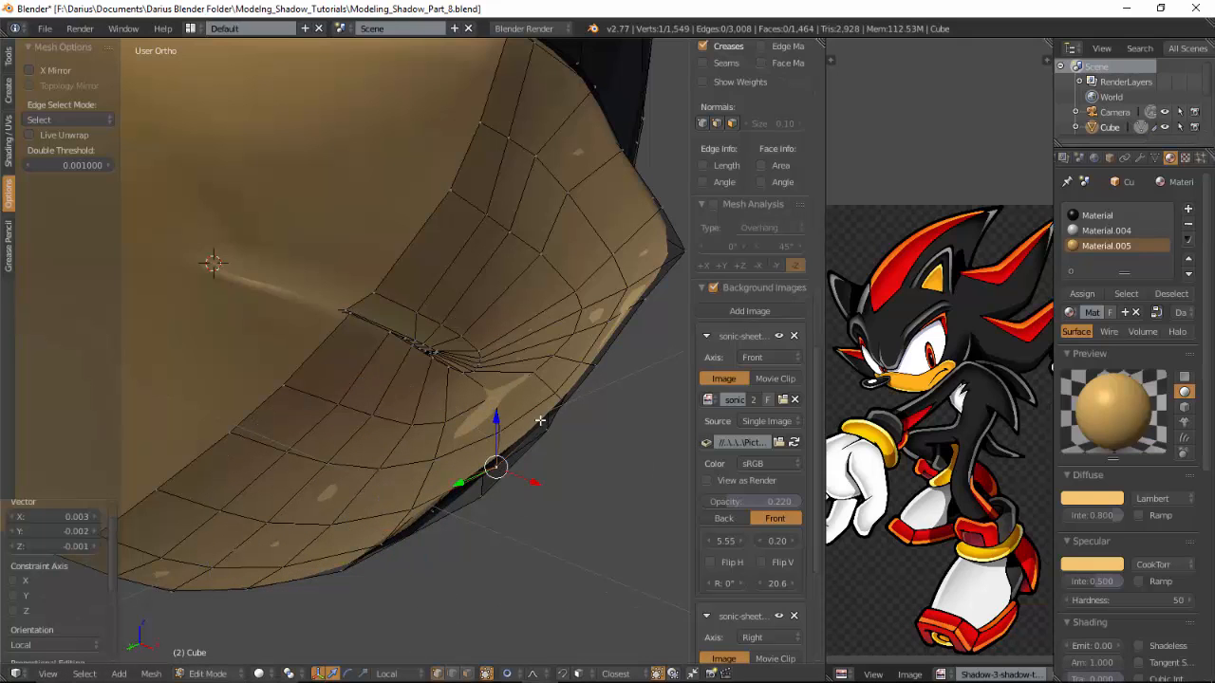
right_click(584, 363)
key("g")
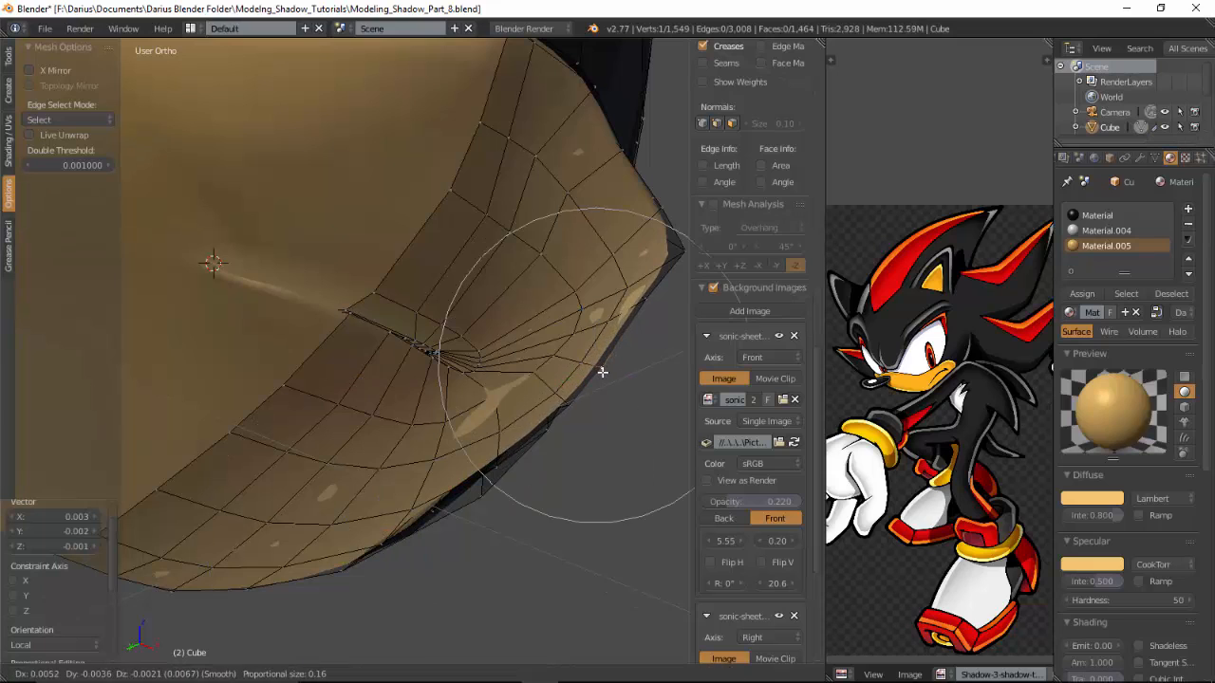
scroll(608, 342, "down", 2)
left_click(639, 301)
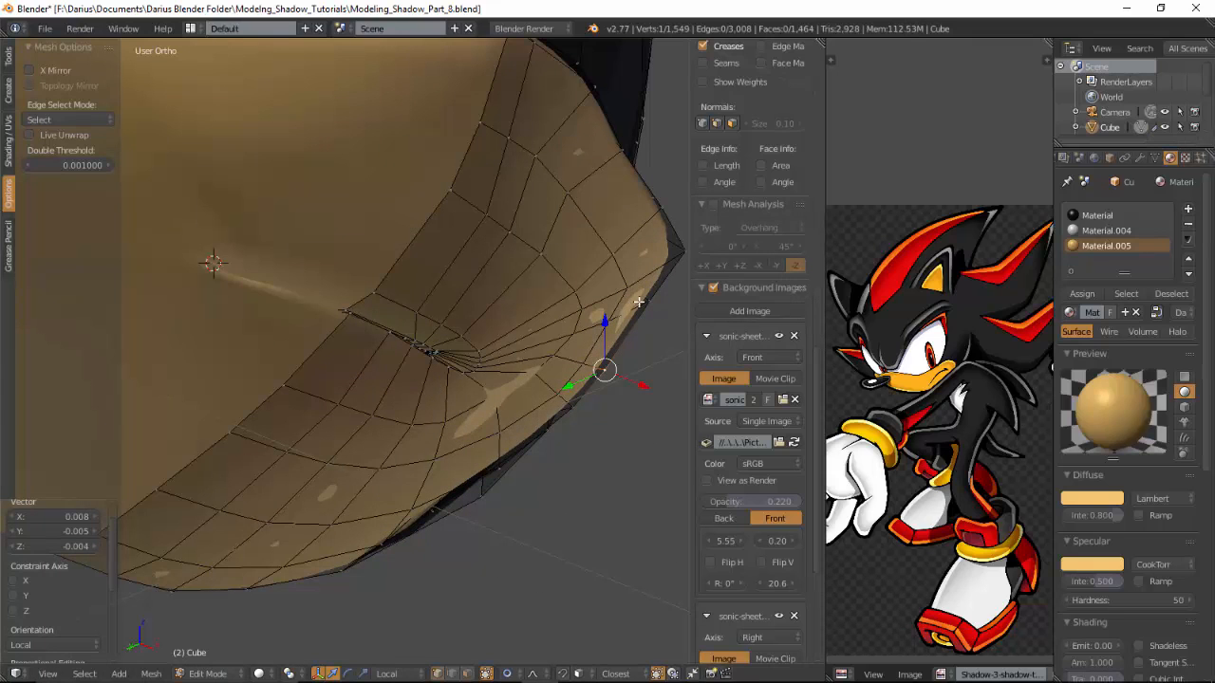
Step: Pull the protruding side-edge vertex about 0.011 inward and 0.016 back, and move a lower-edge vertex about 0.005 outward and 0.004 down
right_click(684, 258)
key("g")
scroll(671, 261, "up", 3)
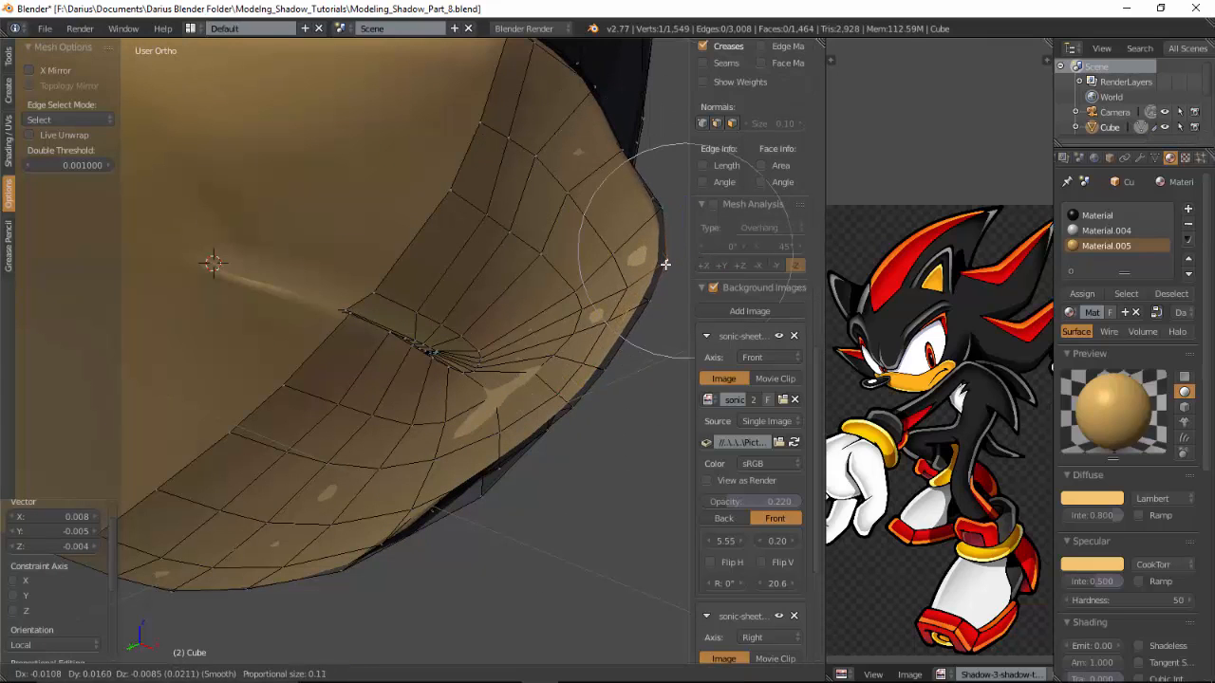
left_click(666, 264)
right_click(419, 504)
key("g")
left_click(417, 506)
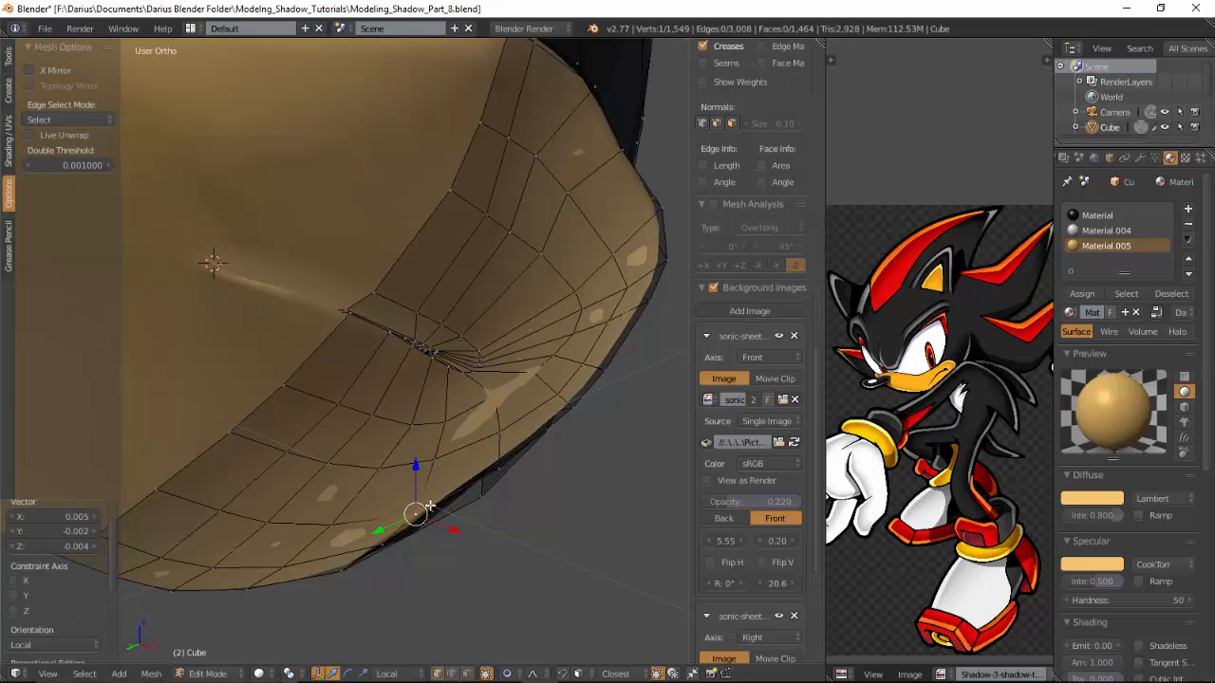
Step: Check the smoothed muzzle, and edge-slide the five-vertex row running back across the cheek from the mouth corner by about 0.167
middle_click_drag(417, 506, 490, 269)
key("Tab")
key("Tab")
scroll(573, 336, "down", 4)
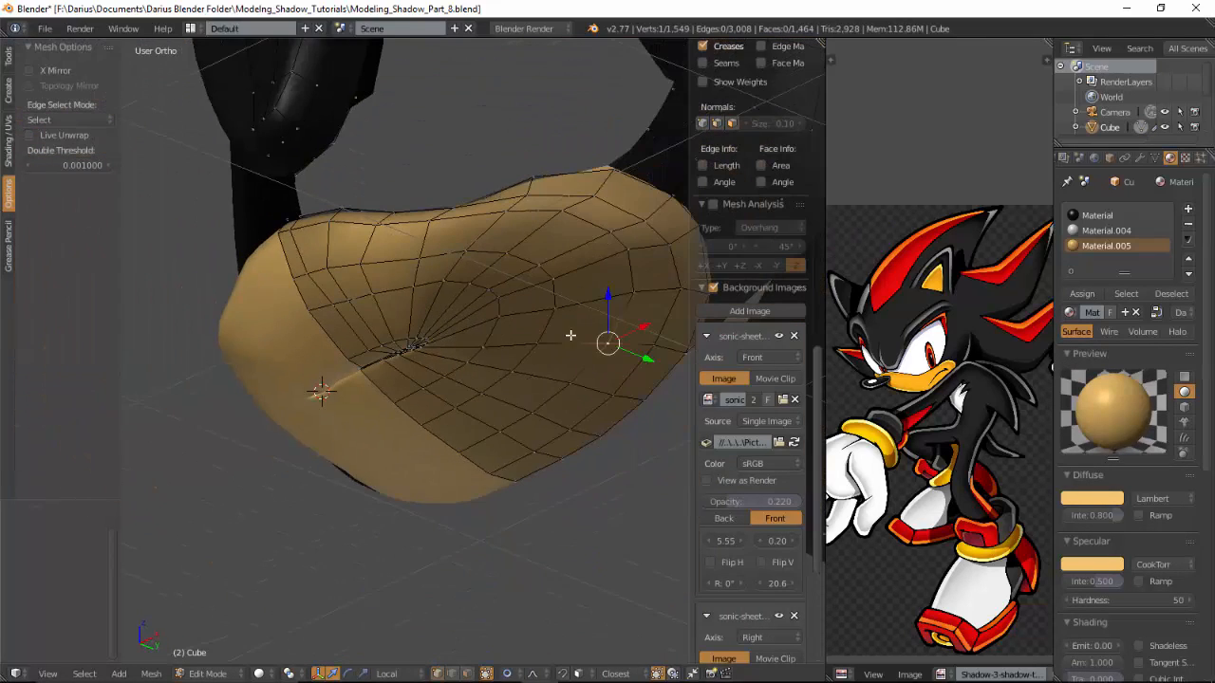
middle_click_drag(572, 336, 486, 314, "shift")
left_click(508, 297, "alt")
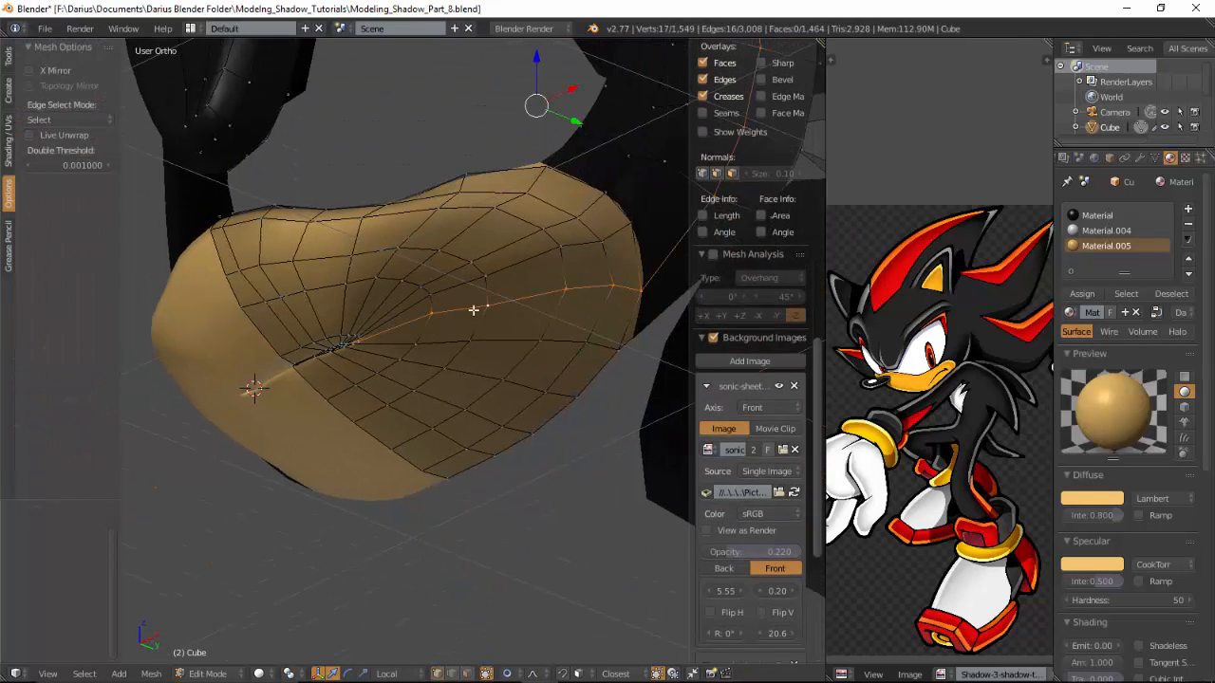
right_click(442, 315)
right_click(489, 306, "shift")
right_click(566, 290, "shift")
right_click(617, 290, "shift")
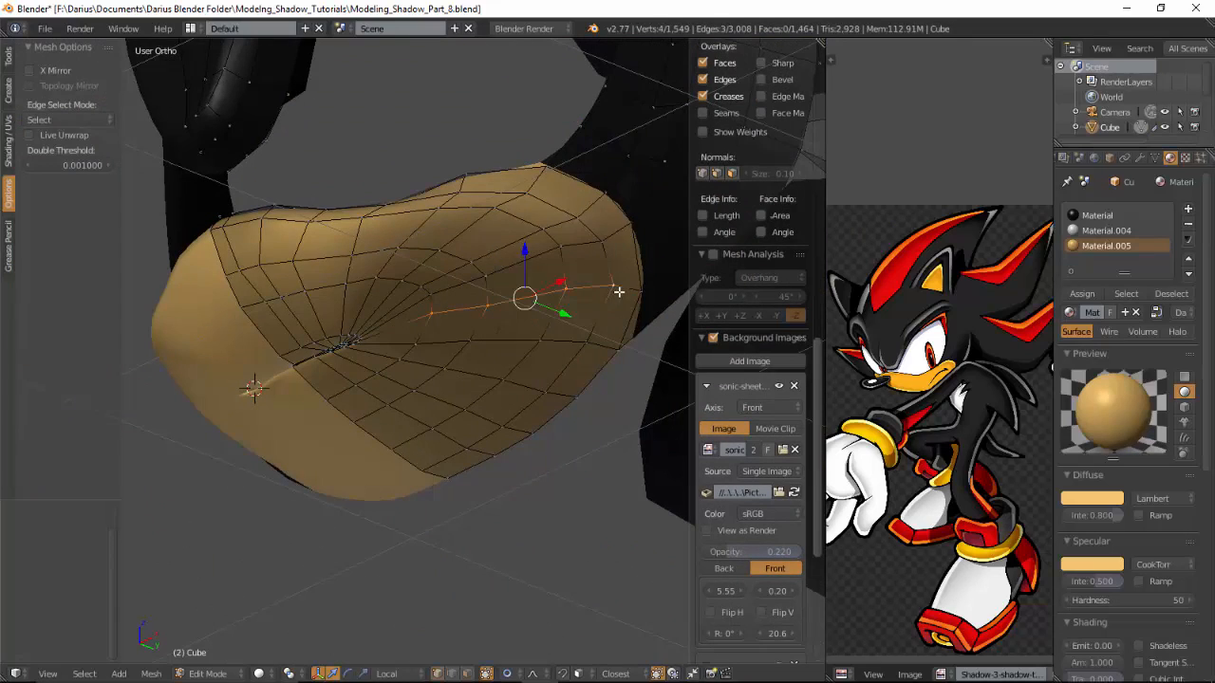
right_click(634, 290, "shift")
key("g")
key("g")
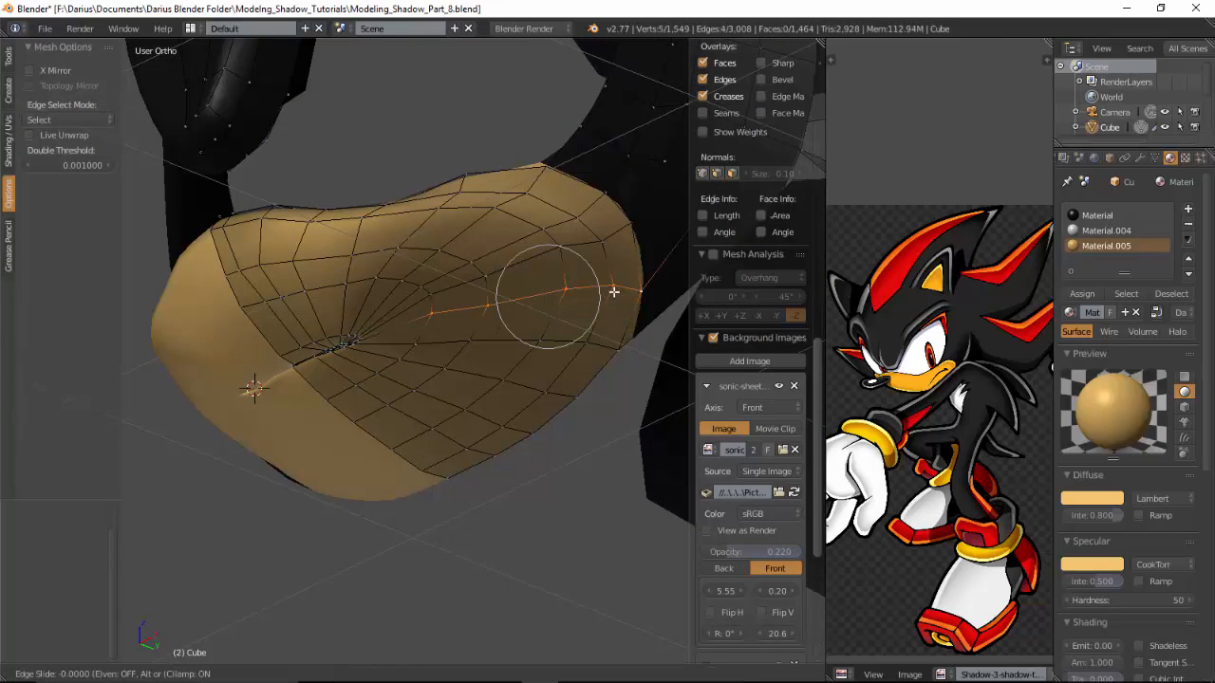
left_click(612, 302)
Step: Select the five vertices of the cheek row directly above and edge-slide them down by a factor of about 0.362
right_click(438, 294)
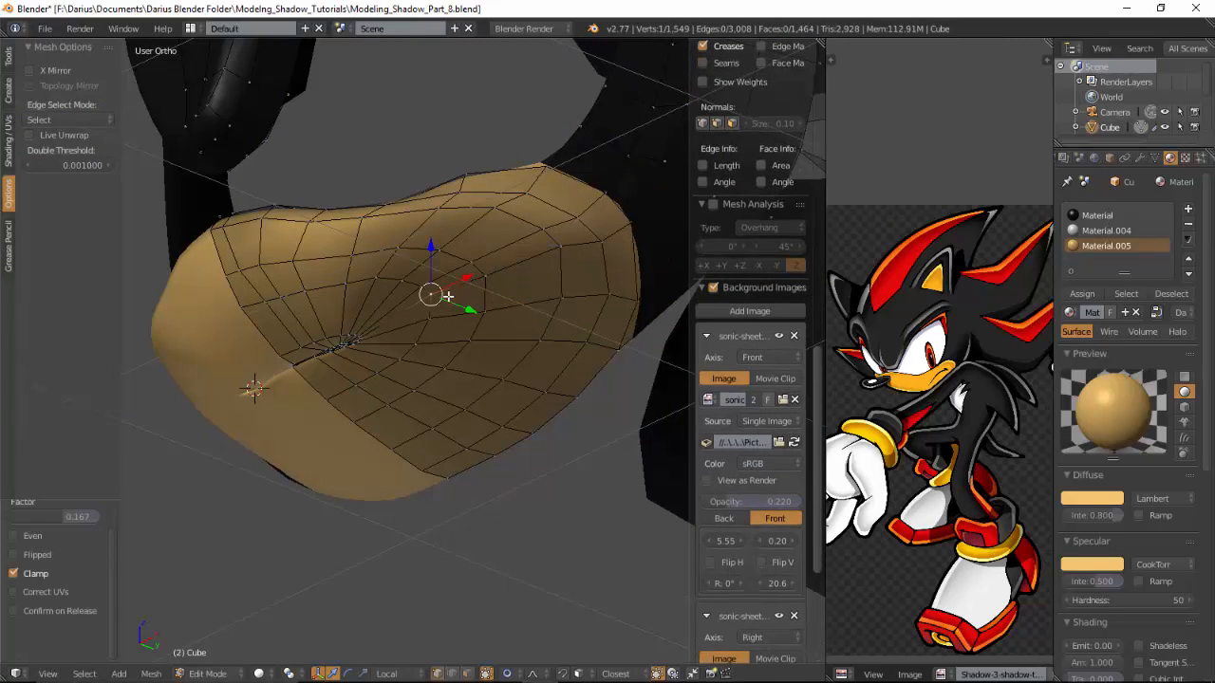
right_click(488, 278, "shift")
right_click(562, 252, "shift")
right_click(599, 248, "shift")
right_click(627, 232, "shift")
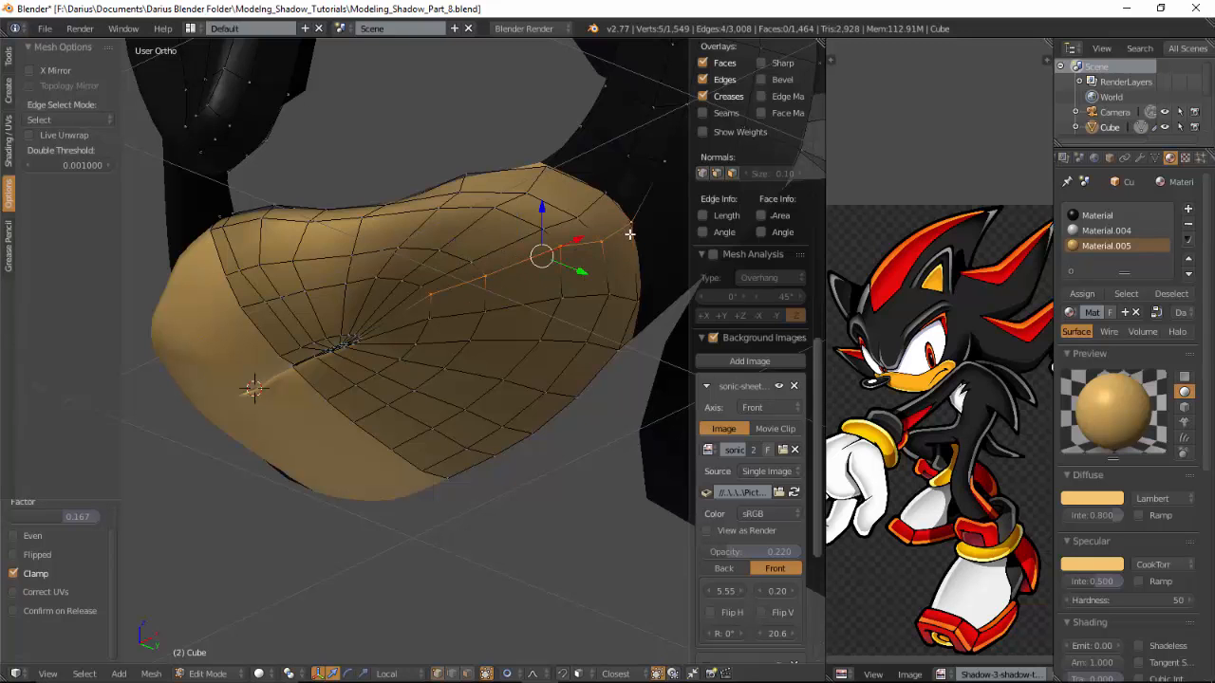
key("g")
key("g")
left_click(625, 255)
middle_click_drag(625, 254, 388, 256)
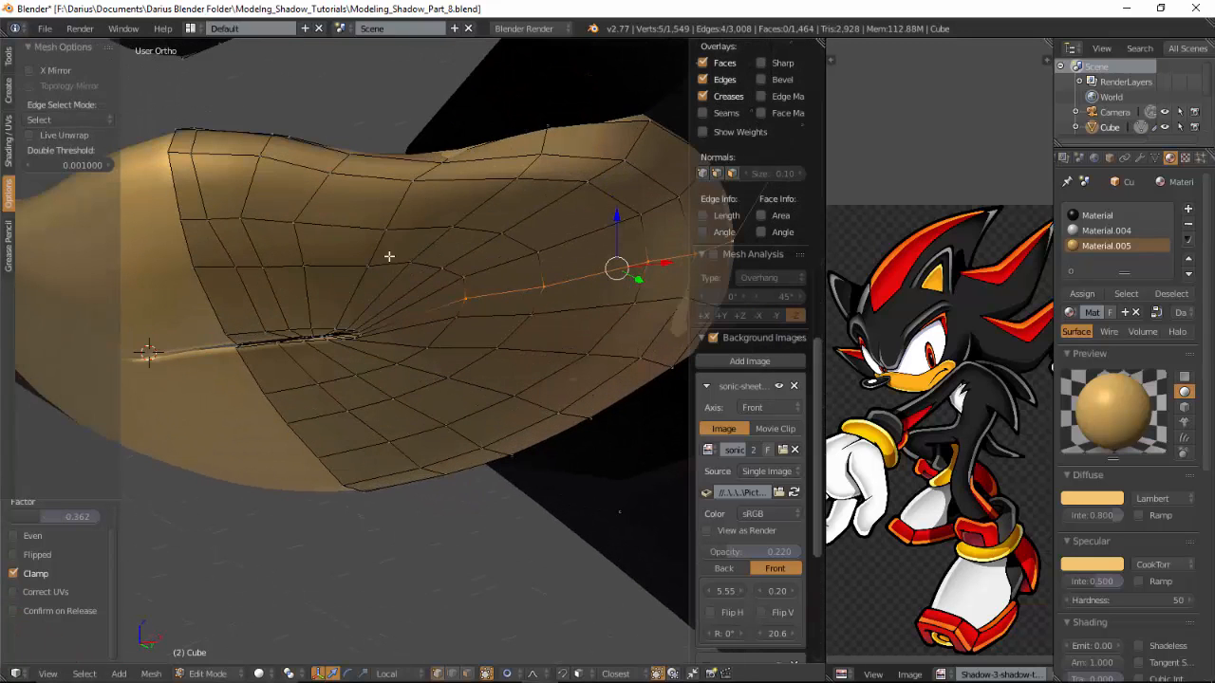
Step: Select the vertex path from the muzzle's upper edge toward the mouth corner and edge-slide it by about 0.223
right_click(463, 276)
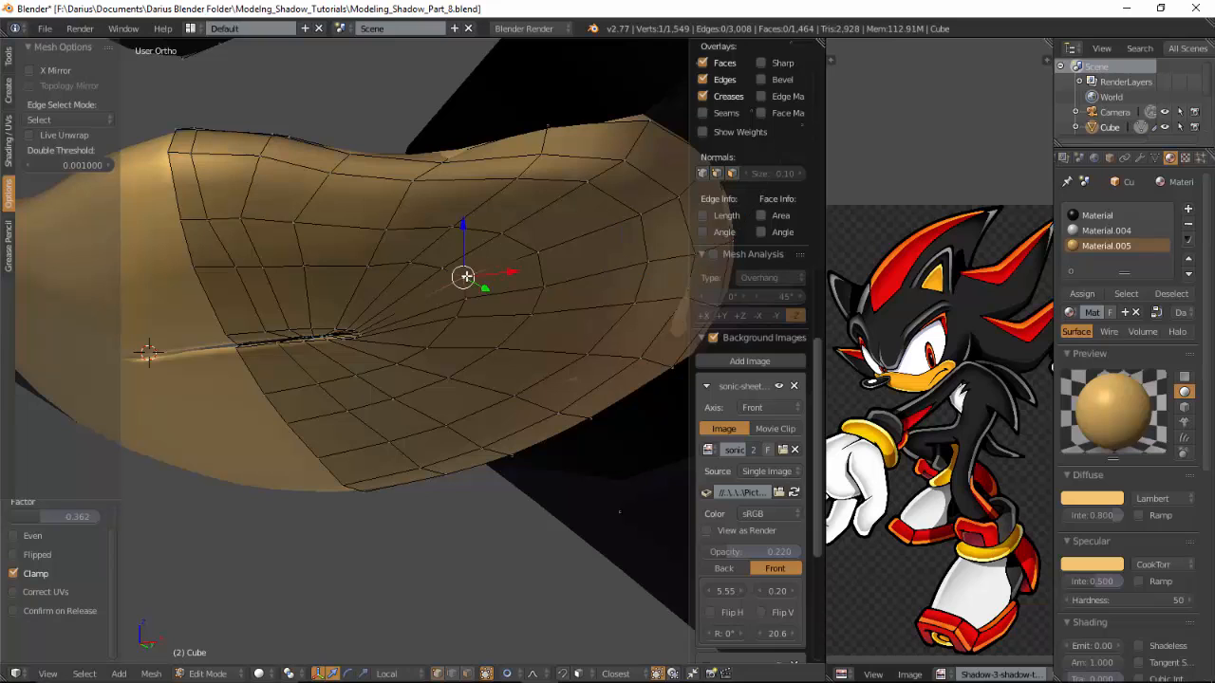
right_click(549, 142)
right_click(453, 226, "ctrl")
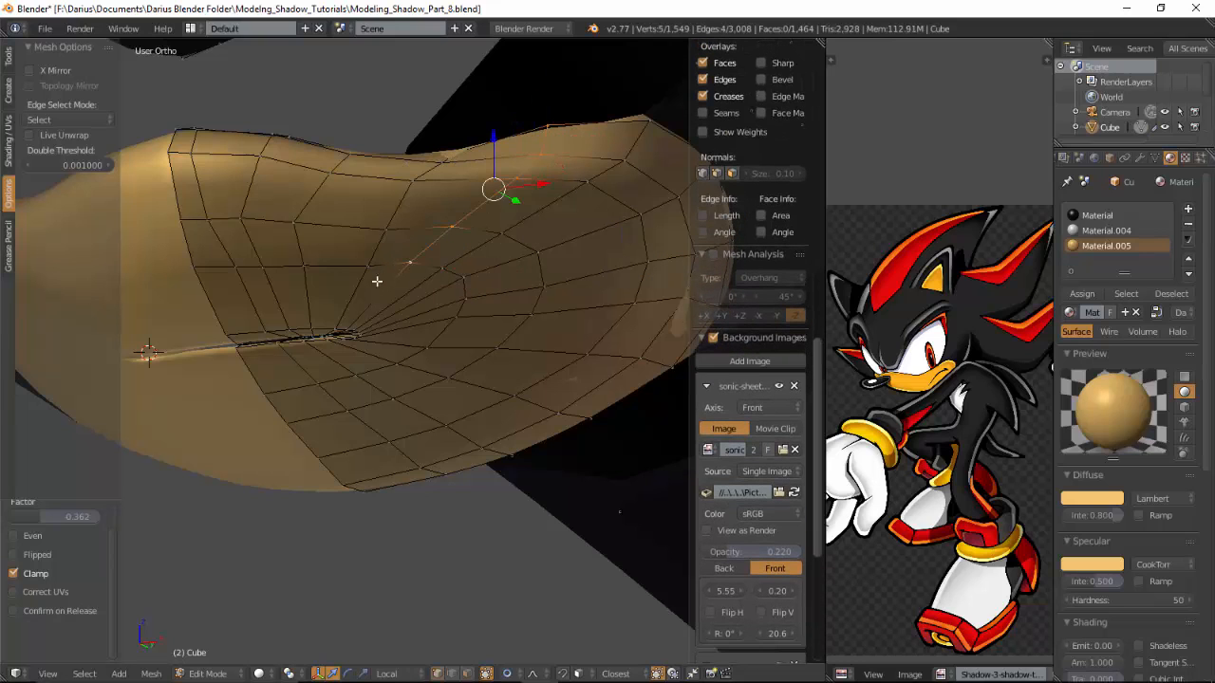
key("g")
key("g")
left_click(565, 447)
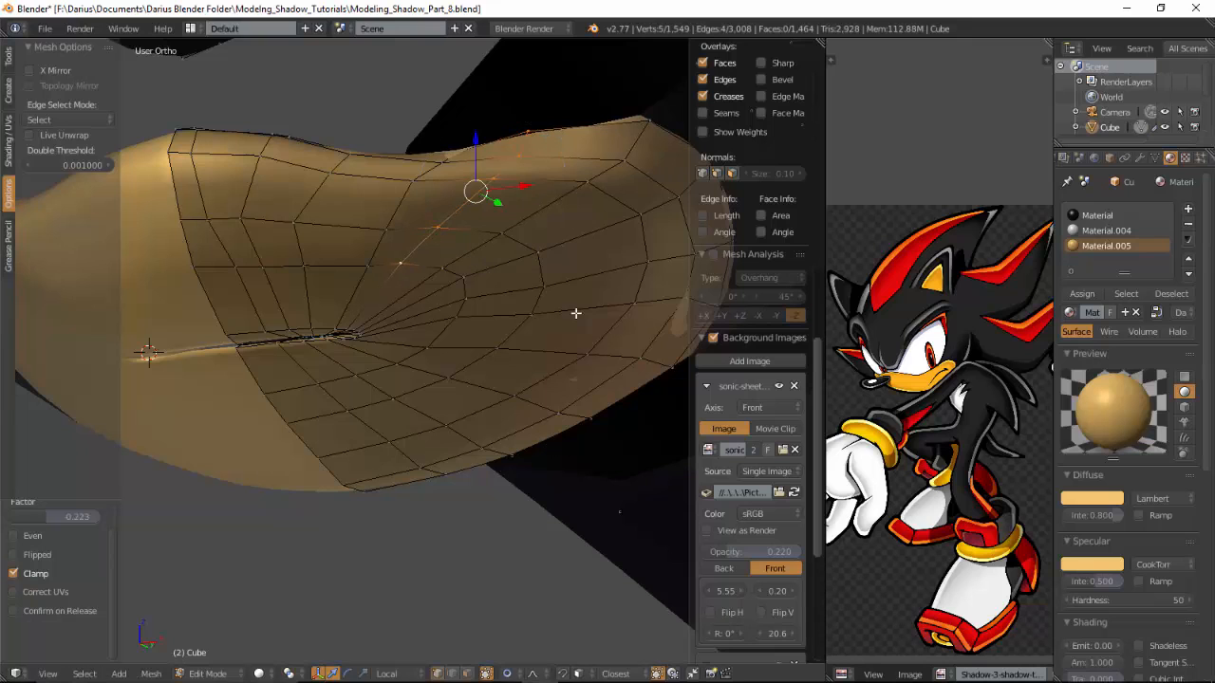
Step: Check the smoothed muzzle, and move the profile vertex beside the mouth corner about 0.011 outward, 0.001 back and 0.010 down
key("Tab")
middle_click_drag(552, 323, 437, 403)
scroll(437, 398, "up", 5)
key("Tab")
scroll(434, 394, "up", 3)
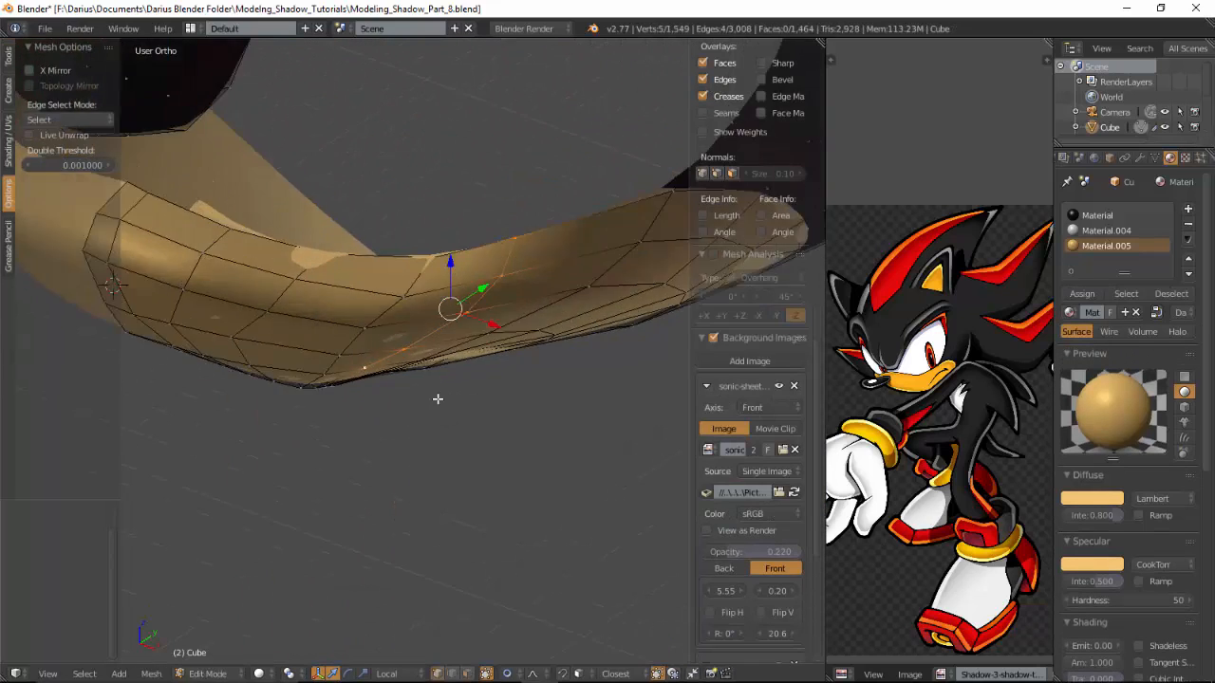
right_click(422, 365)
key("g")
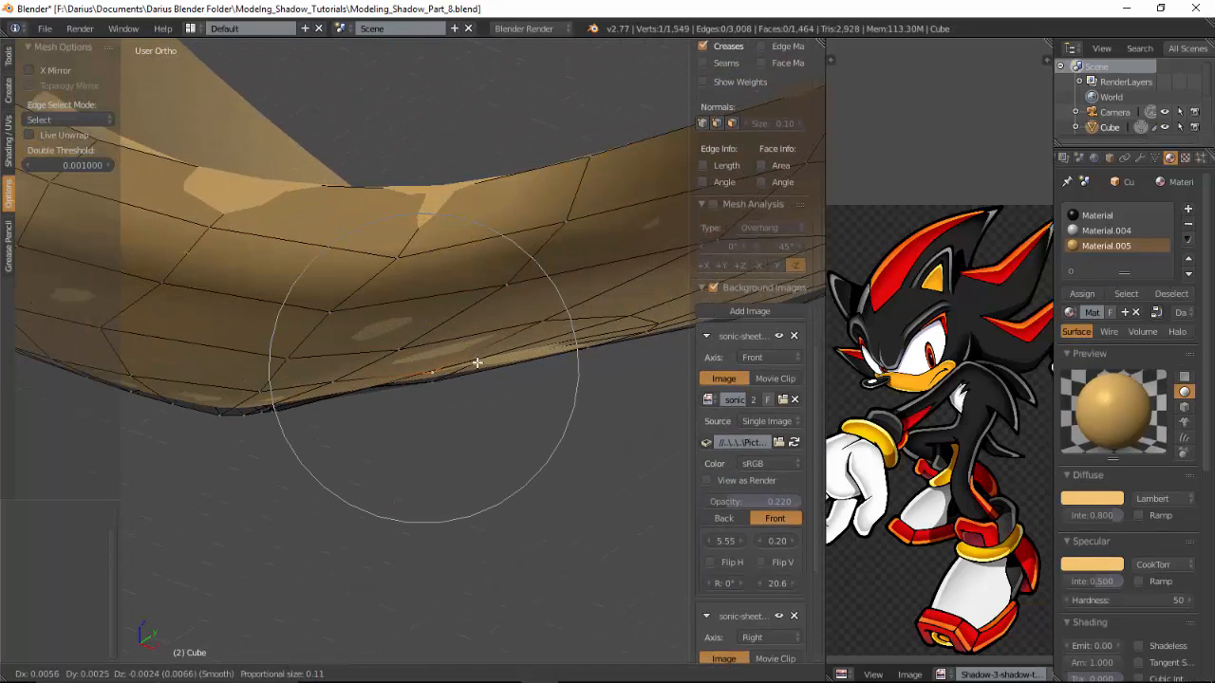
scroll(479, 372, "down", 3)
left_click(476, 373)
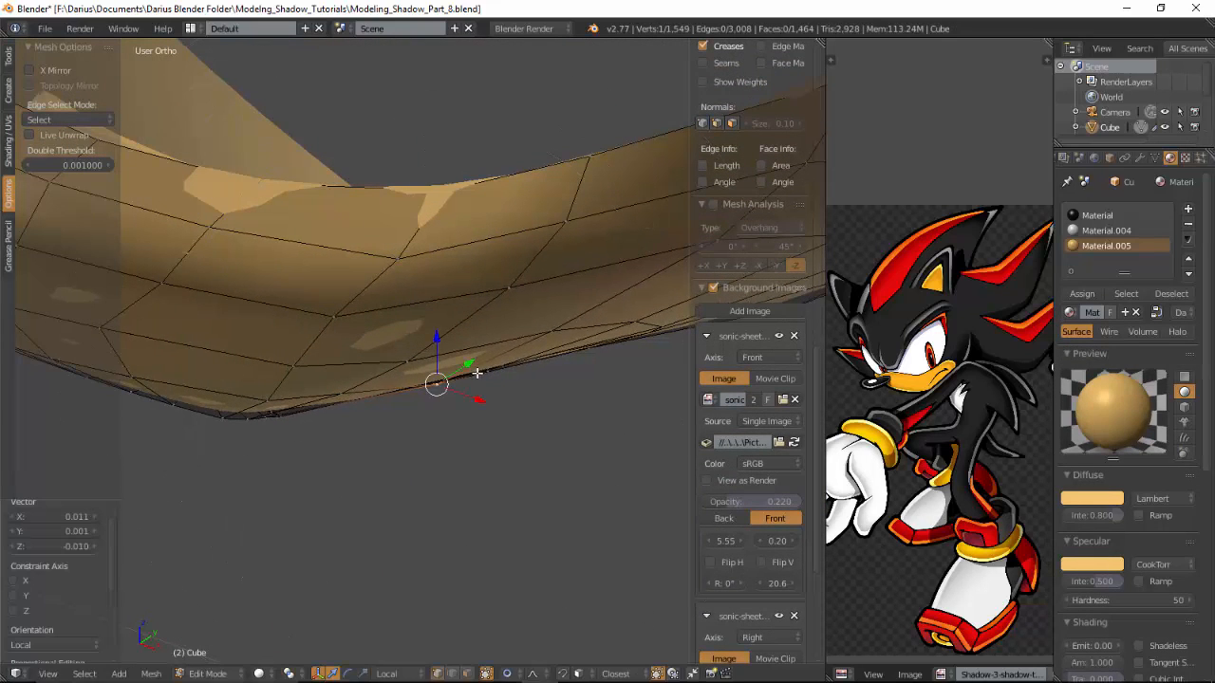
Step: Move the lowest muzzle profile vertex about 0.013 back and 0.017 up, and its inner neighbour about 0.006 back and 0.008 up
right_click(245, 418)
key("g")
left_click(273, 405)
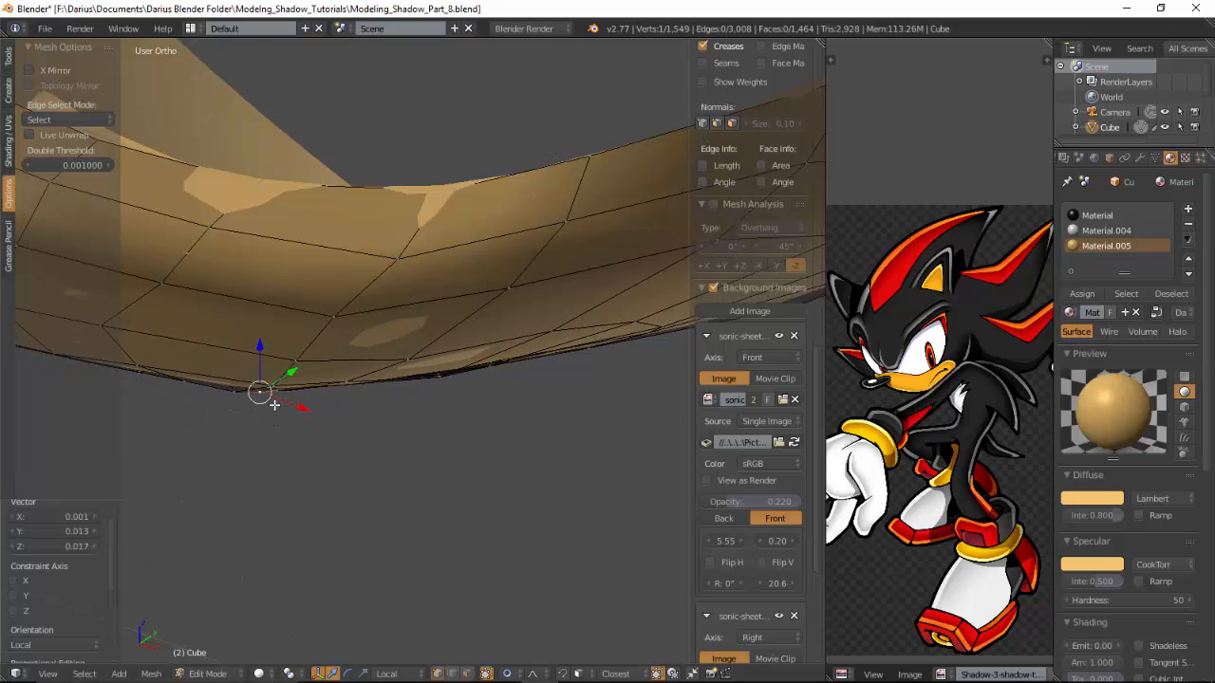
middle_click_drag(273, 406, 367, 410)
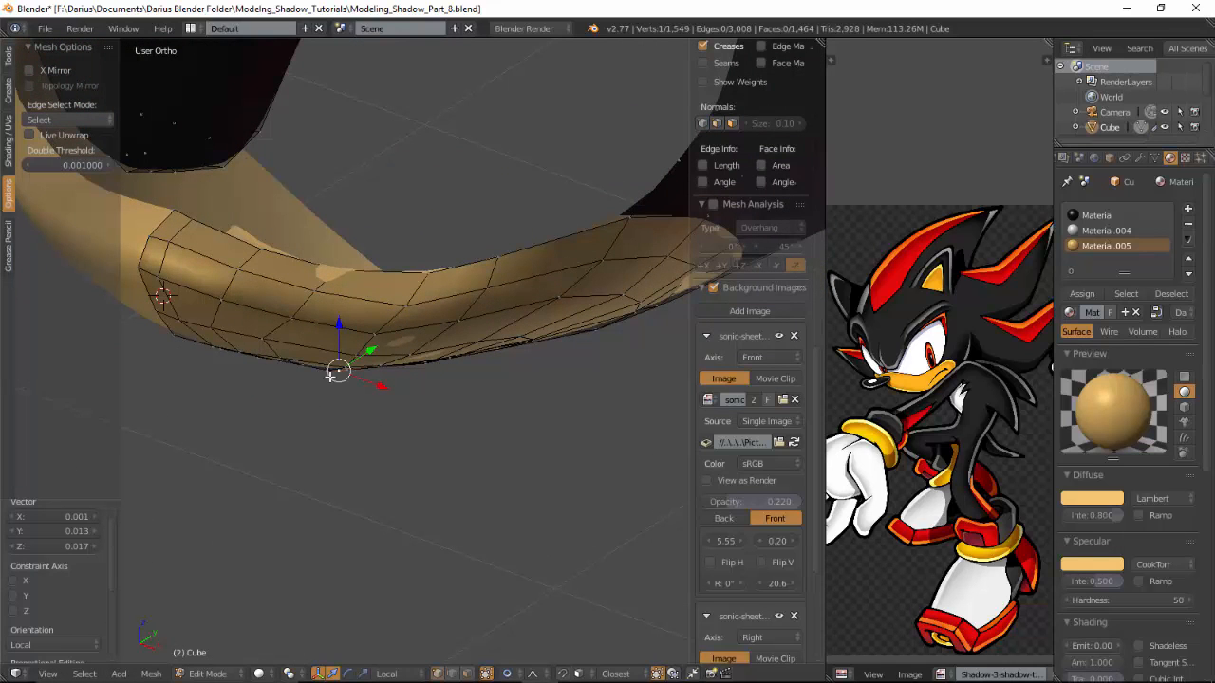
key("g")
scroll(334, 387, "down", 4)
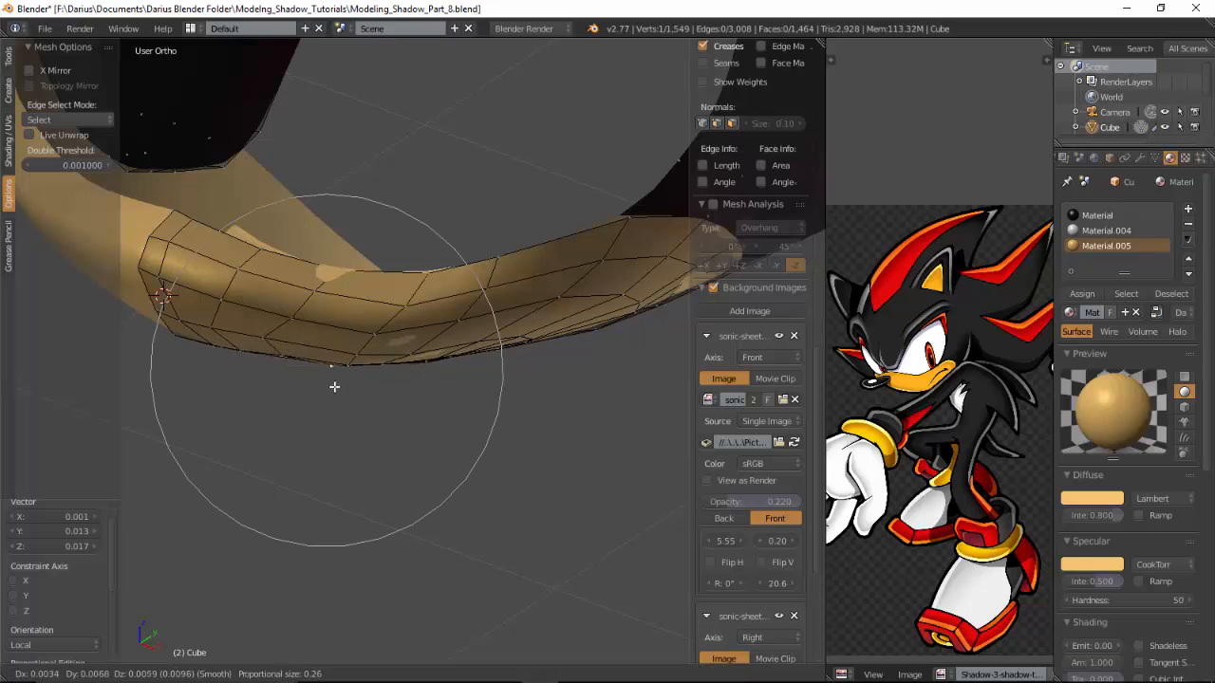
scroll(333, 389, "up", 2)
left_click(333, 387)
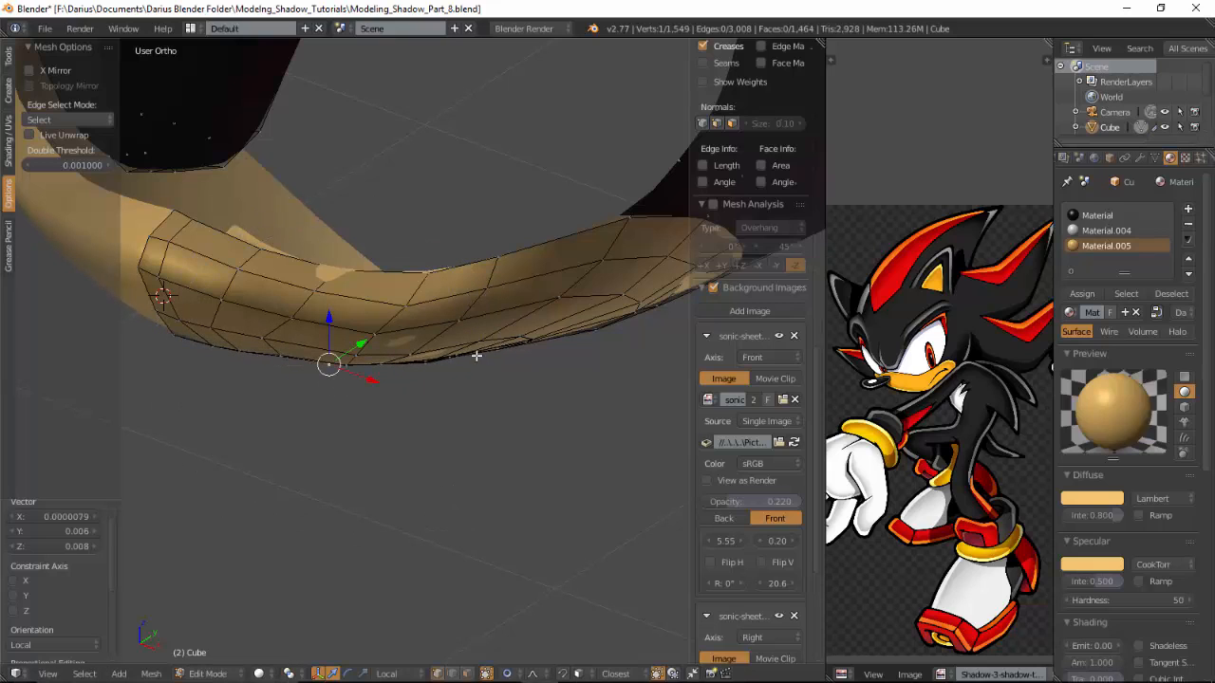
Step: Move a cheek profile vertex about 0.003 outward, 0.004 forward and 0.009 down, and the next outer one 0.003 inward and 0.003 up
key("g")
left_click(533, 353)
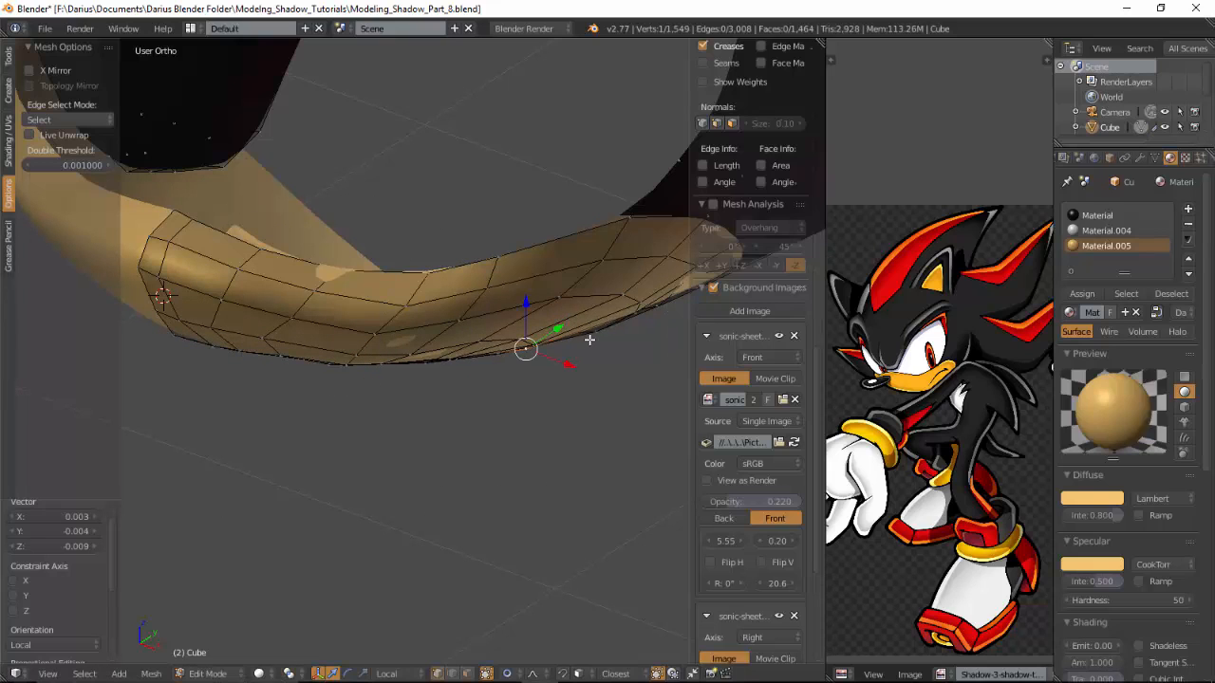
right_click(591, 340)
key("g")
left_click(617, 356)
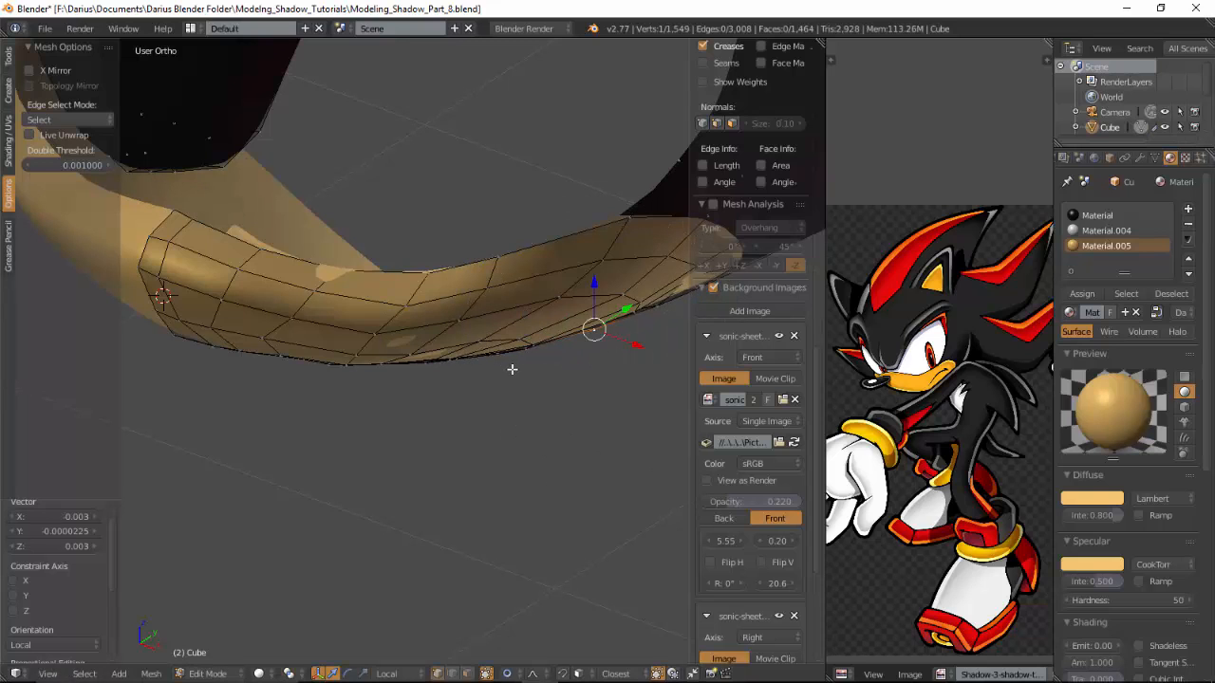
Step: Lower the middle vertex of the muzzle profile about 0.005, and move the inner one about 0.003 inward, 0.004 back and 0.009 up
right_click(460, 364)
key("g")
left_click(462, 367)
scroll(517, 369, "down", 4)
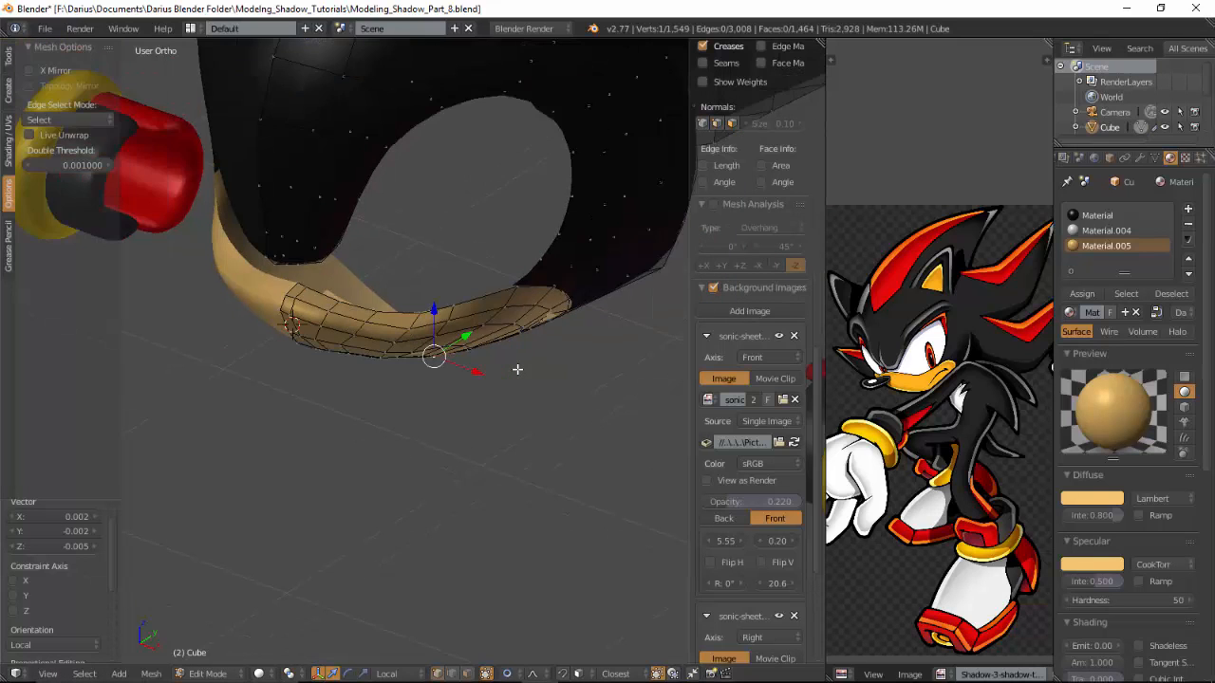
scroll(408, 370, "up", 3)
key("g")
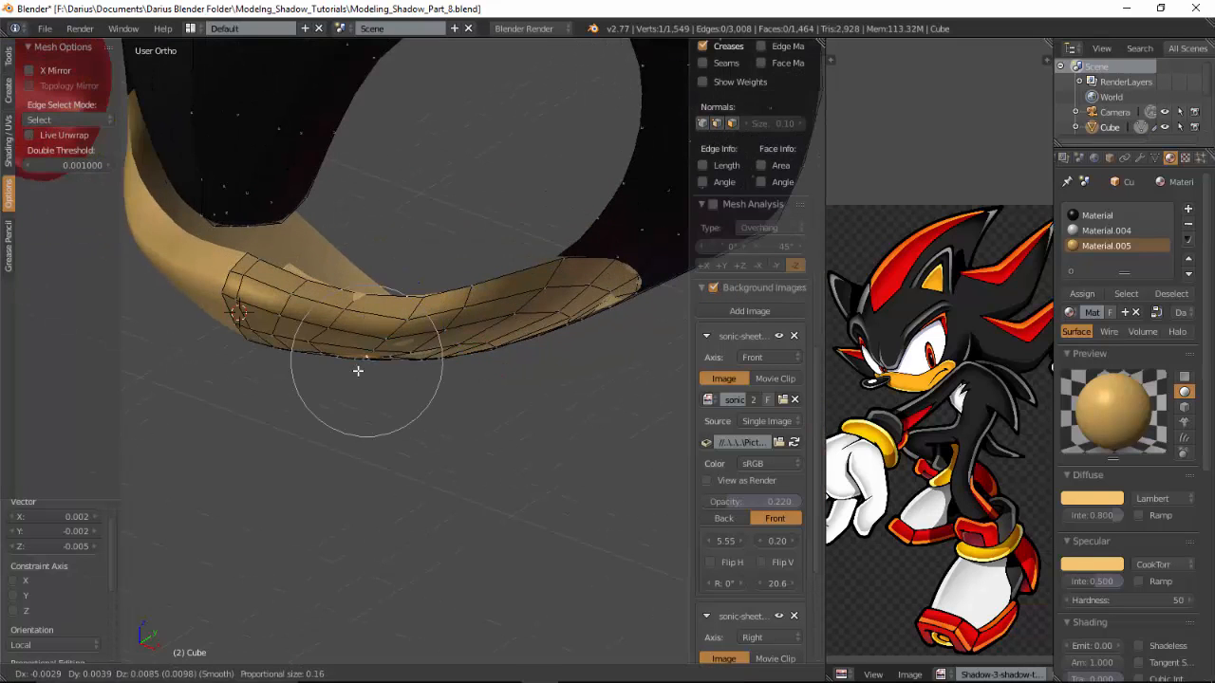
left_click(359, 373)
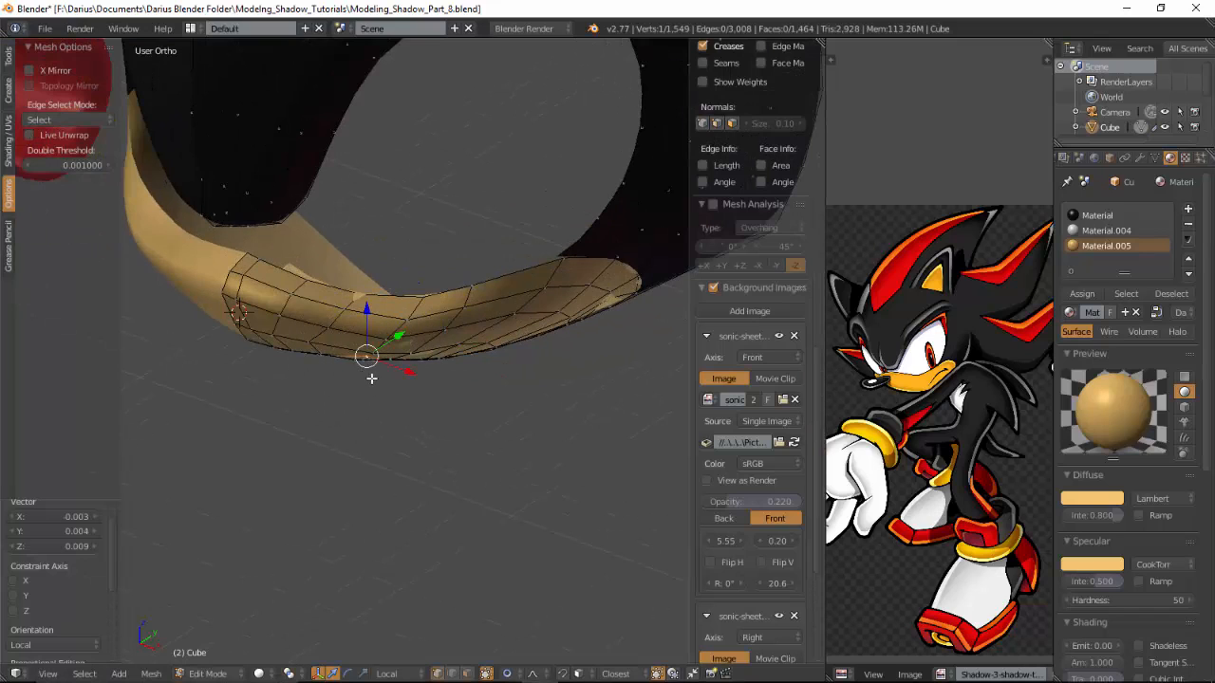
Step: Raise the middle profile vertex about 0.004, and move the outer cheek-end vertex about 0.006 outward, 0.008 forward and 0.017 down
right_click(444, 369)
key("g")
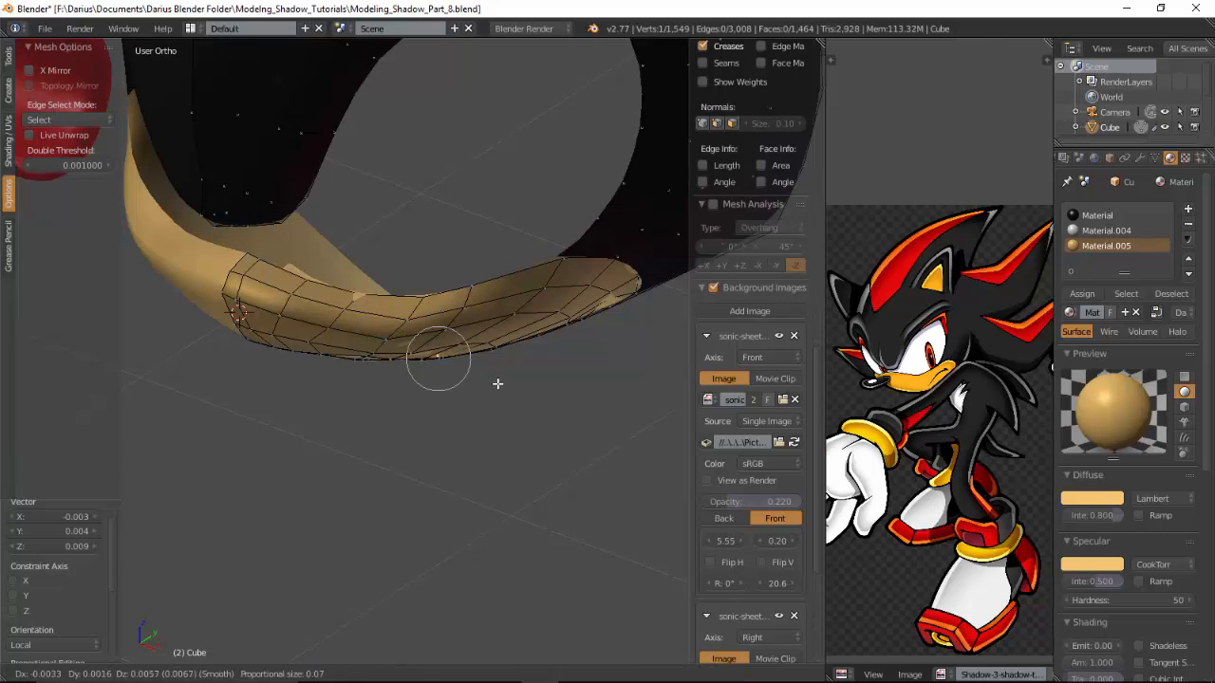
left_click(498, 384)
right_click(607, 300)
key("g")
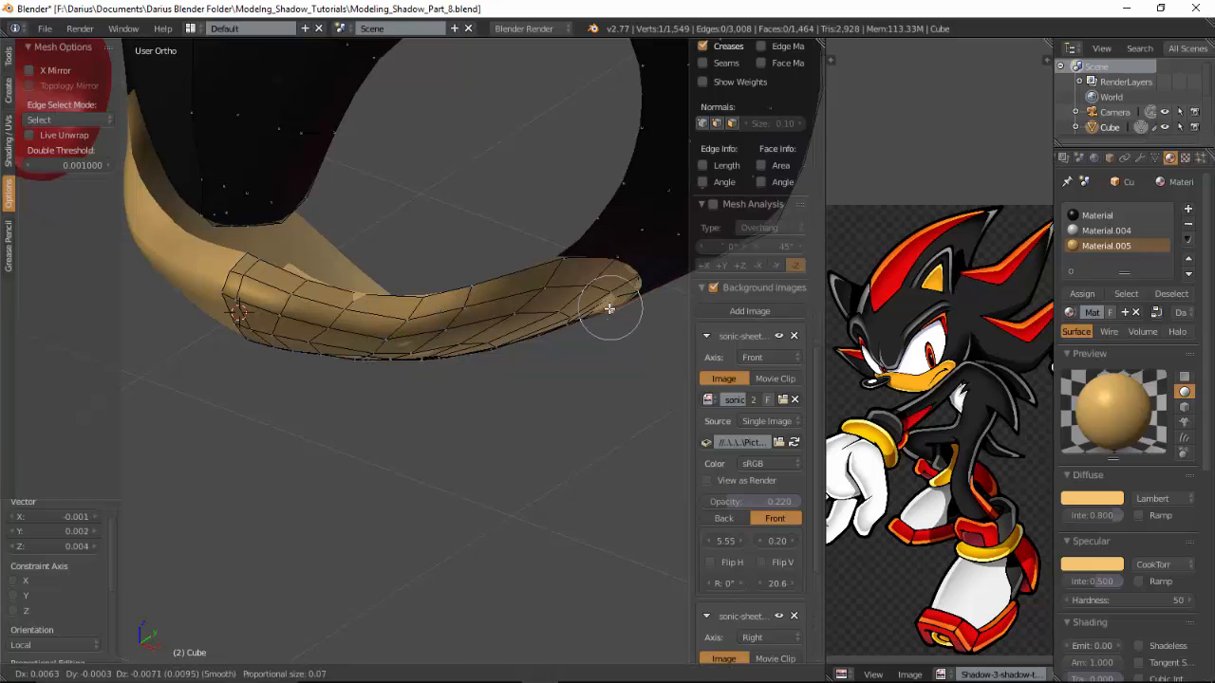
left_click(610, 304)
key("g")
left_click(609, 300)
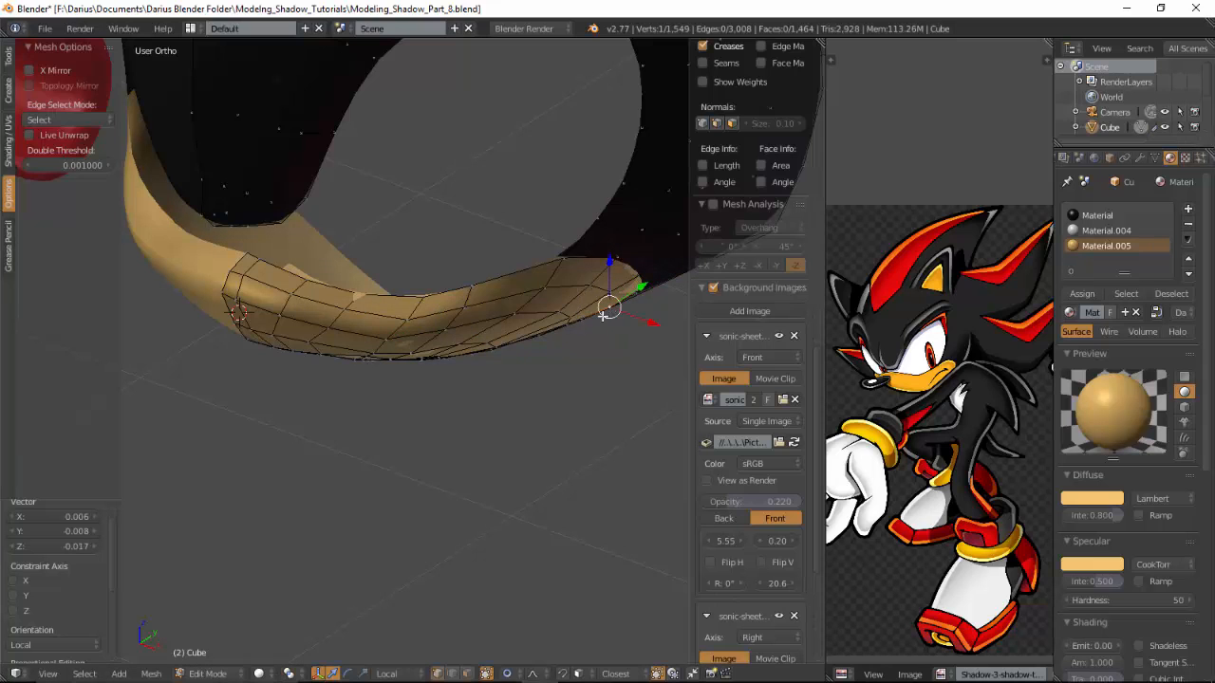
Step: Check the muzzle from the side, and move the vertex beside the mouth corner about 0.004 outward, 0.003 back and 0.016 down
middle_click_drag(523, 379, 470, 343)
key("Tab")
key("Tab")
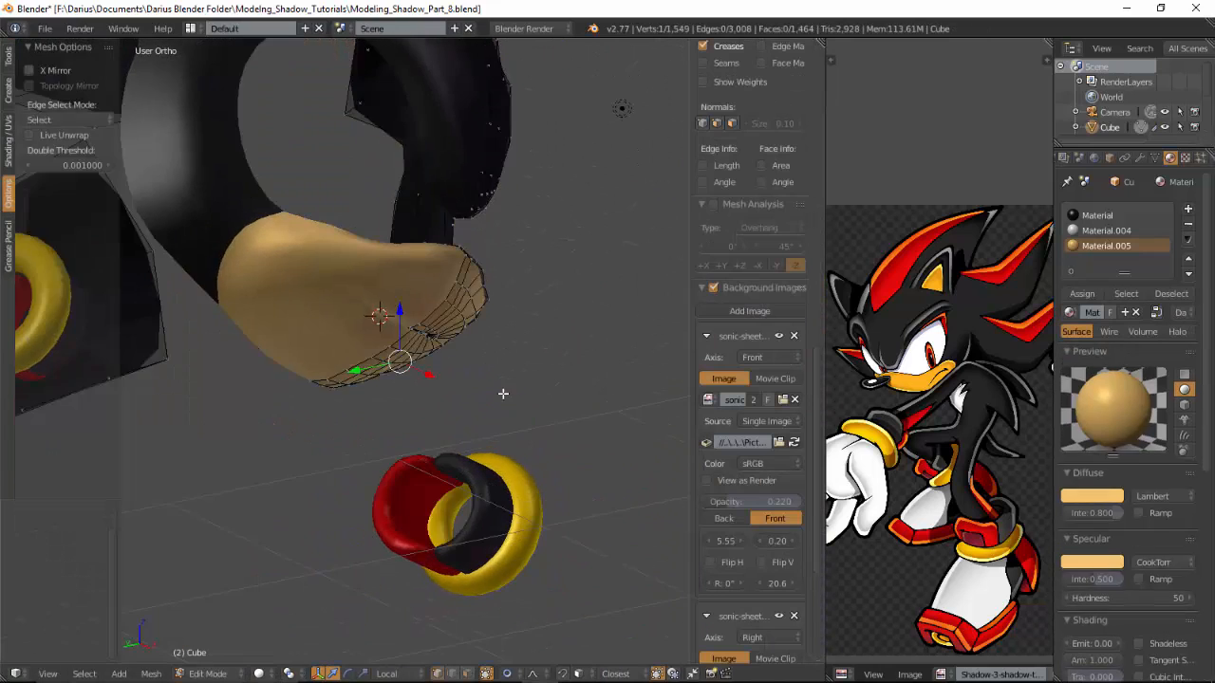
scroll(470, 343, "up", 4)
key("g")
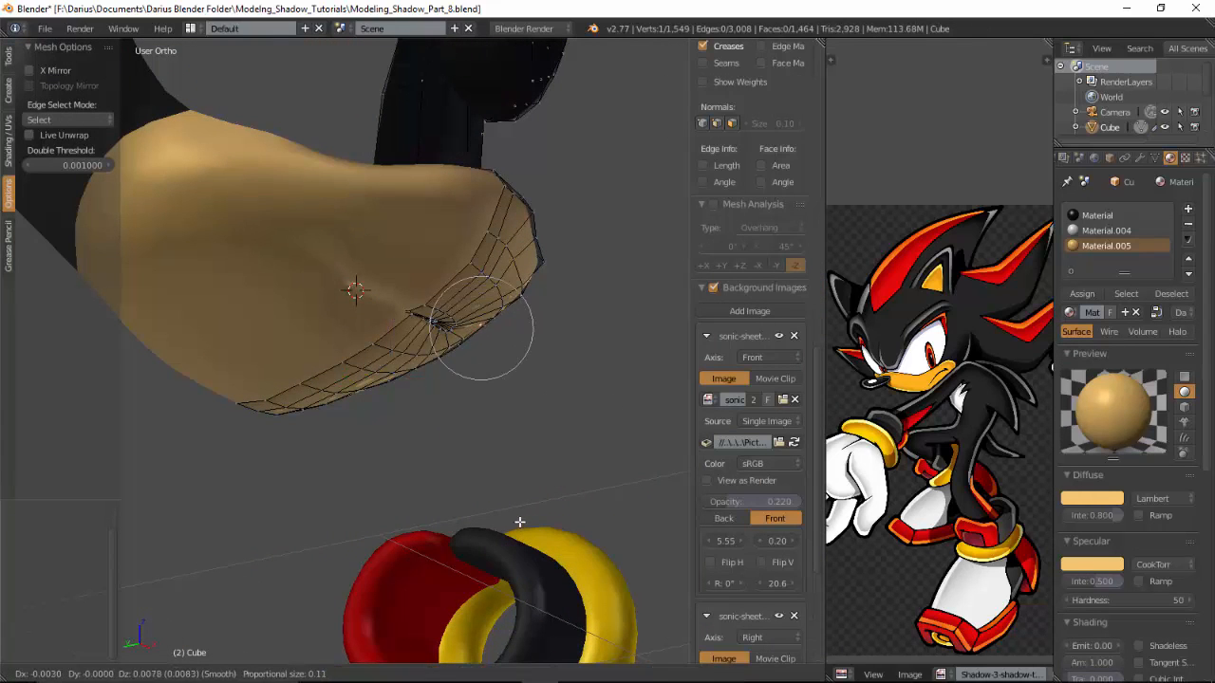
left_click(520, 525)
key("g")
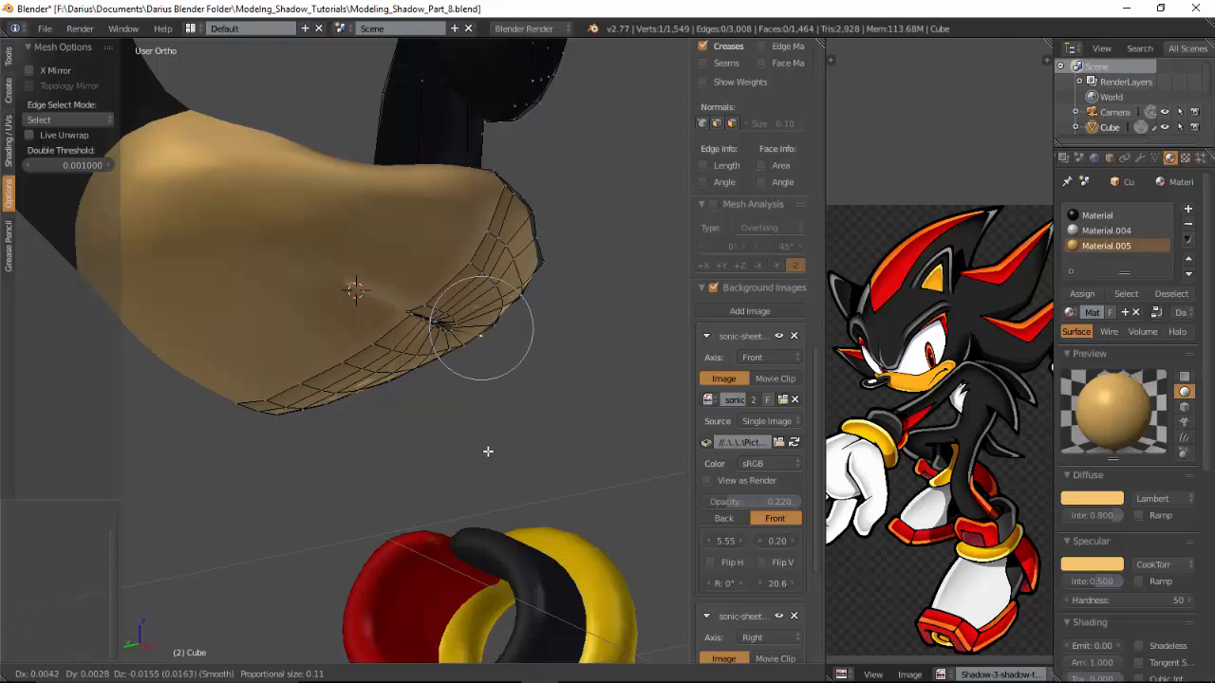
left_click(491, 449)
Step: Examine the smoothed muzzle and the edge flow around the mouth corner from the front and below
key("Tab")
mouse_move(496, 443)
middle_mouse_down()
mouse_move(390, 435)
mouse_move(415, 450)
mouse_move(497, 446)
mouse_move(507, 433)
middle_mouse_up()
scroll(380, 334, "up", 2)
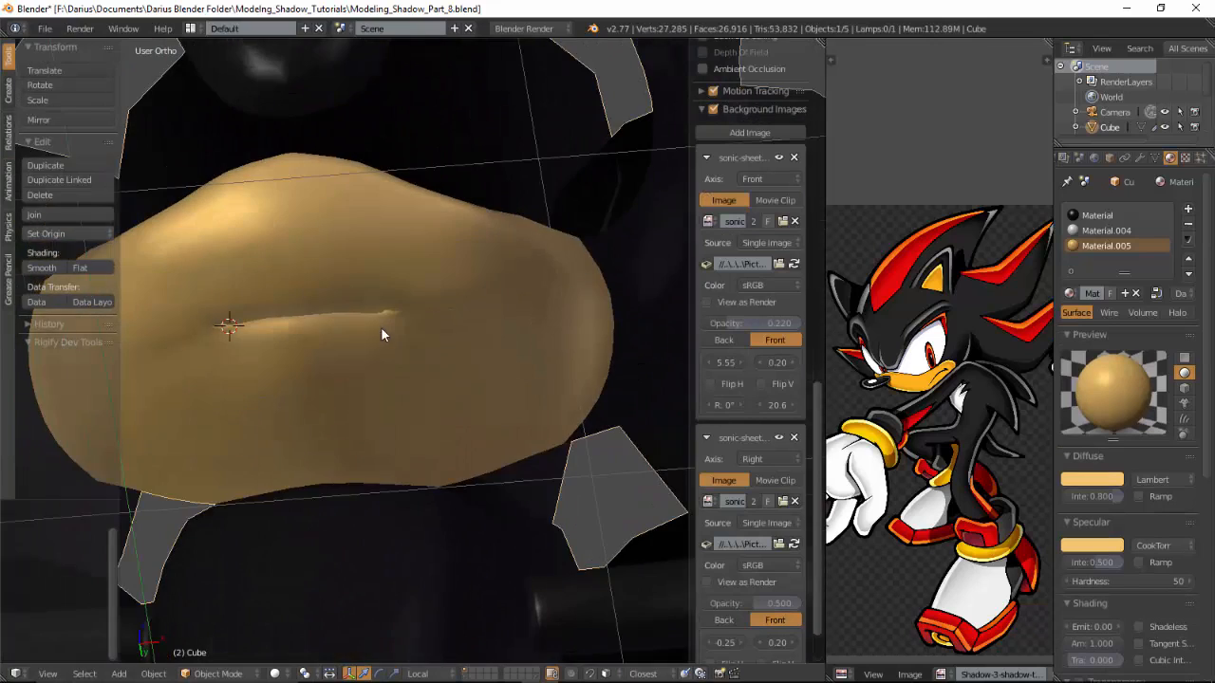
key("Tab")
middle_click_drag(362, 341, 362, 405)
key("Tab")
key("Tab")
scroll(357, 401, "up", 3)
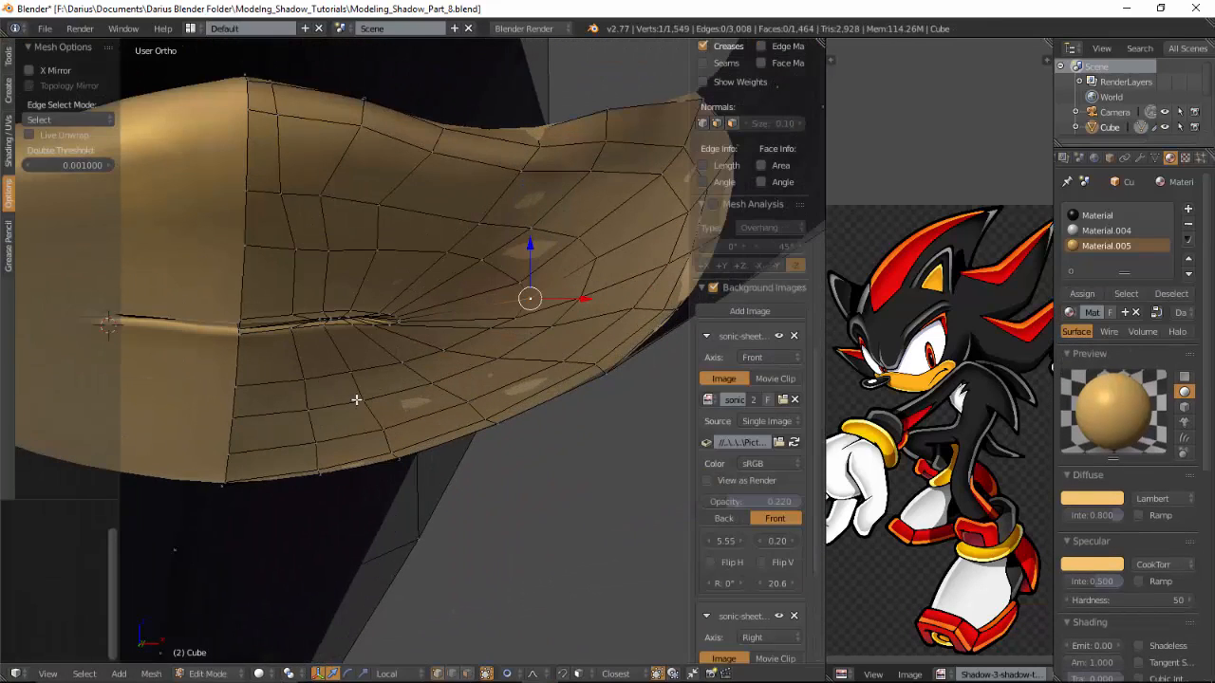
Step: Select the mouth line's two centre vertices and raise them about 0.013 with smooth proportional editing at size 0.14
right_click(255, 330)
key("g")
left_click(249, 335)
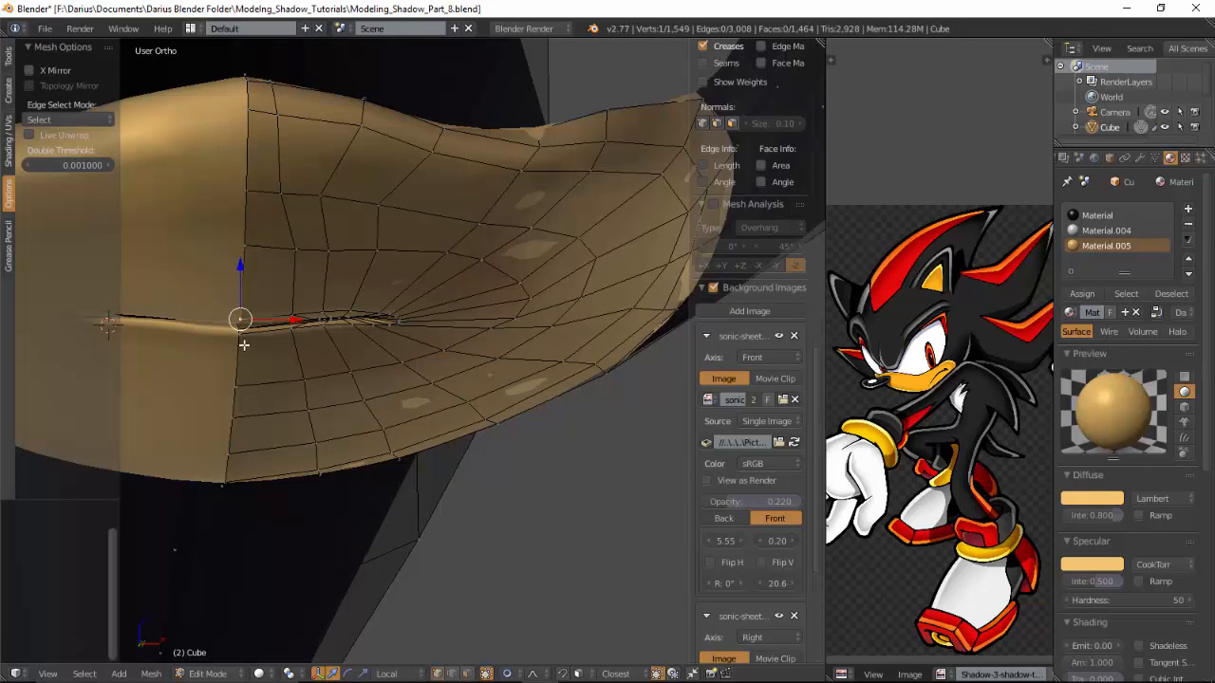
key("g")
scroll(275, 513, "down", 1)
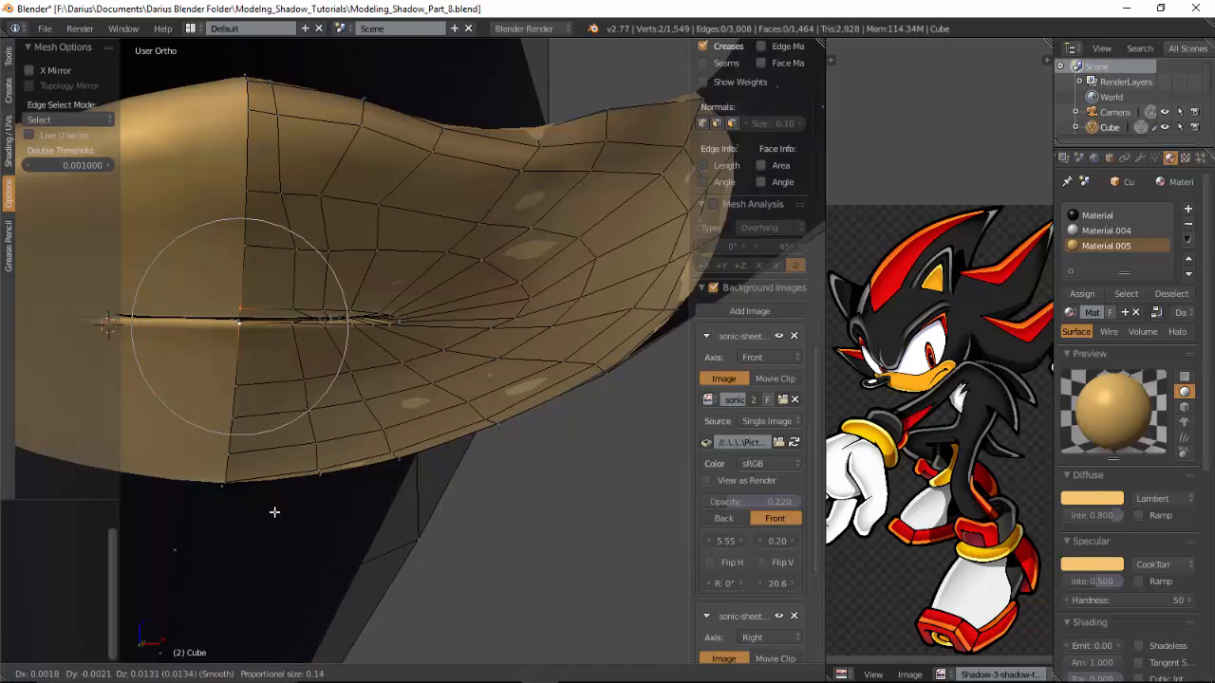
left_click(274, 510)
key("Tab")
scroll(274, 496, "down", 6)
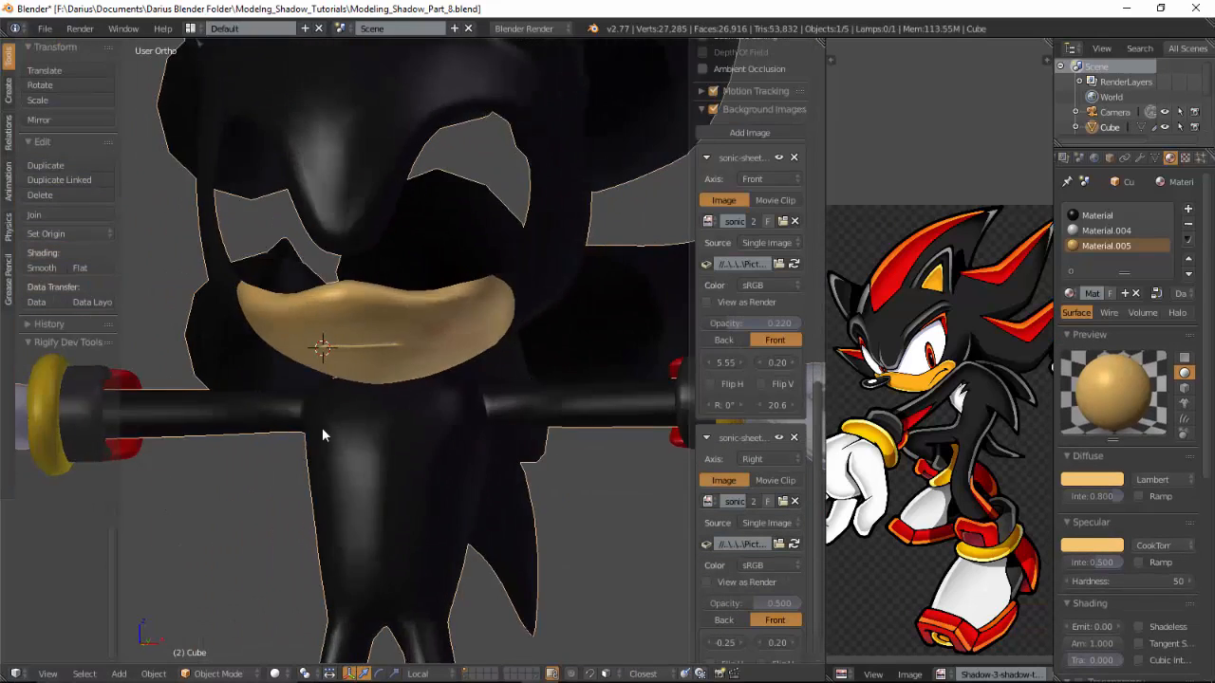
middle_click_drag(295, 430, 311, 434)
key("KP_1")
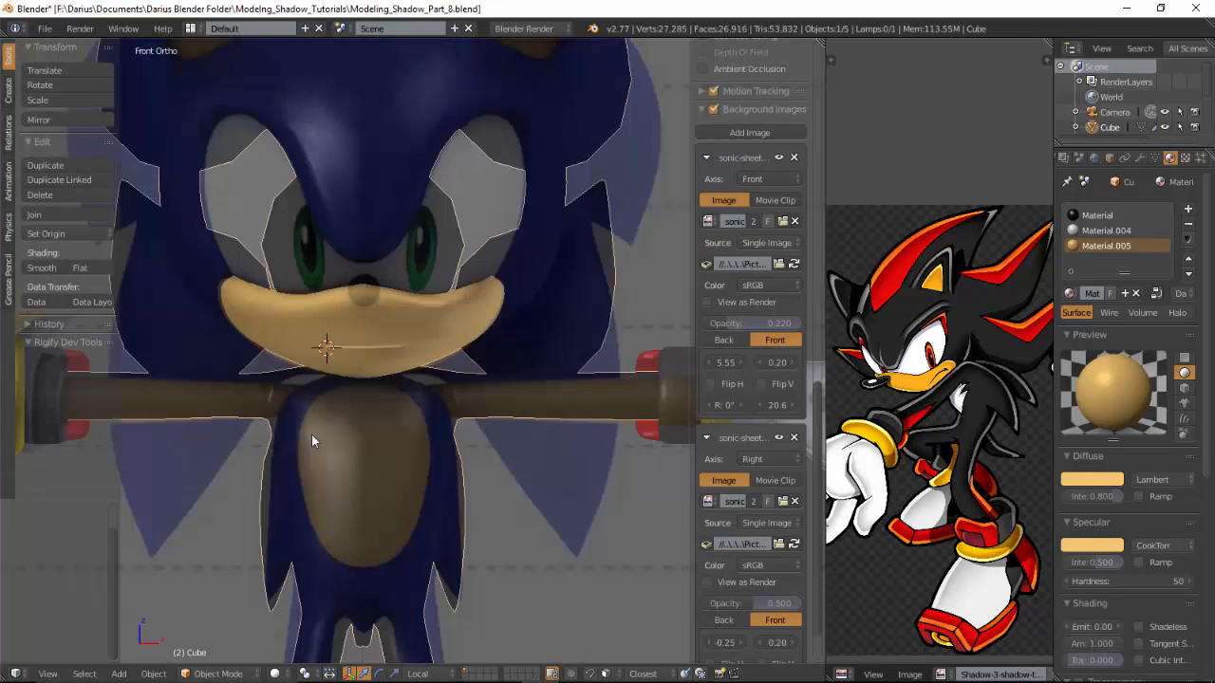
key("alt+Tab")
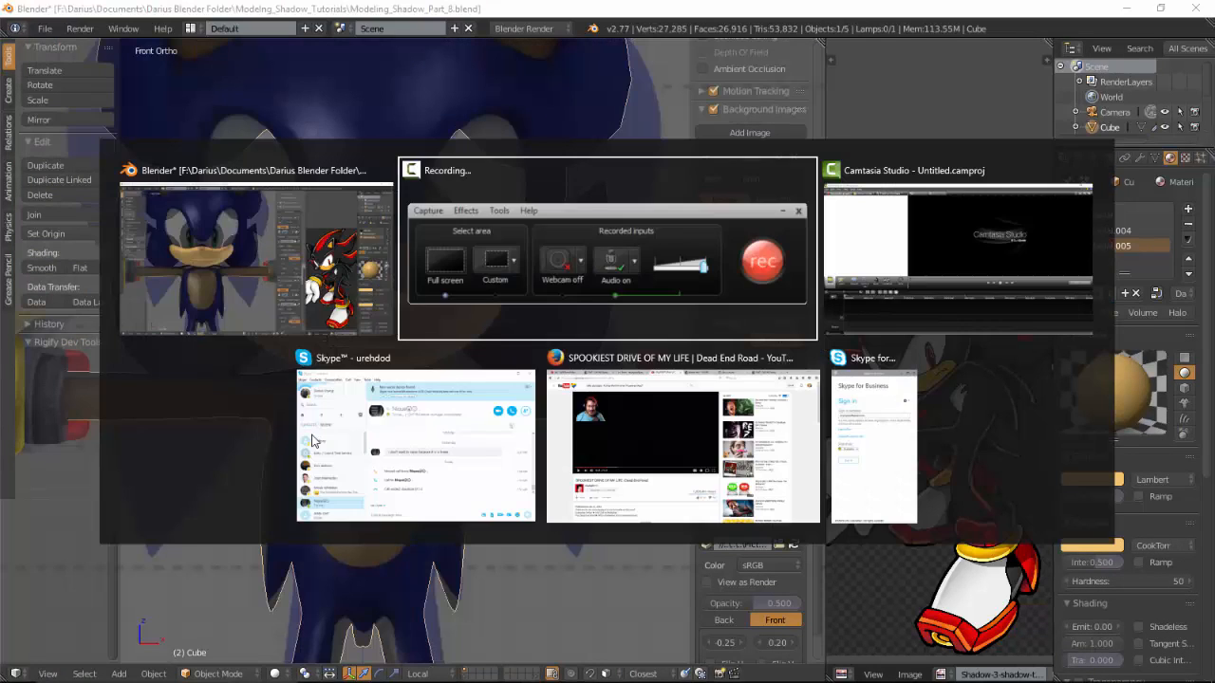
key("alt+Tab")
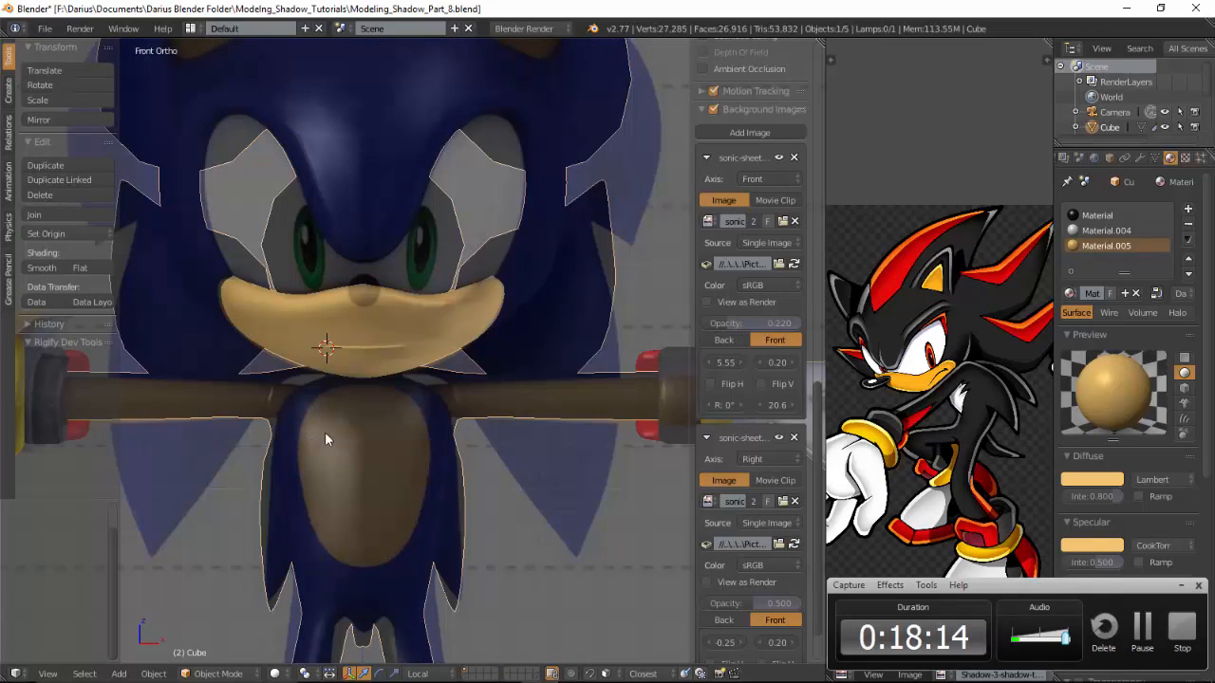
left_click(1181, 586)
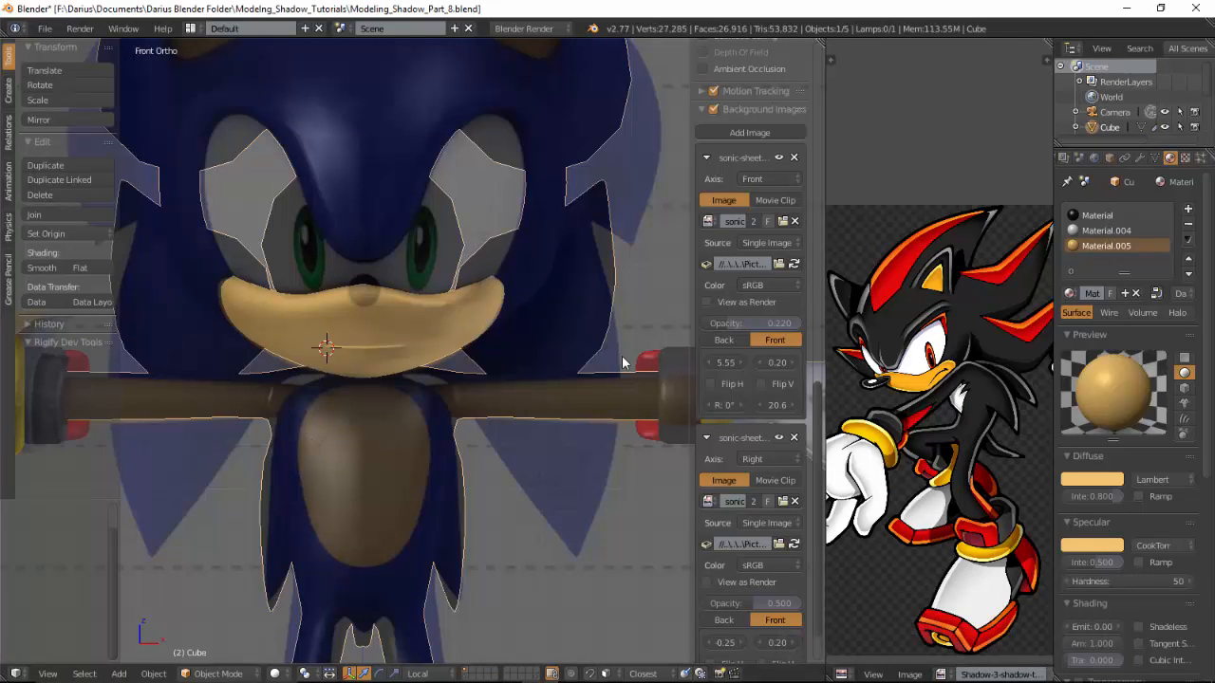
Step: Examine the whole character and compare the smoothed muzzle with the front reference image
middle_click_drag(553, 403, 518, 405)
scroll(518, 405, "down", 4)
middle_click_drag(438, 369, 413, 377)
scroll(489, 378, "down", 3)
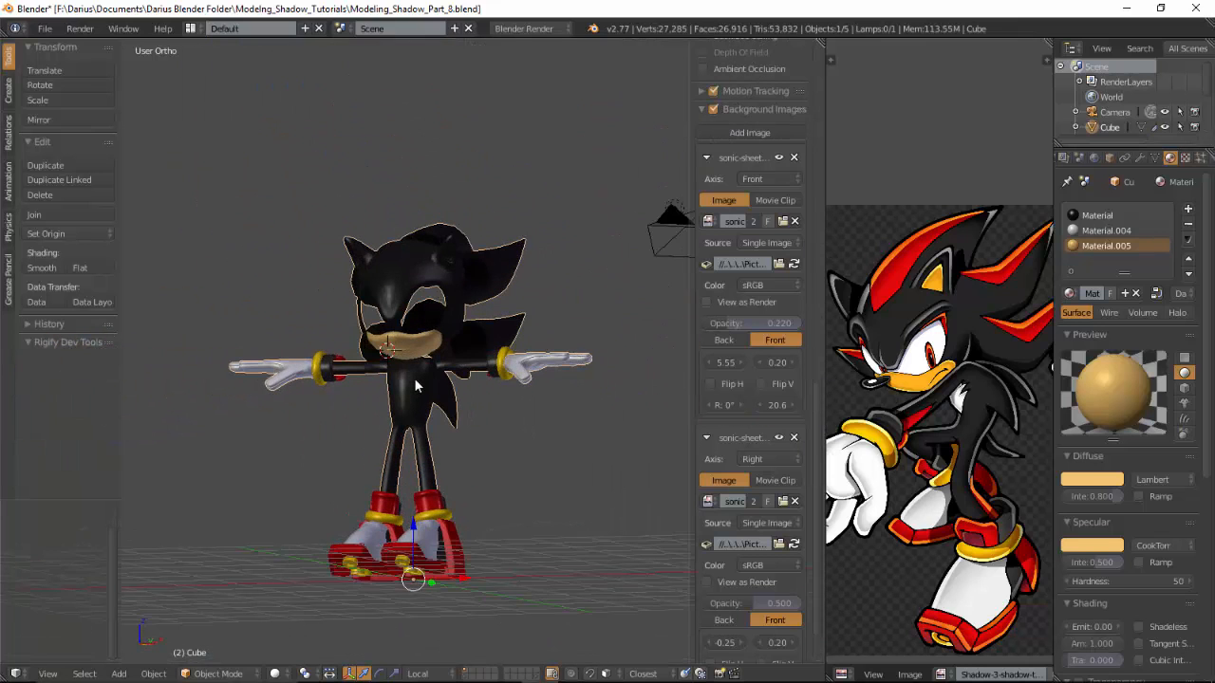
key("KP_1")
scroll(414, 385, "up", 6)
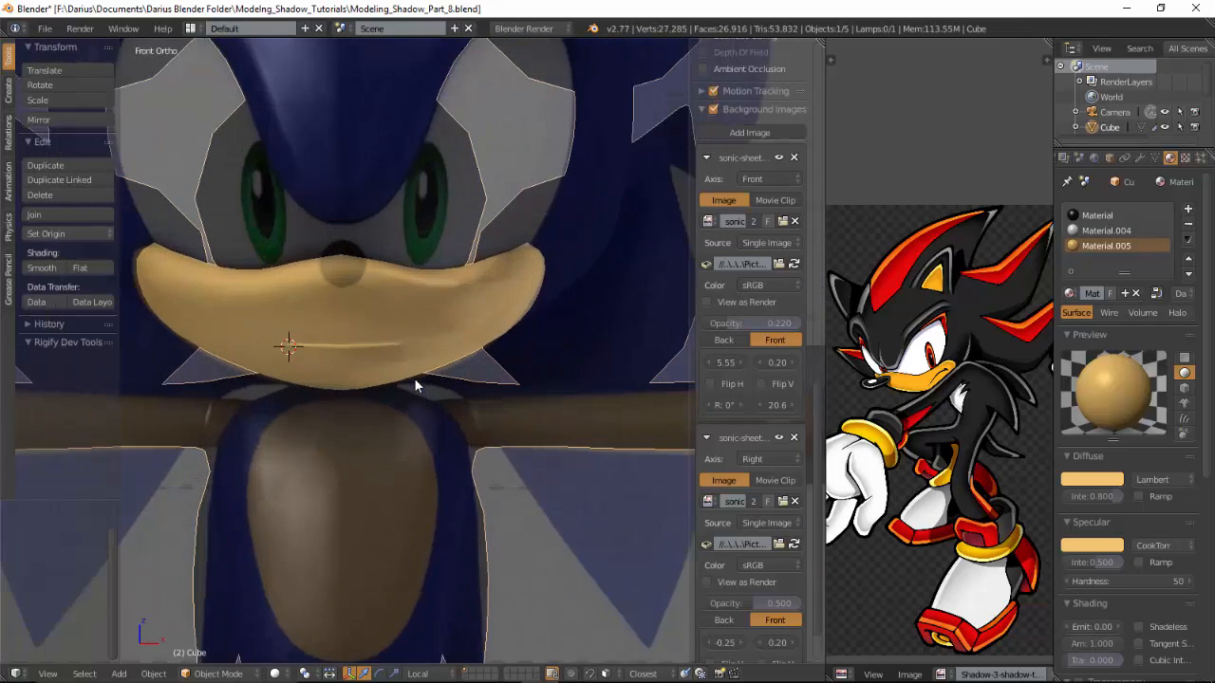
scroll(436, 346, "up", 1)
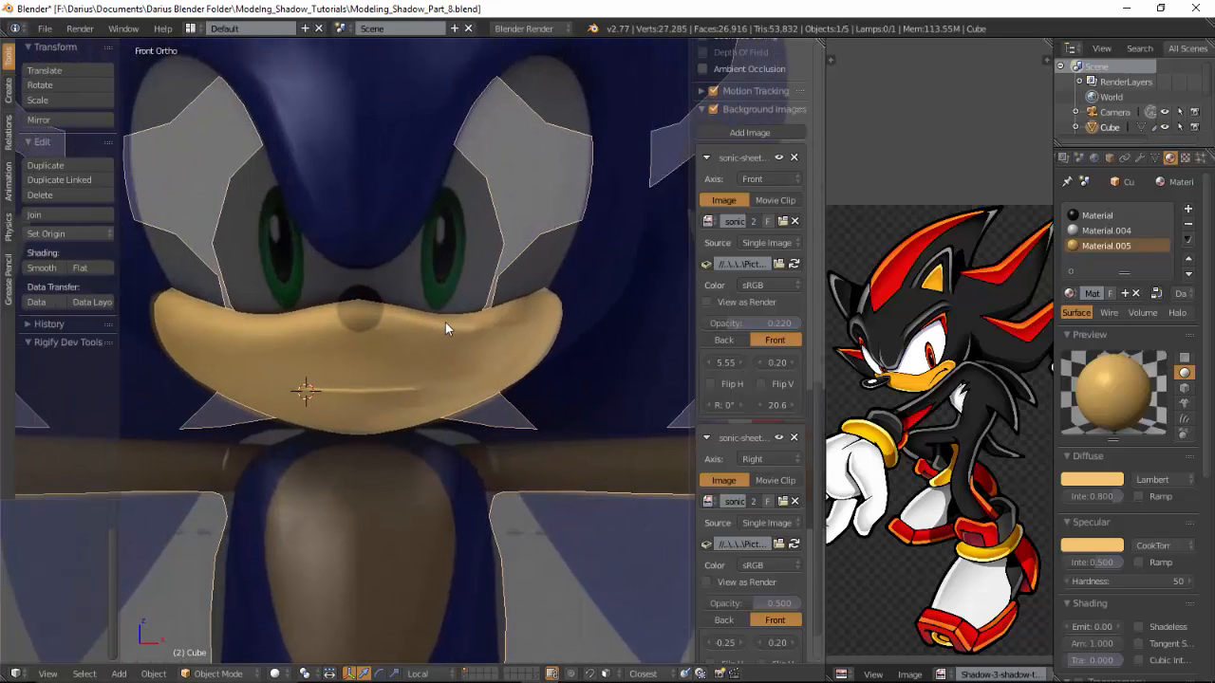
key("Tab")
key("Tab")
scroll(488, 321, "down", 3)
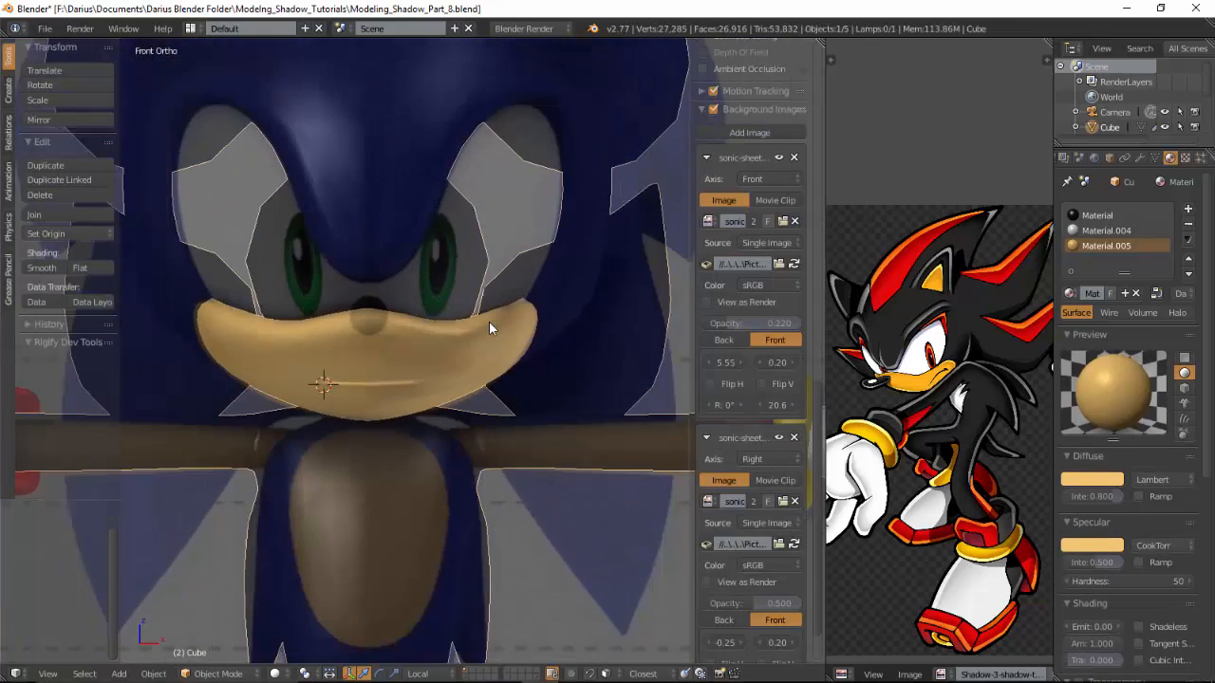
Step: Remove both the front and right reference background images from the viewport
middle_click_drag(489, 321, 454, 368)
scroll(446, 333, "down", 3)
scroll(482, 344, "down", 2)
left_click(795, 157)
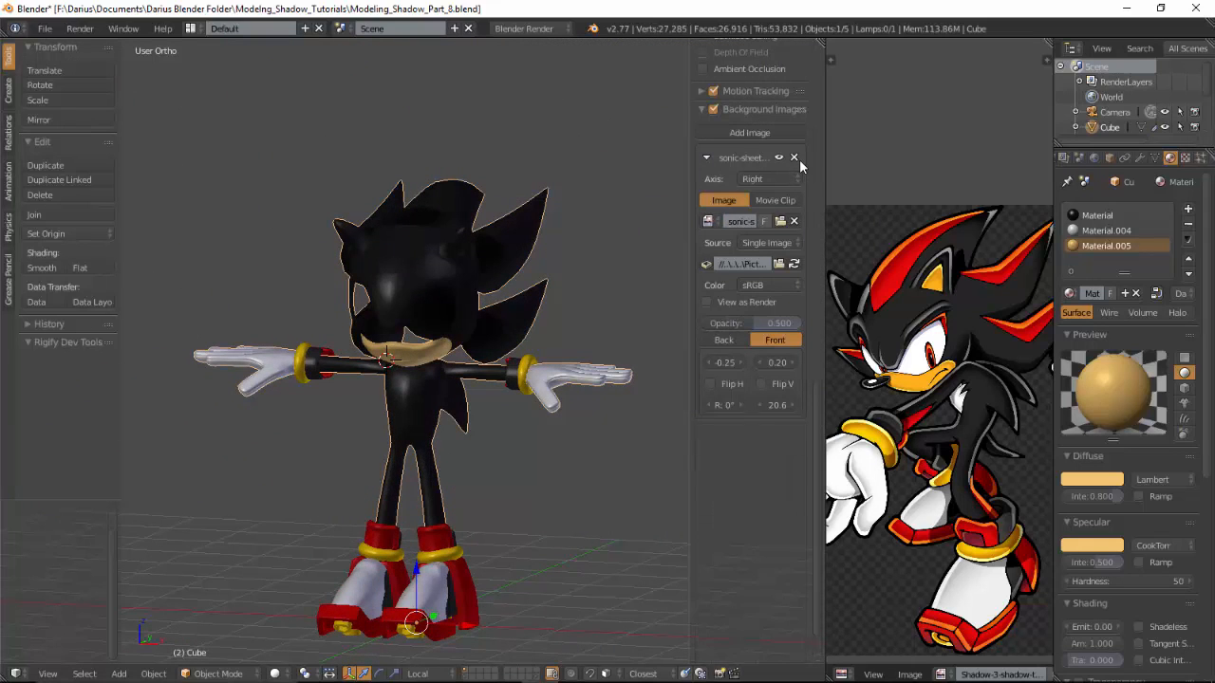
left_click(794, 158)
Step: Reveal all hidden parts of the mesh in edit mode, clear the selection and frame the face from the front
scroll(156, 521, "up", 4)
middle_click_drag(155, 519, 416, 395)
key("Tab")
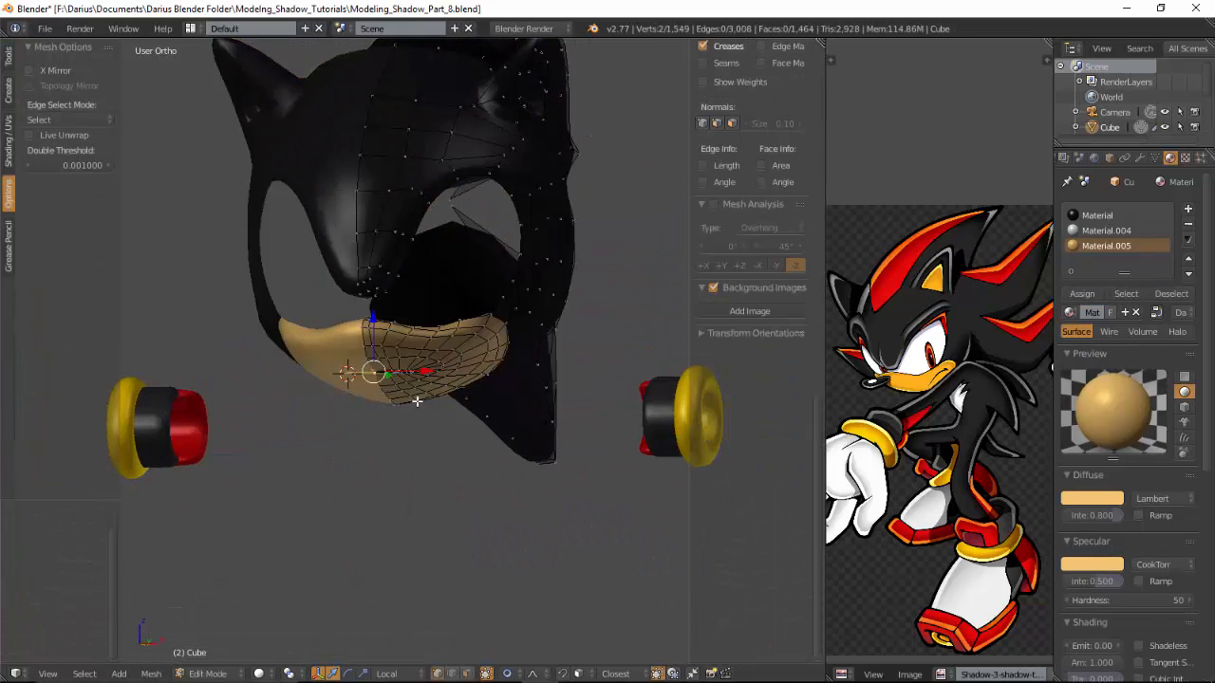
key("KP_1")
key("alt+h")
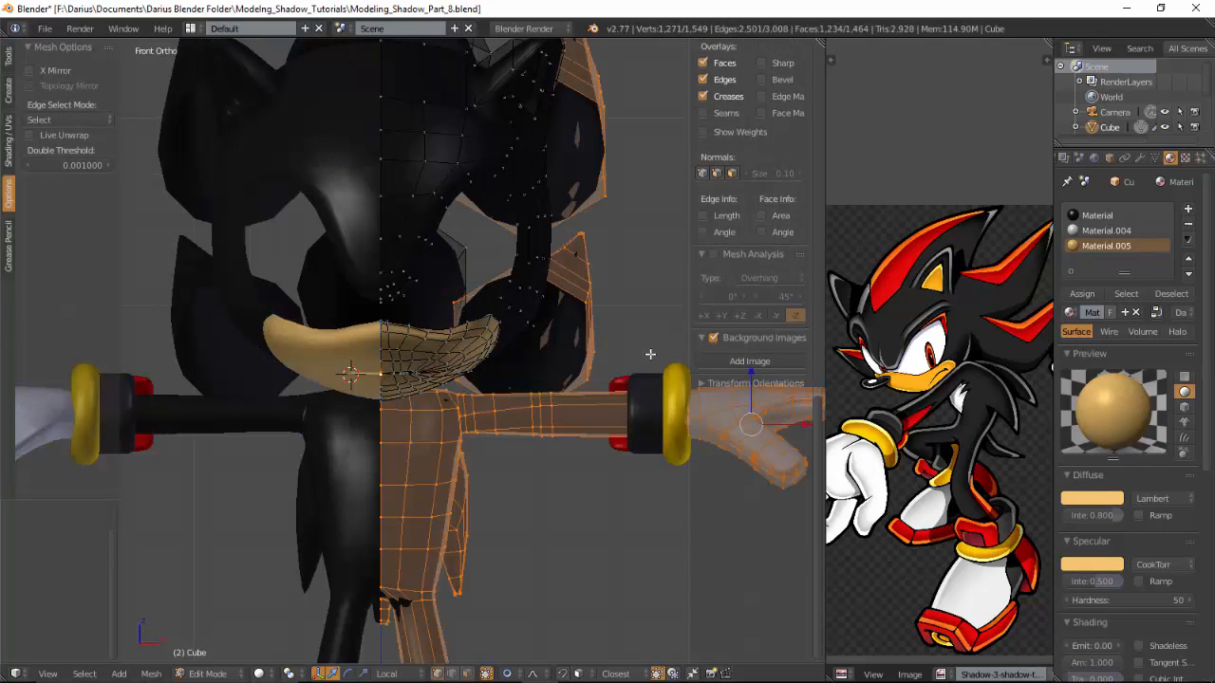
scroll(578, 360, "up", 4)
key("a")
middle_click_drag(425, 200, 432, 331, "shift")
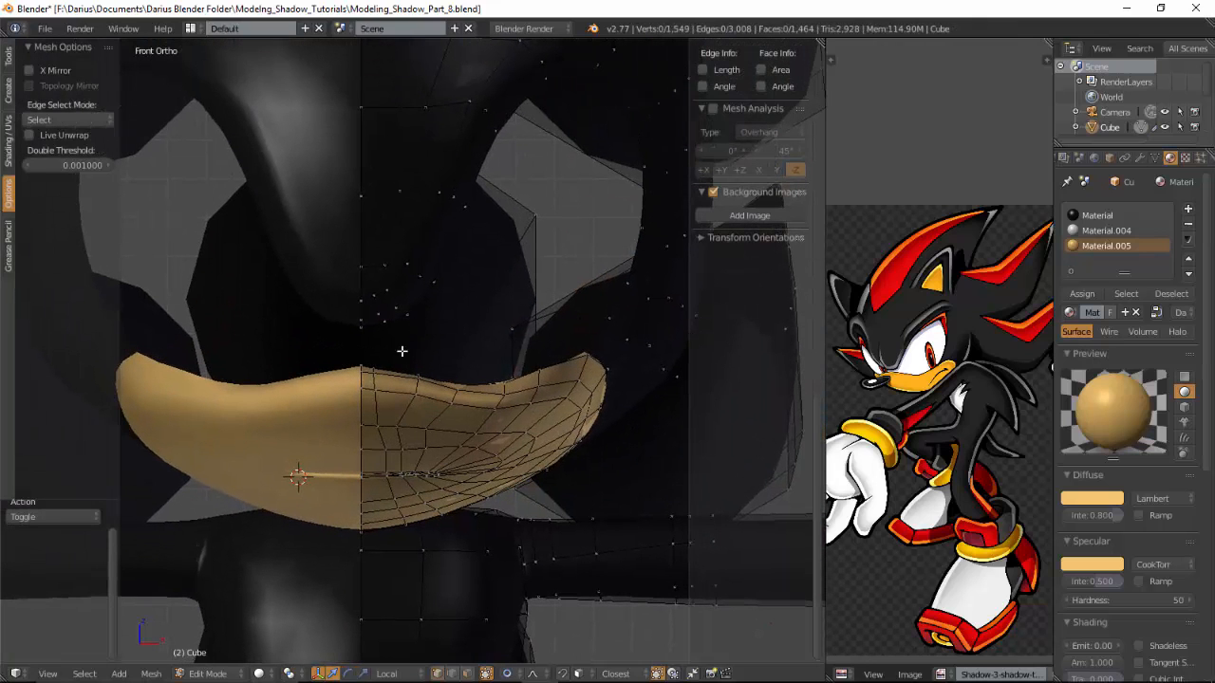
Step: Lower the centre vertex at the brow's pointed tip about 0.080 with smooth proportional editing at size 0.24
right_click(362, 329)
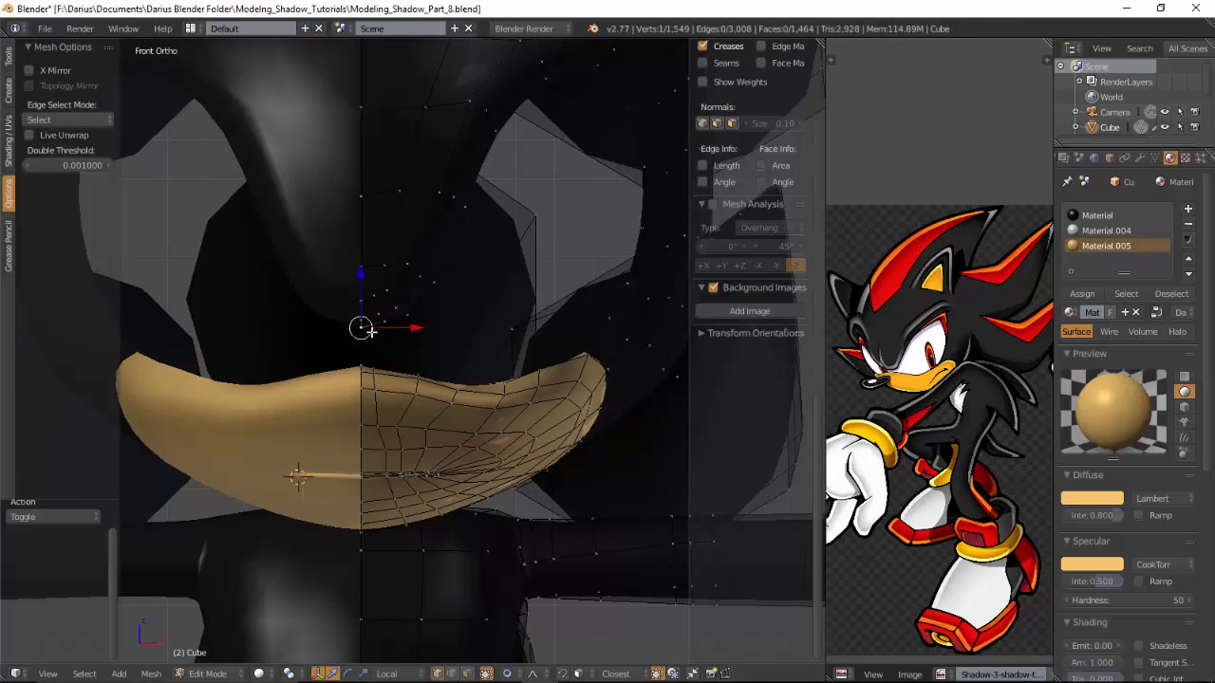
key("g")
scroll(370, 341, "up", 5)
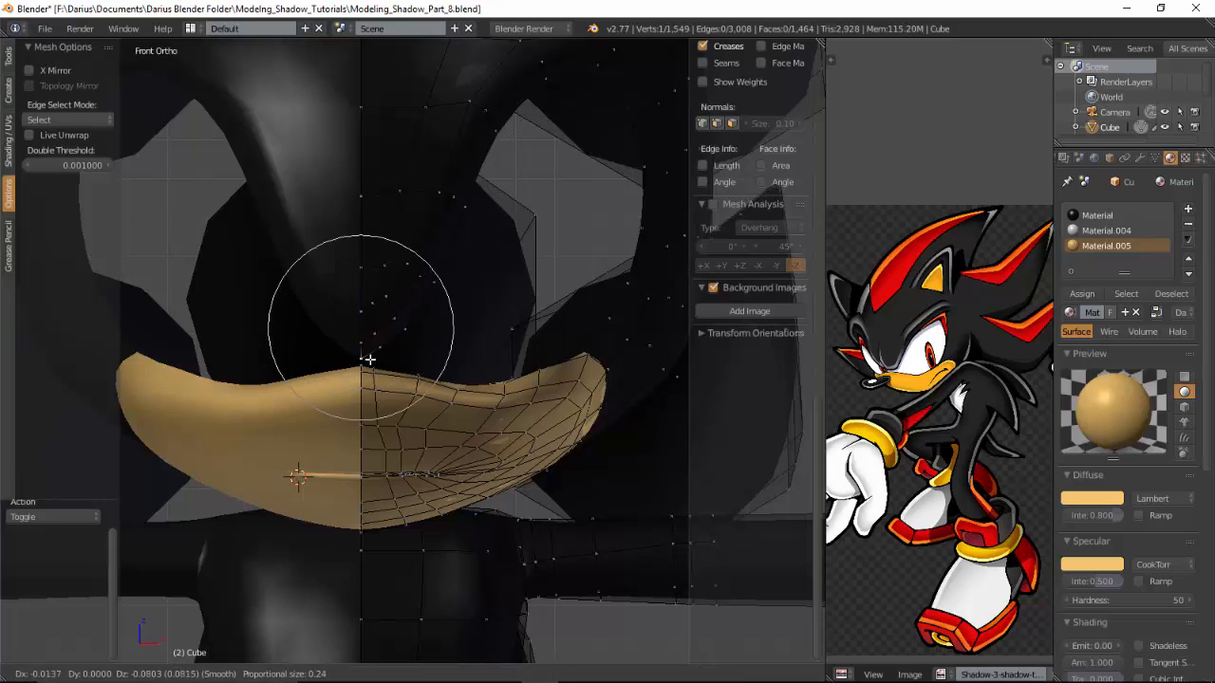
left_click(367, 359)
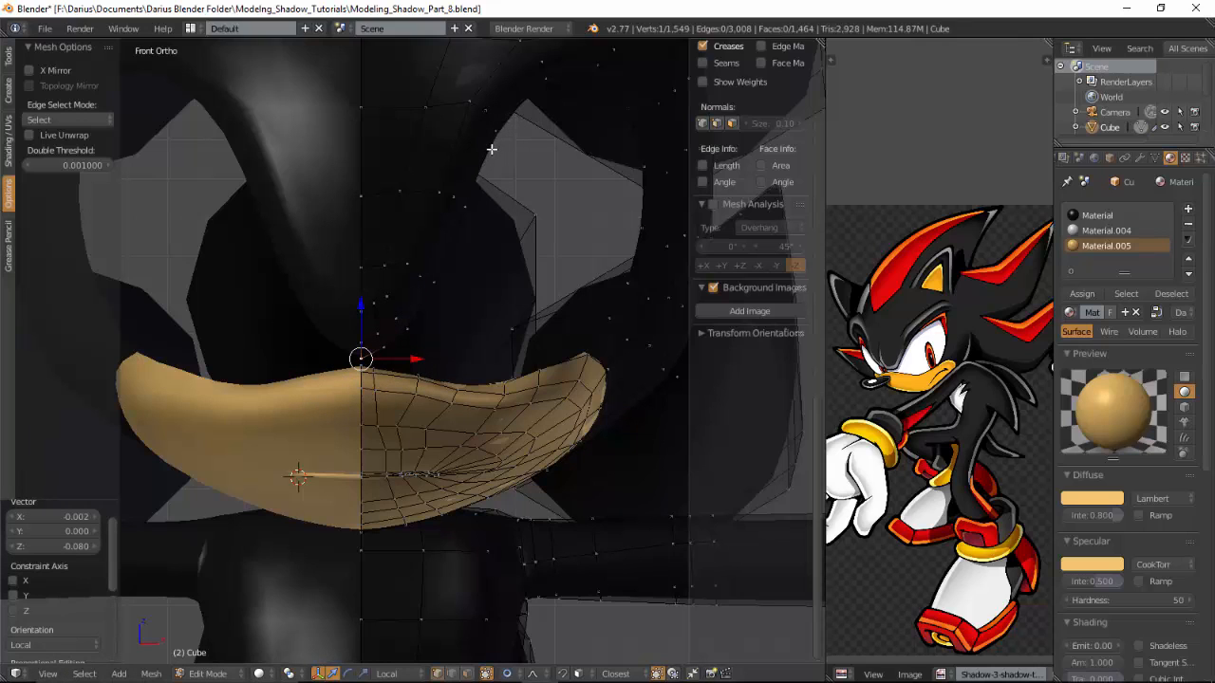
Step: Move the inner eye-edge vertex about 0.012 outward and 0.020 down, and the one above it about 0.035 outward and 0.067 down
key("g")
scroll(468, 204, "up", 4)
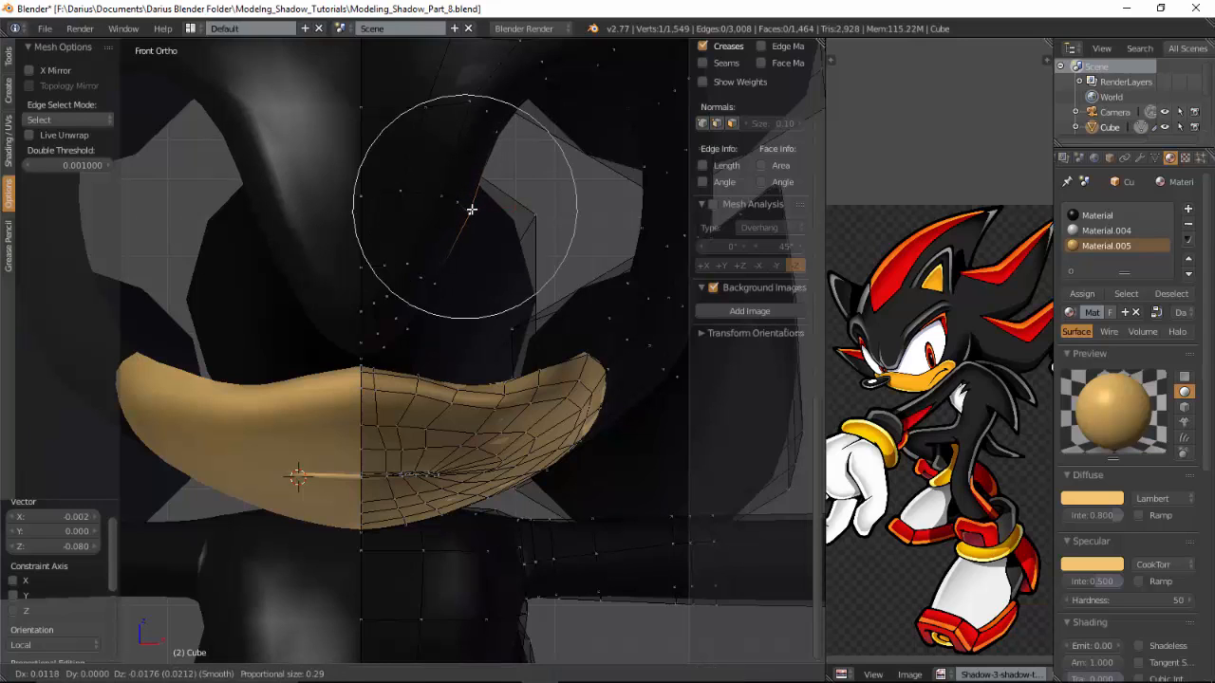
left_click(470, 207)
key("g")
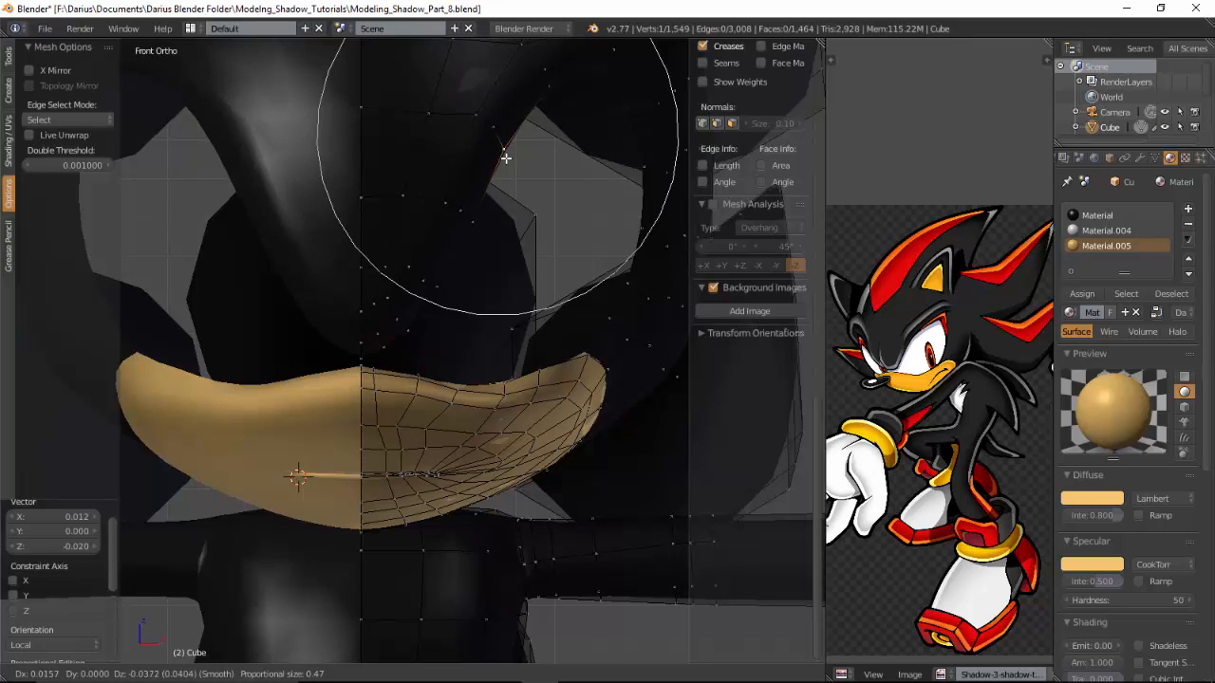
left_click(495, 192)
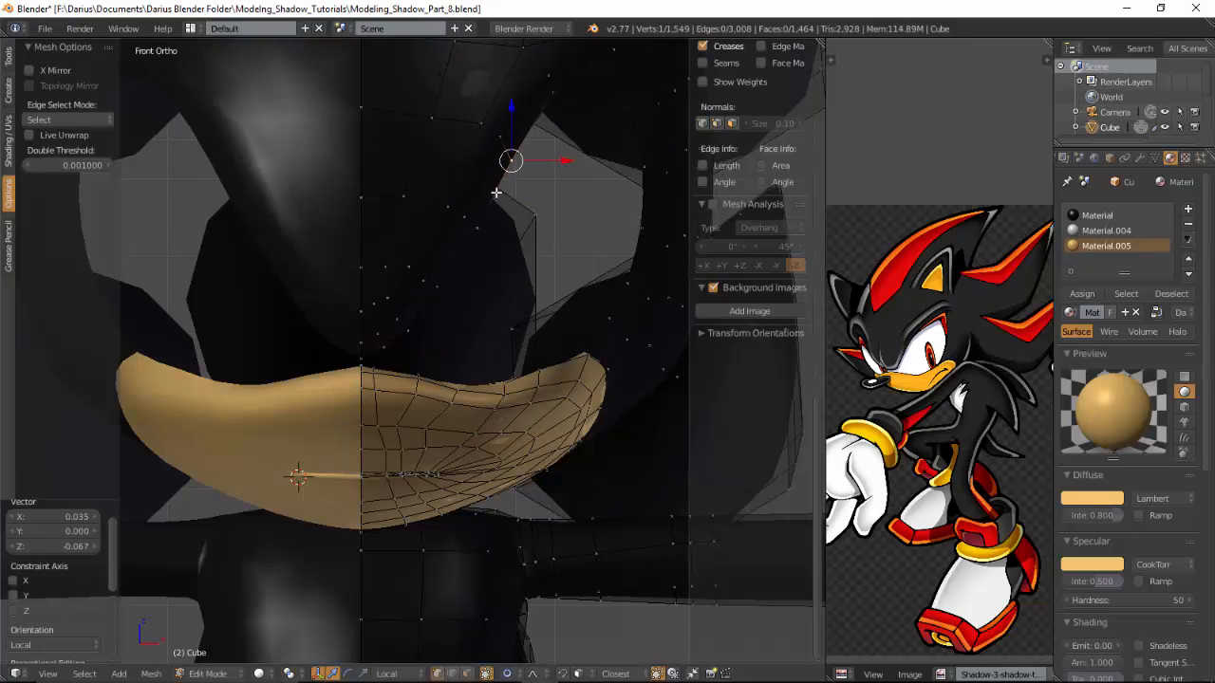
Step: Refine the inner eye edge, moving its upper vertex about 0.010 outward and 0.014 down
key("g")
left_click(478, 226)
right_click(511, 160)
key("g")
left_click(515, 167)
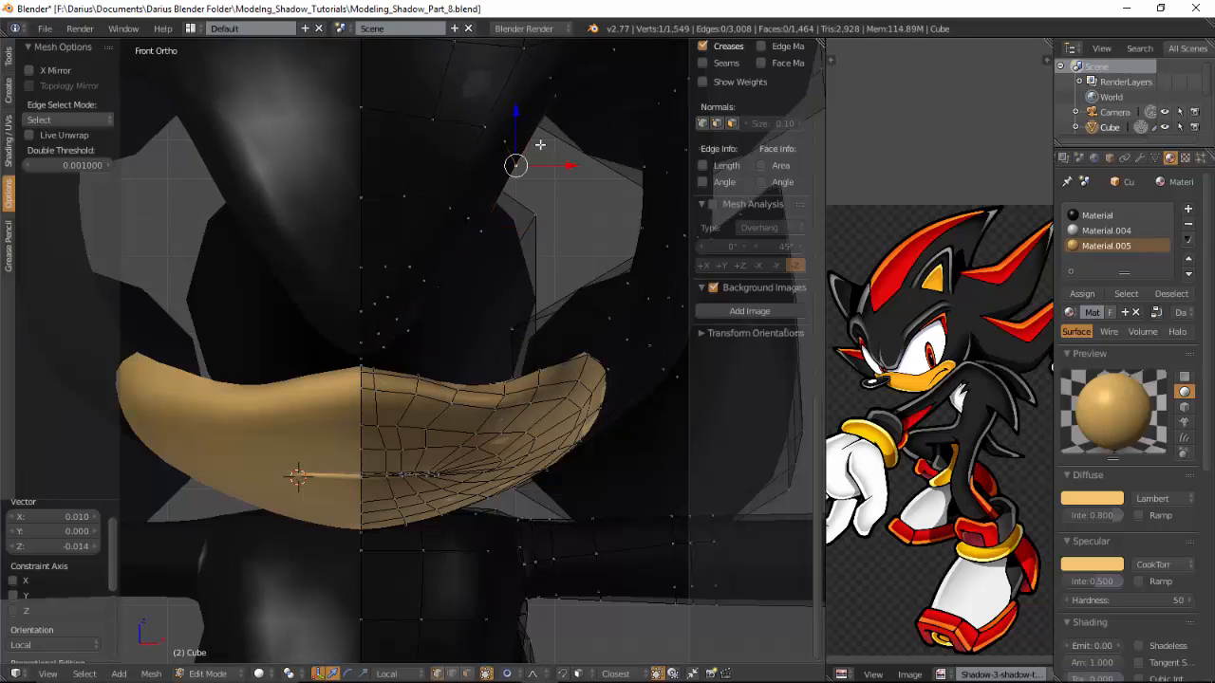
Step: Move the brow-edge vertex nearer the muzzle about 0.012 outward and 0.016 down, and check the smoothed face from the front
key("g")
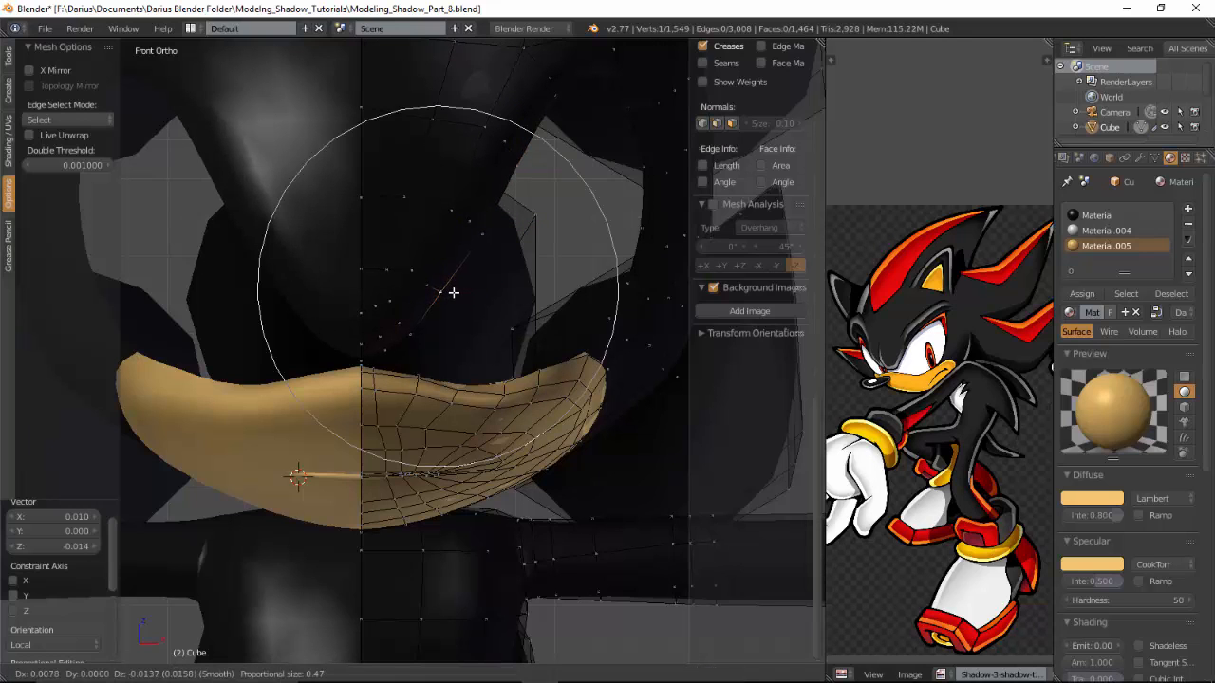
scroll(453, 290, "up", 5)
left_click(453, 293)
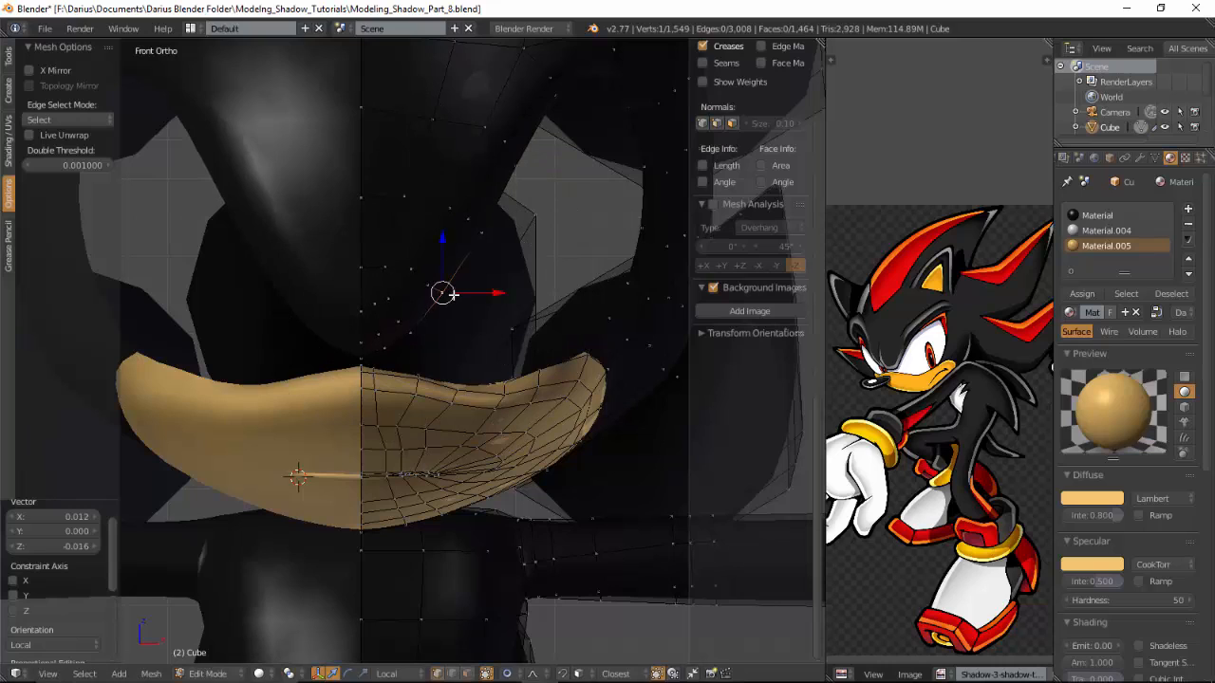
key("Tab")
scroll(453, 290, "down", 6)
mouse_move(473, 341)
middle_mouse_down()
mouse_move(310, 329)
mouse_move(532, 322)
mouse_move(475, 333)
middle_mouse_up()
key("KP_1")
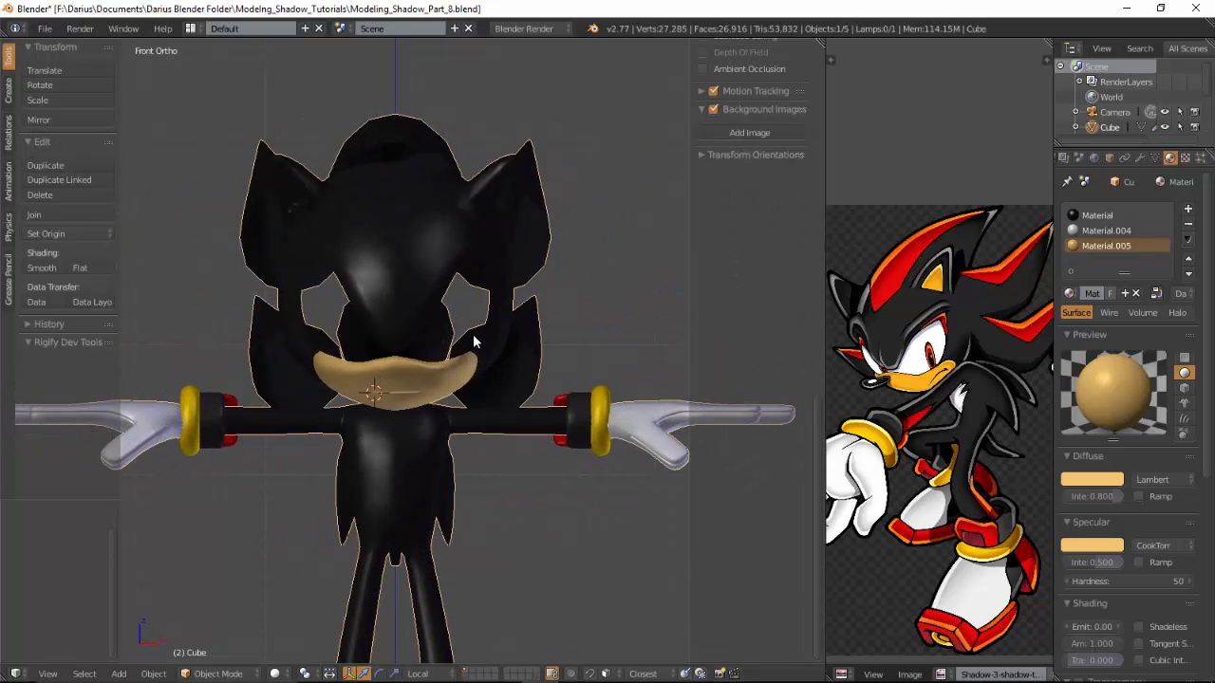
scroll(474, 342, "up", 3)
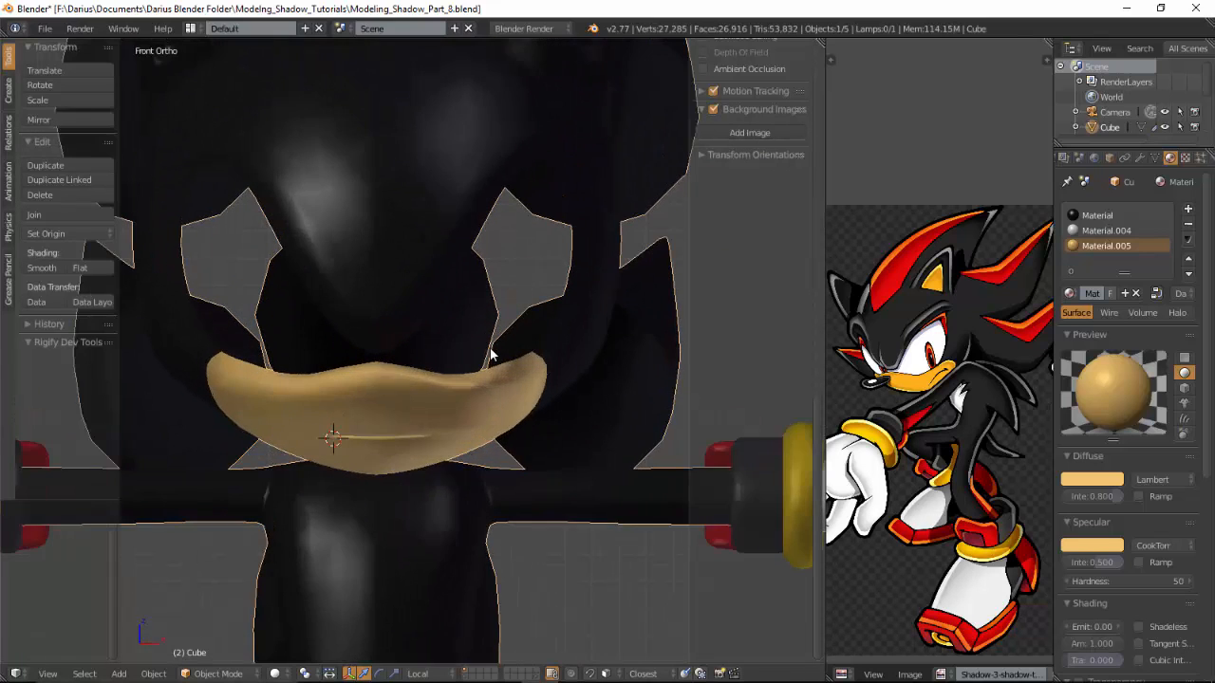
Step: Select the four inner-ear faces in face select mode and assign the tan Material.005 to them
key("Tab")
middle_click_drag(553, 183, 500, 284)
key("ctrl+Tab")
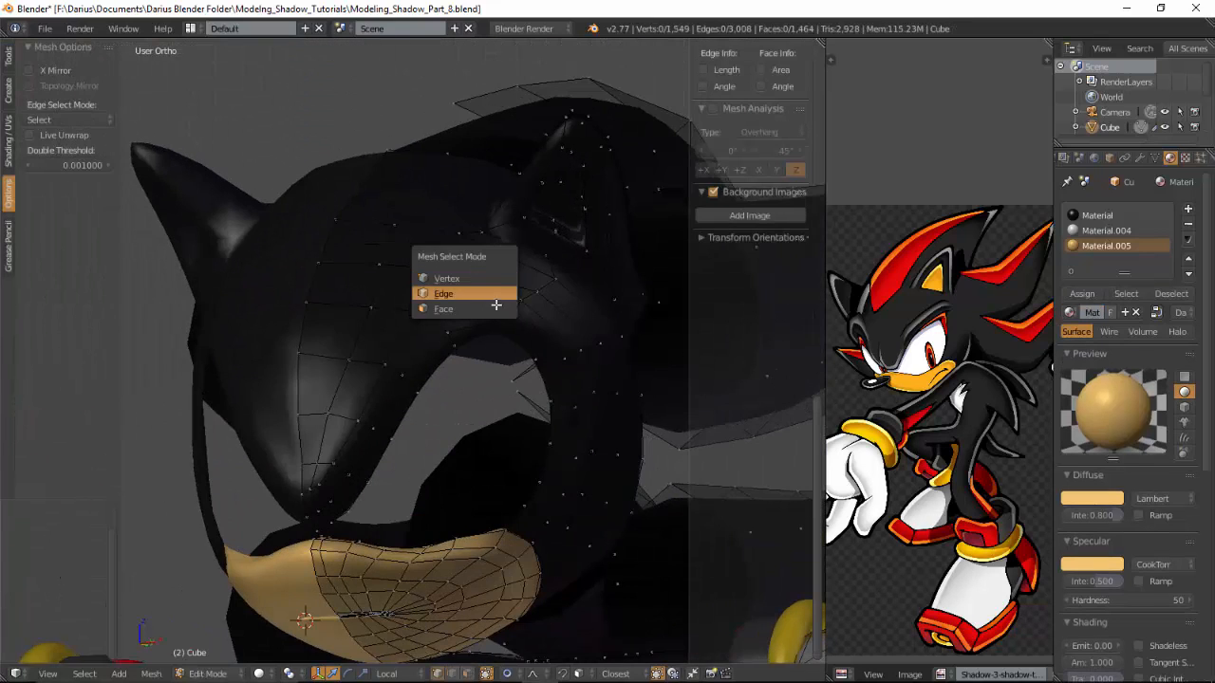
left_click(496, 306)
scroll(543, 280, "up", 4)
middle_click_drag(659, 156, 580, 330, "shift")
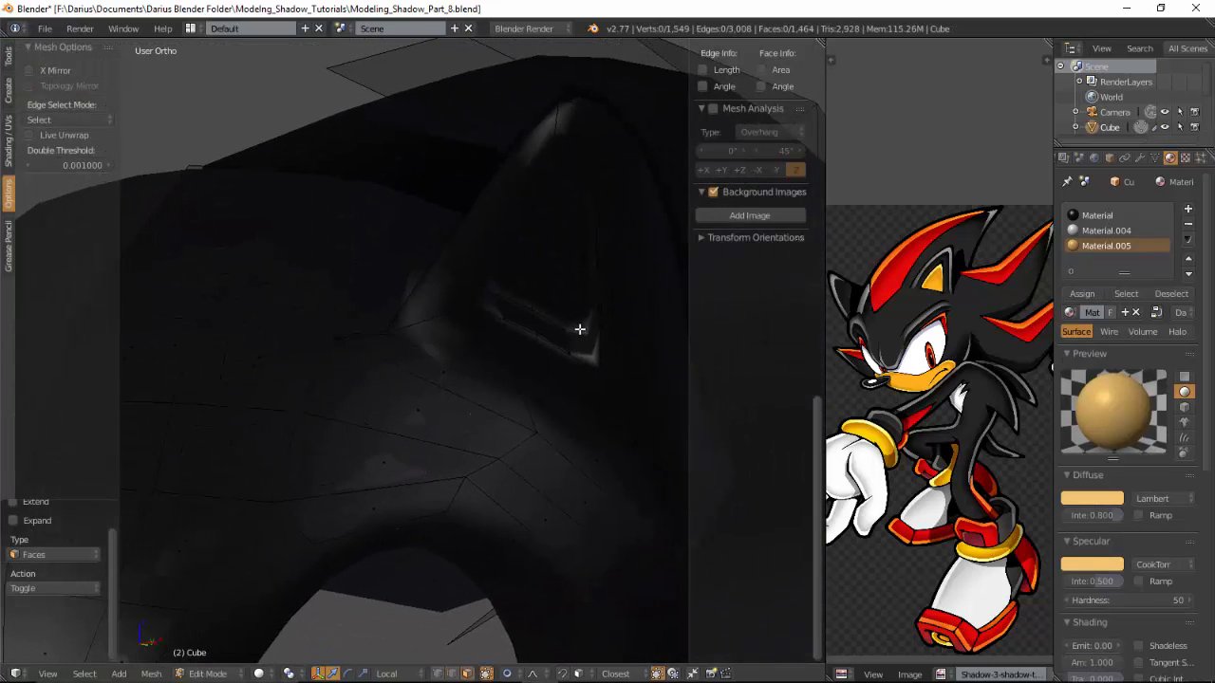
right_click(563, 272)
right_click(560, 195, "shift")
right_click(569, 204, "shift")
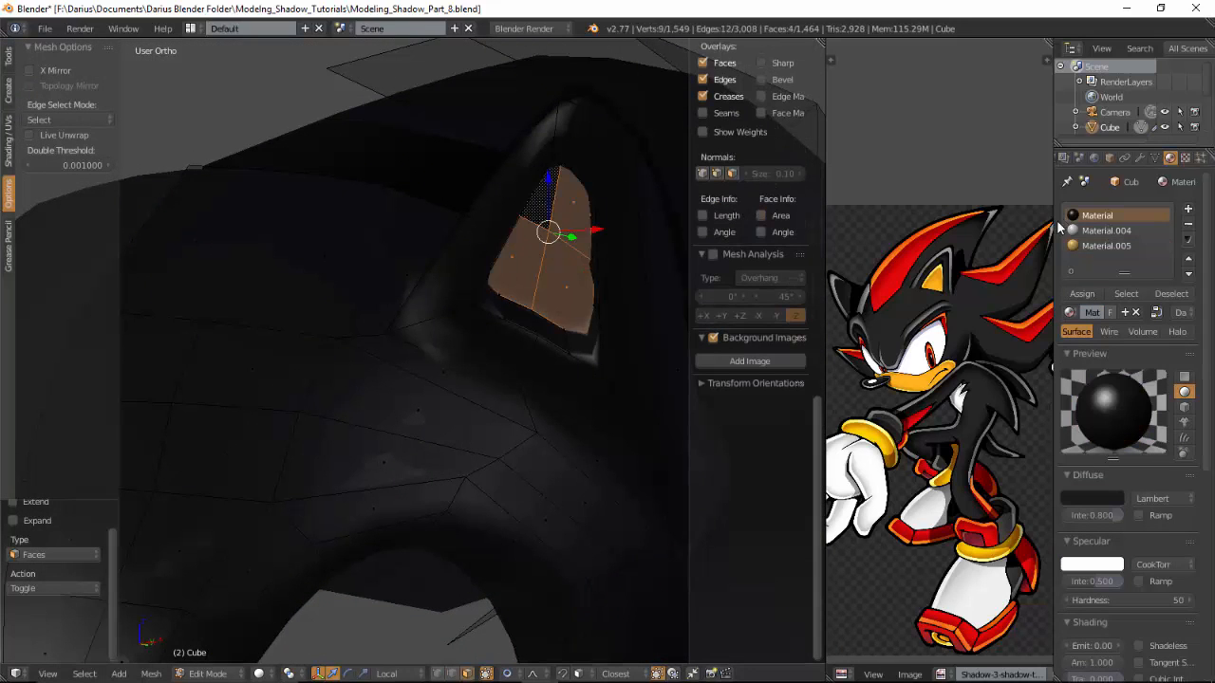
left_click(1101, 246)
left_click(1082, 293)
key("Tab")
scroll(390, 448, "down", 5)
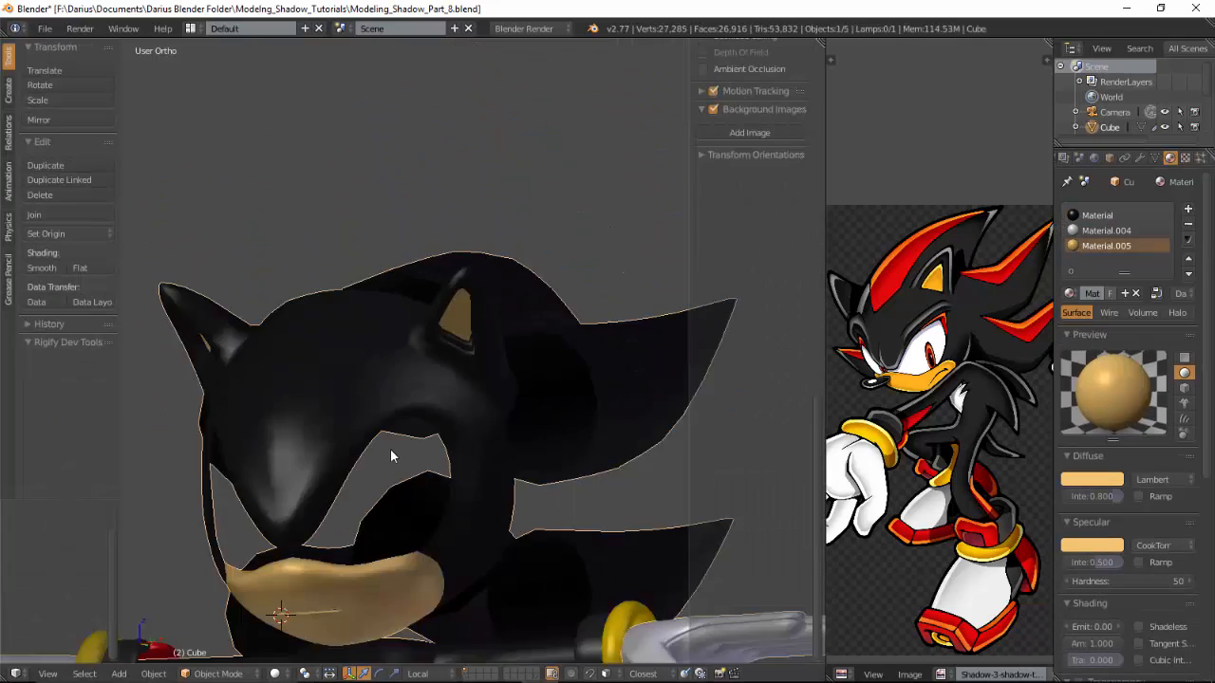
Step: Enter Edit Mode on the character and try to select the thin face loop bordering the tan inner-ear faces
middle_click_drag(442, 448, 502, 439)
scroll(516, 427, "up", 8)
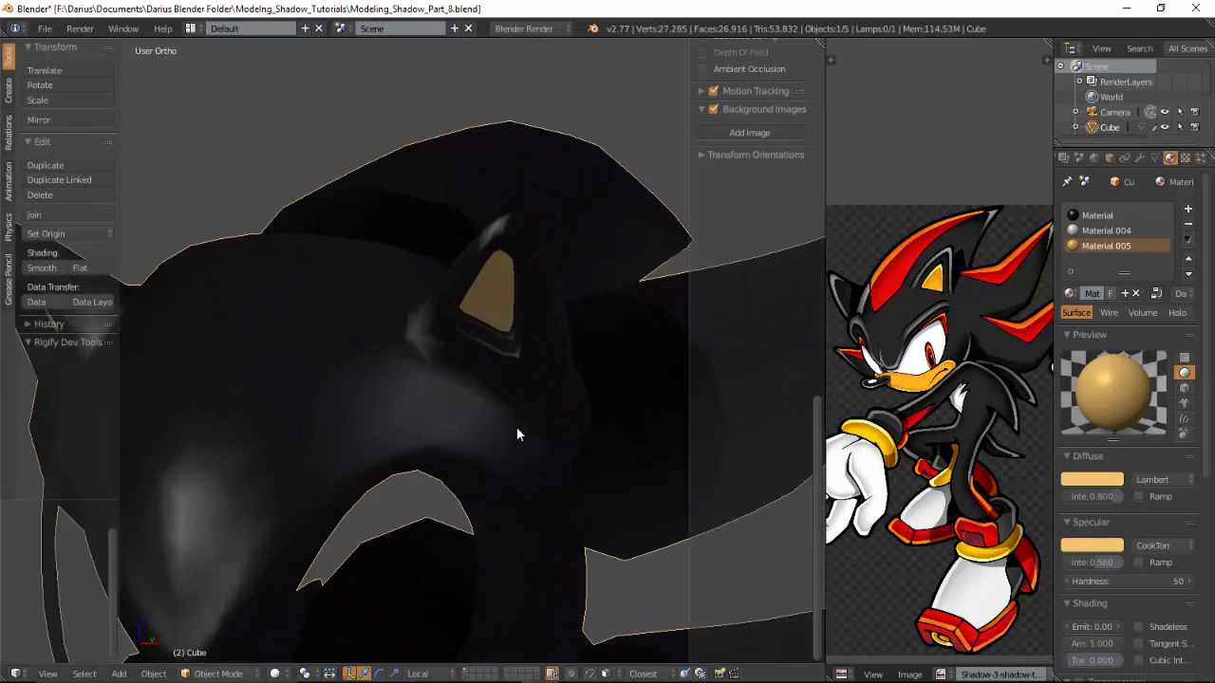
key("Tab")
scroll(531, 370, "up", 3)
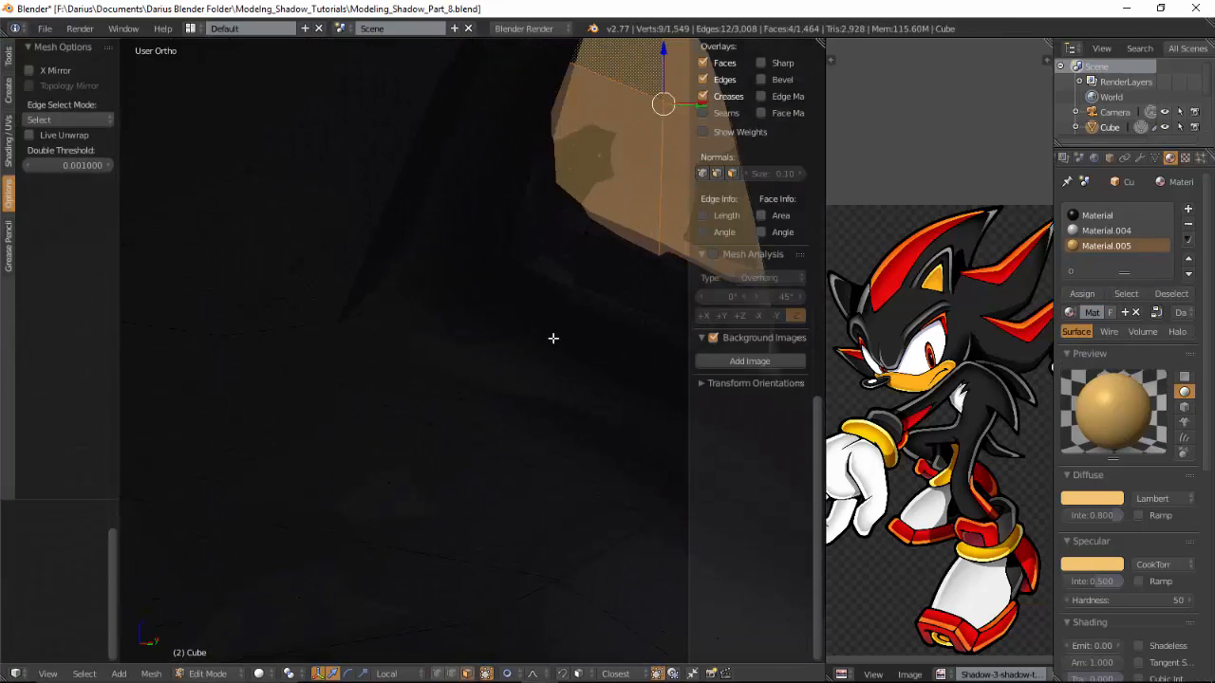
right_click(661, 254, "alt+shift")
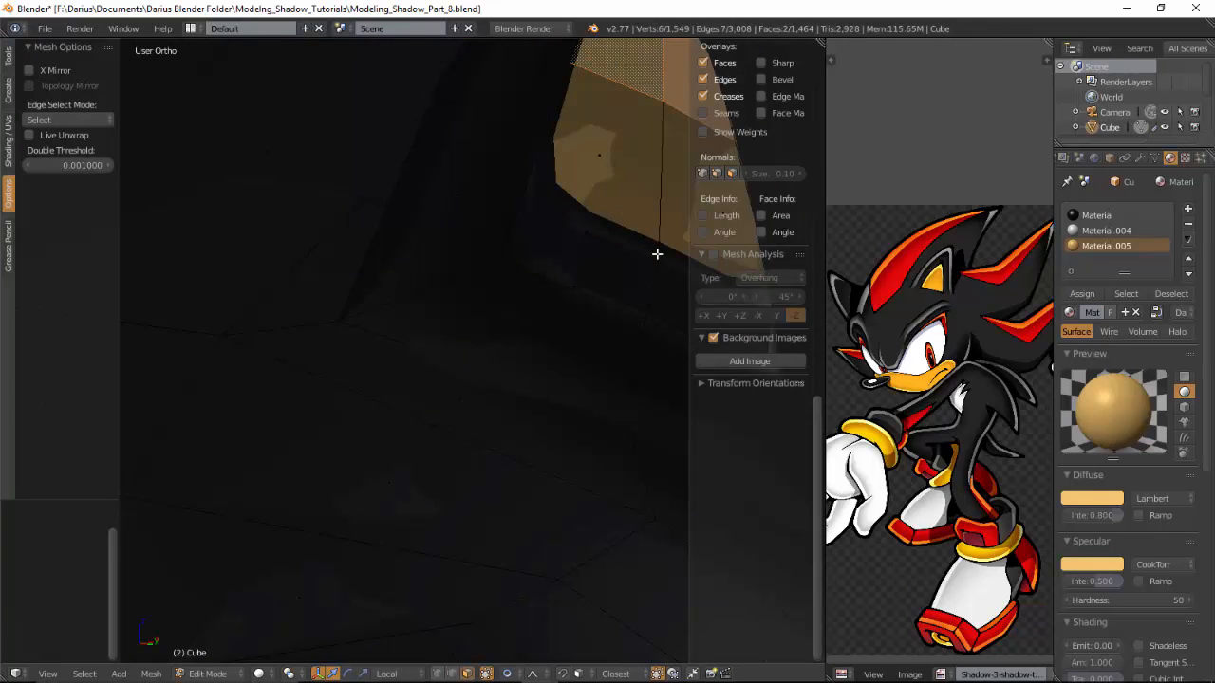
right_click(659, 253, "alt+shift")
right_click(658, 260, "alt+shift")
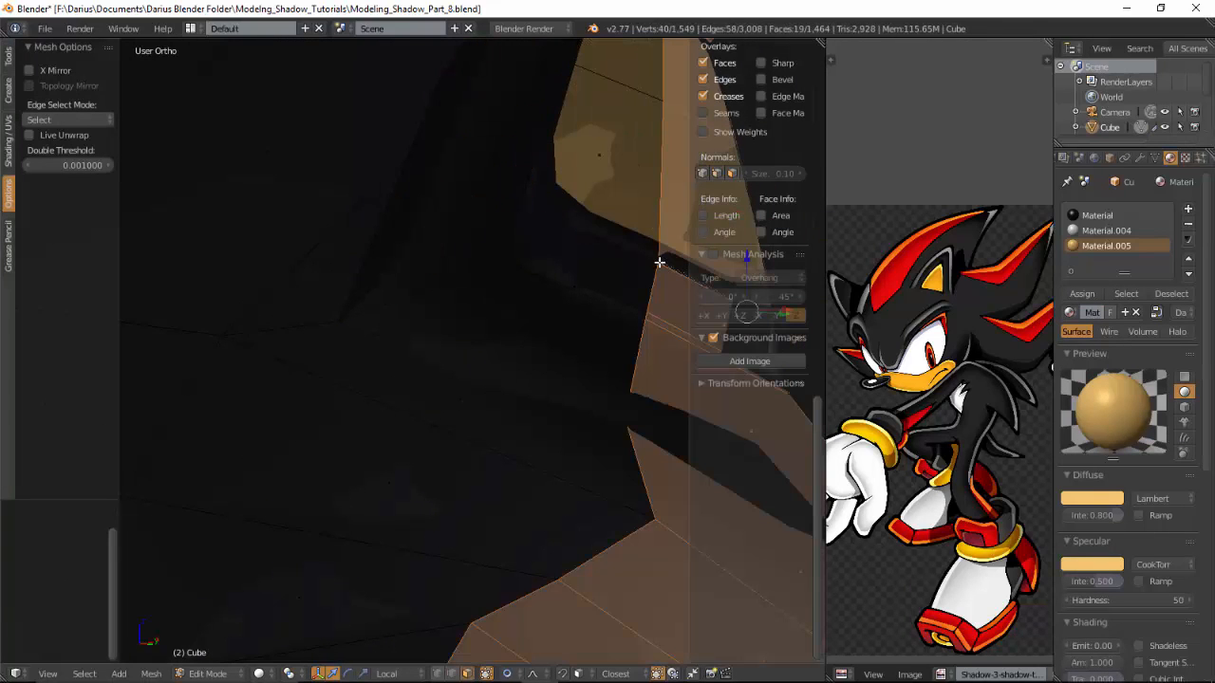
right_click(657, 261, "alt")
right_click(660, 261, "alt")
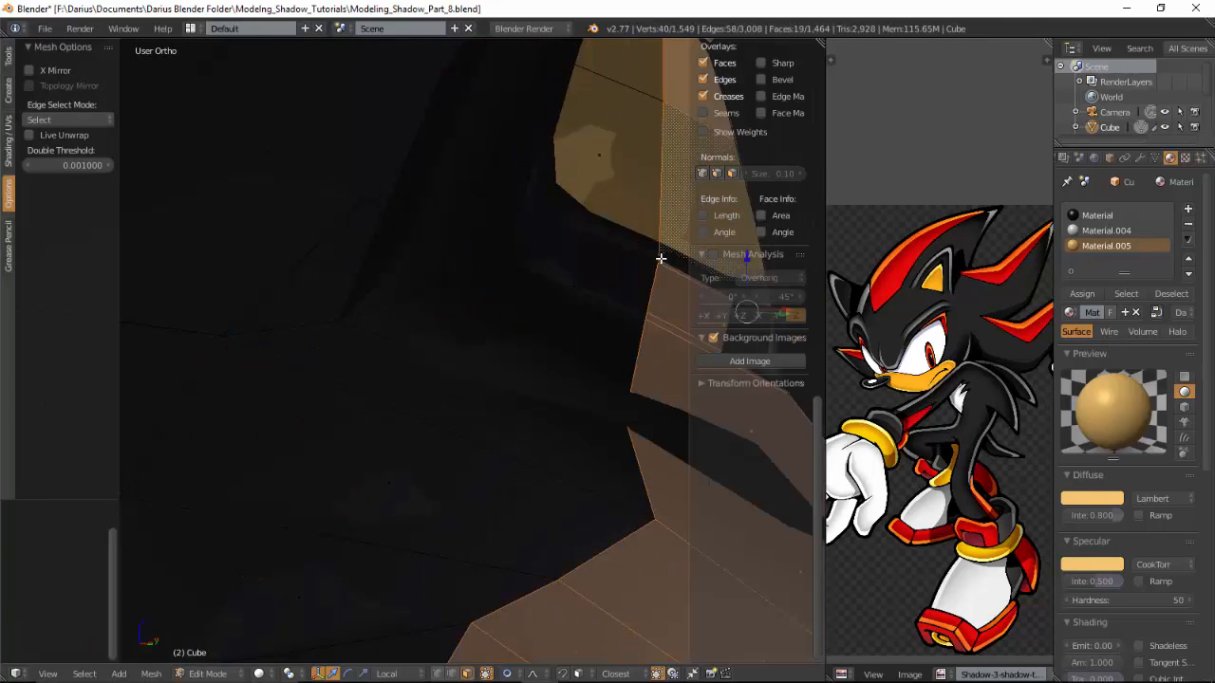
right_click(659, 264, "alt")
right_click(658, 261, "alt")
Step: Using wireframe display, select only the thin face loop around the inner ear, assign Material.005, and return to solid Object Mode
key("z")
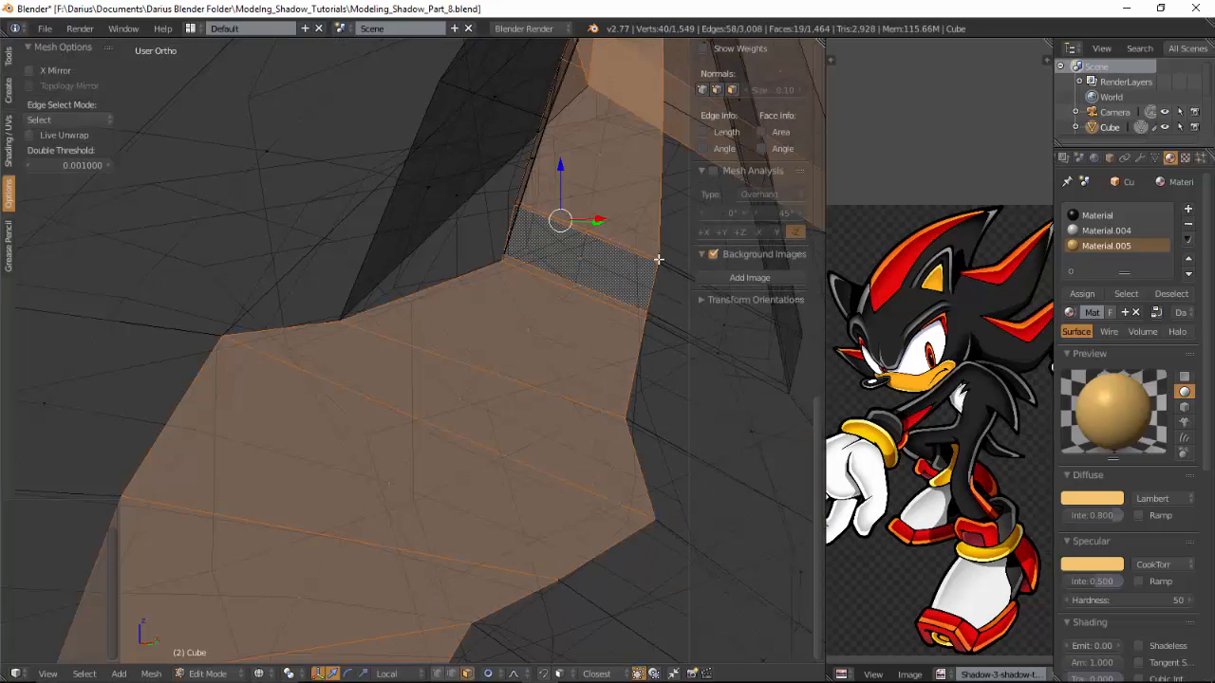
right_click(659, 259, "alt")
right_click(658, 260, "alt")
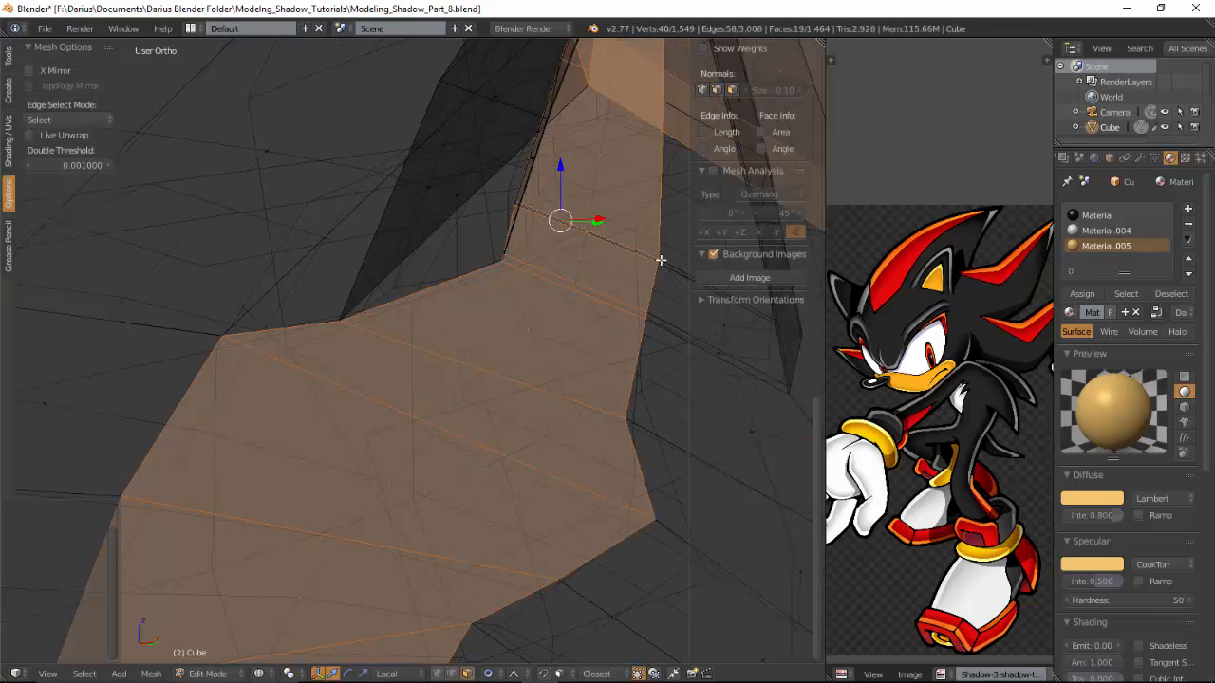
scroll(656, 276, "up", 5)
middle_click_drag(656, 281, 84, 500, "shift")
scroll(423, 376, "up", 6)
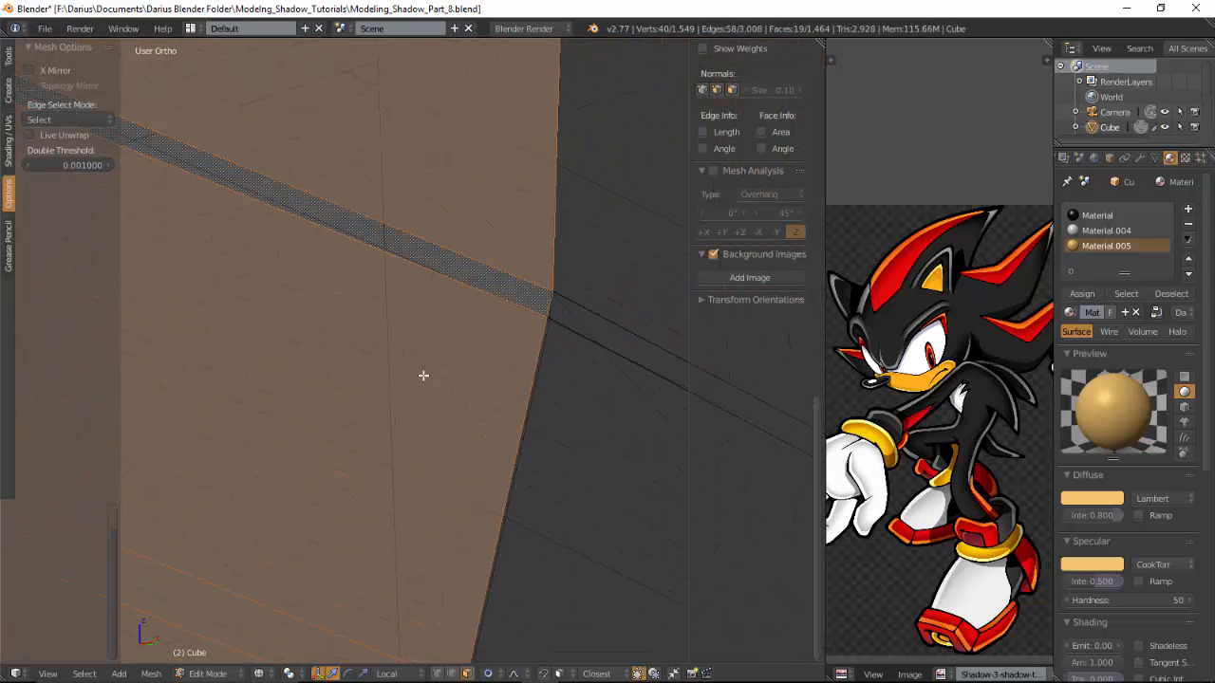
right_click(538, 310, "alt")
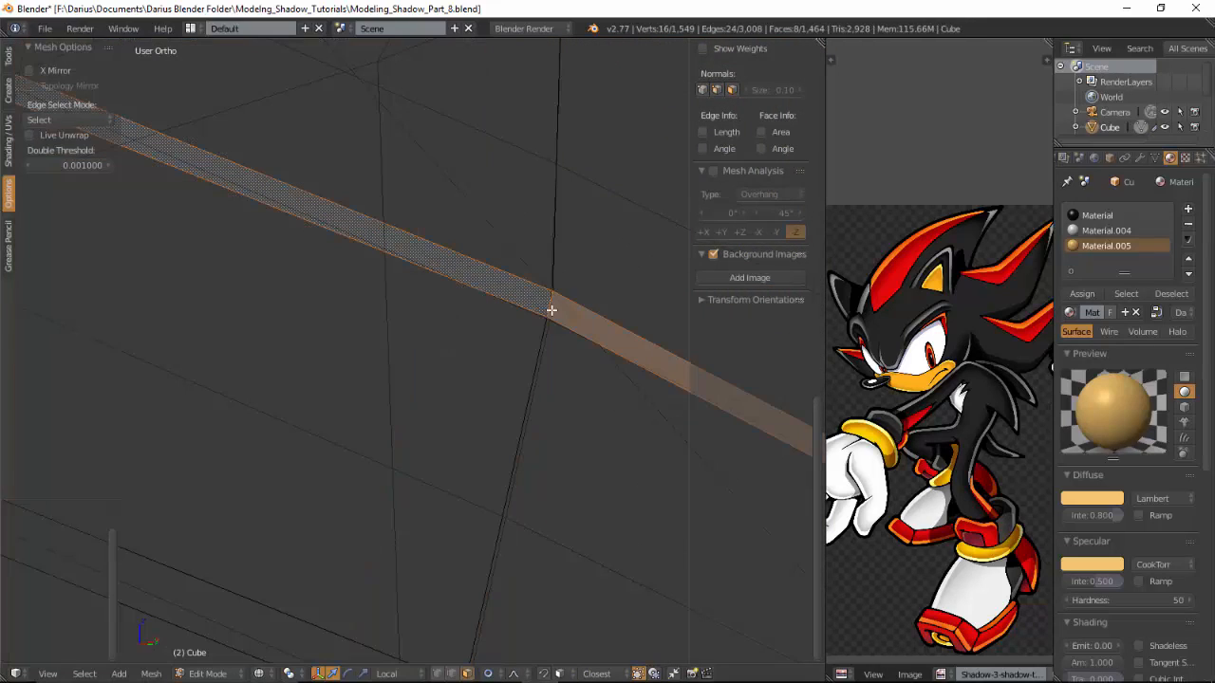
left_click(1080, 293)
key("Tab")
key("z")
Step: Check the recoloured ear and the whole character in front orthographic view
scroll(375, 359, "down", 13)
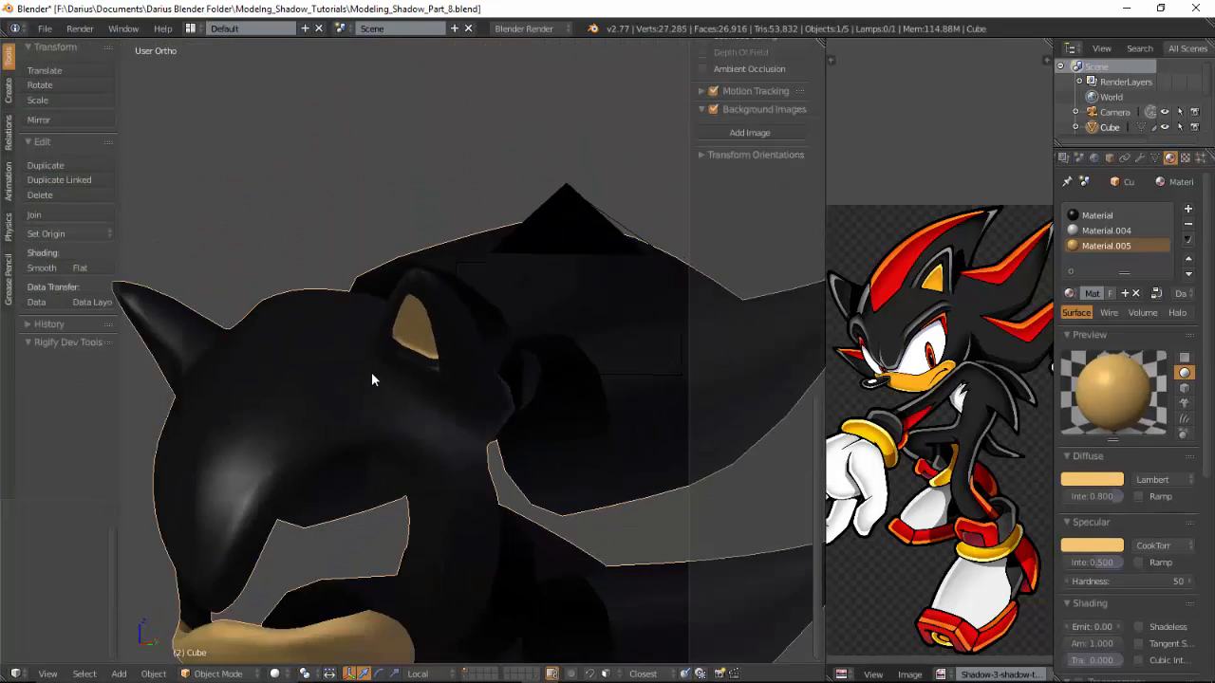
middle_click_drag(371, 379, 546, 332)
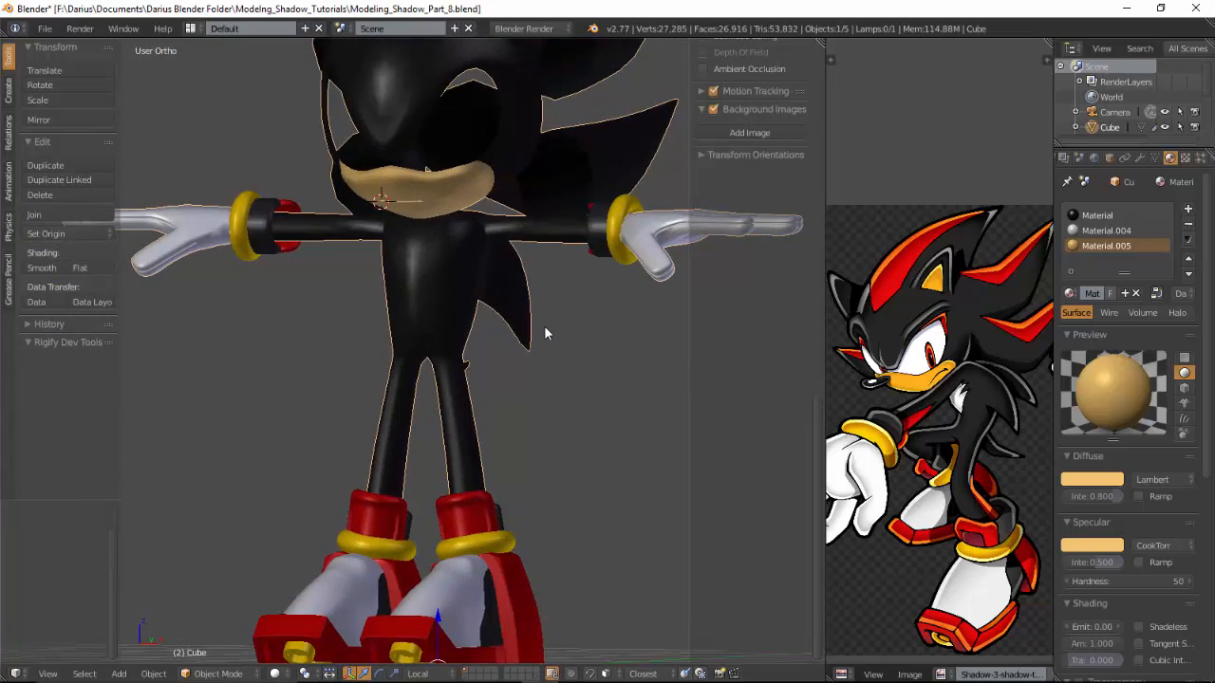
key("KP_1")
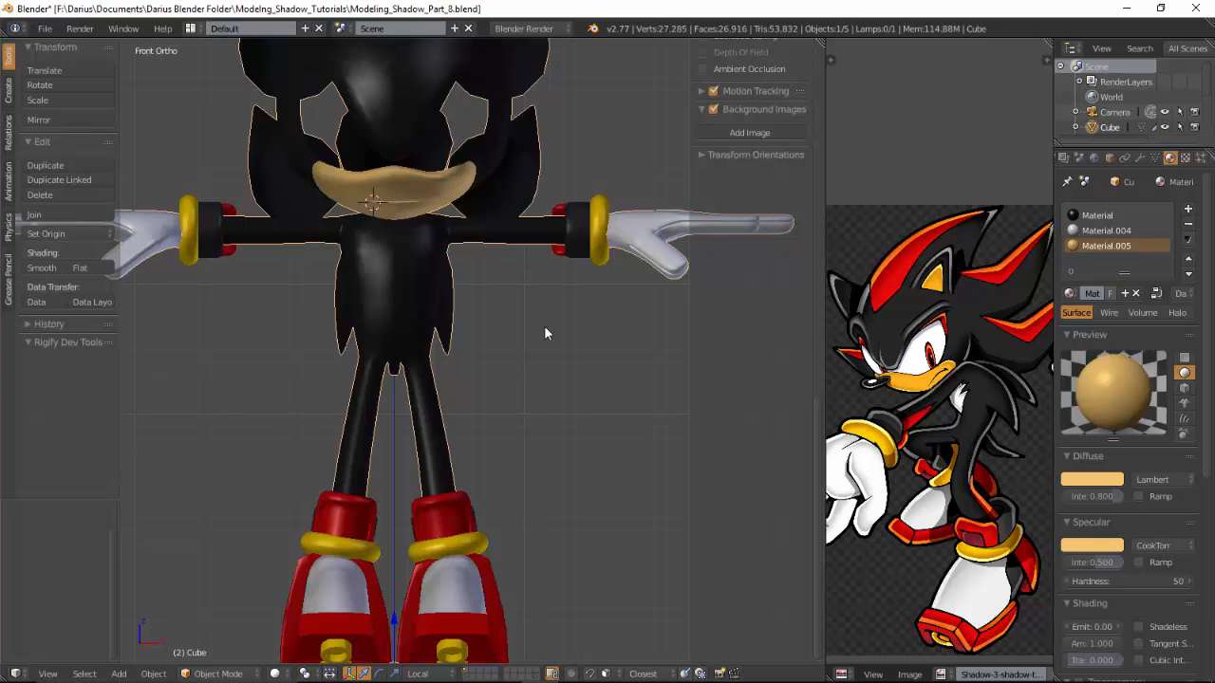
scroll(398, 342, "up", 2, "shift")
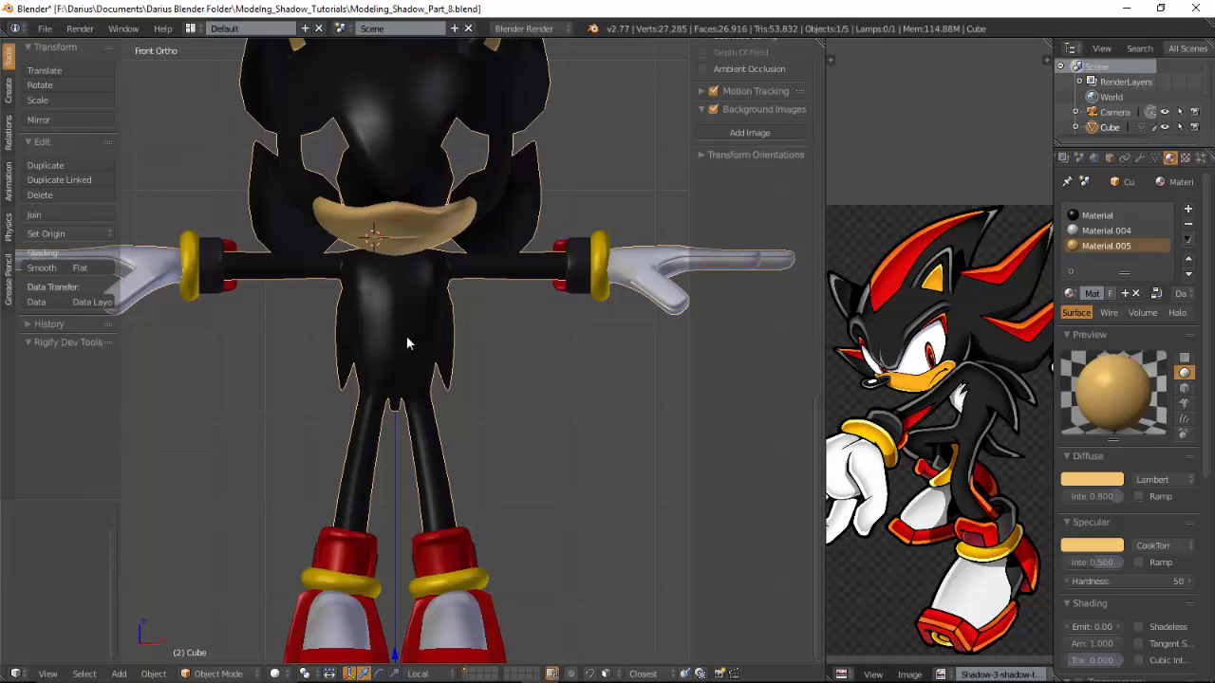